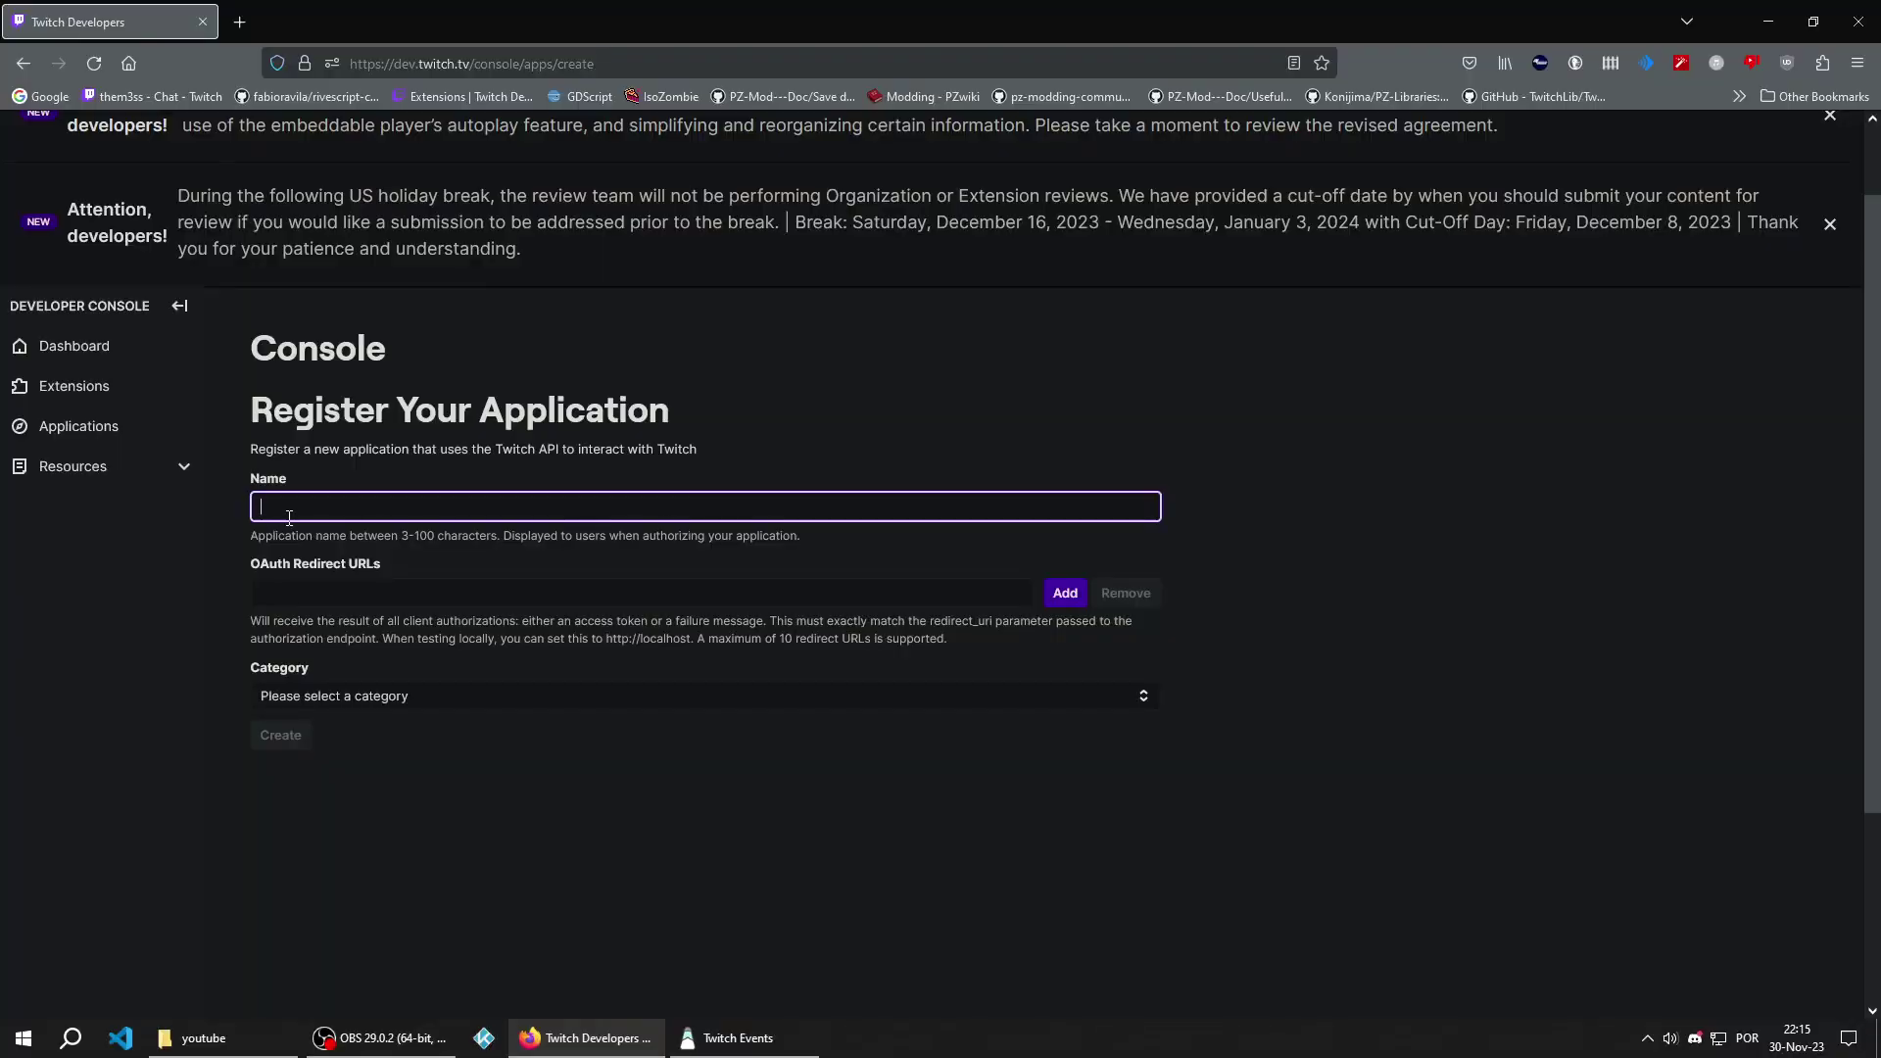
pyautogui.write('Z TWE')
pyautogui.click(328, 588)
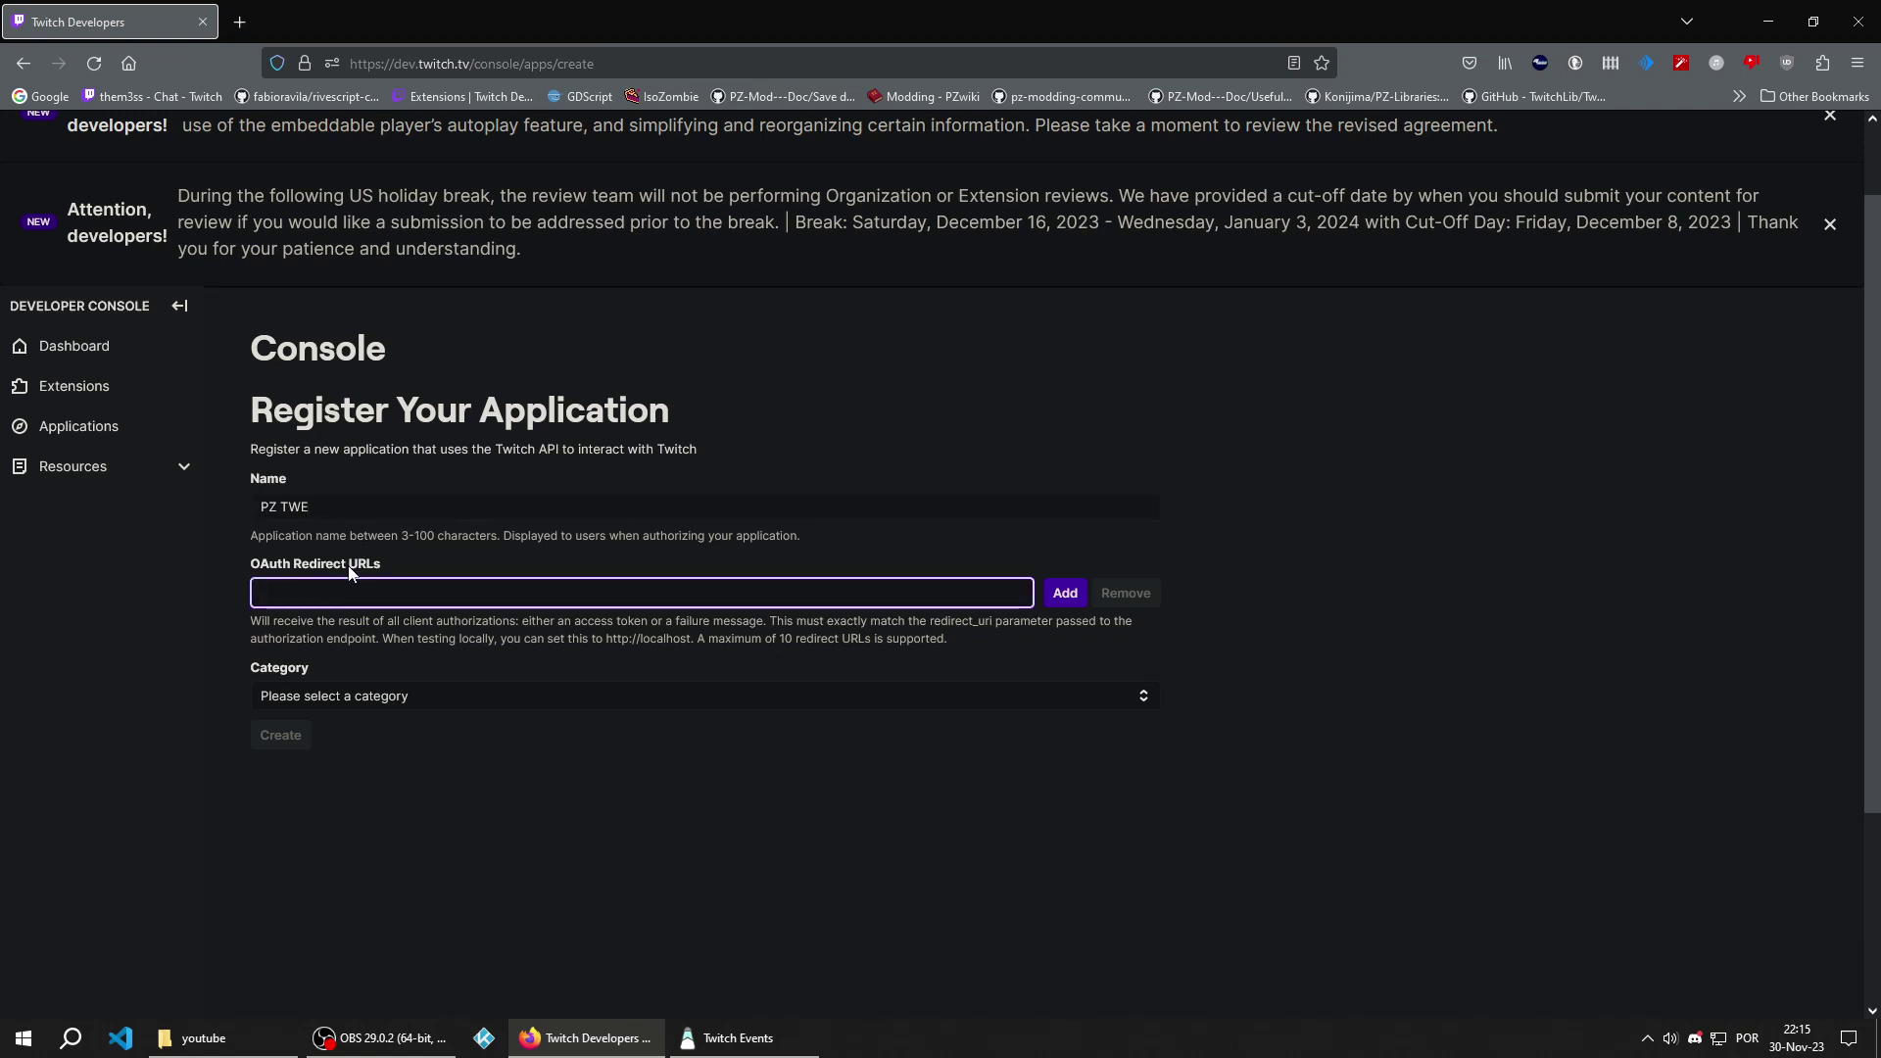
pyautogui.write('https://localhost')
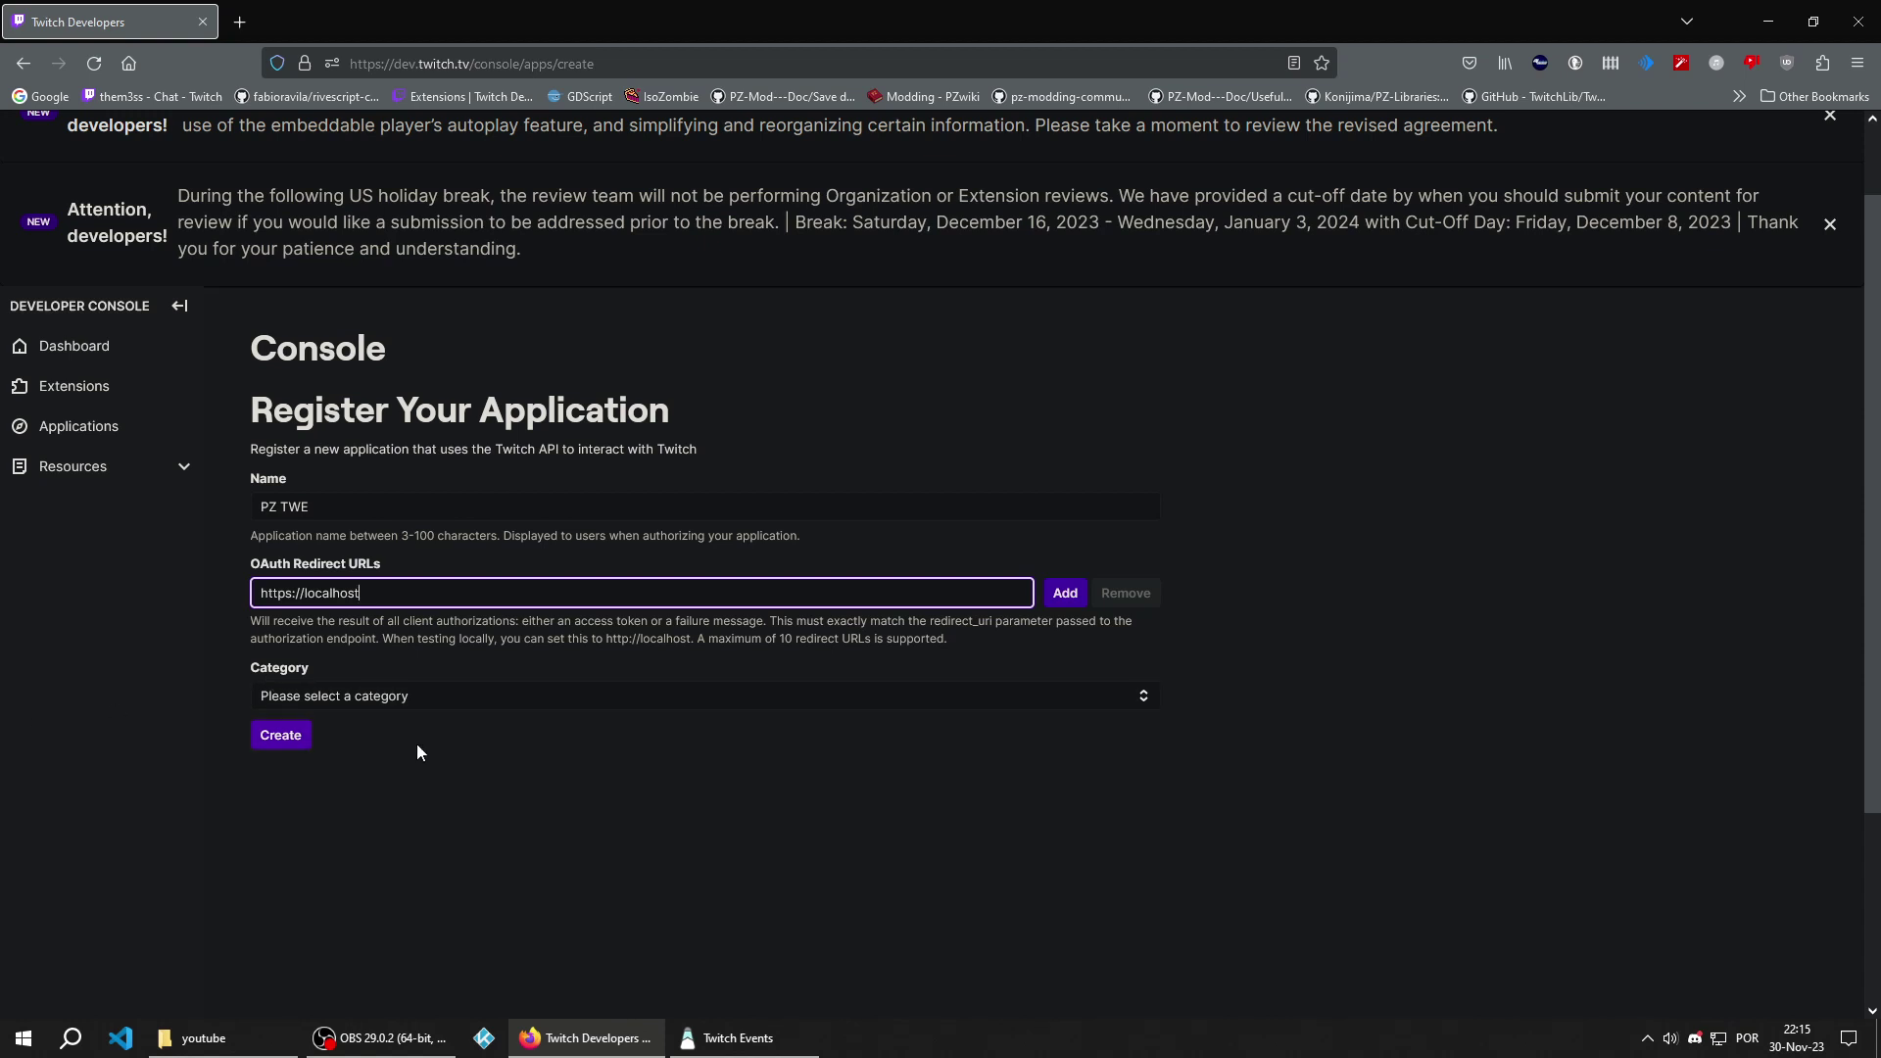
pyautogui.click(448, 699)
pyautogui.press('Down')
pyautogui.click(350, 750)
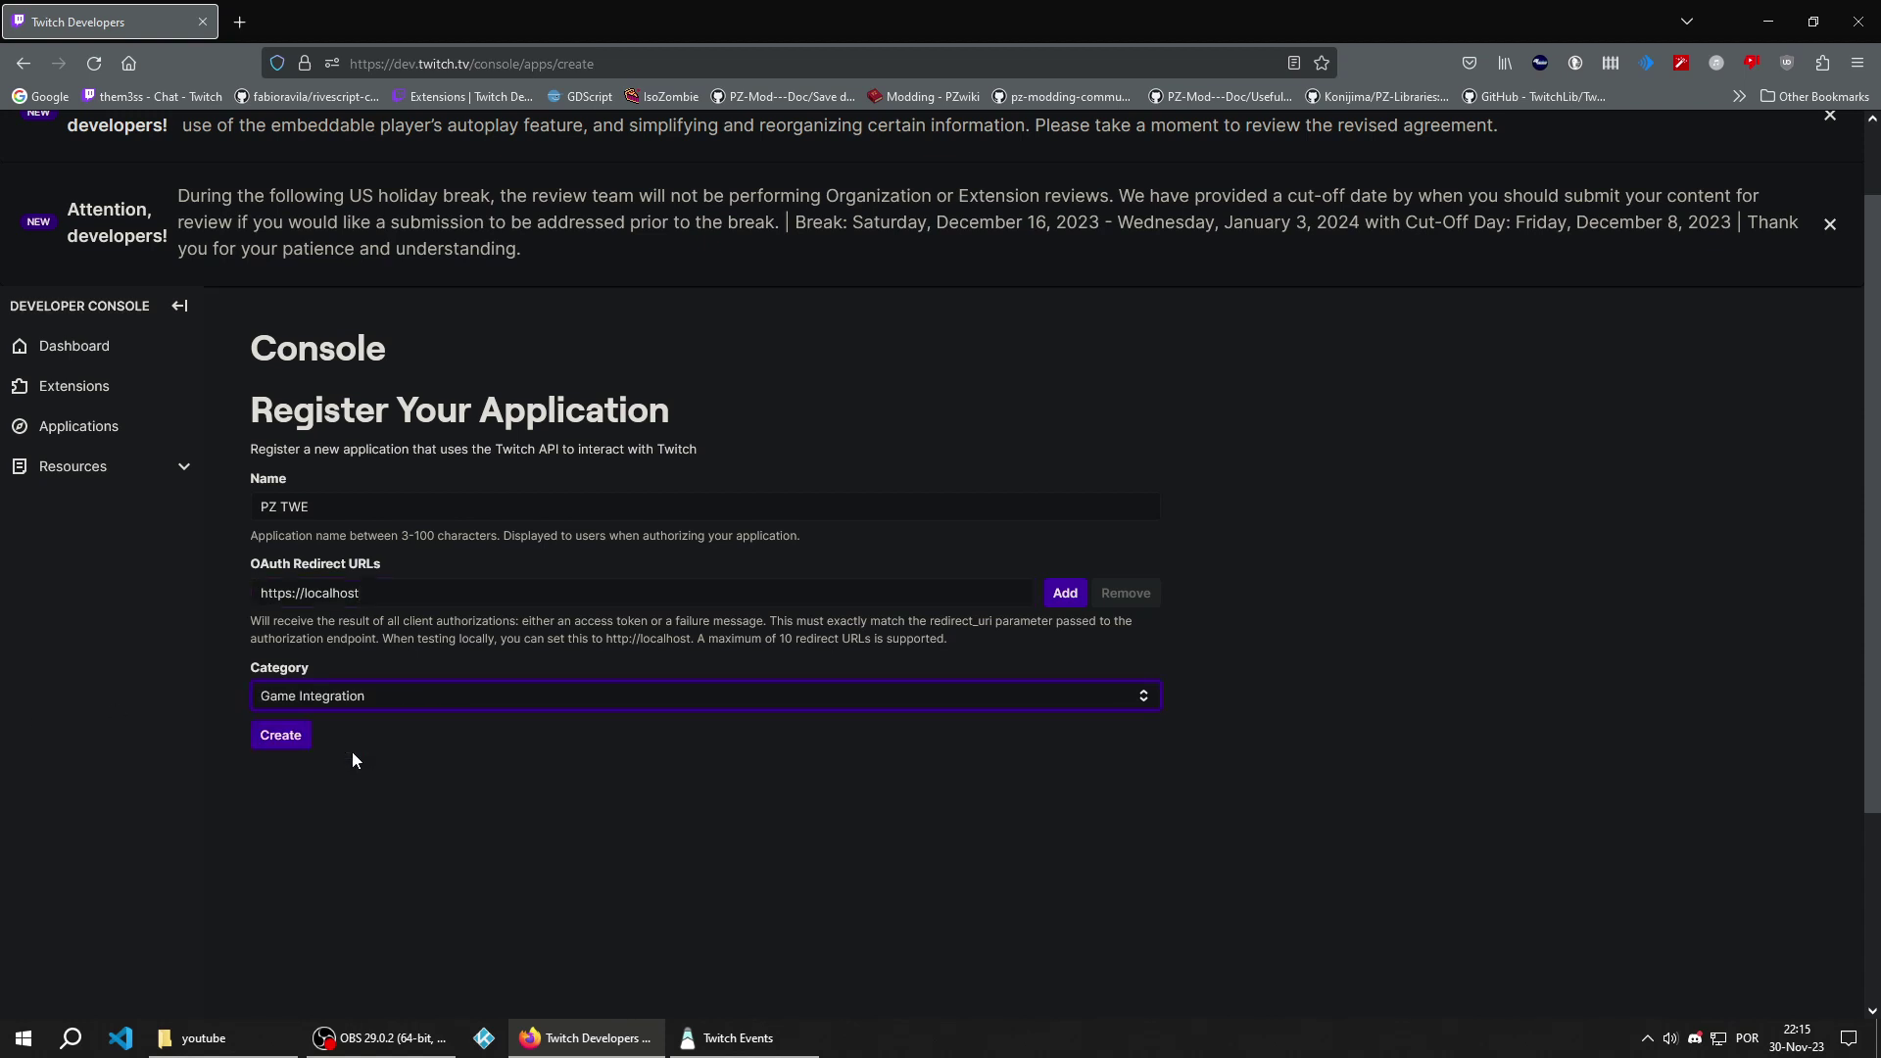
pyautogui.click(293, 741)
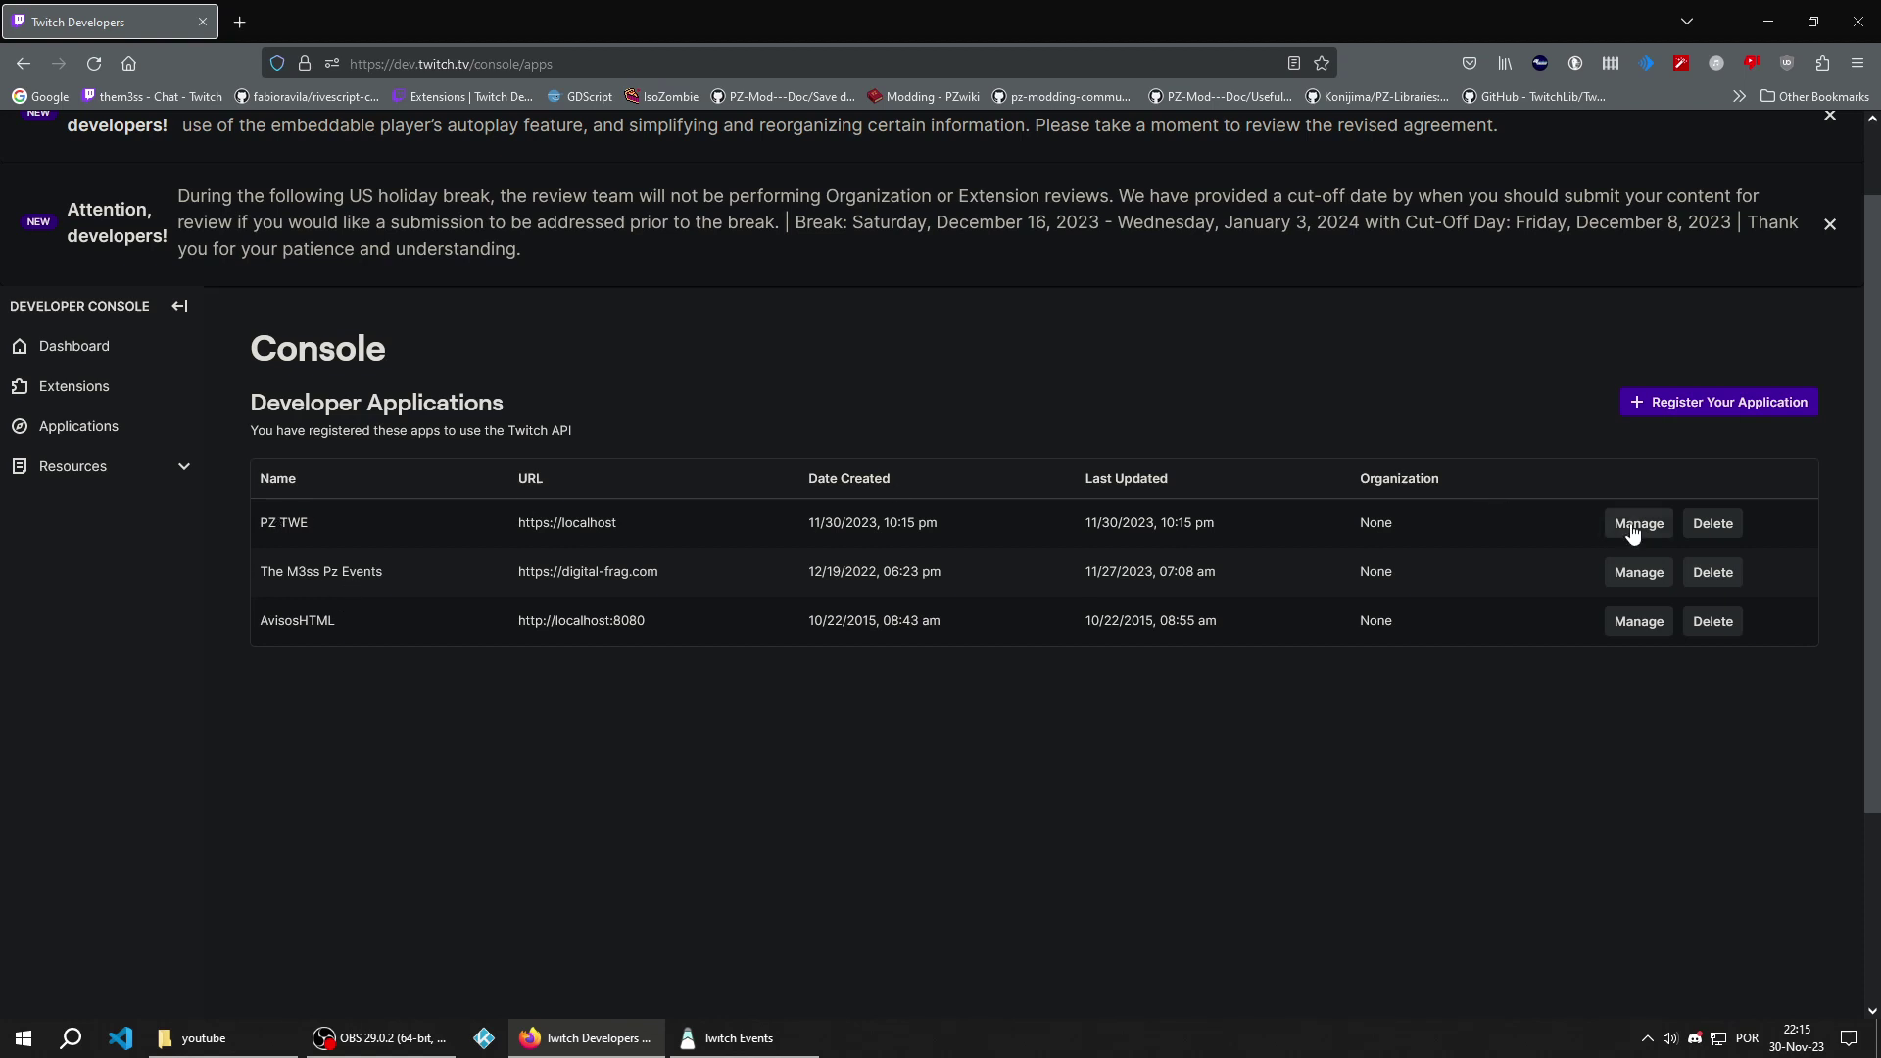
# - Copy PZ TWE's client ID into a new Notepad note after a 'client id:' label
pyautogui.click(1633, 525)
pyautogui.doubleClick(507, 753)
pyautogui.hotkey('ctrl', 'c')
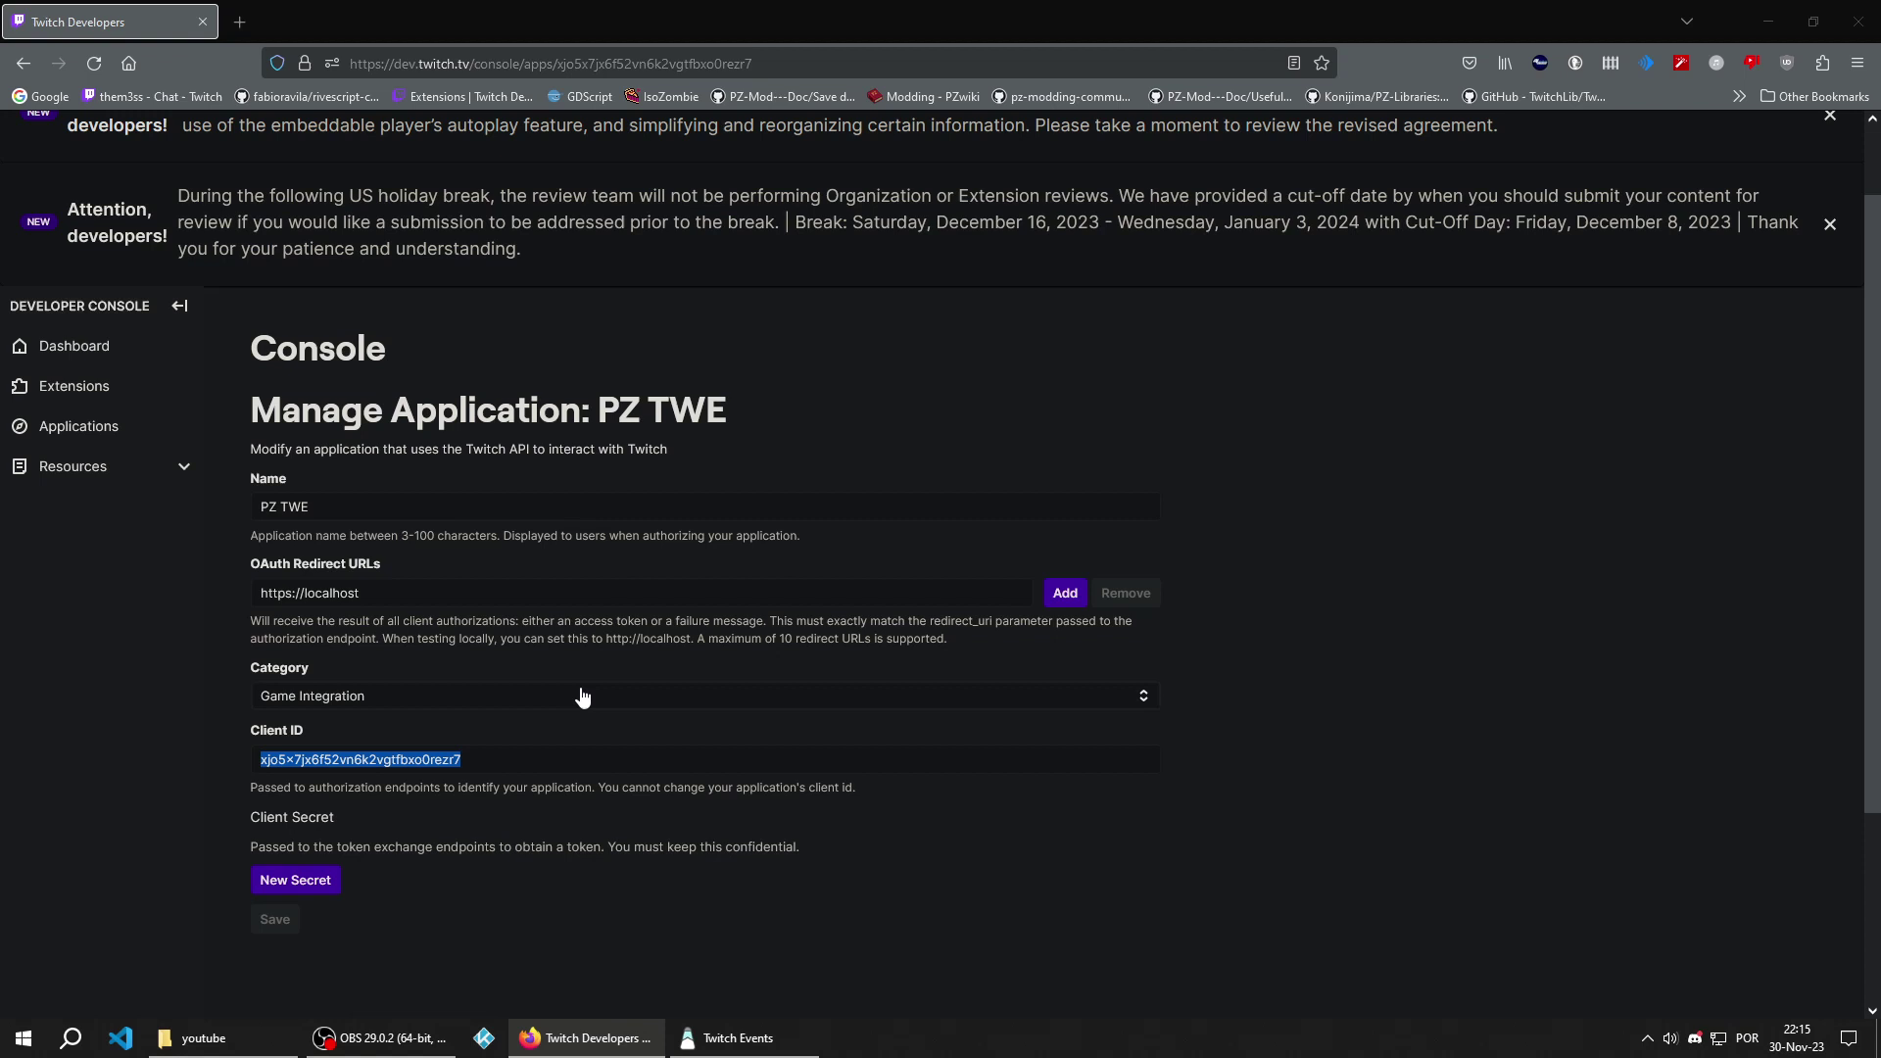
pyautogui.press('super+r')
pyautogui.write('notepad')
pyautogui.press('Return')
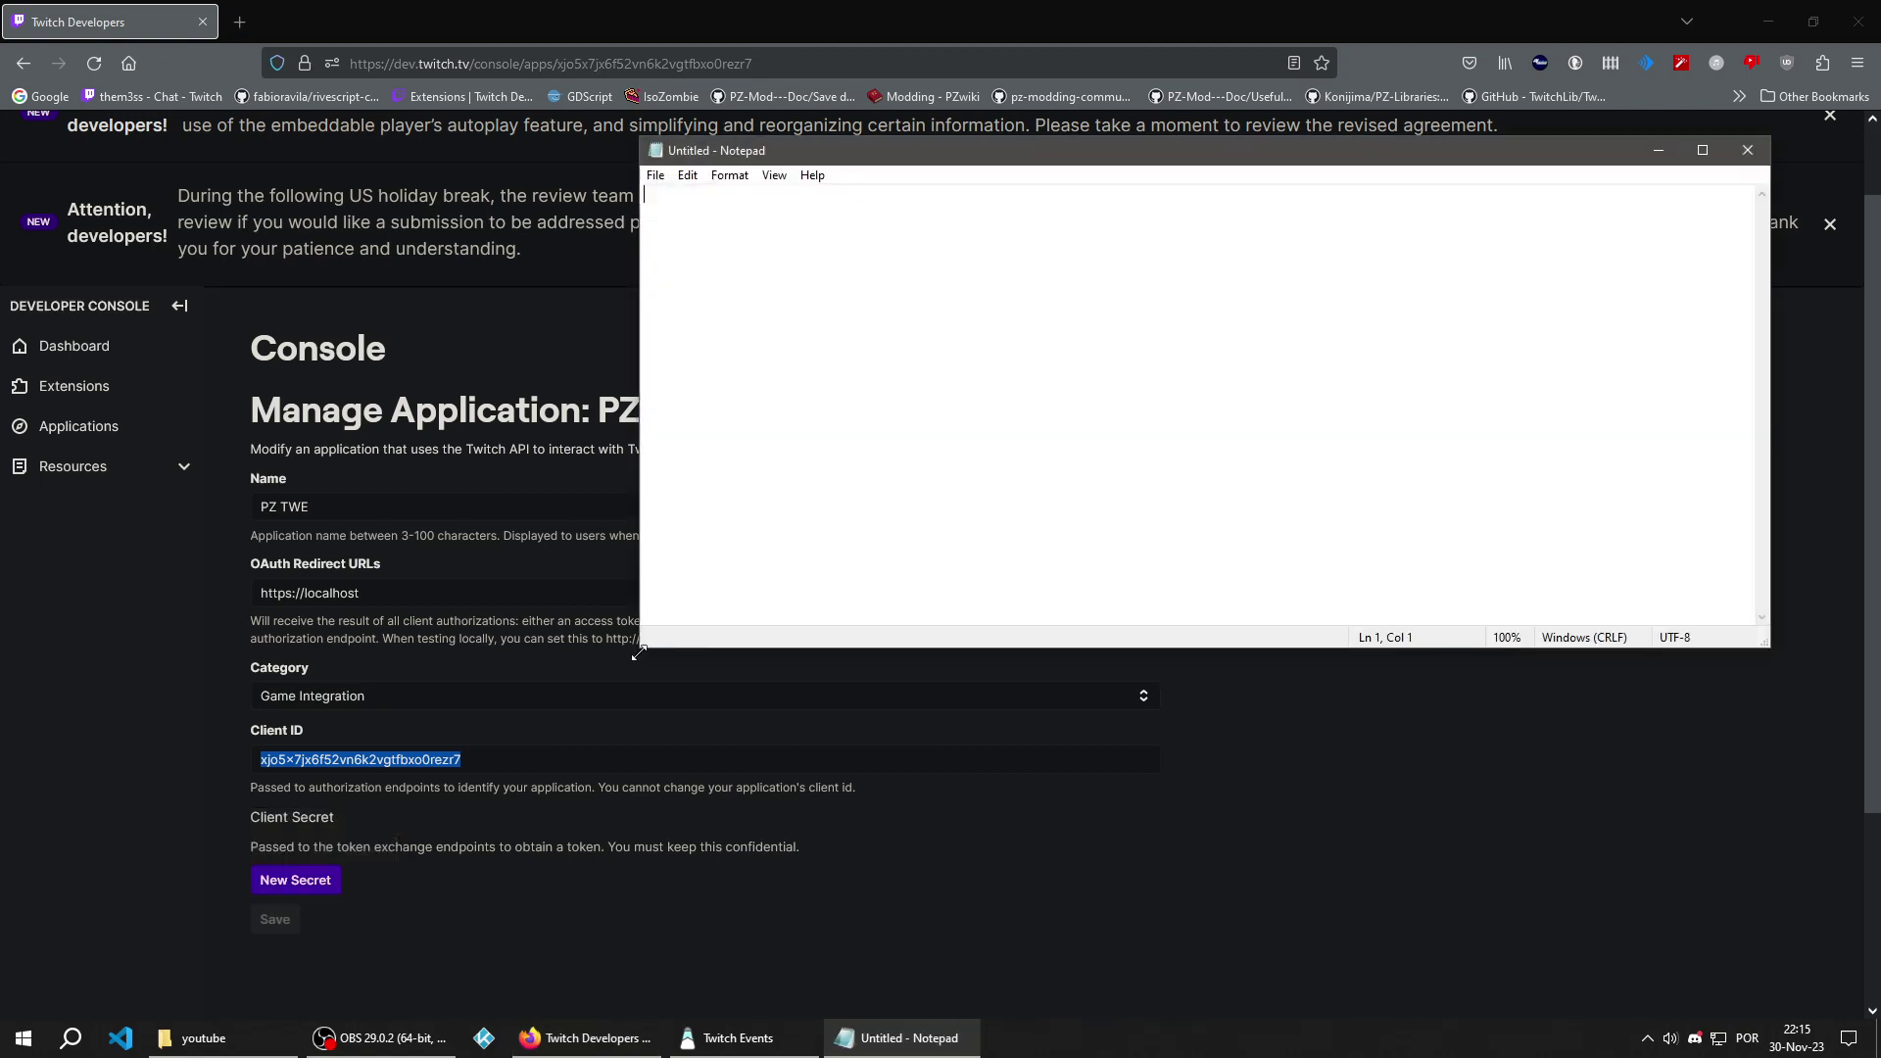
pyautogui.write('client id:')
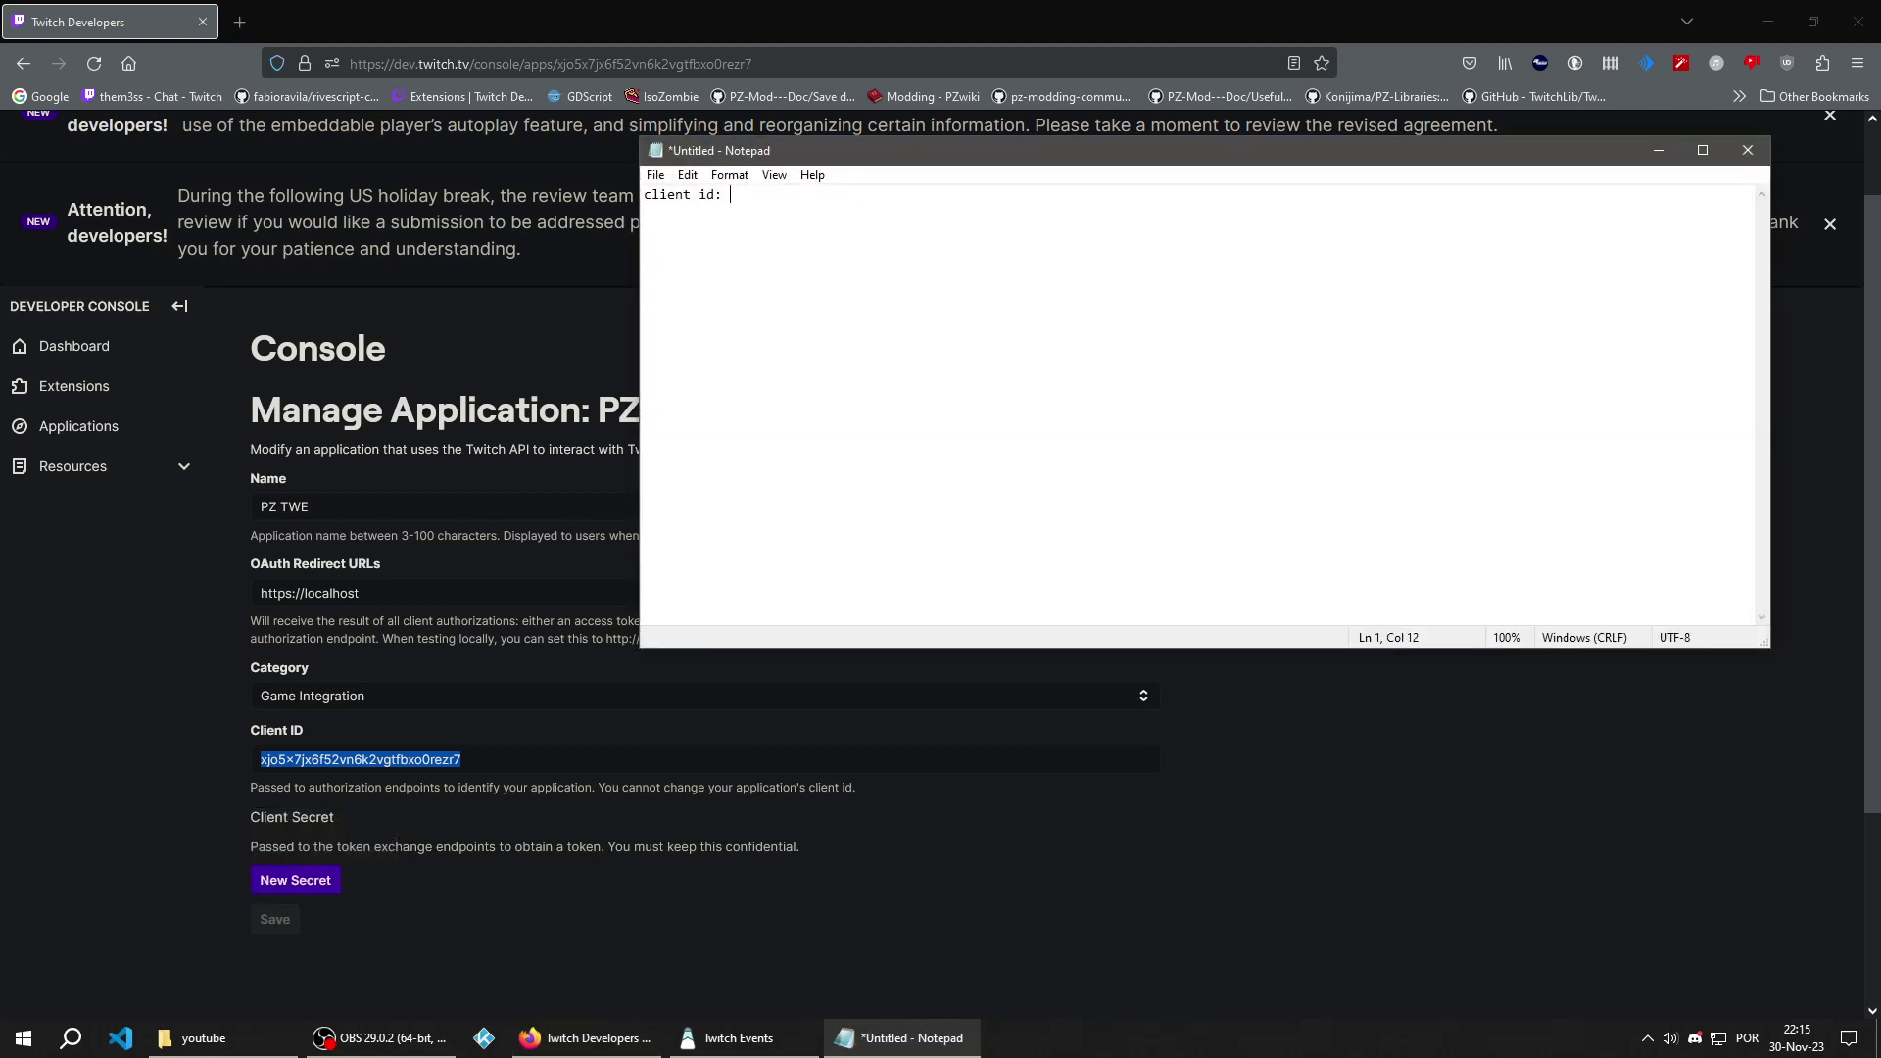
pyautogui.hotkey('ctrl', 'v')
# - Generate a new client secret and paste it into the note after a 'secret:' label
pyautogui.click(172, 735)
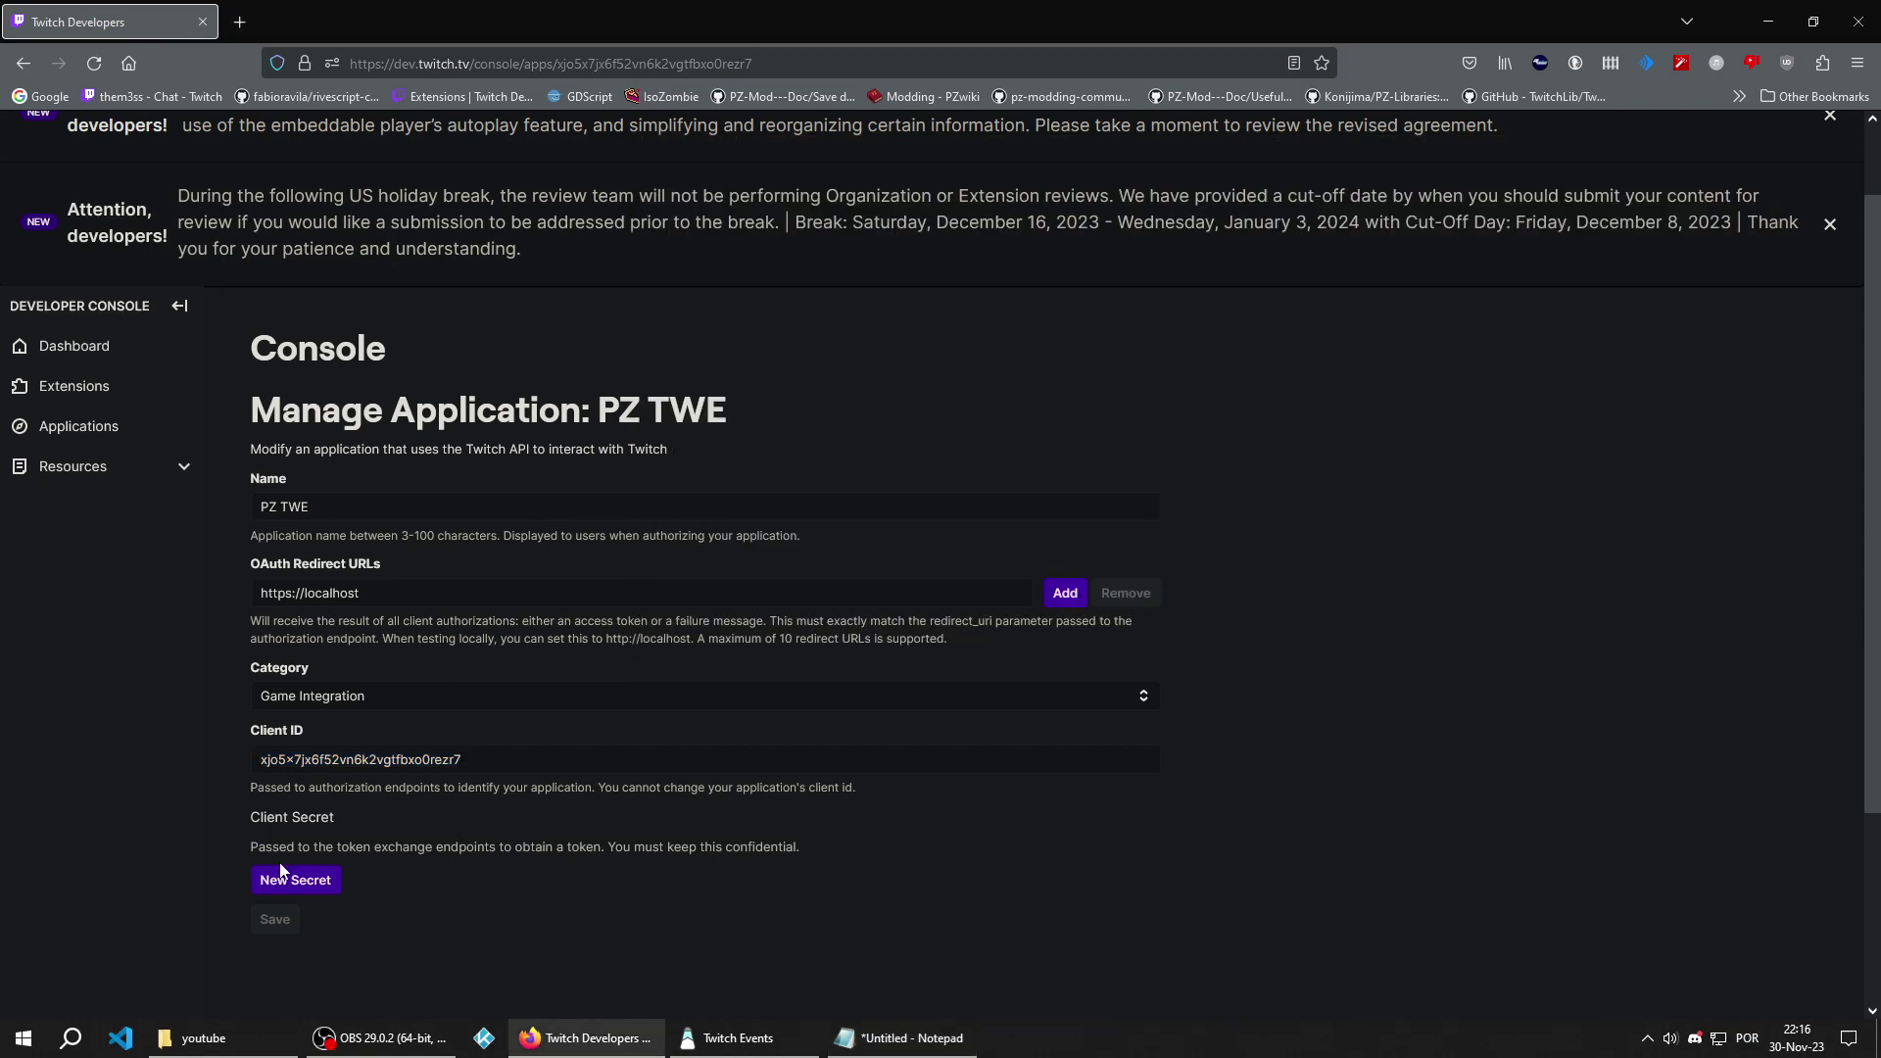
pyautogui.click(299, 879)
pyautogui.click(1035, 598)
pyautogui.doubleClick(411, 875)
pyautogui.hotkey('ctrl', 'c')
pyautogui.hotkey('alt', 'Tab')
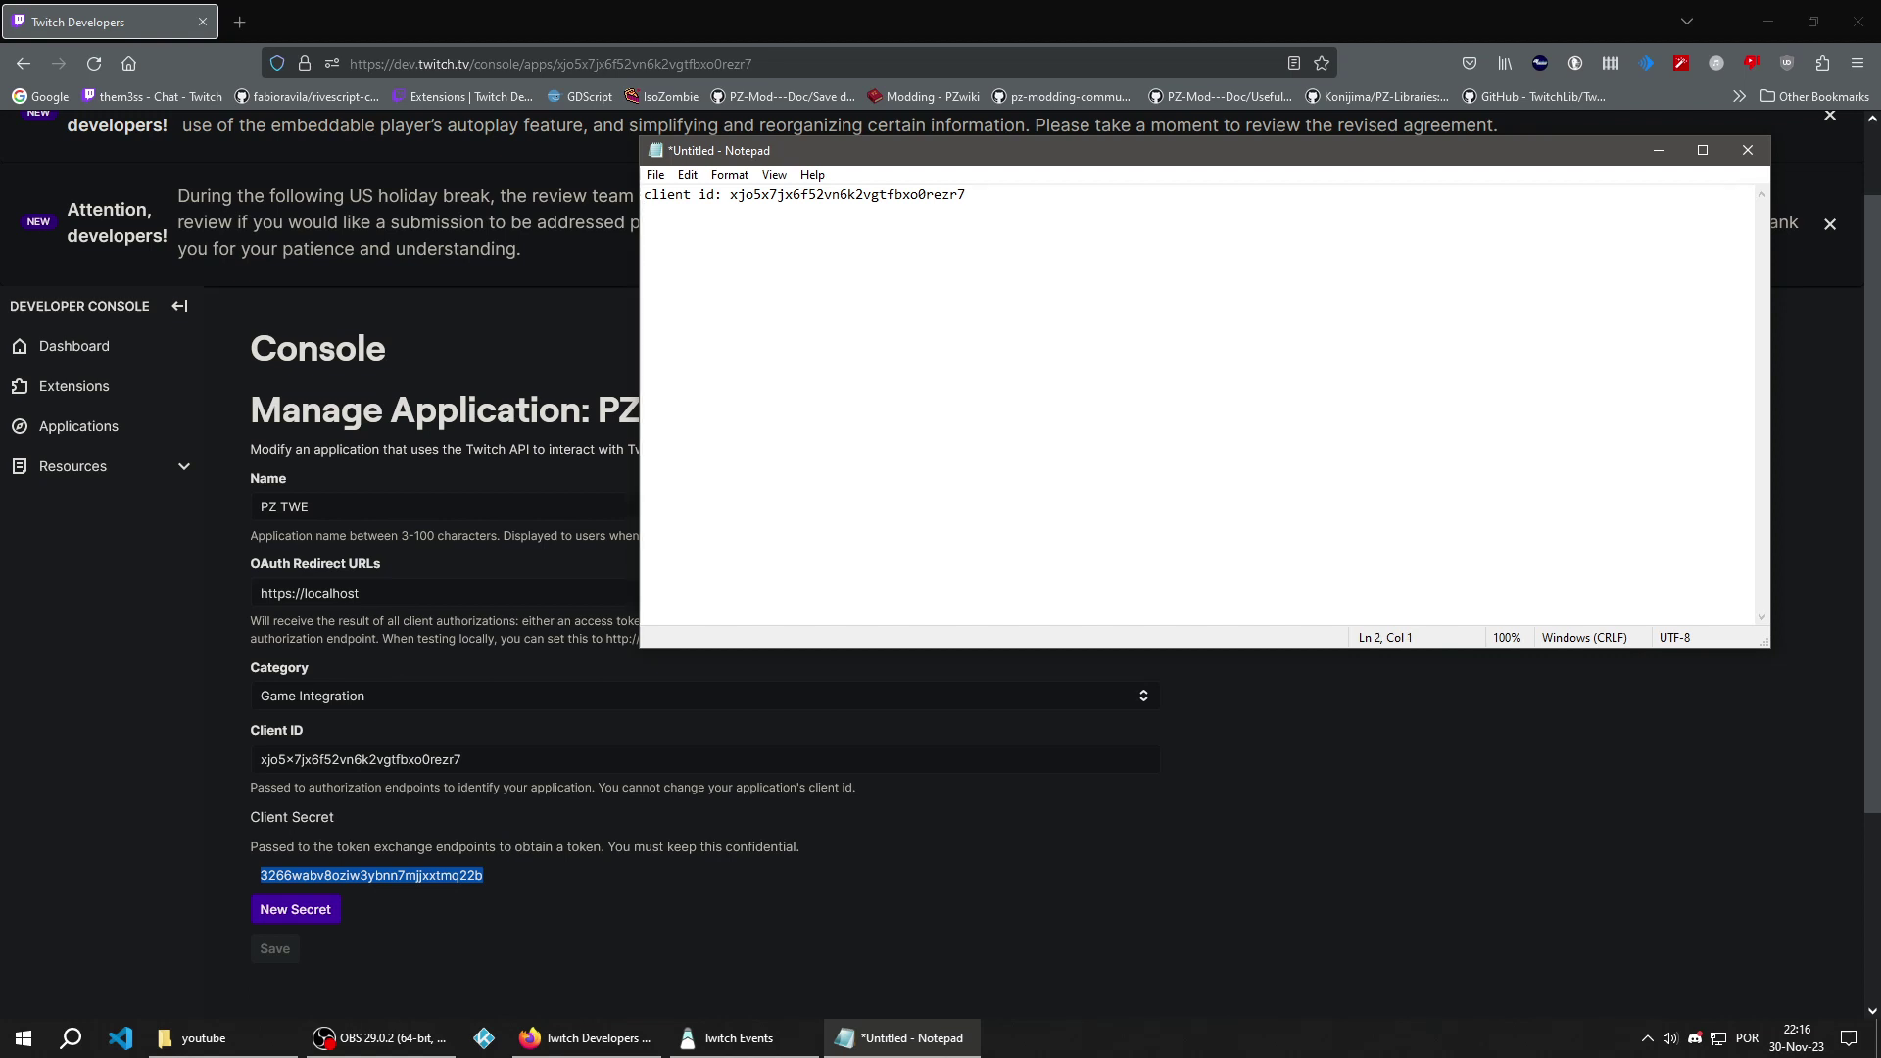
pyautogui.press('Return')
pyautogui.write('secret:')
pyautogui.hotkey('ctrl', 'v')
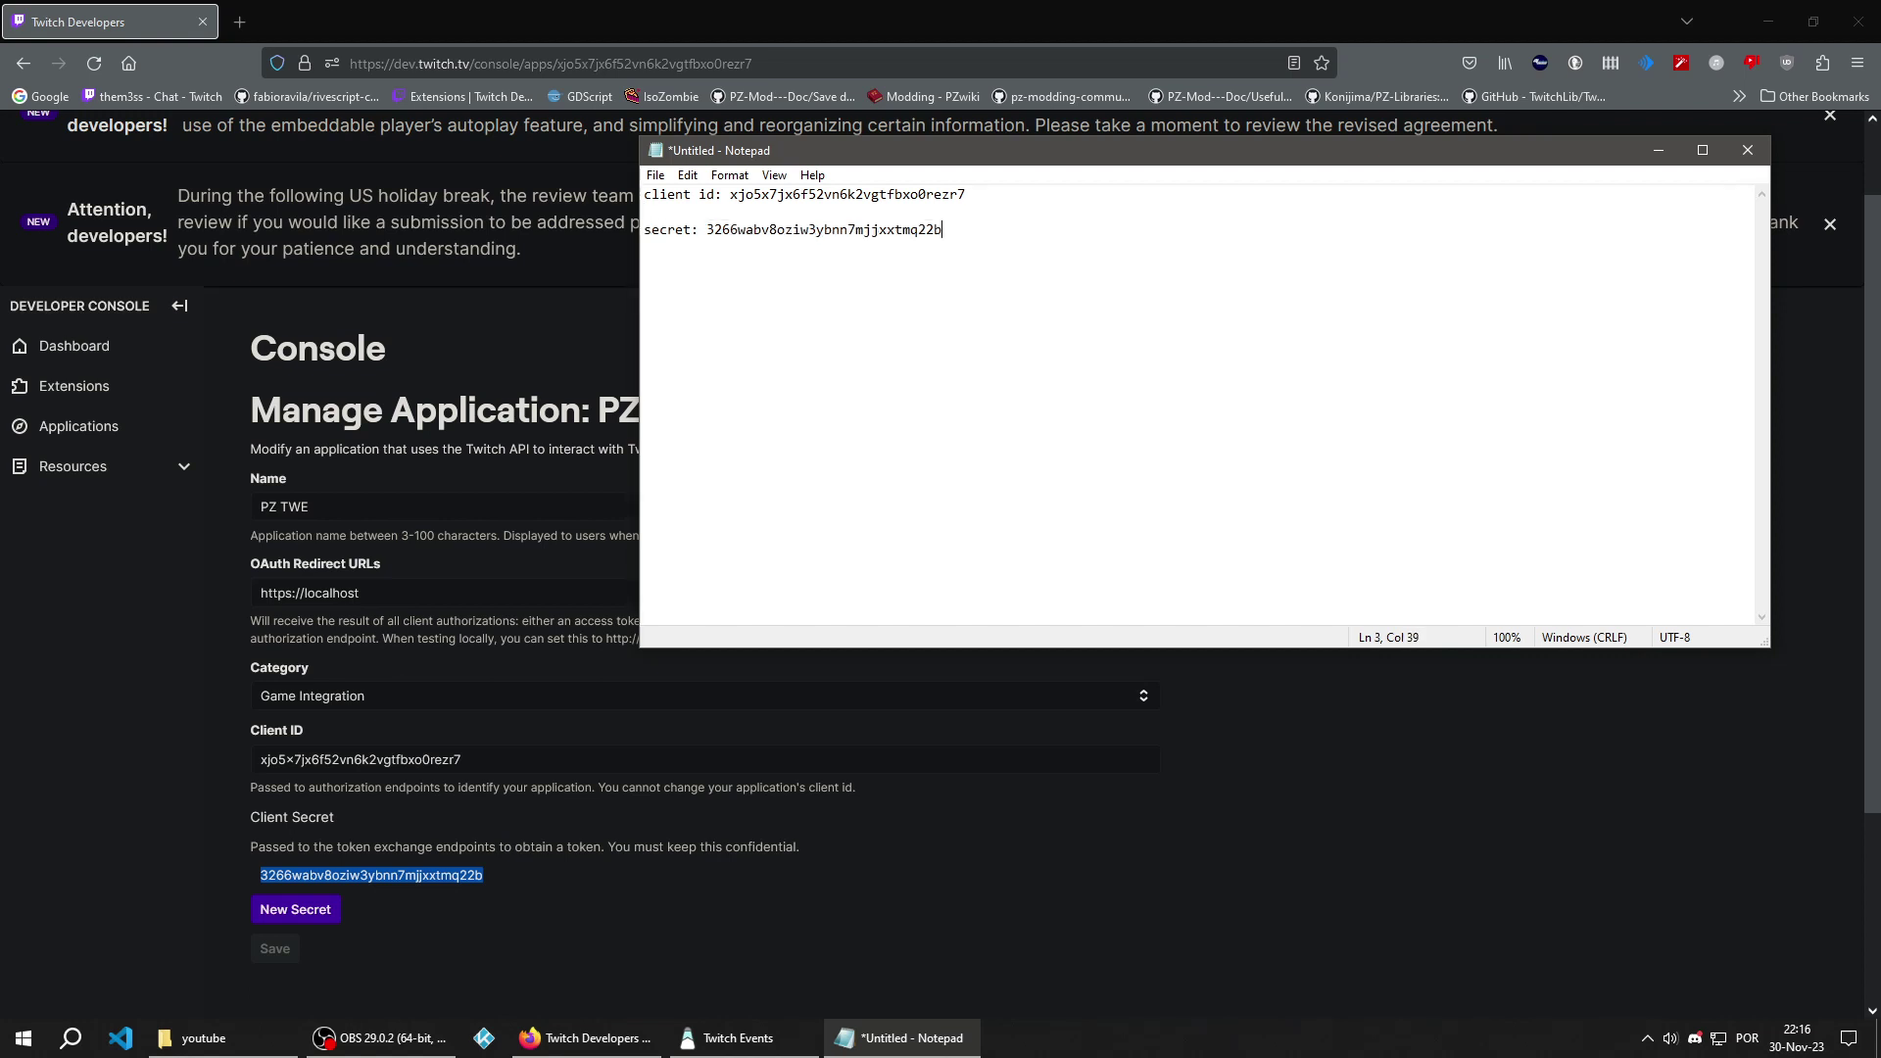
pyautogui.press('Return')
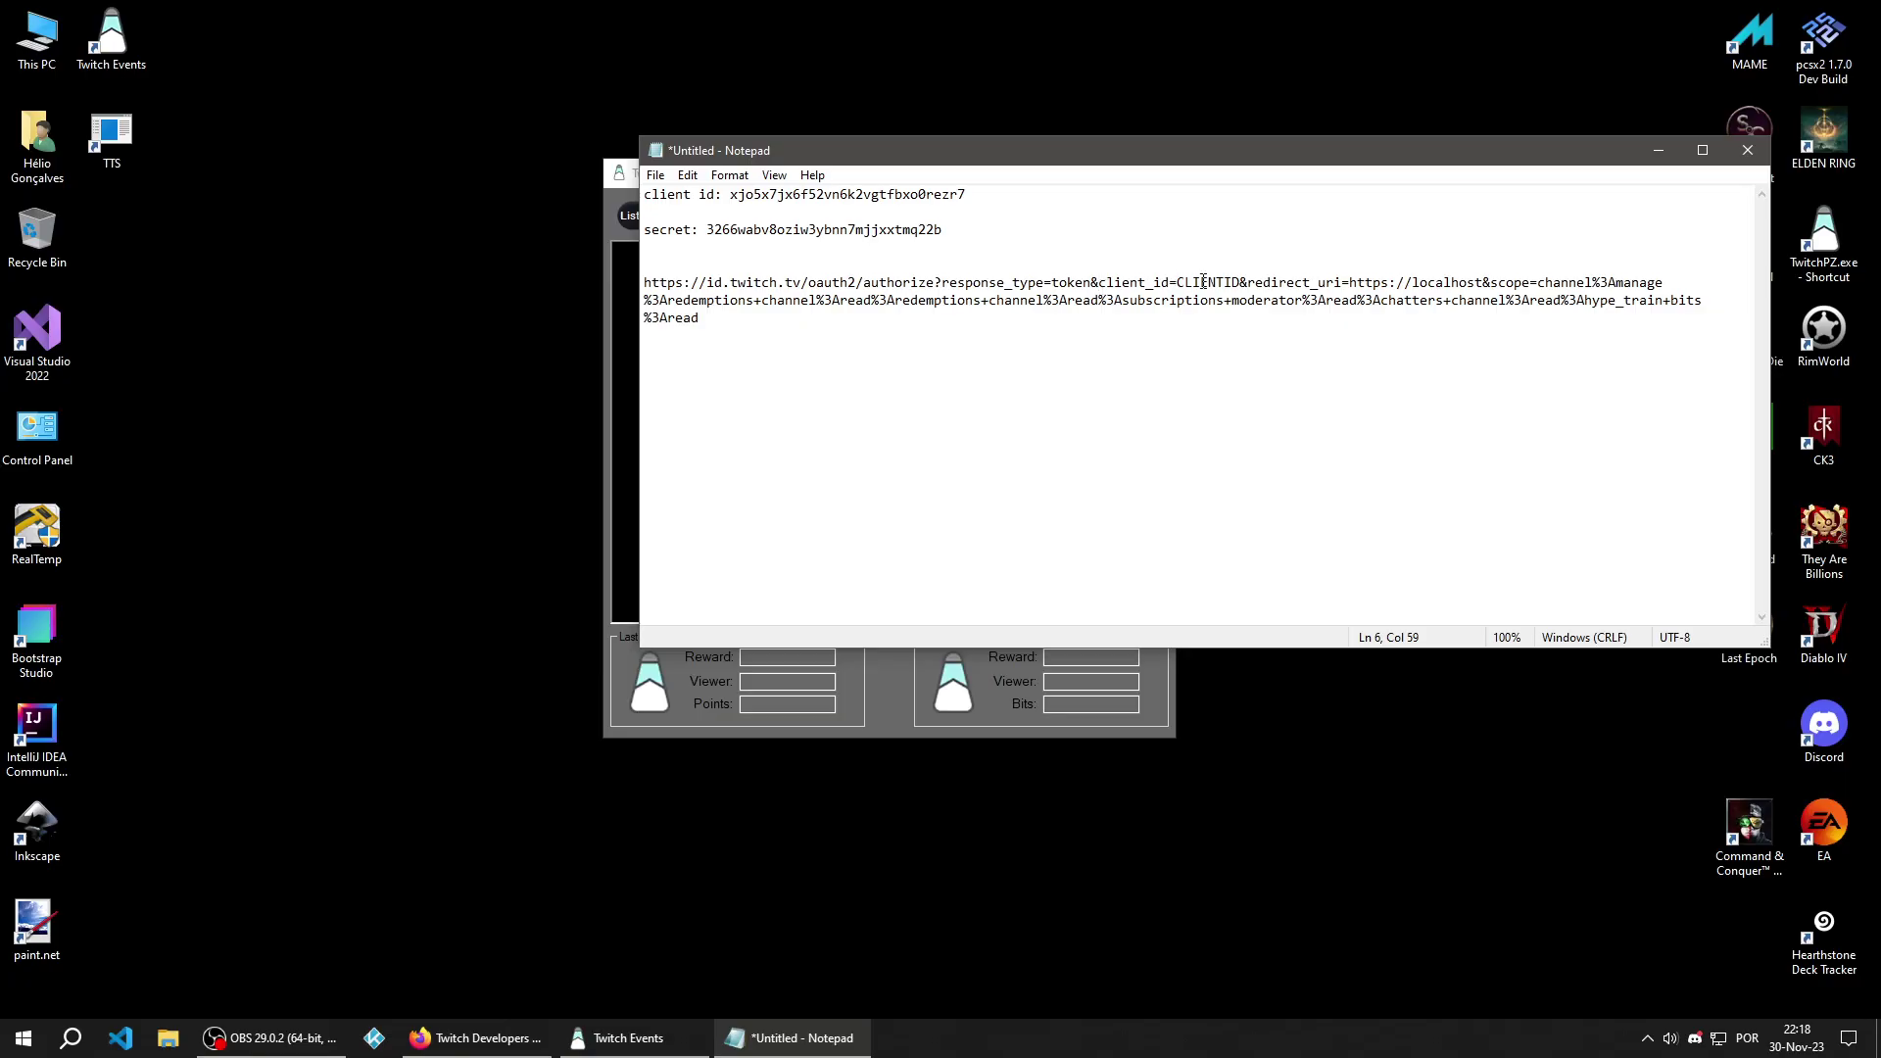
# - Replace the CLIENTID placeholder in the authorize URL with the client ID from line 1
pyautogui.doubleClick(1202, 282)
pyautogui.click(1203, 282)
pyautogui.doubleClick(816, 198)
pyautogui.hotkey('ctrl', 'c')
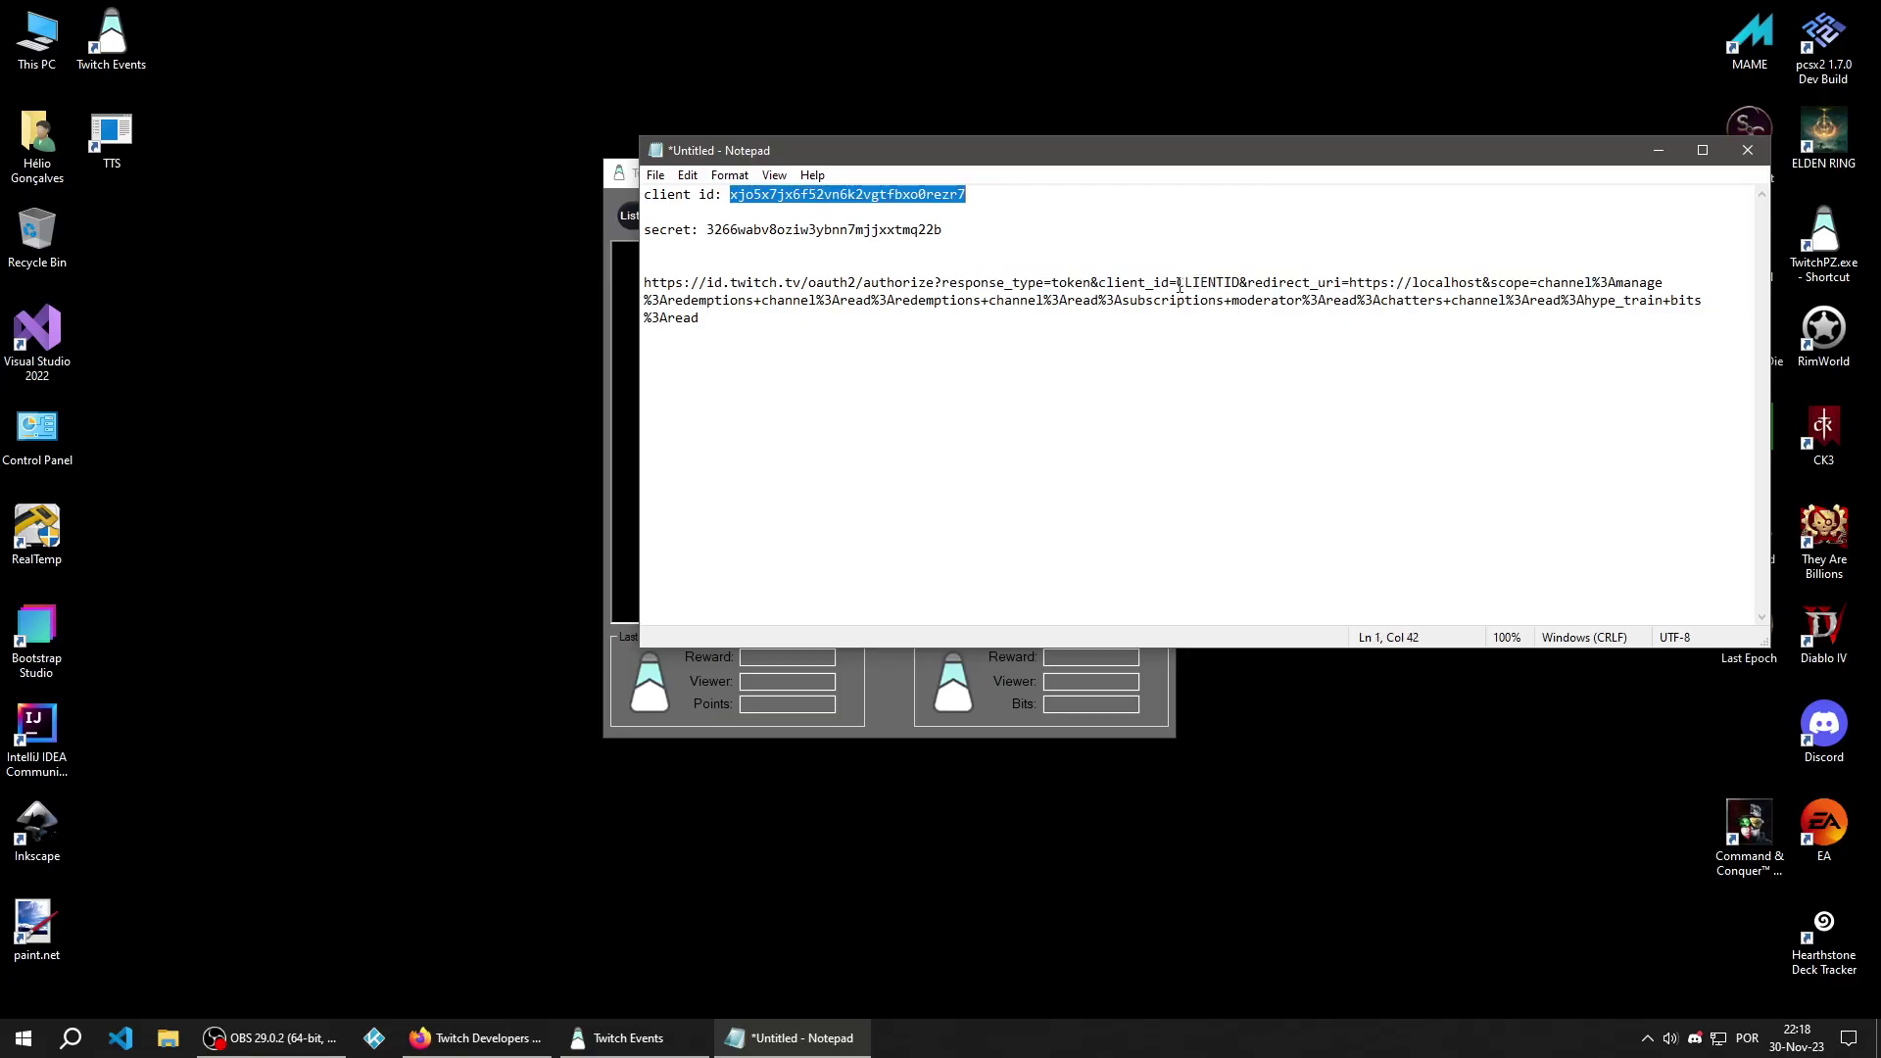
pyautogui.moveTo(1179, 284); pyautogui.dragTo(1242, 284)
pyautogui.hotkey('ctrl', 'v')
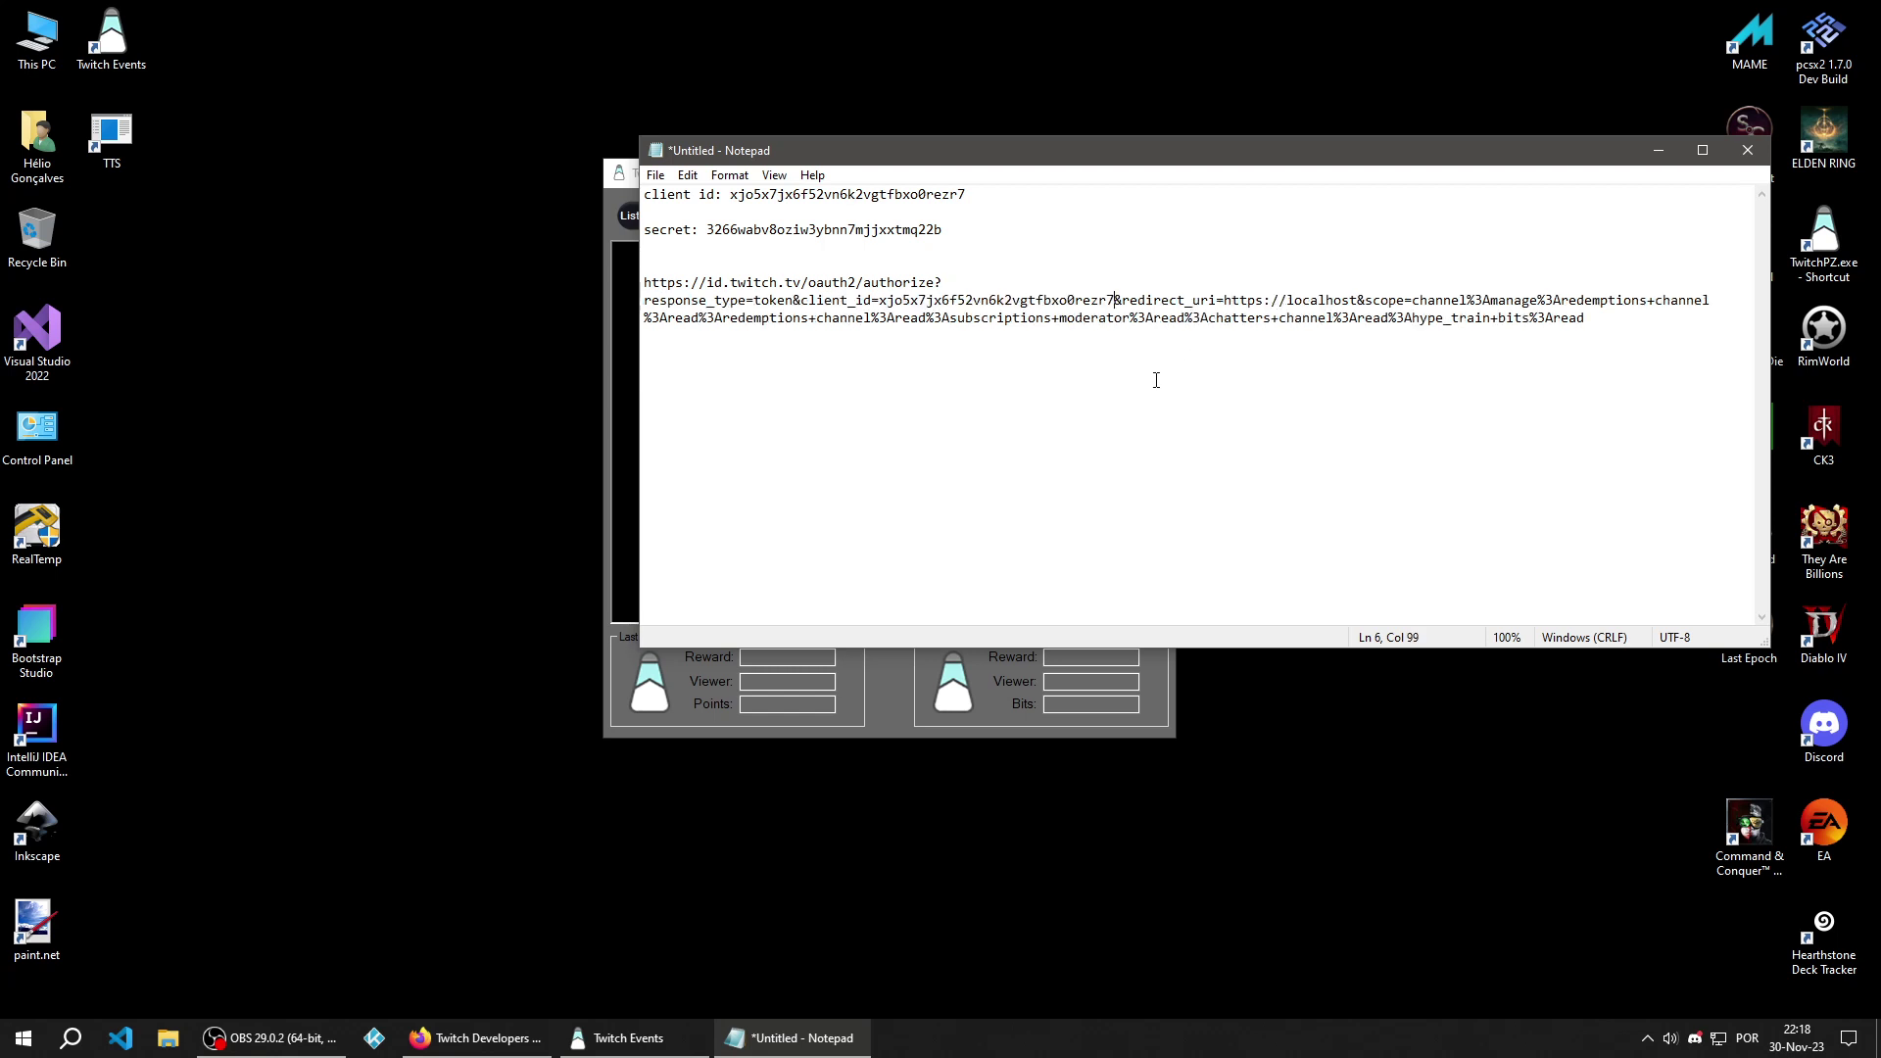
pyautogui.moveTo(1605, 342); pyautogui.dragTo(631, 285)
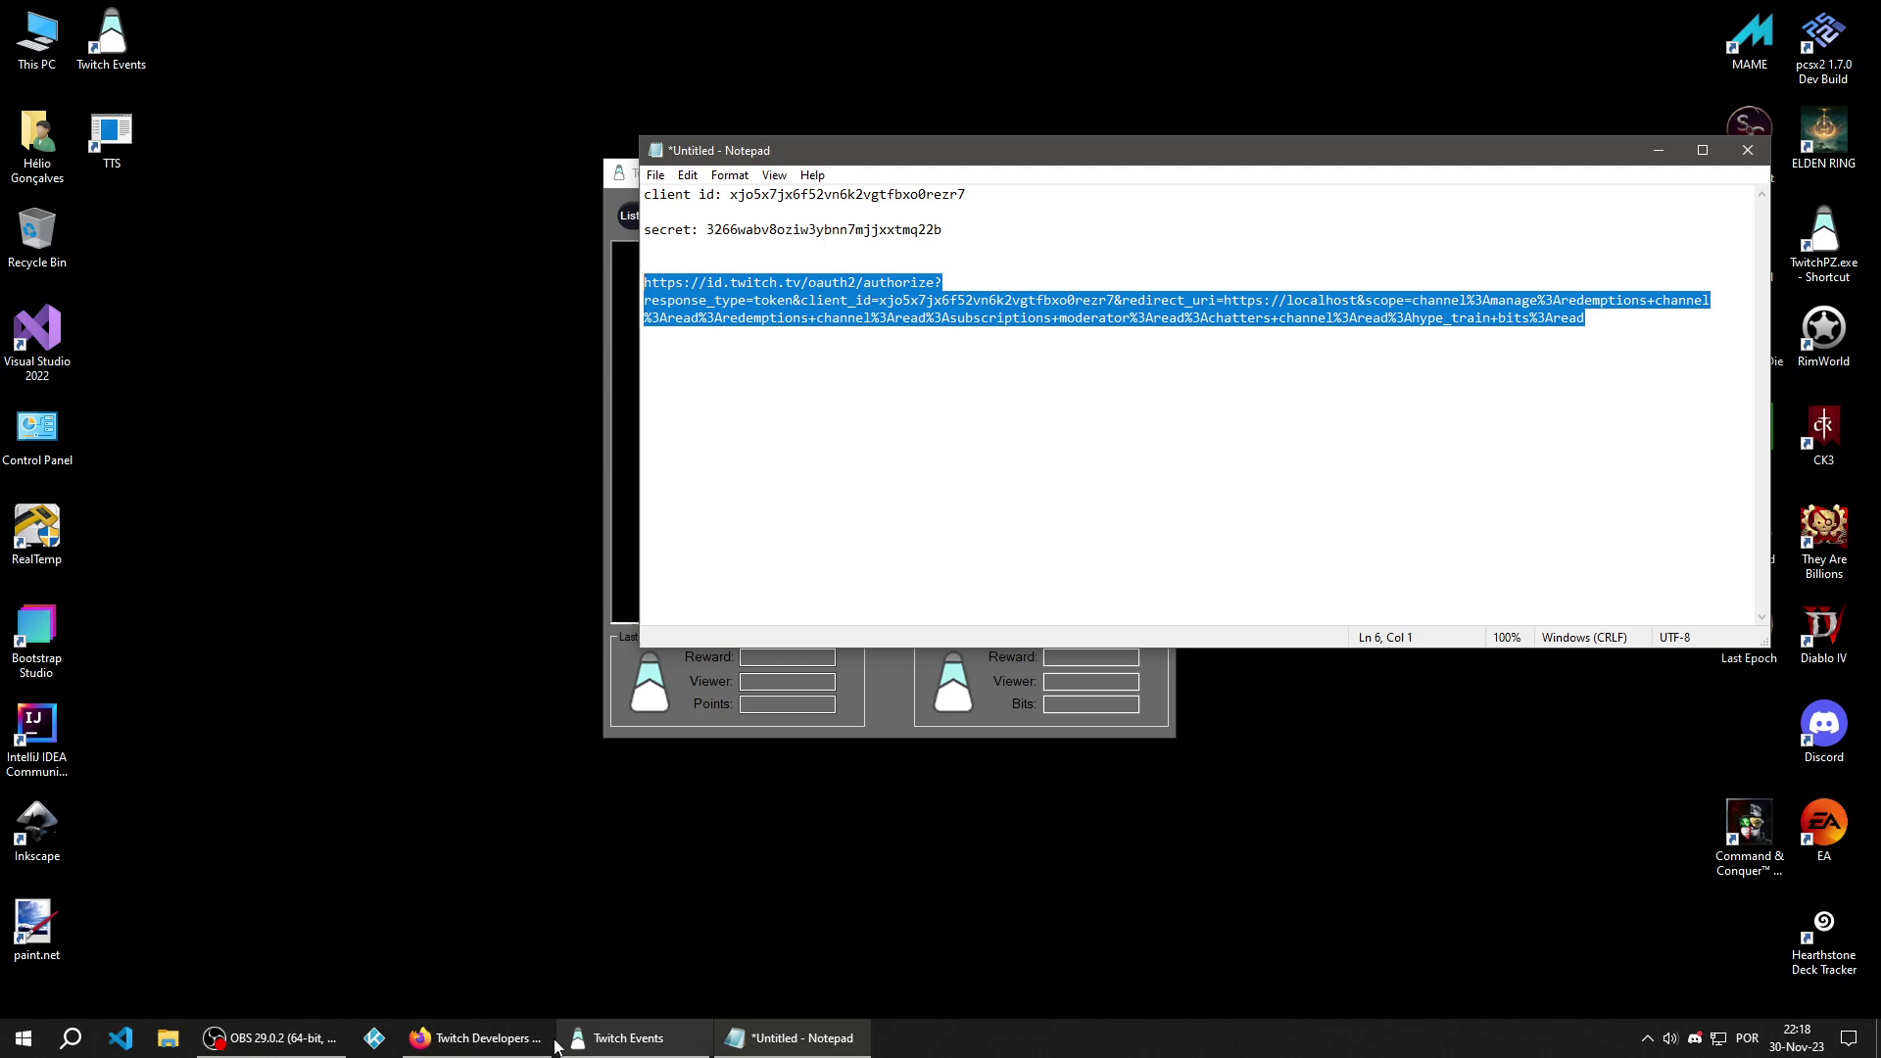
# - Load the authorize URL in Firefox to authorize PZ TWE
pyautogui.click(475, 1038)
pyautogui.click(449, 60)
pyautogui.hotkey('ctrl', 'v')
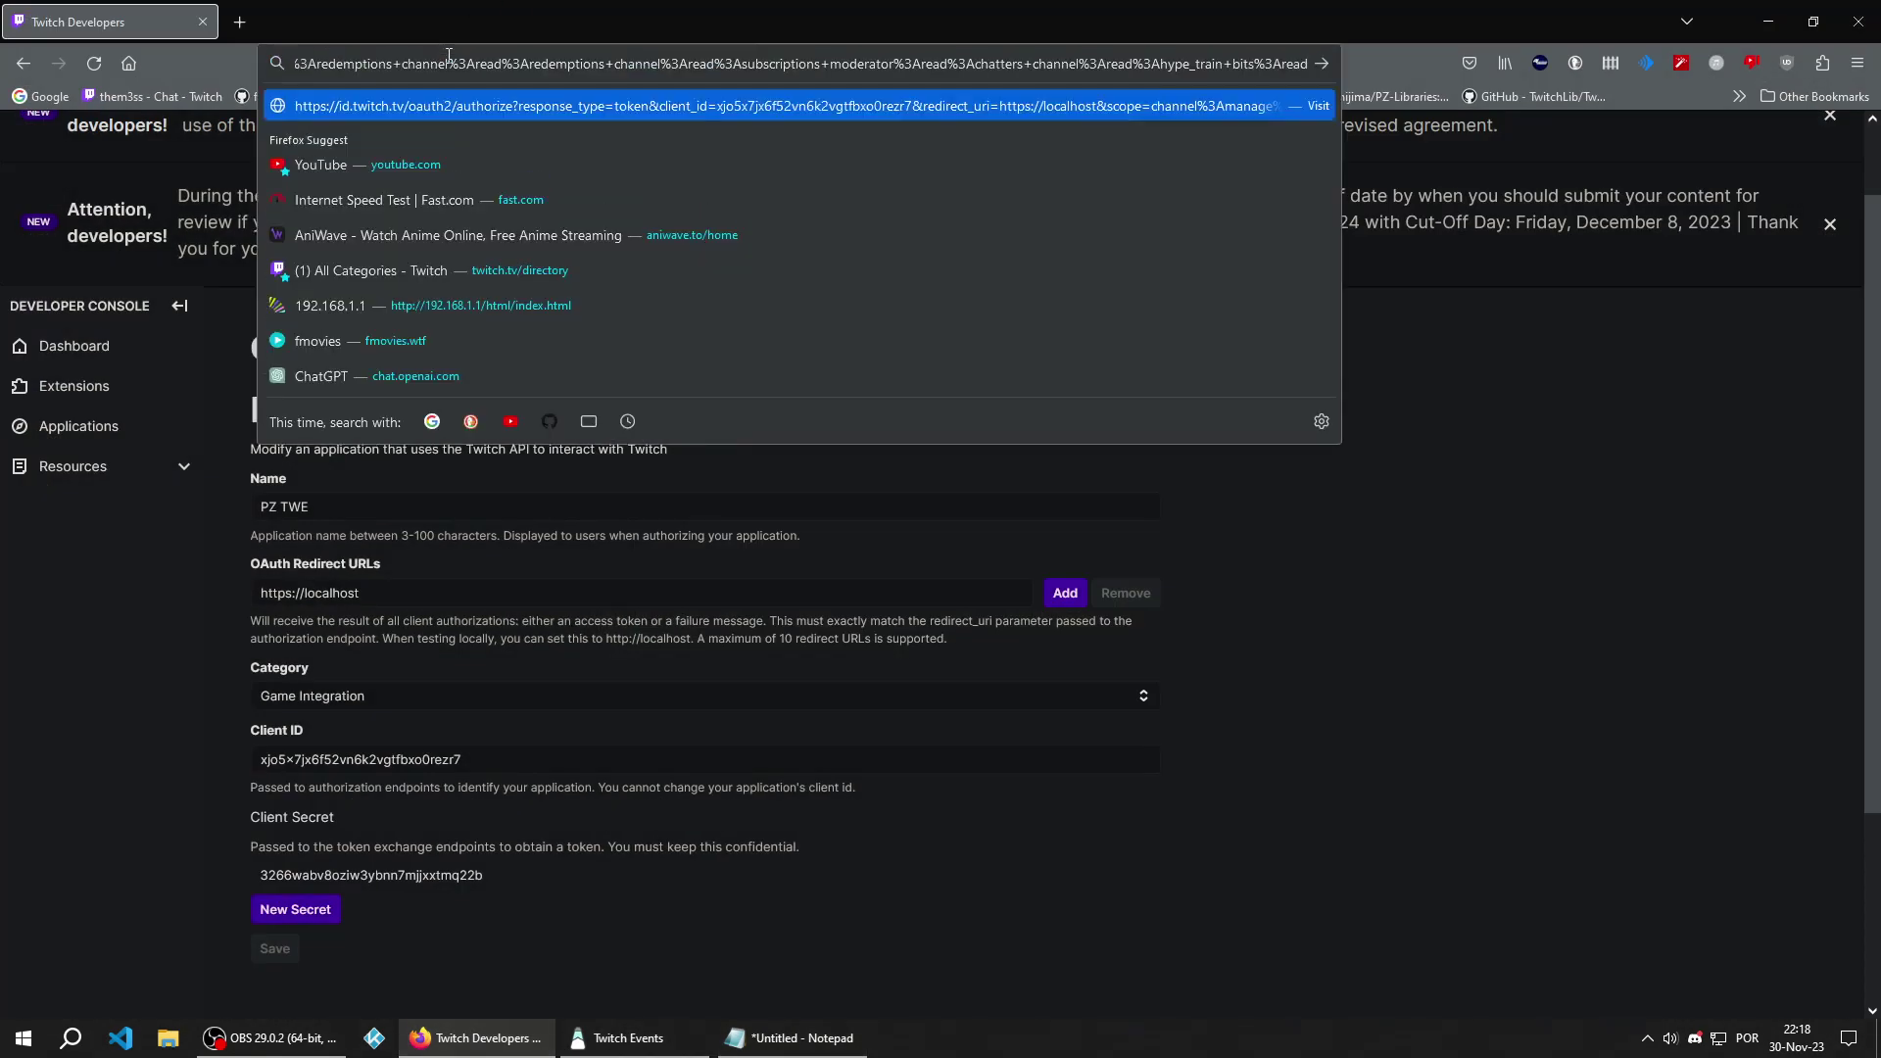
pyautogui.press('Return')
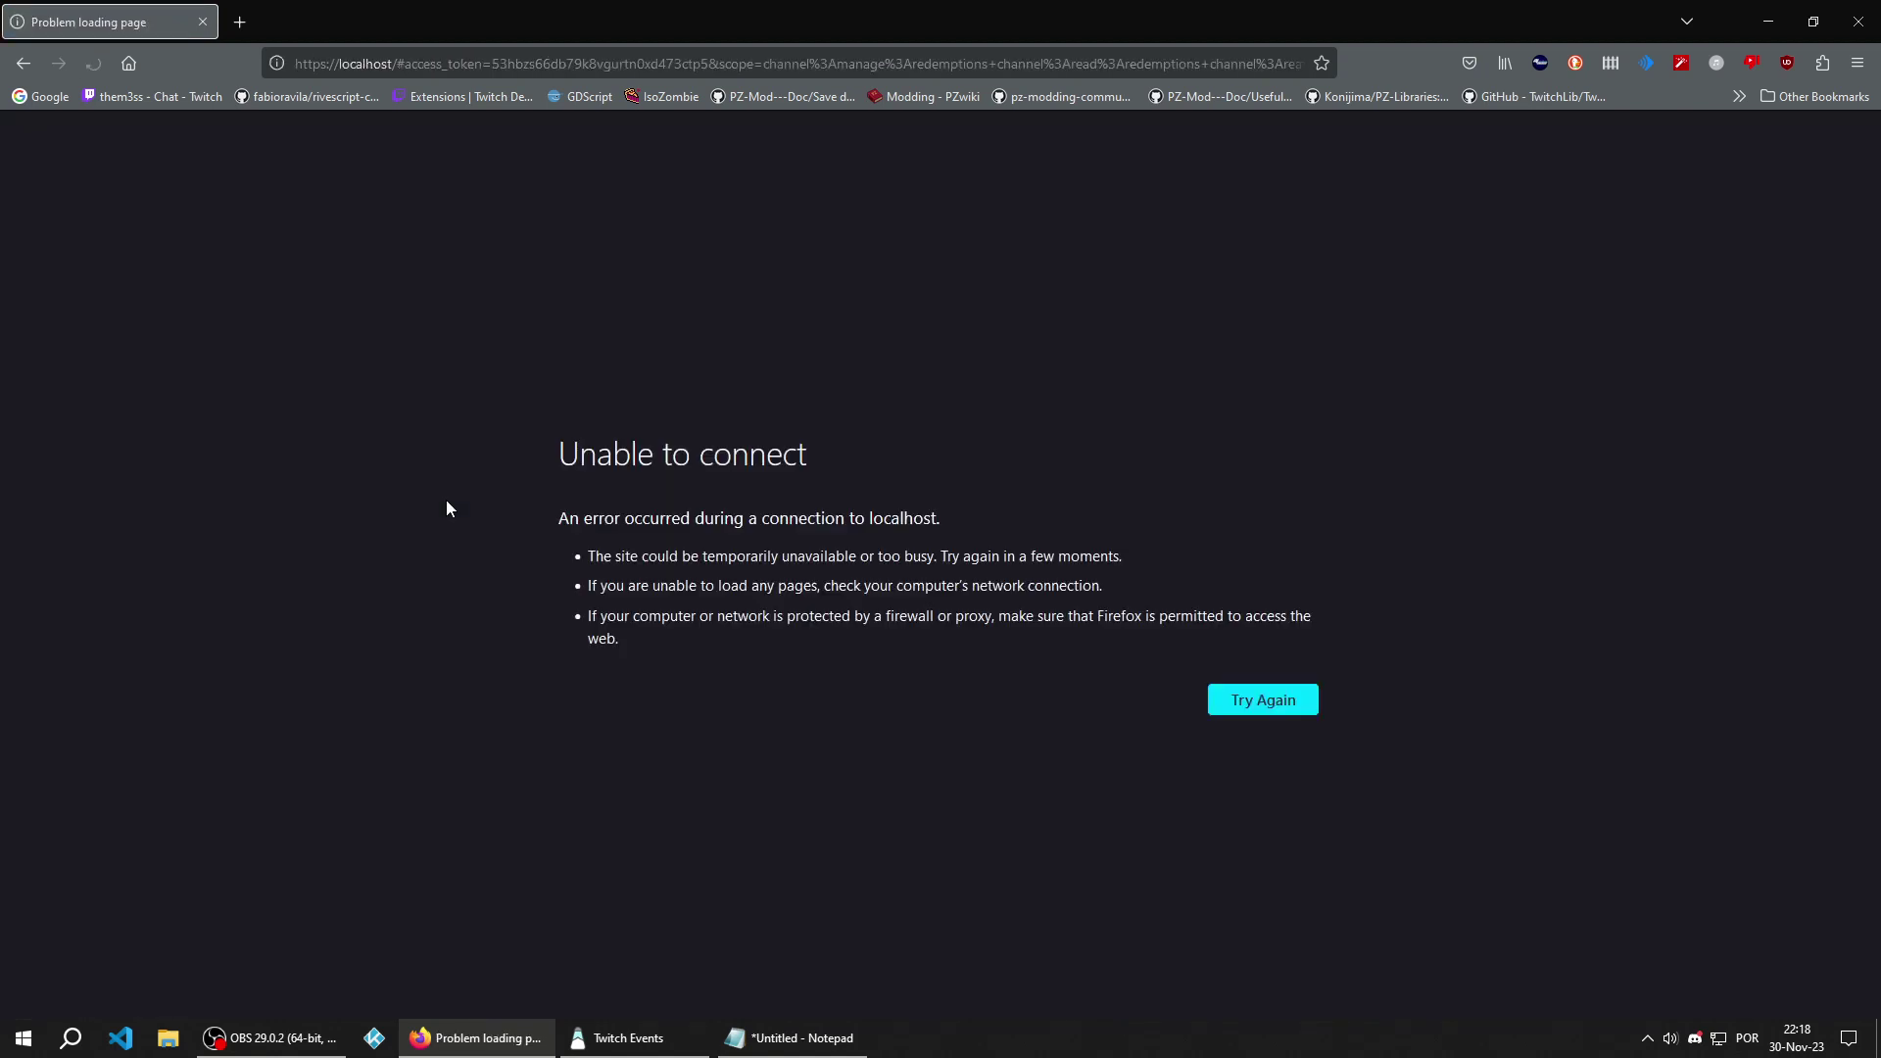
# - Save the returned access token on the atoken line and add an oauth line
pyautogui.doubleClick(526, 65)
pyautogui.hotkey('ctrl', 'c')
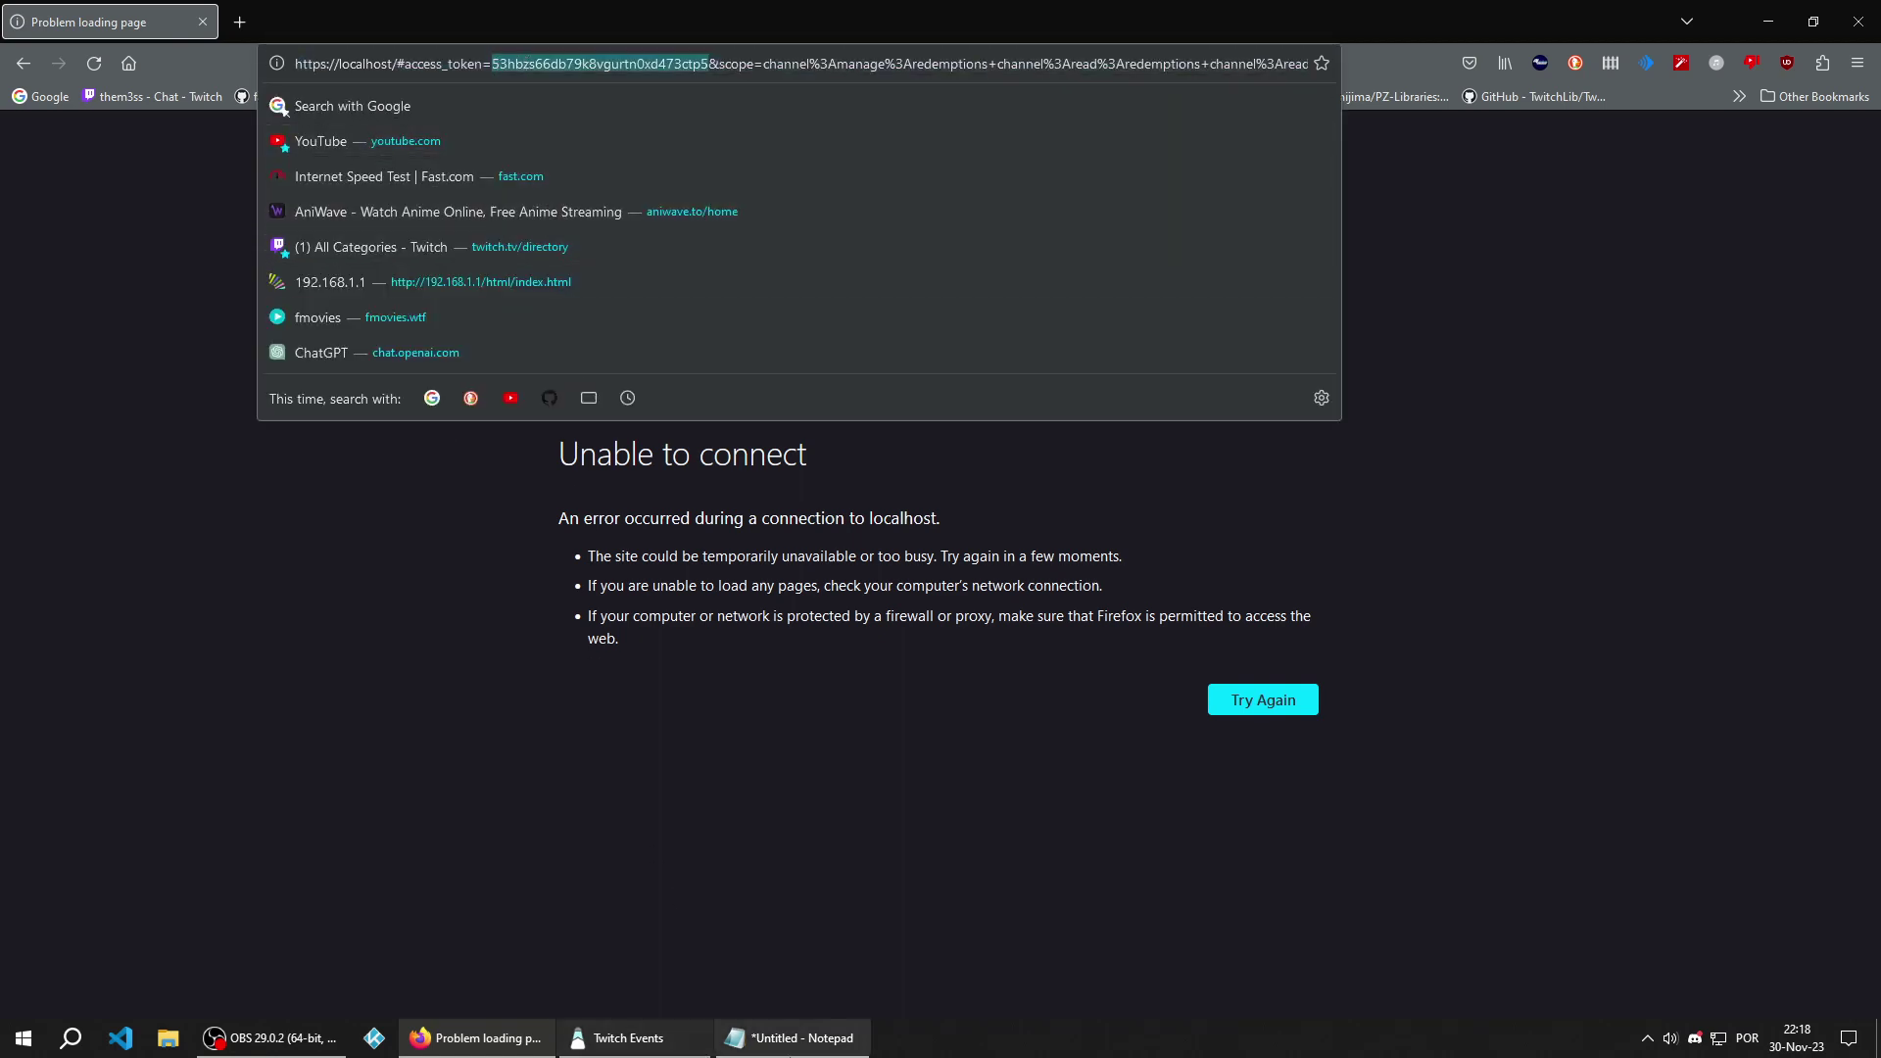
pyautogui.click(788, 1038)
pyautogui.click(676, 242)
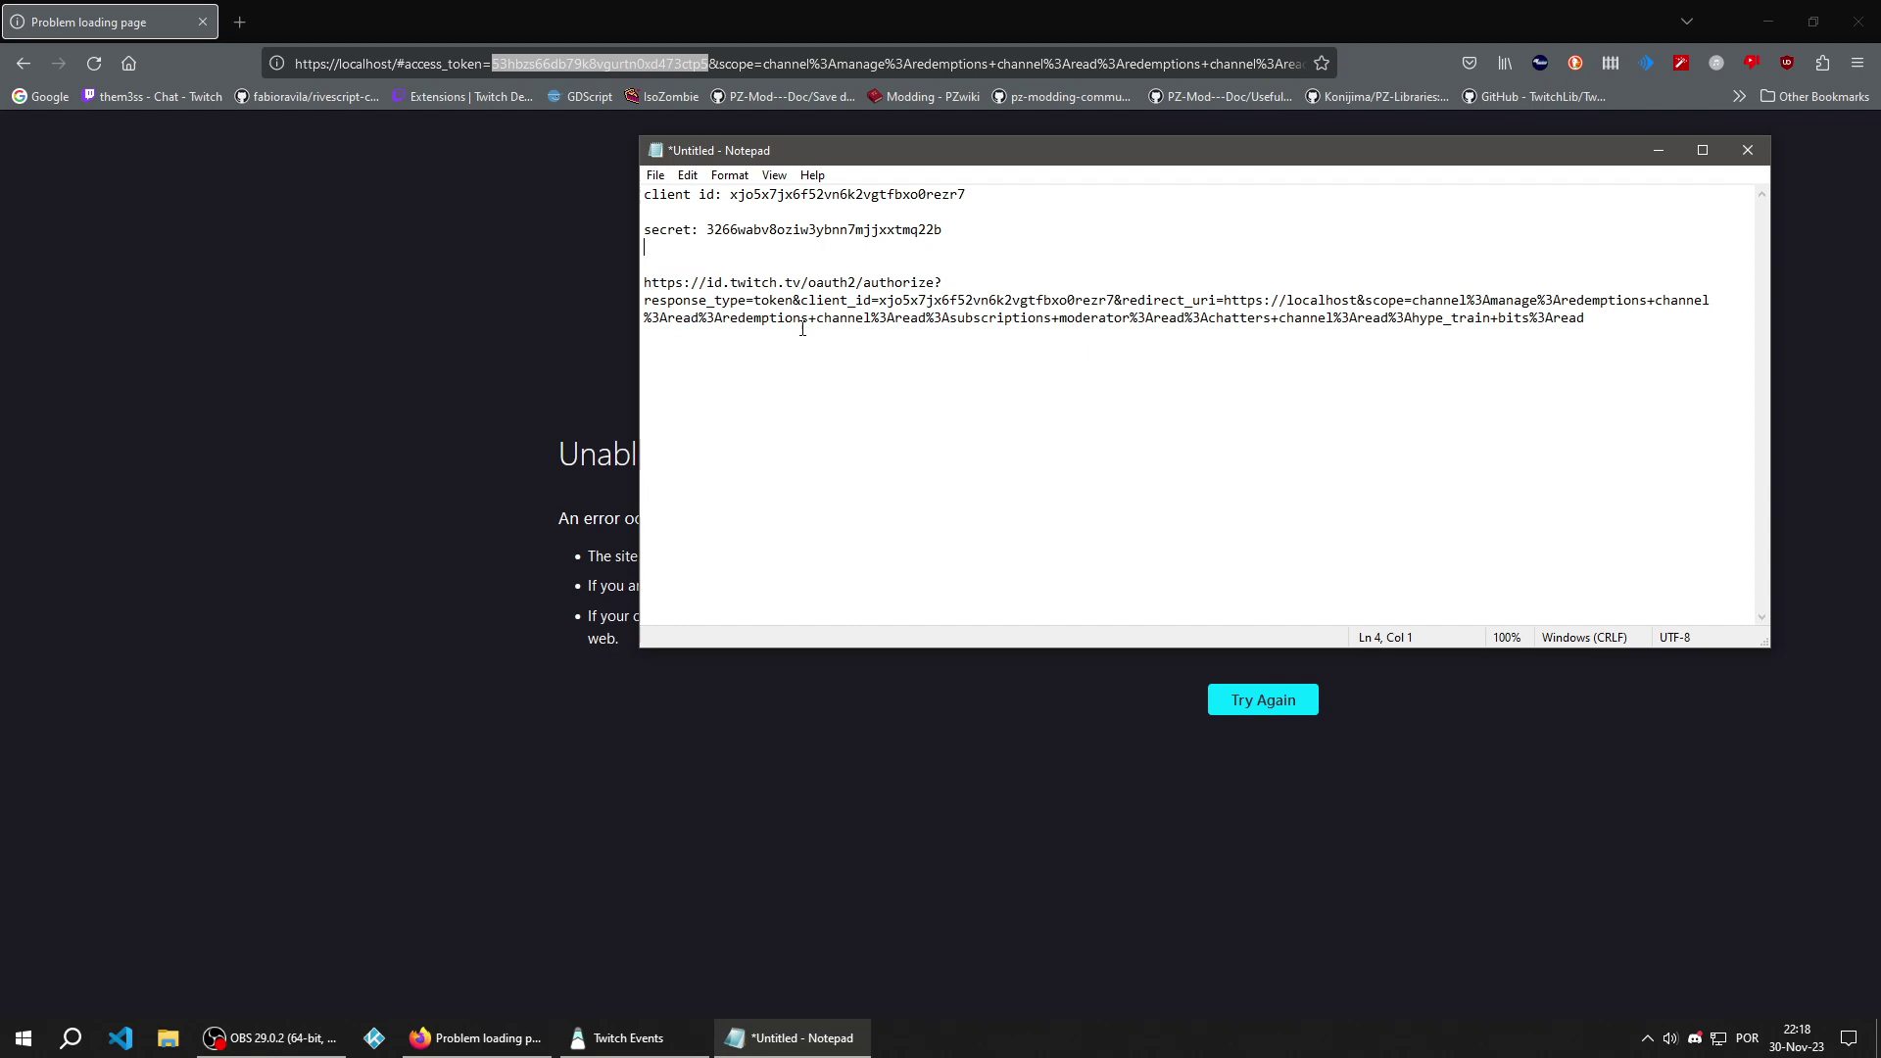
pyautogui.press('Return')
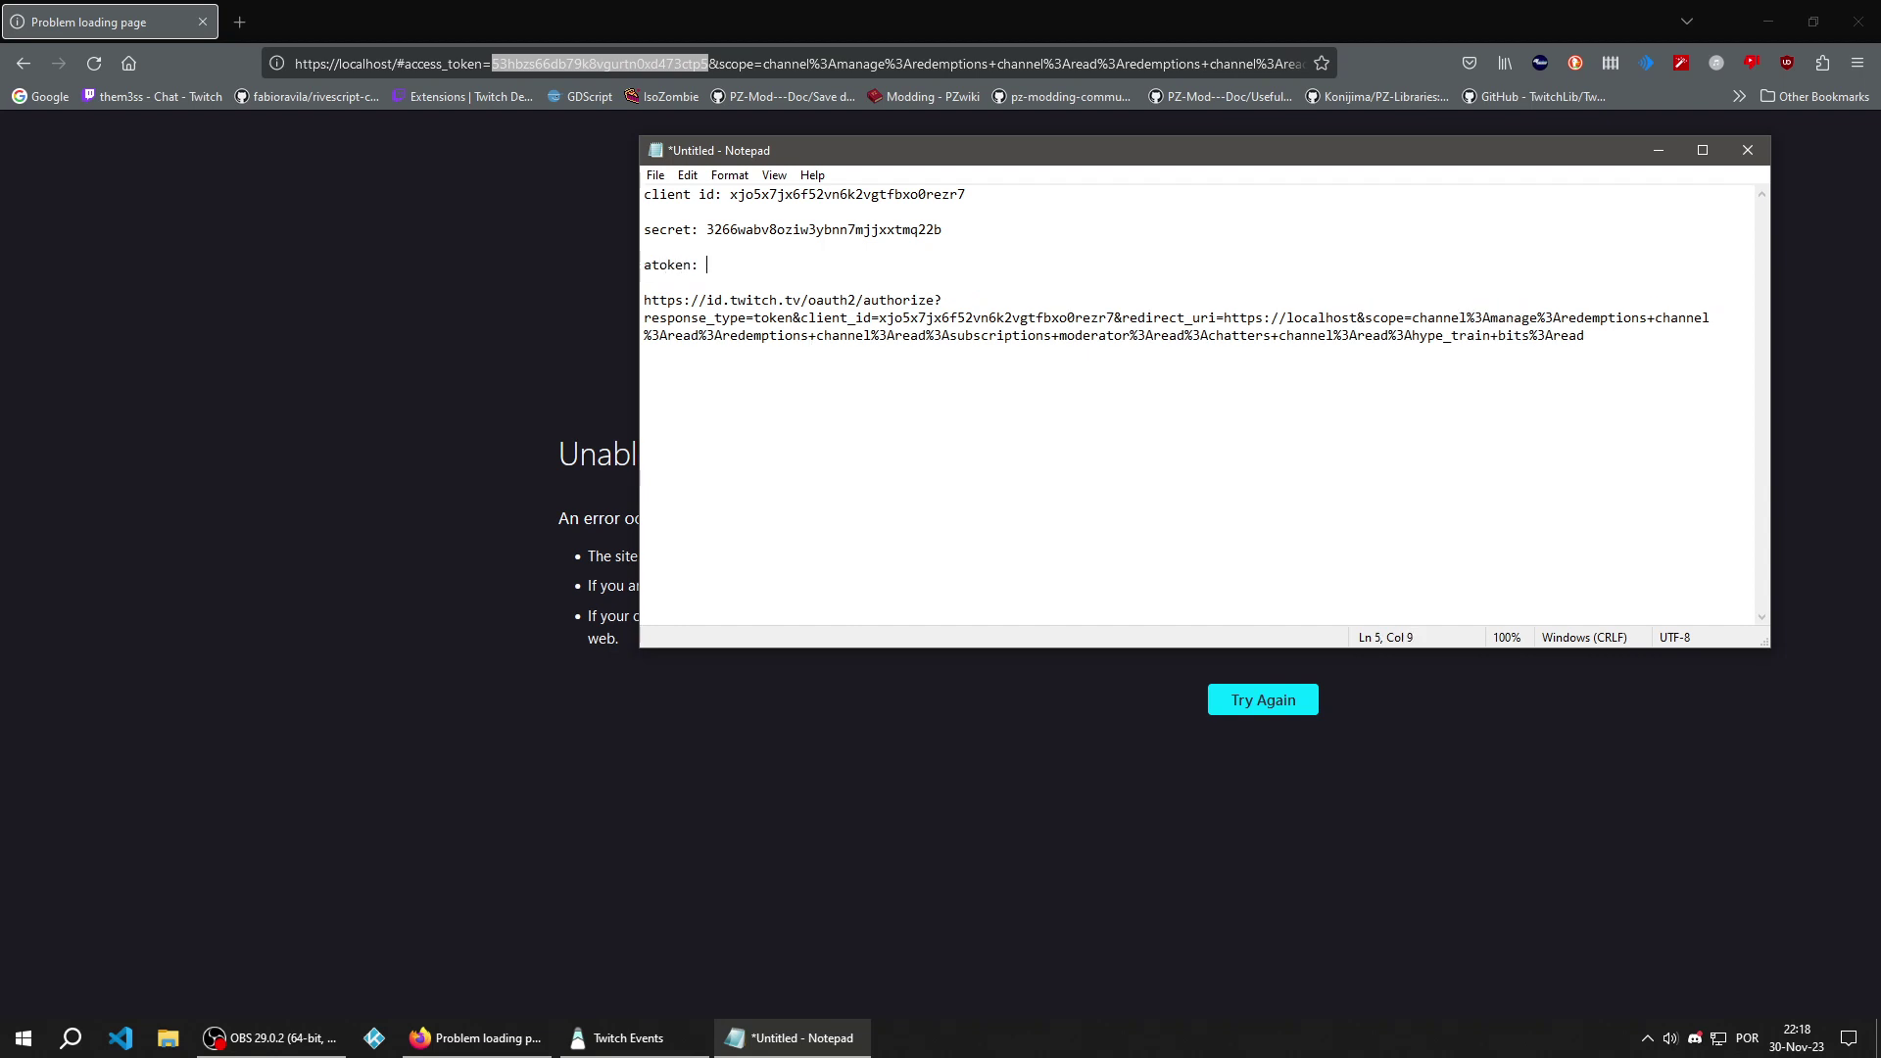
pyautogui.hotkey('ctrl', 'v')
pyautogui.press('Return')
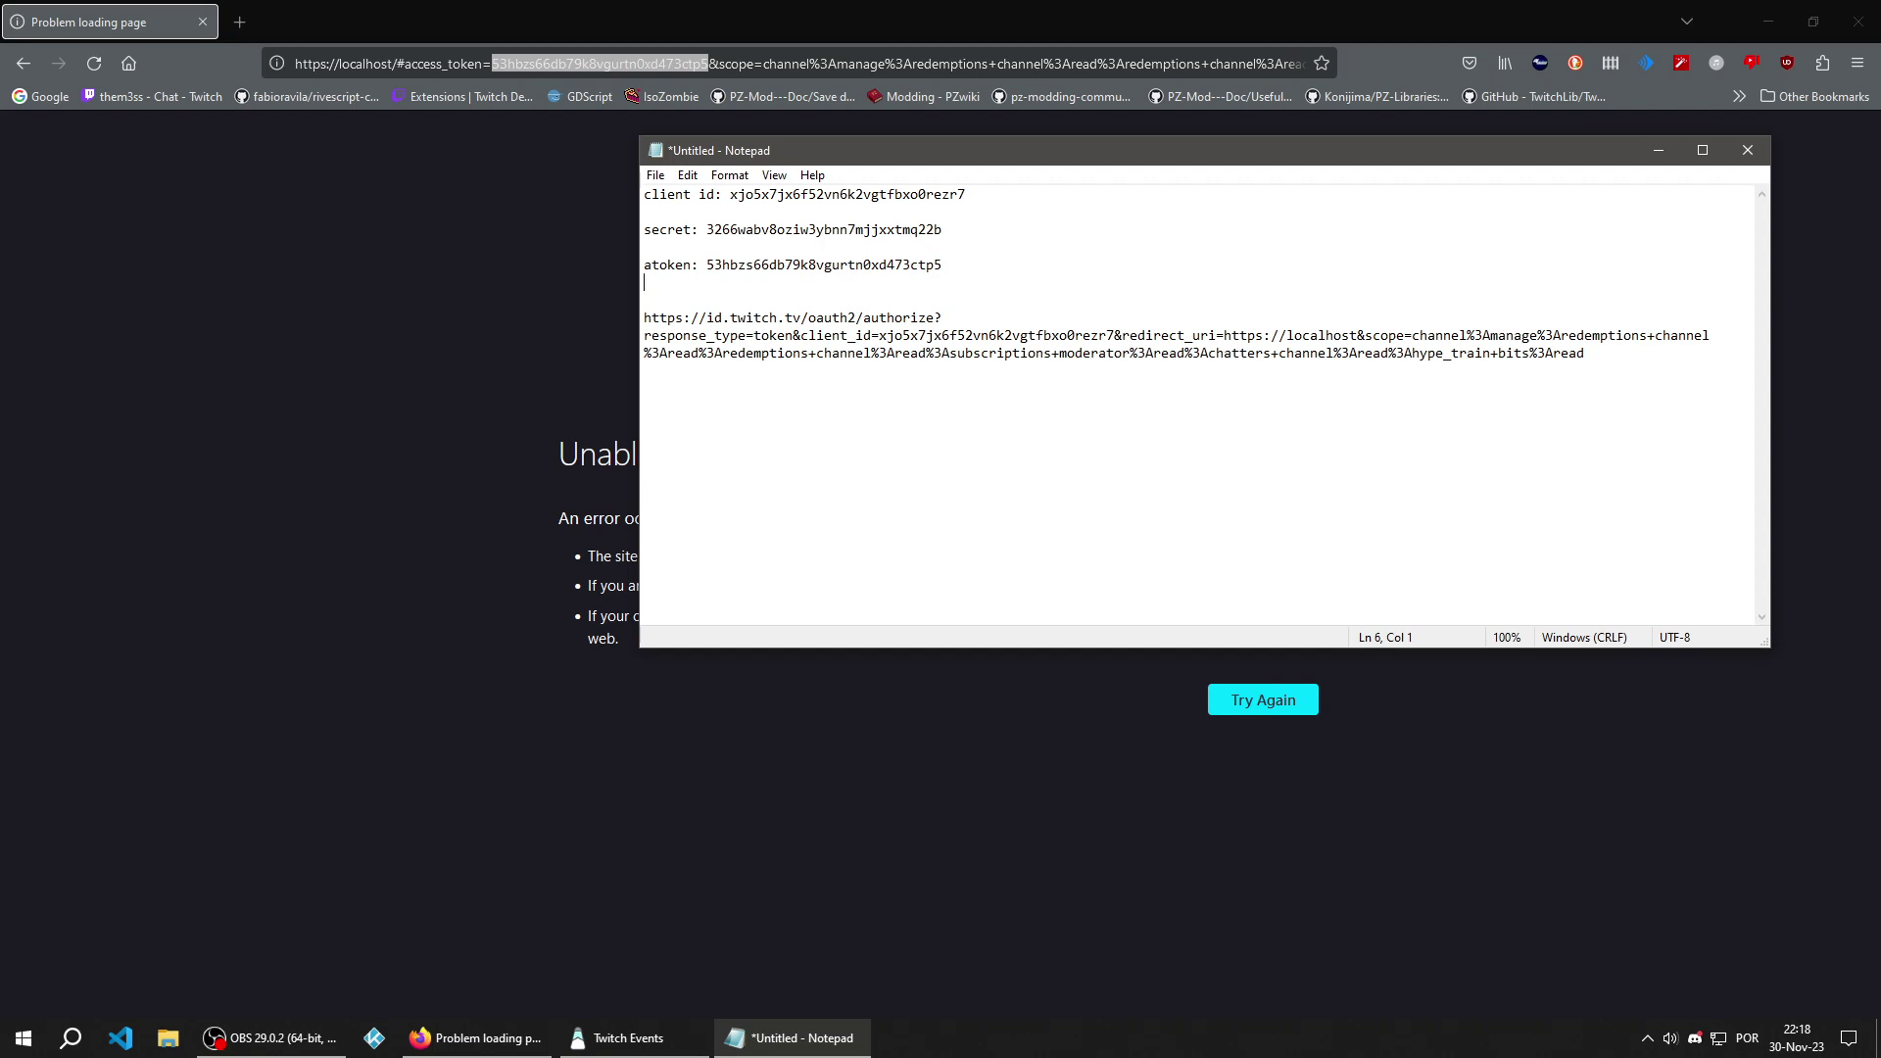
pyautogui.press('Return')
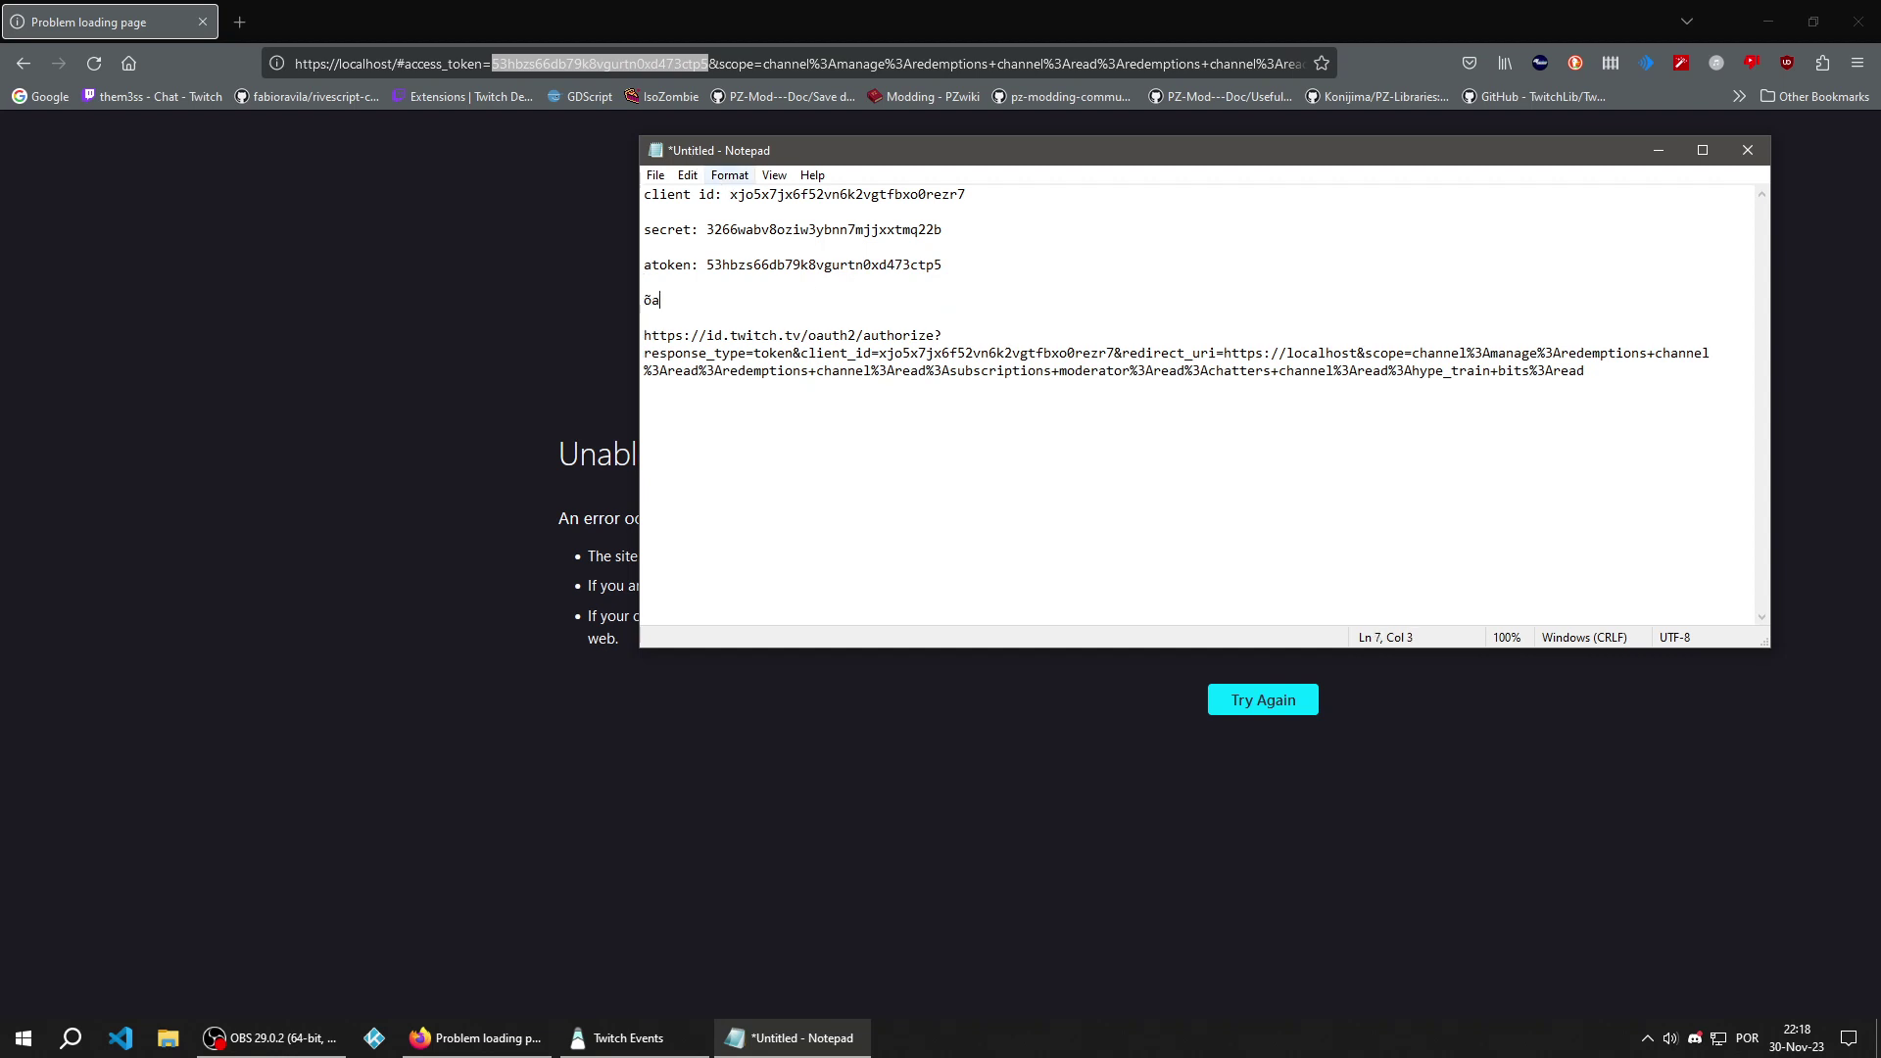
pyautogui.write('oauth:')
# - Start a 'twitch oauth token' search from Firefox's address bar
pyautogui.click(329, 421)
pyautogui.click(536, 64)
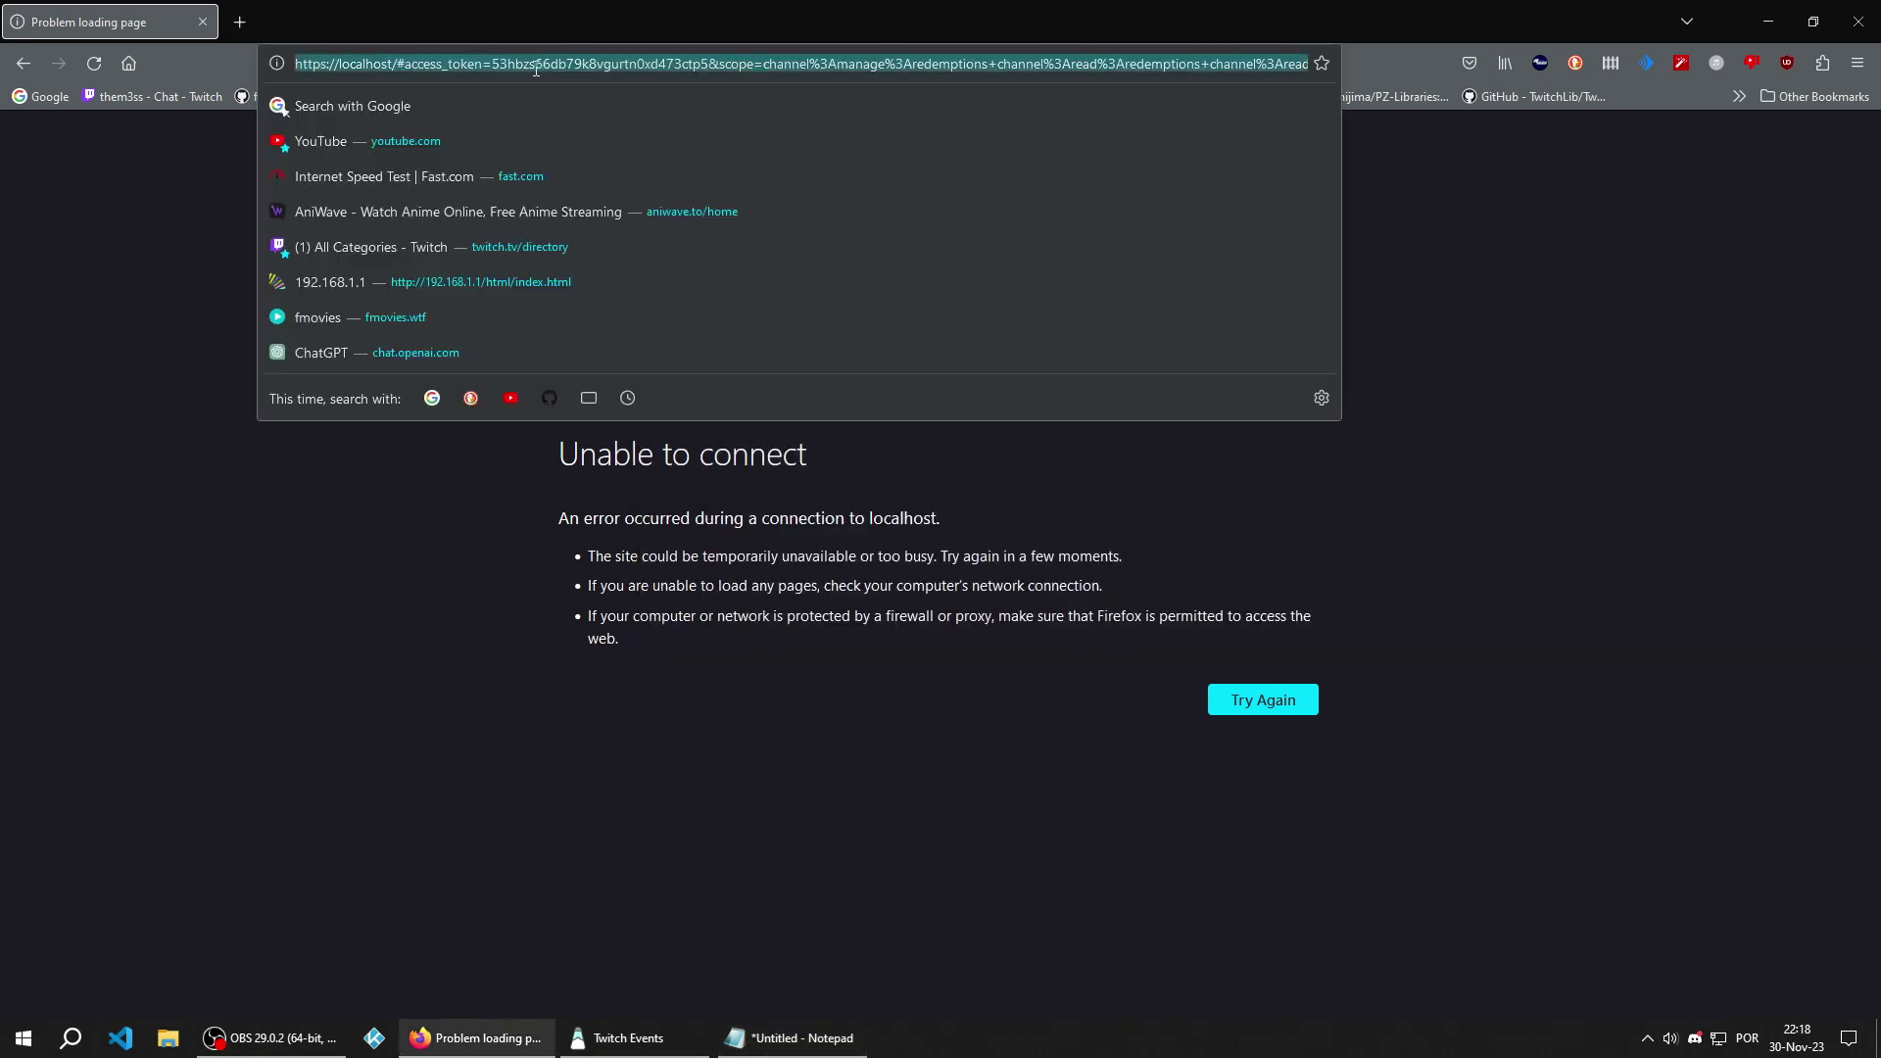
pyautogui.write('oau')
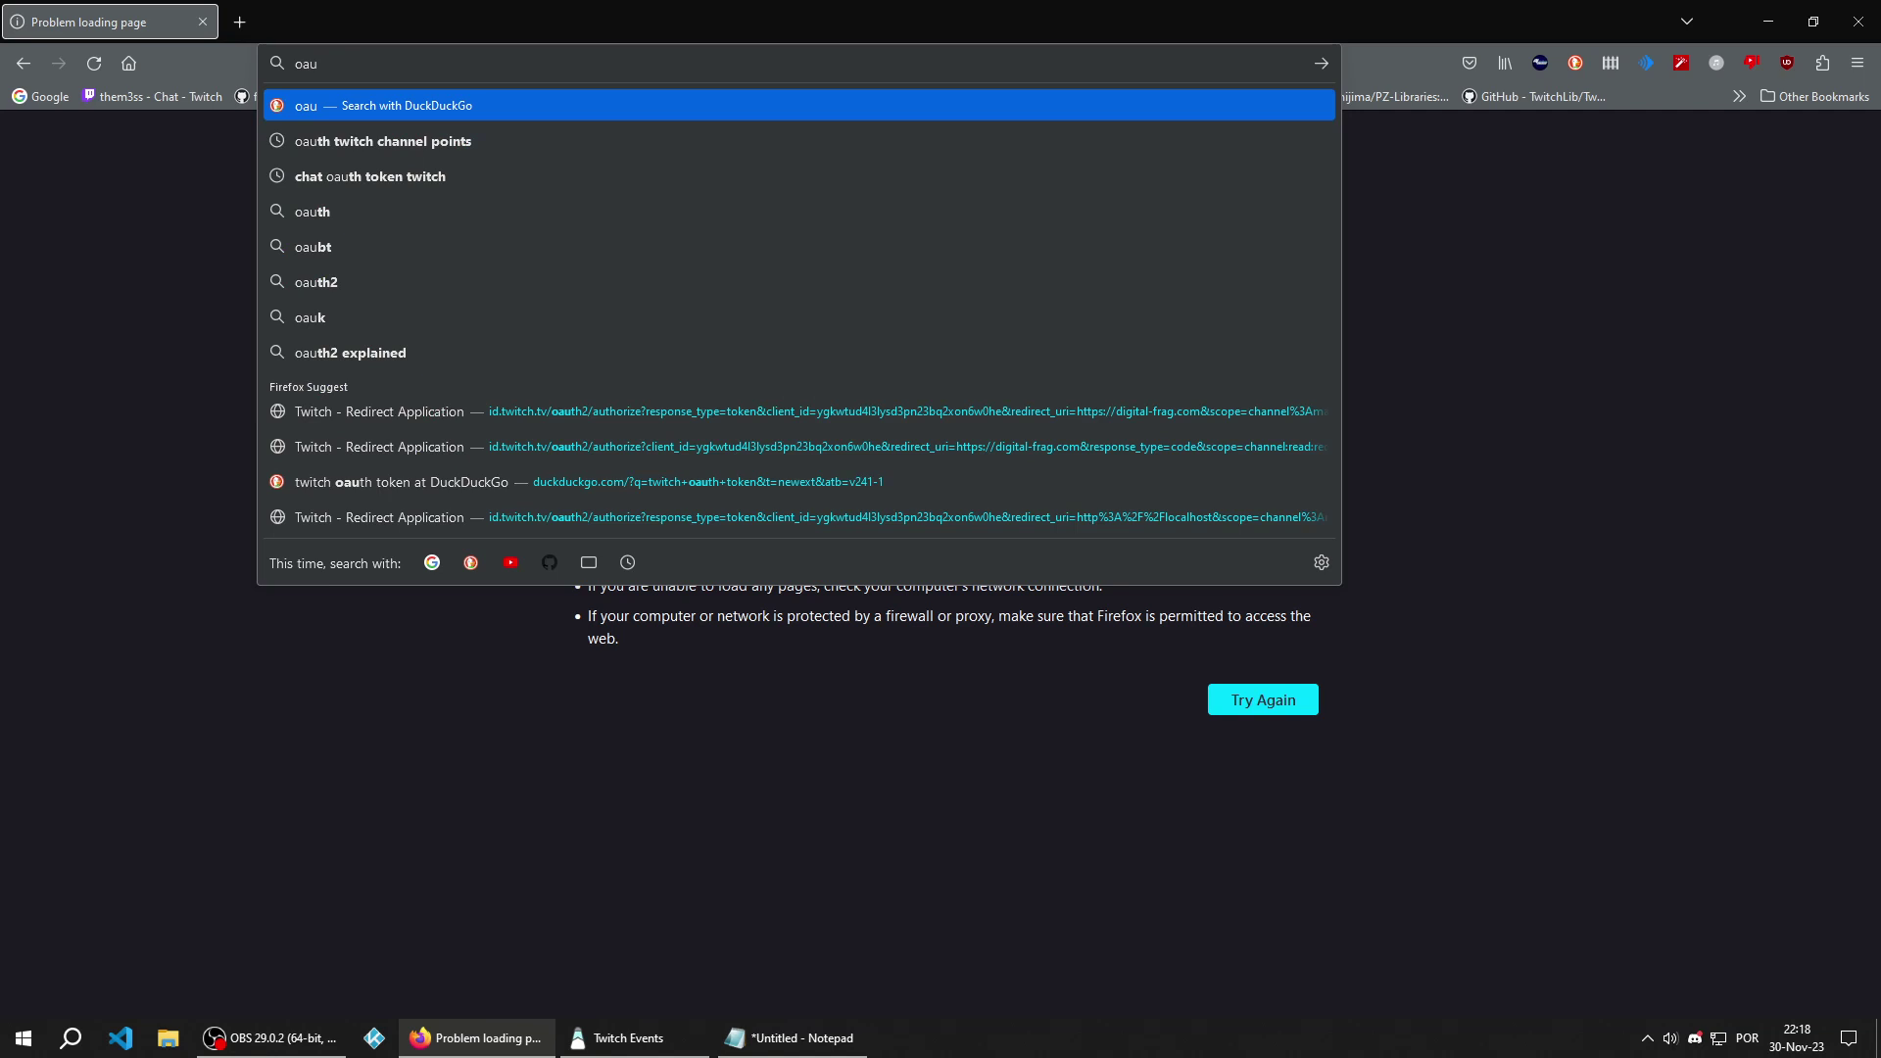
pyautogui.write('th')
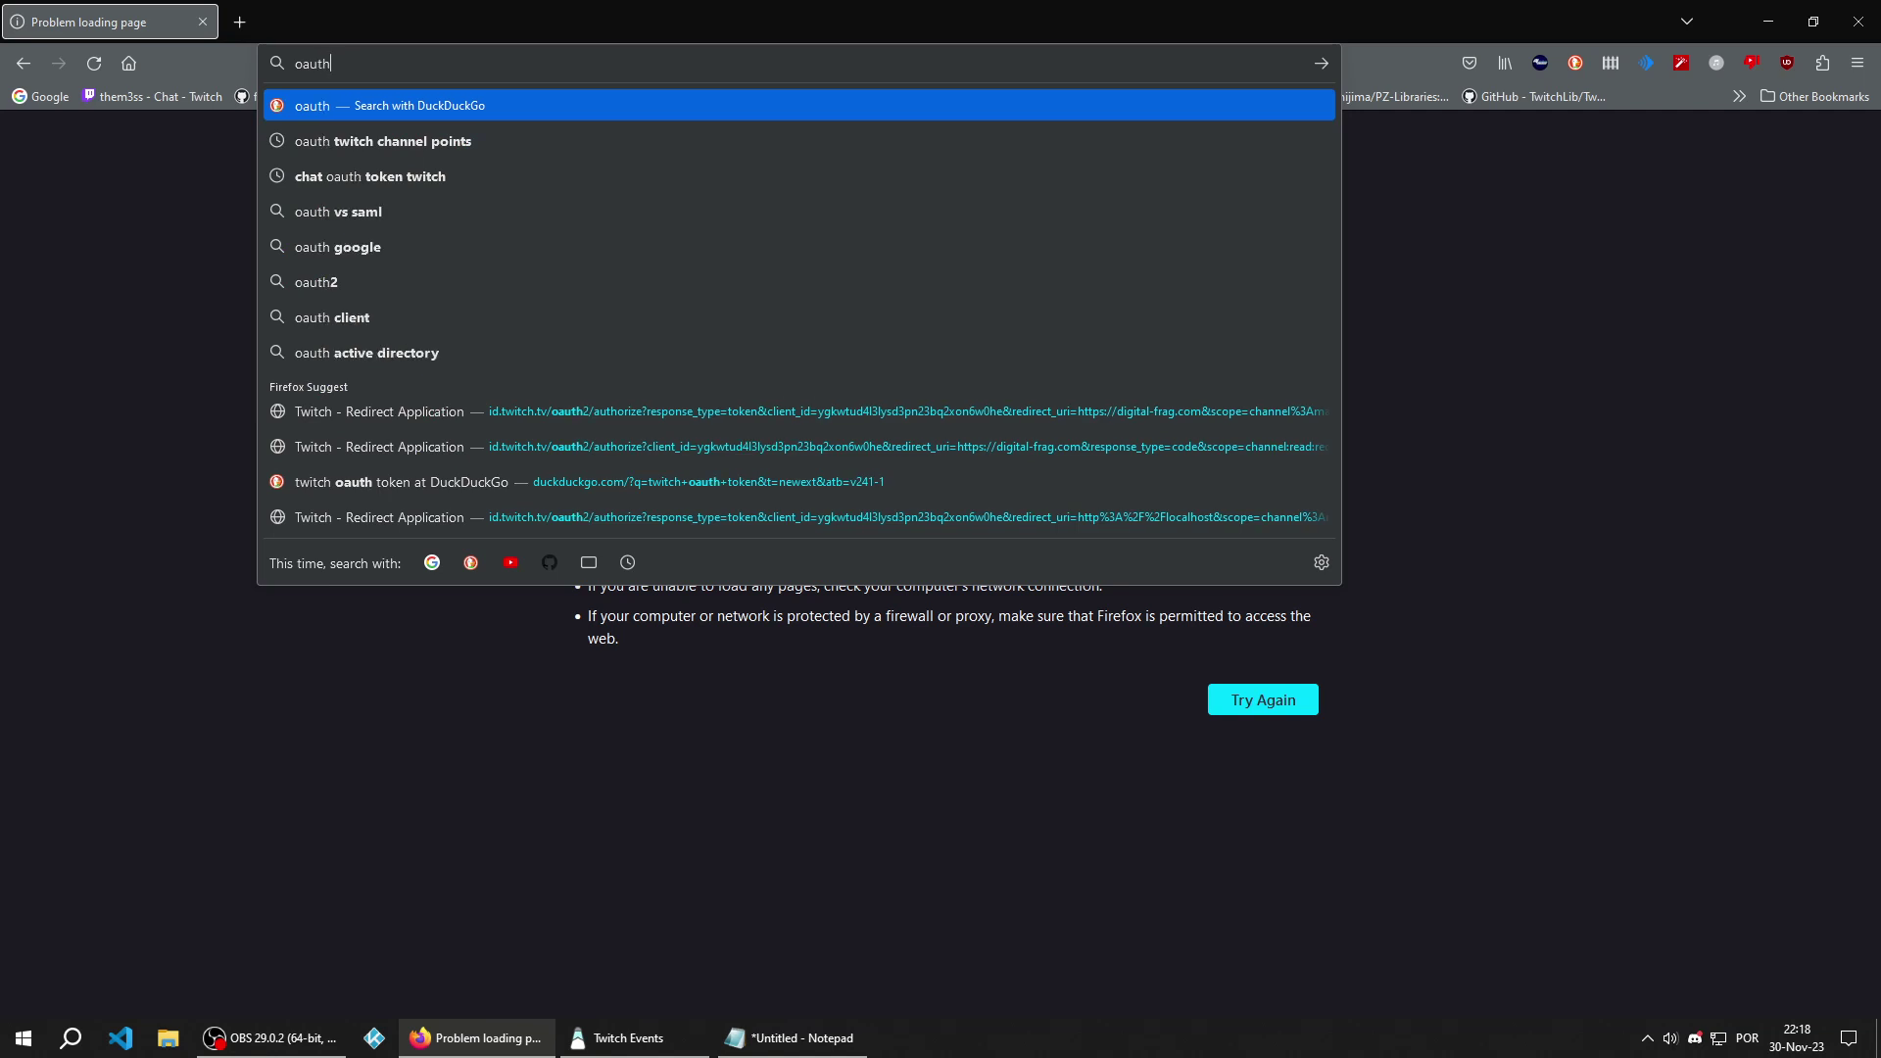
pyautogui.press('Down')
pyautogui.press('Down')
pyautogui.press('Down')
pyautogui.press('Down')
pyautogui.press('Down')
pyautogui.press('Down')
pyautogui.press('Down')
pyautogui.press('Down')
pyautogui.press('Down')
pyautogui.press('Down')
# - Run the twitch oauth token search and open the Twitch Chat OAuth Password Generator
pyautogui.press('Escape')
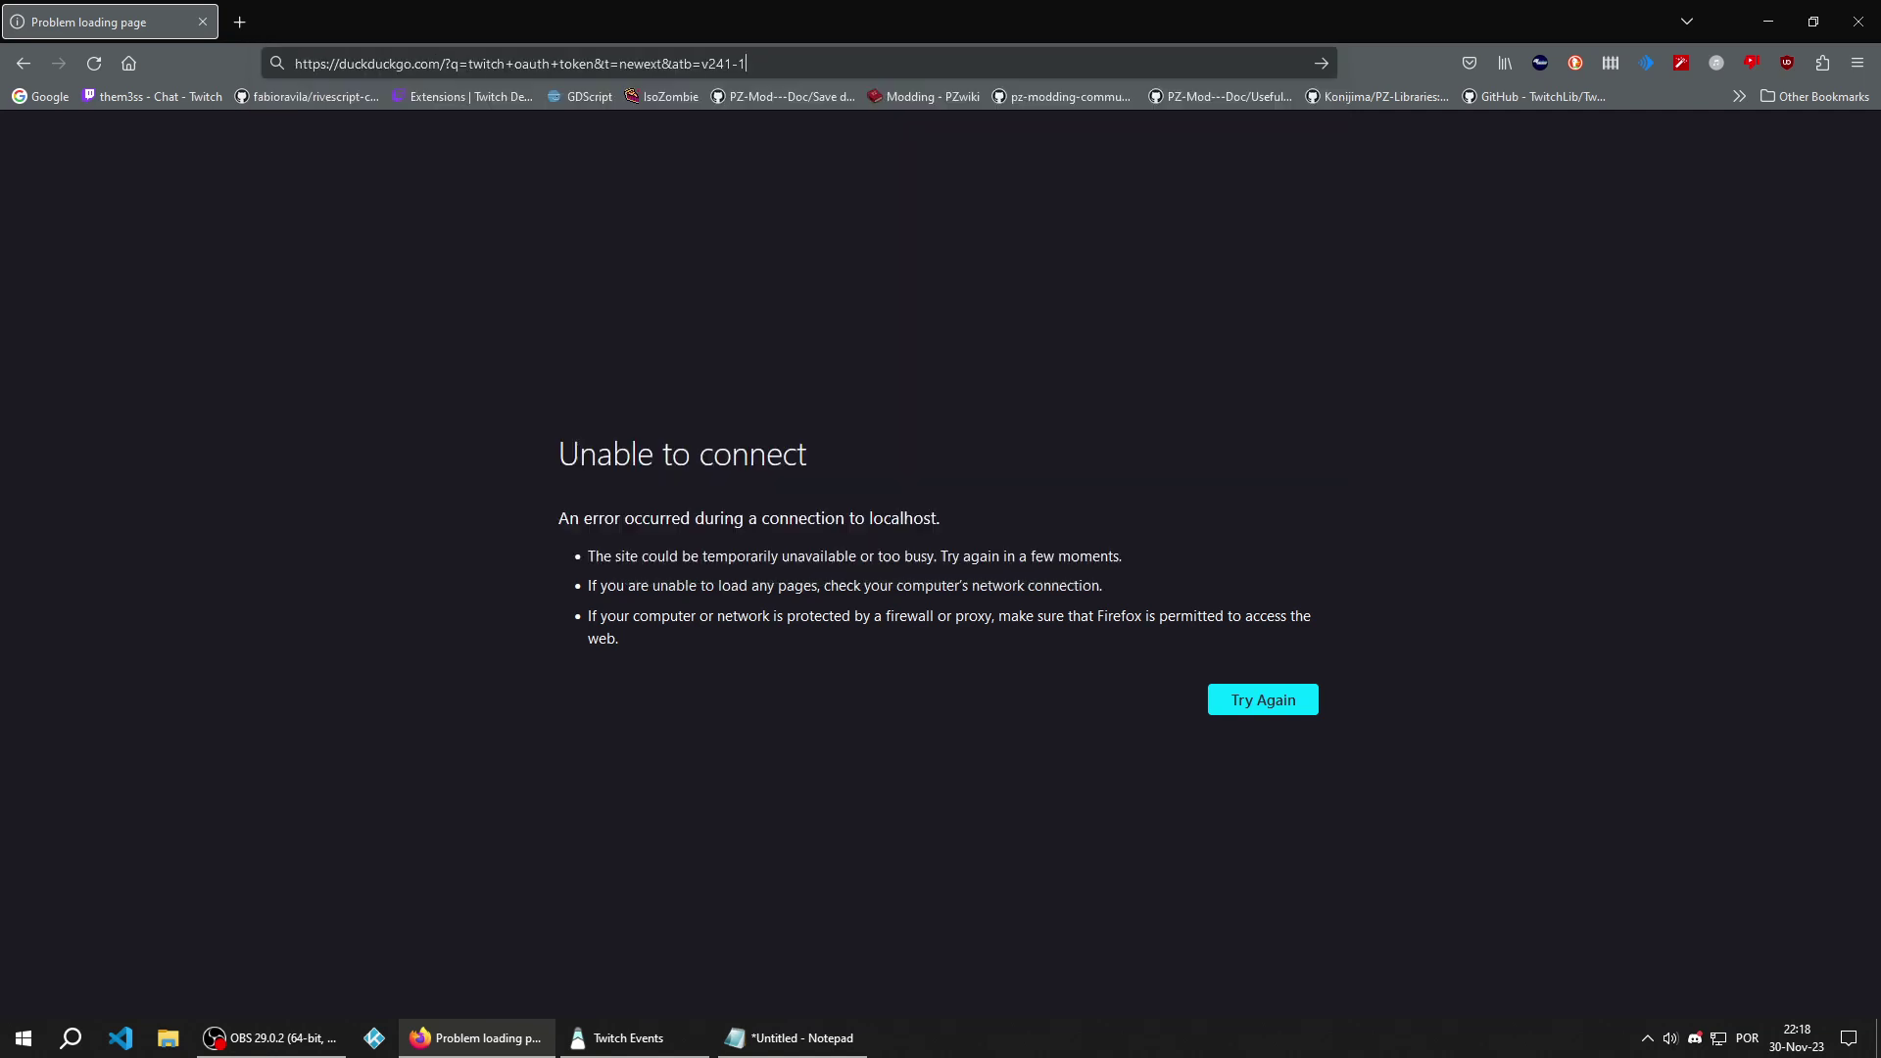
pyautogui.press('Return')
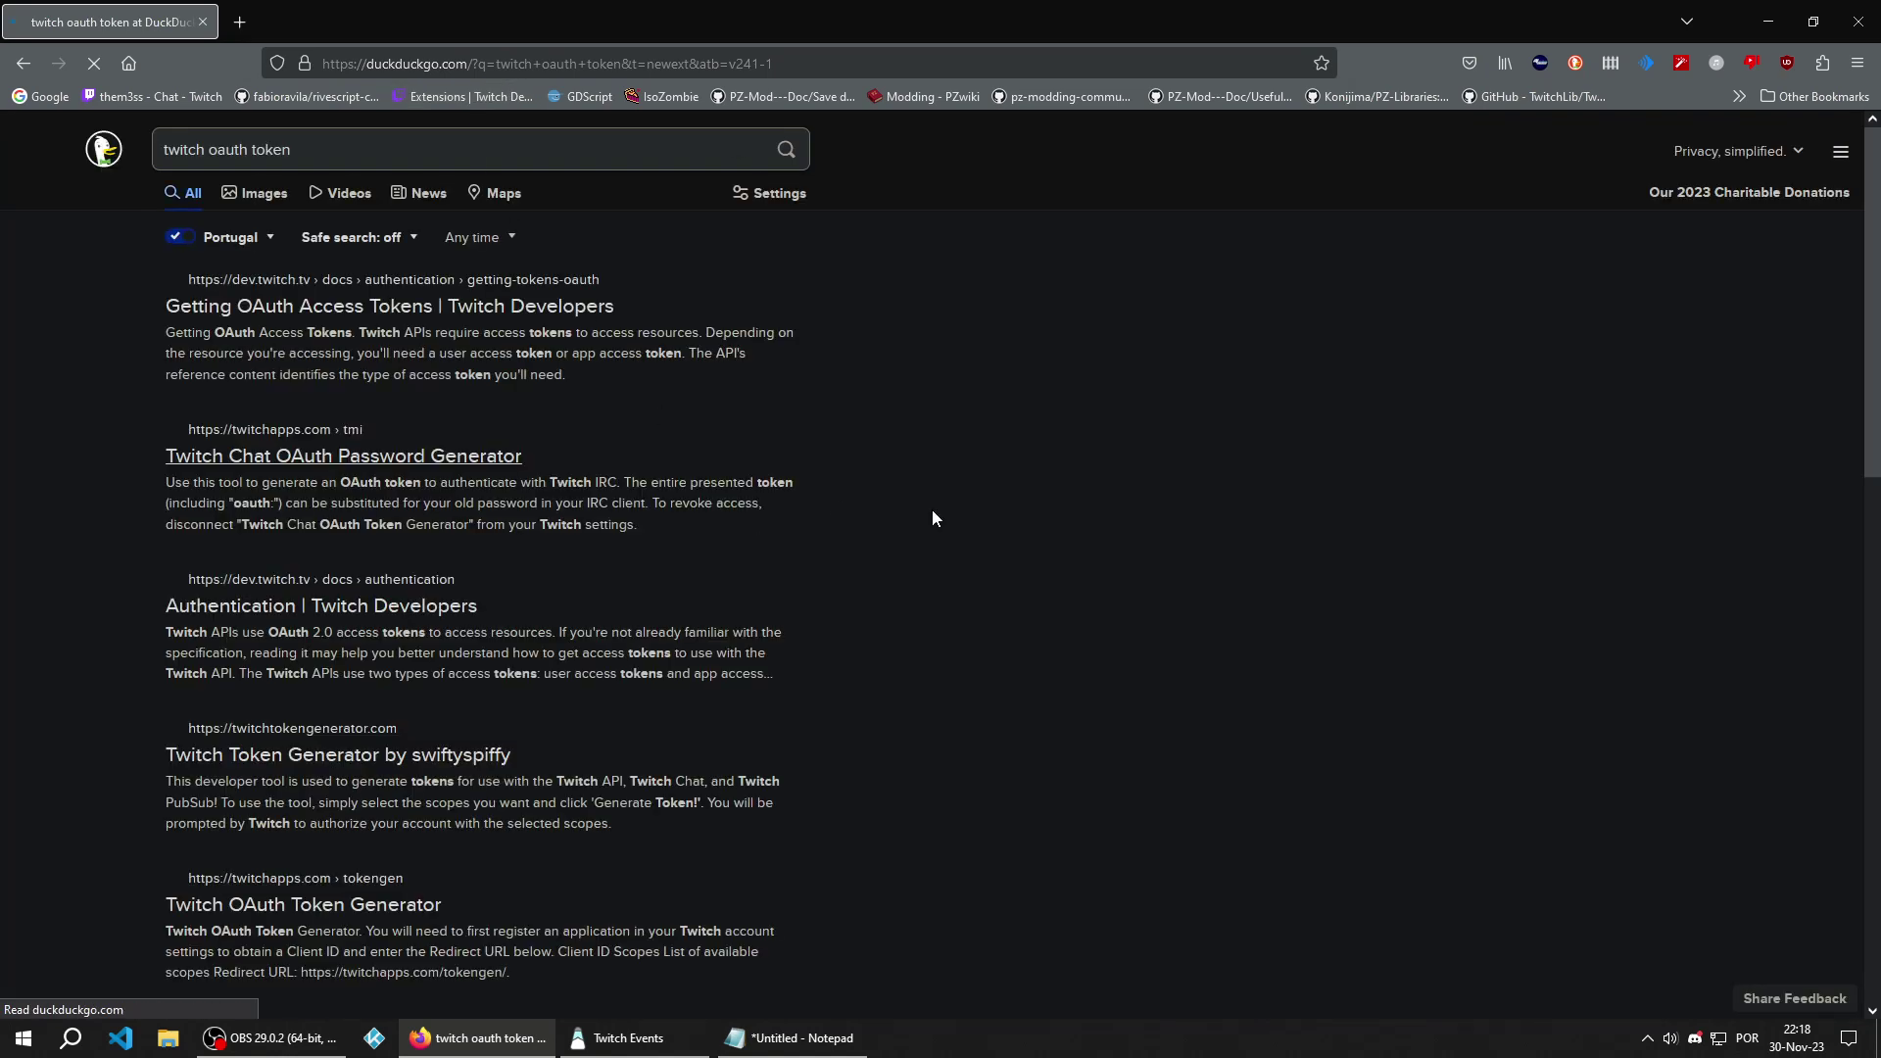
pyautogui.click(332, 457)
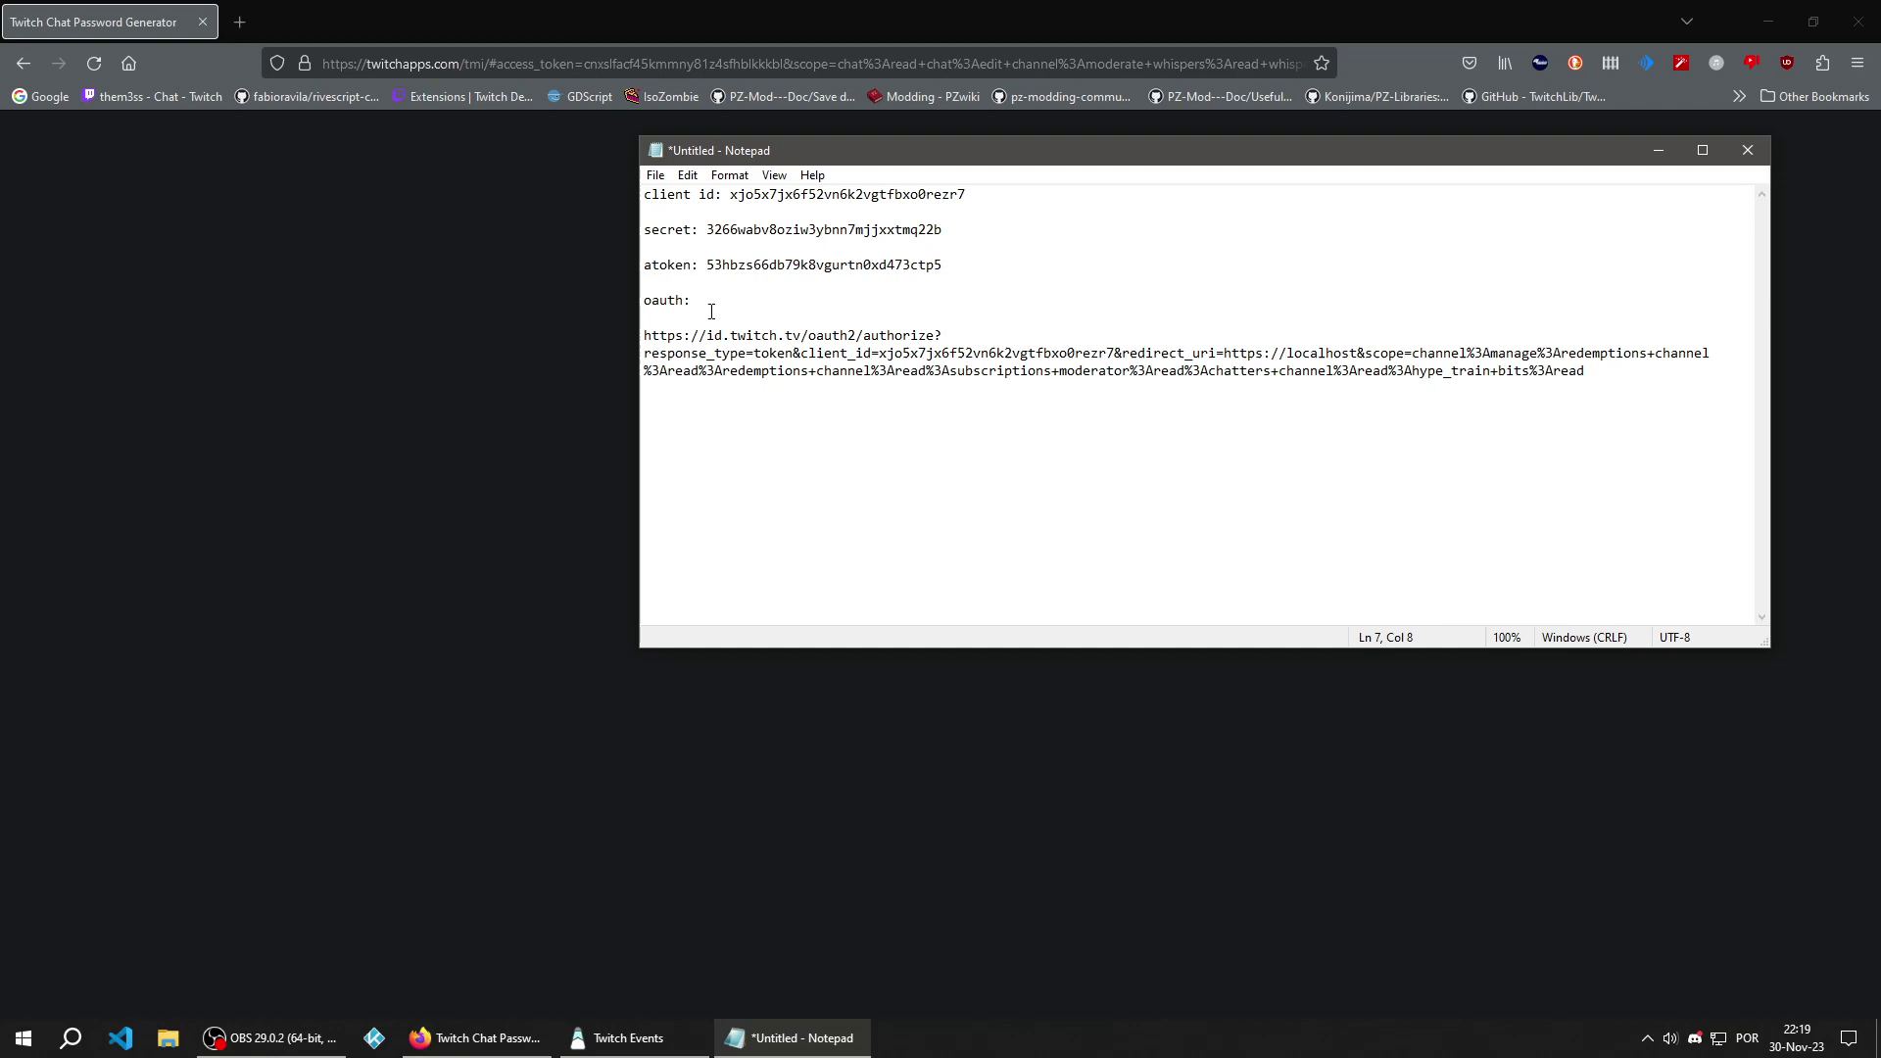
# - Paste the generated chat token onto the oauth line of the note
pyautogui.moveTo(711, 312); pyautogui.dragTo(605, 296)
pyautogui.click(690, 300)
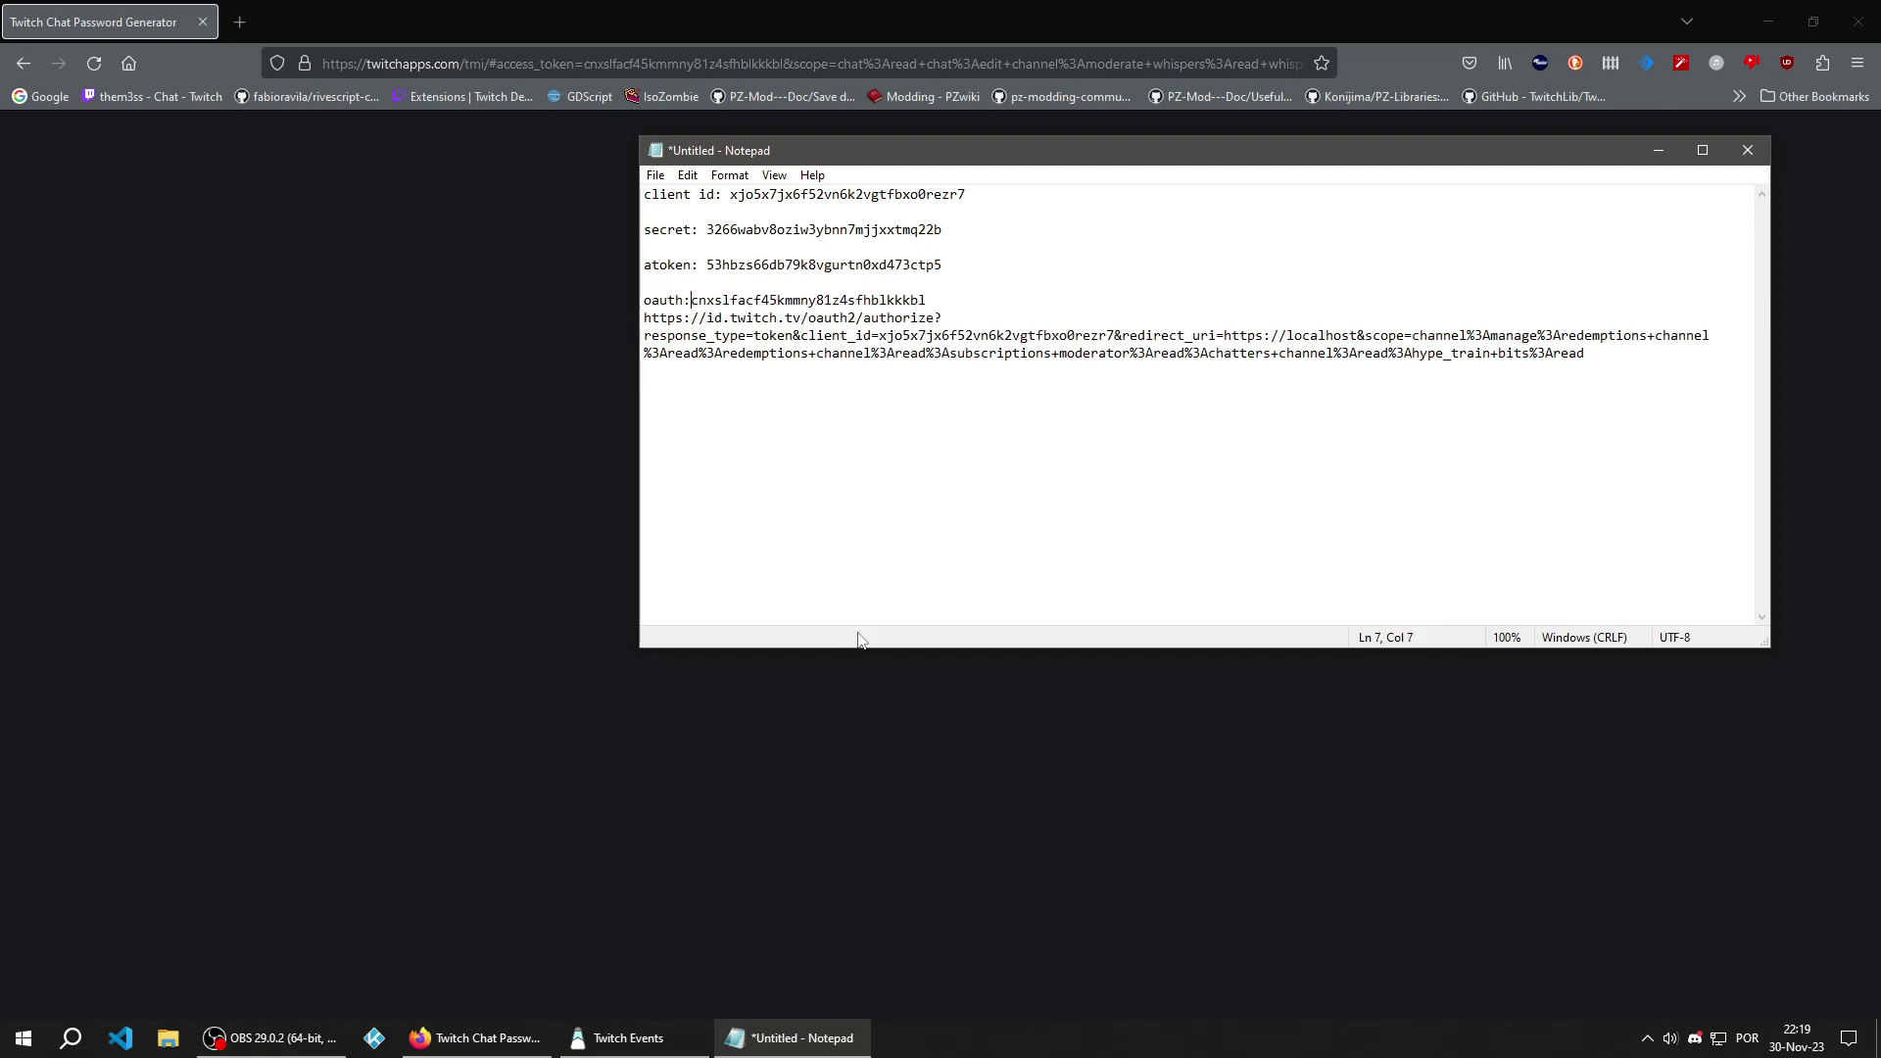
pyautogui.press('End')
pyautogui.press('Return')
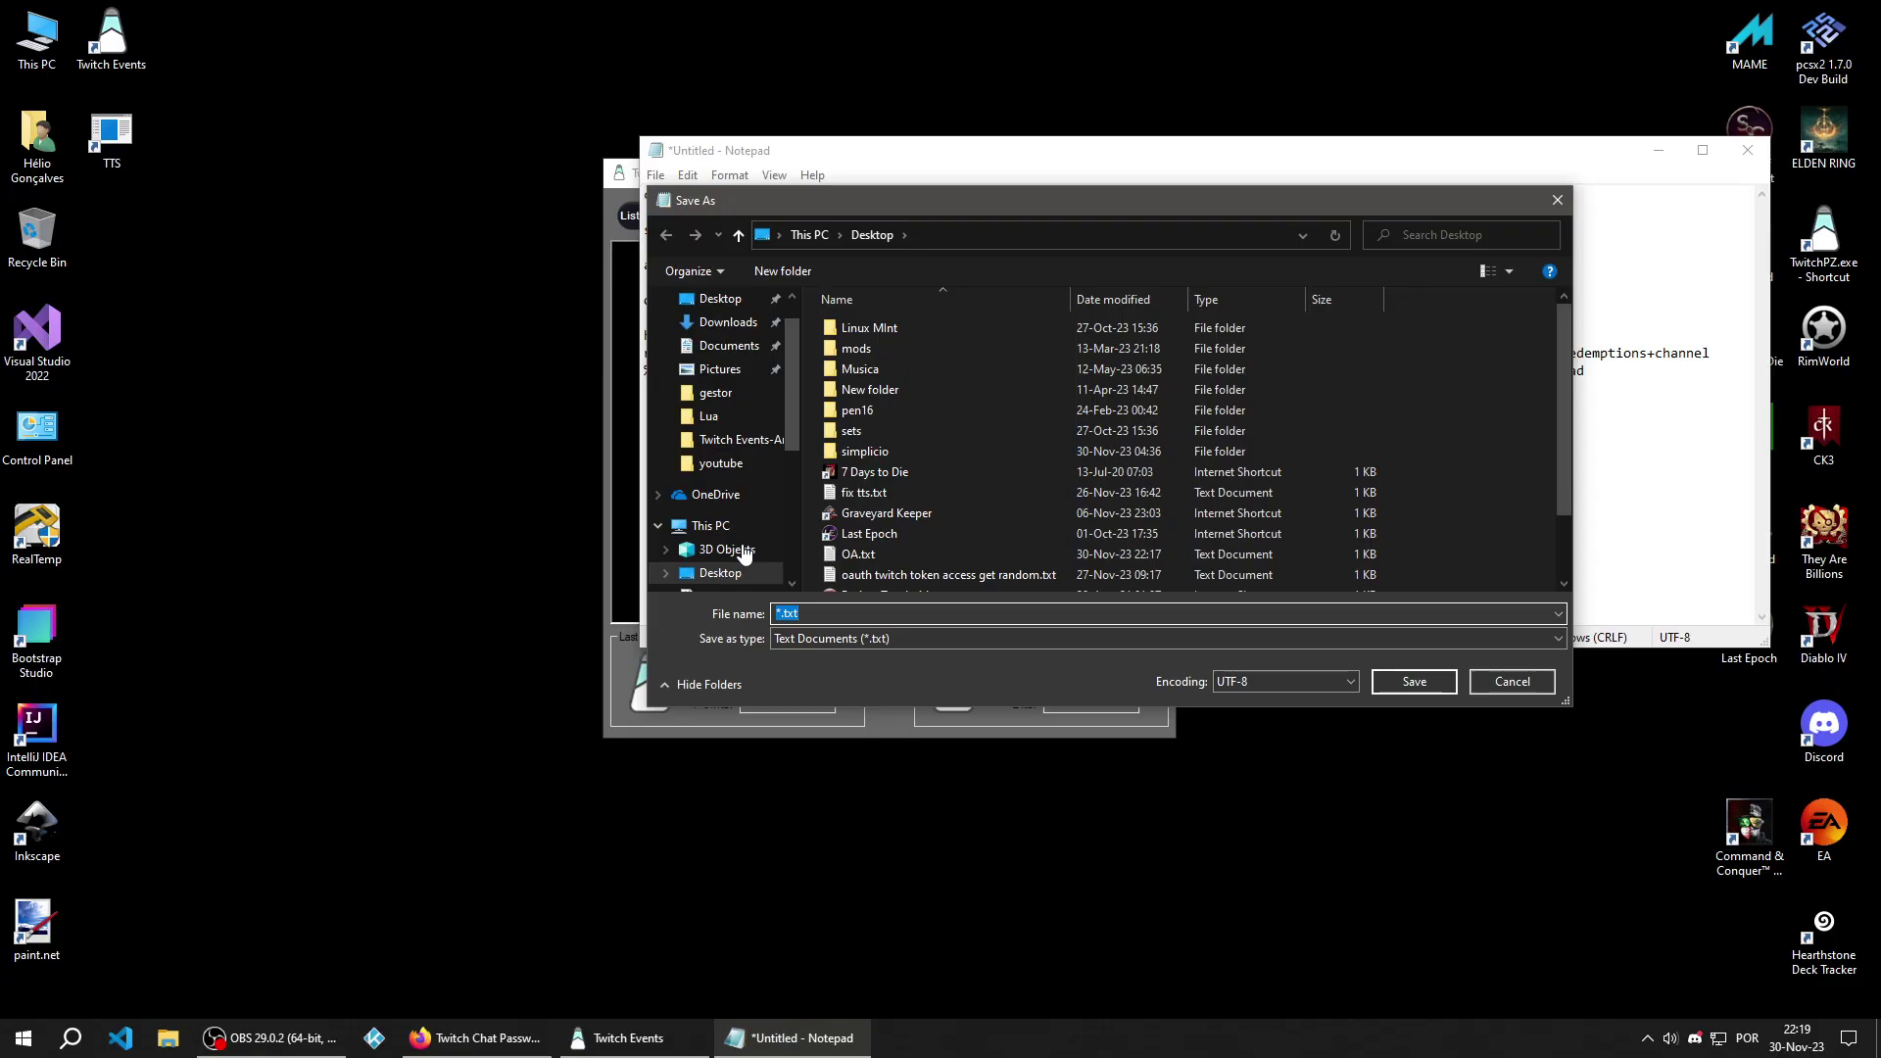
# - Save the notes as TWE TOKENS.txt on the desktop
pyautogui.write('TW')
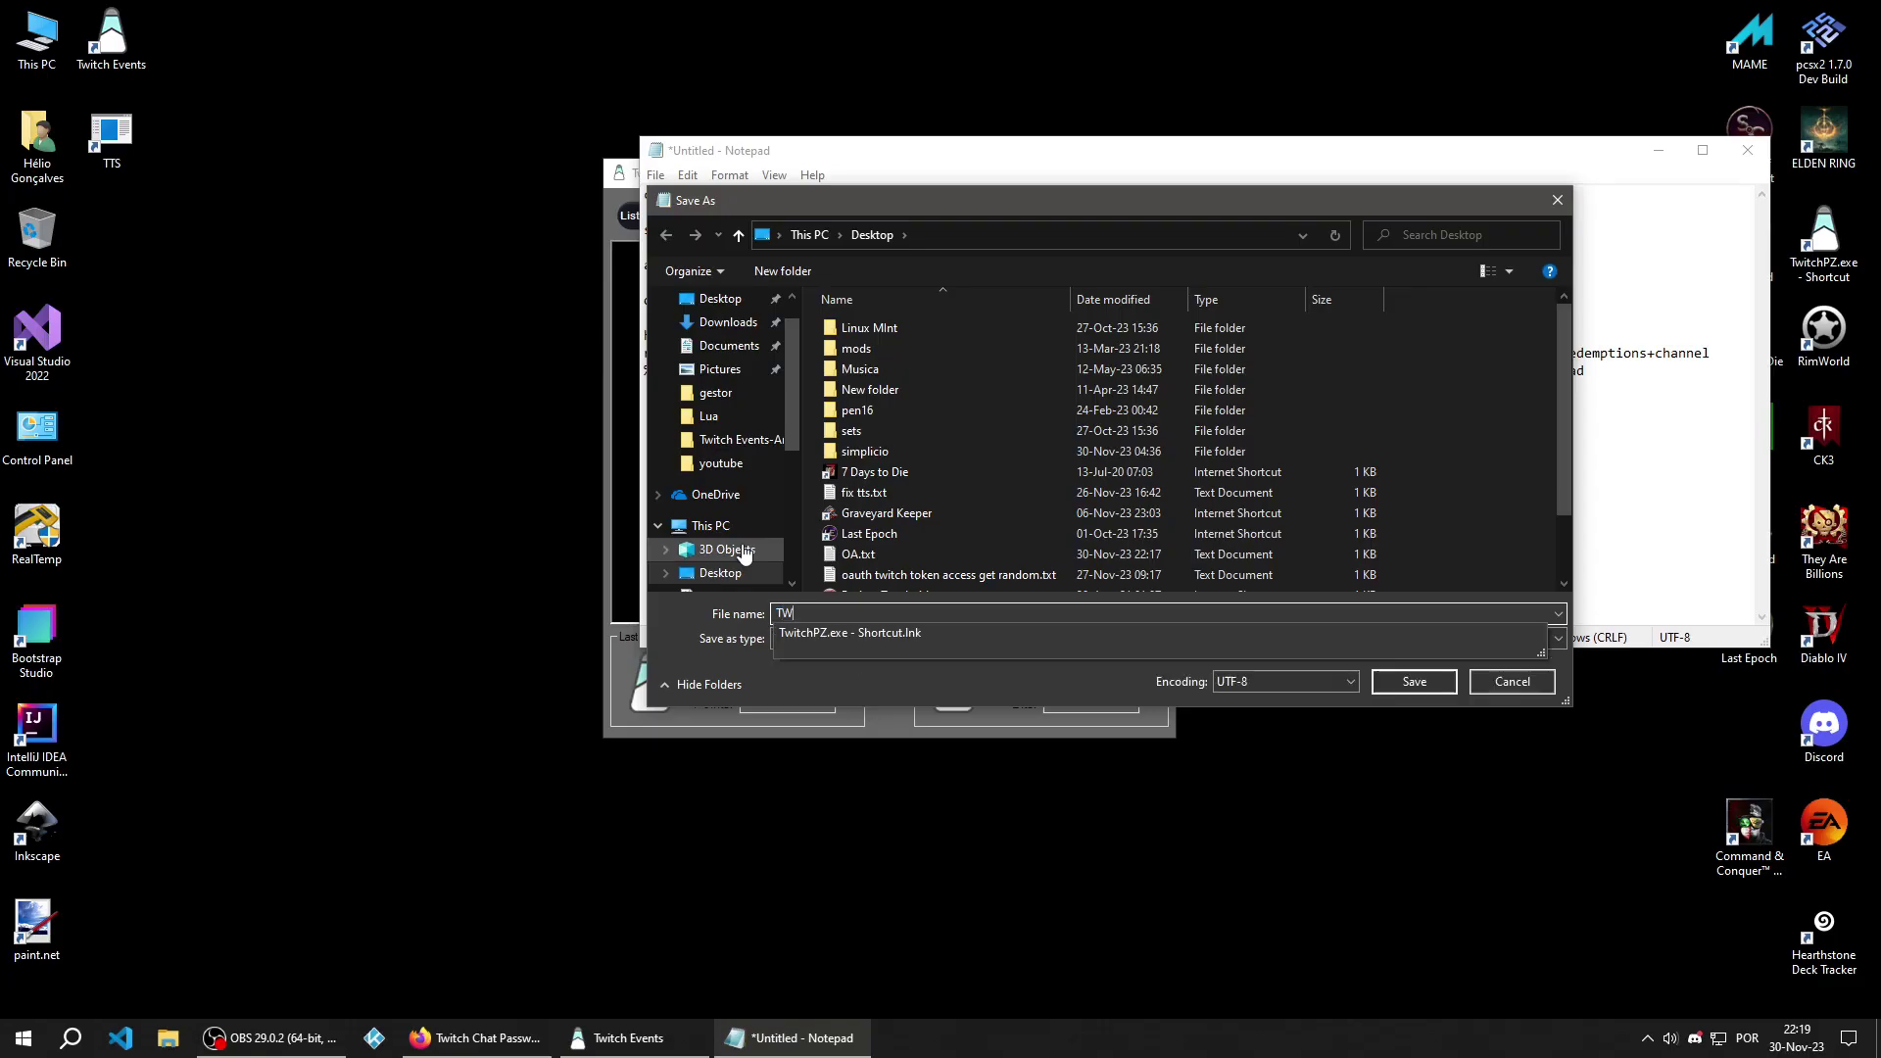
pyautogui.write('E TOKENS')
pyautogui.press('Return')
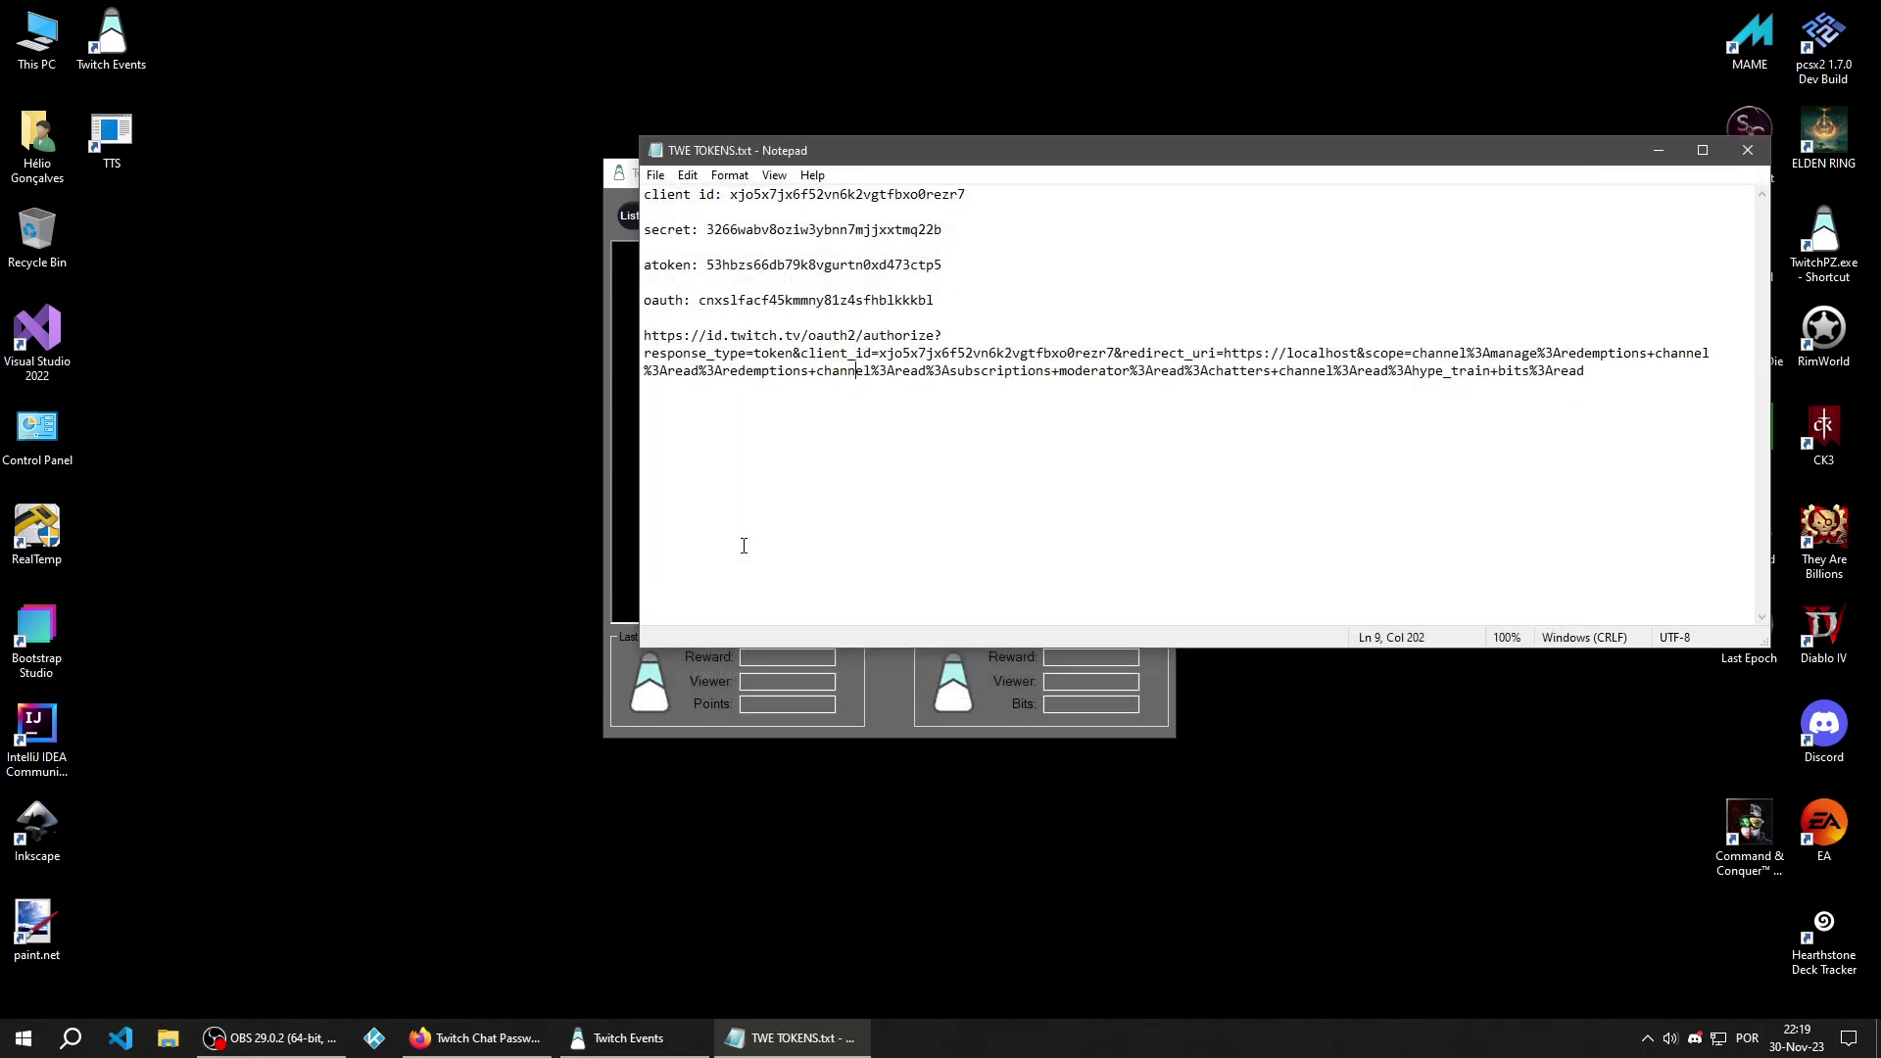
pyautogui.click(656, 175)
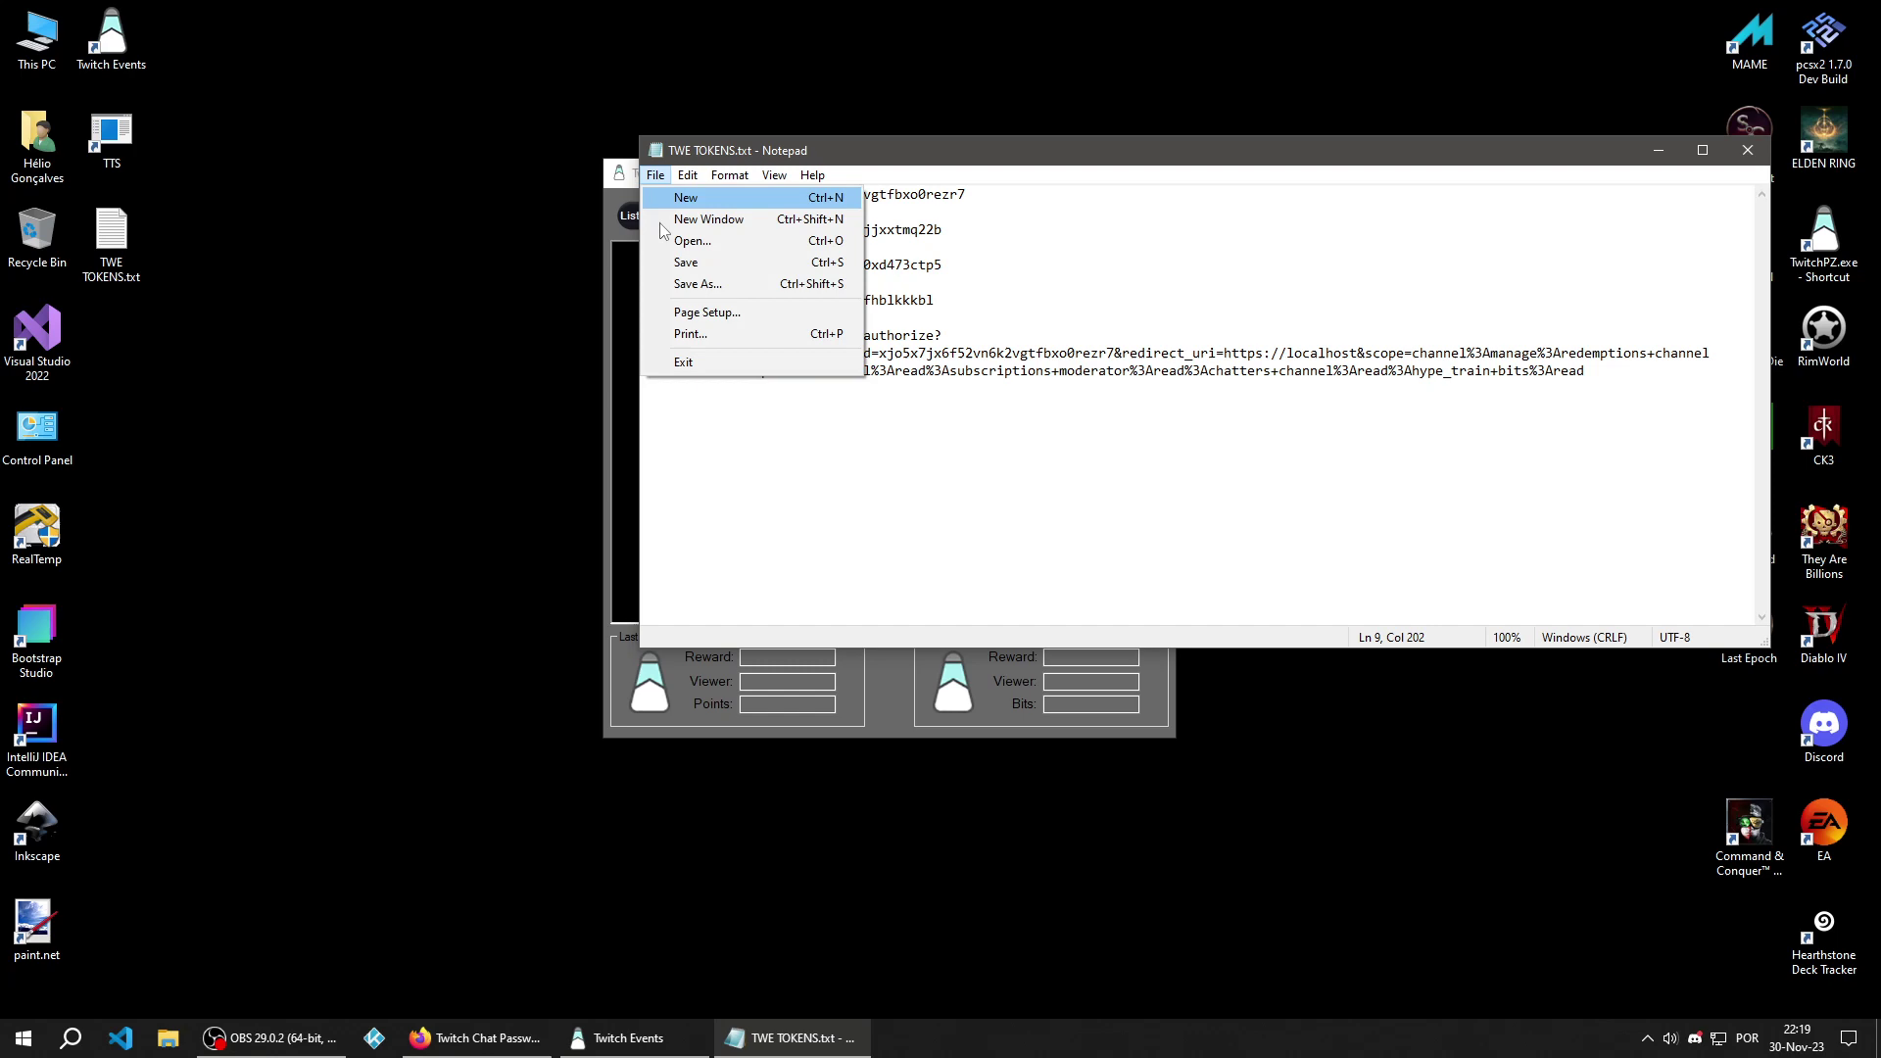
pyautogui.click(667, 288)
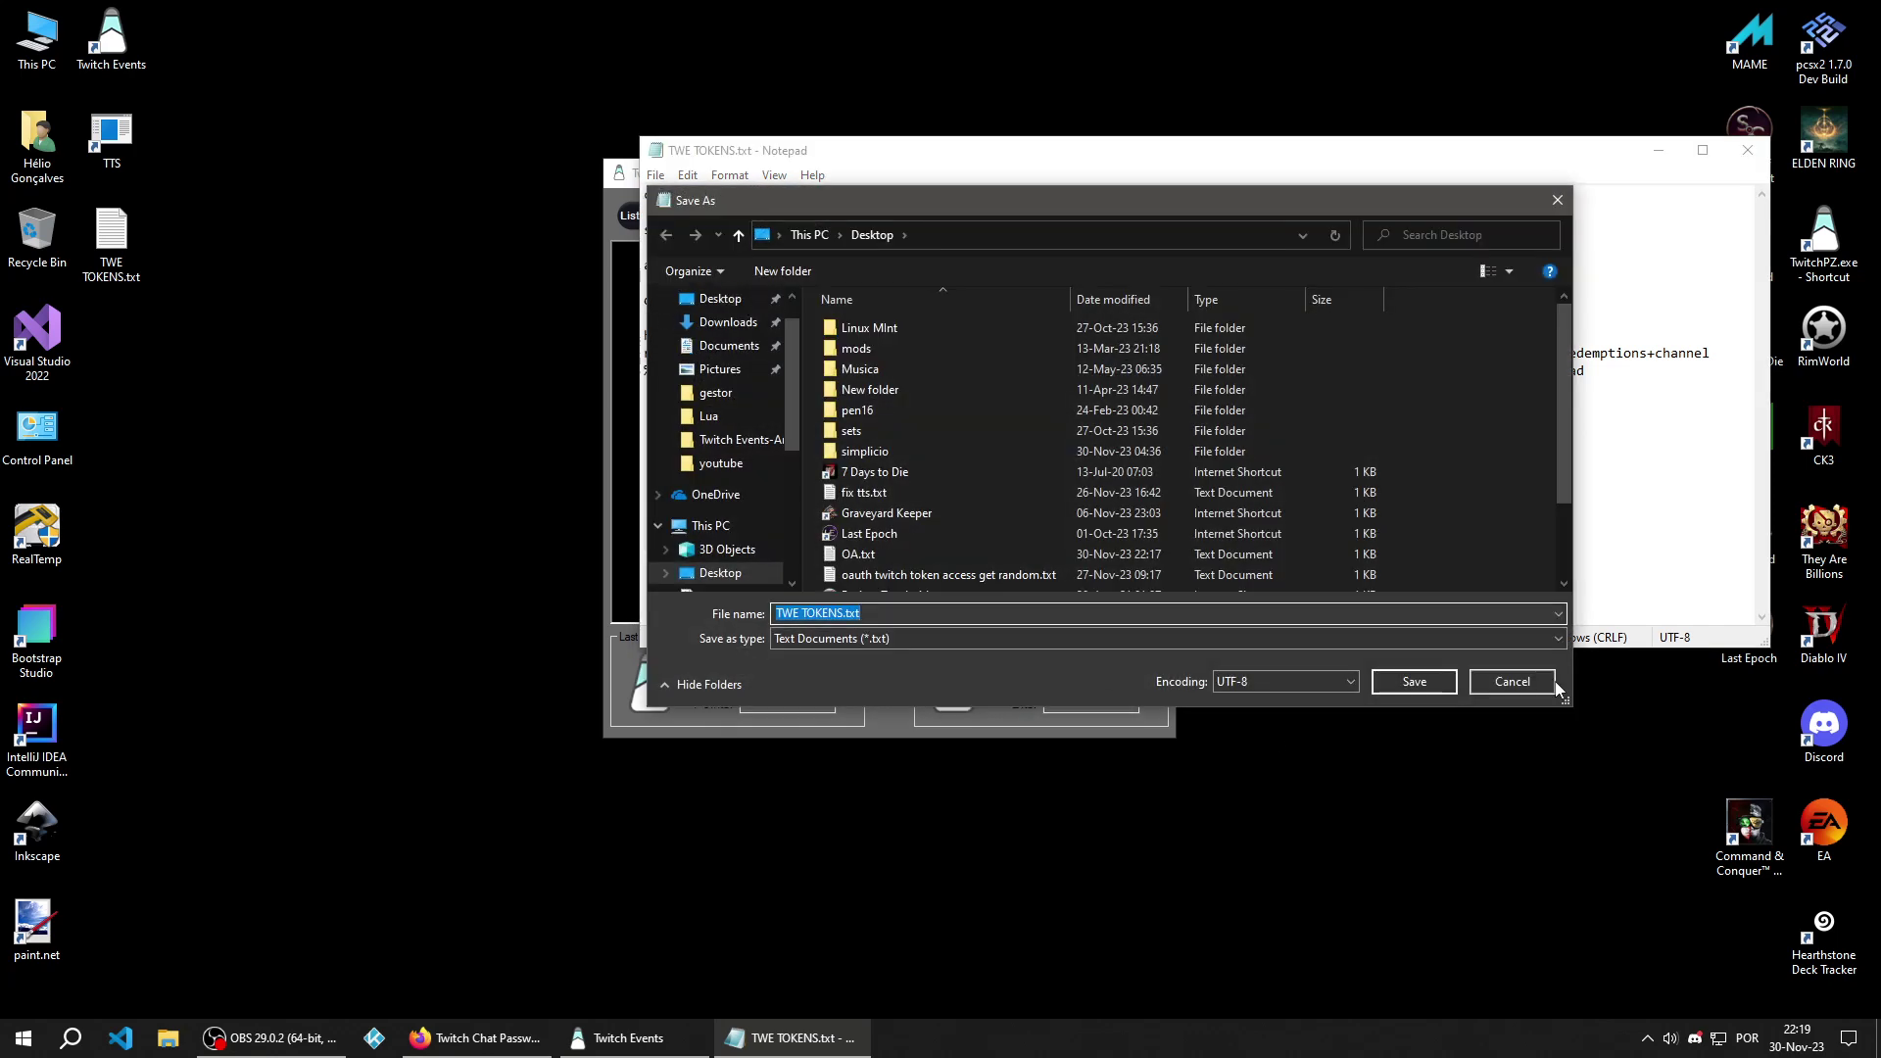
pyautogui.click(1549, 686)
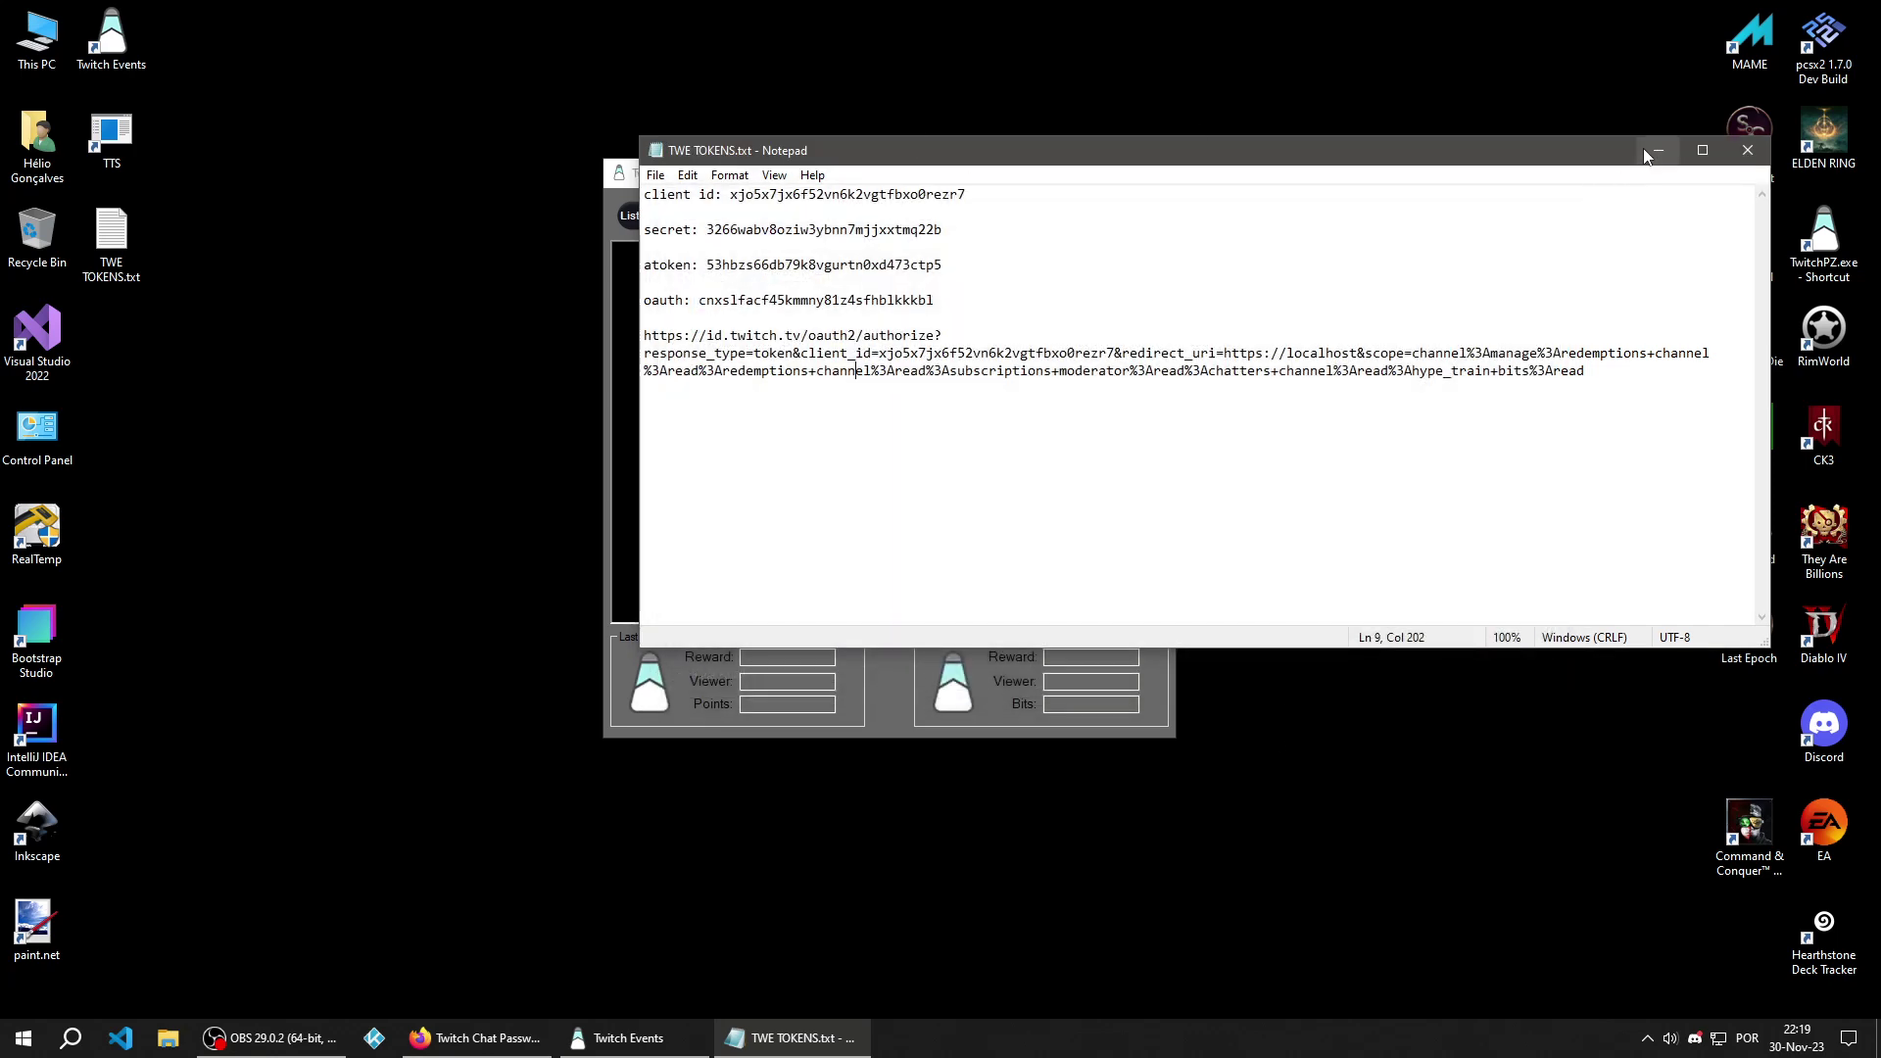
# - Place Twitch Events at the top-left and the notes to its right
pyautogui.click(618, 173)
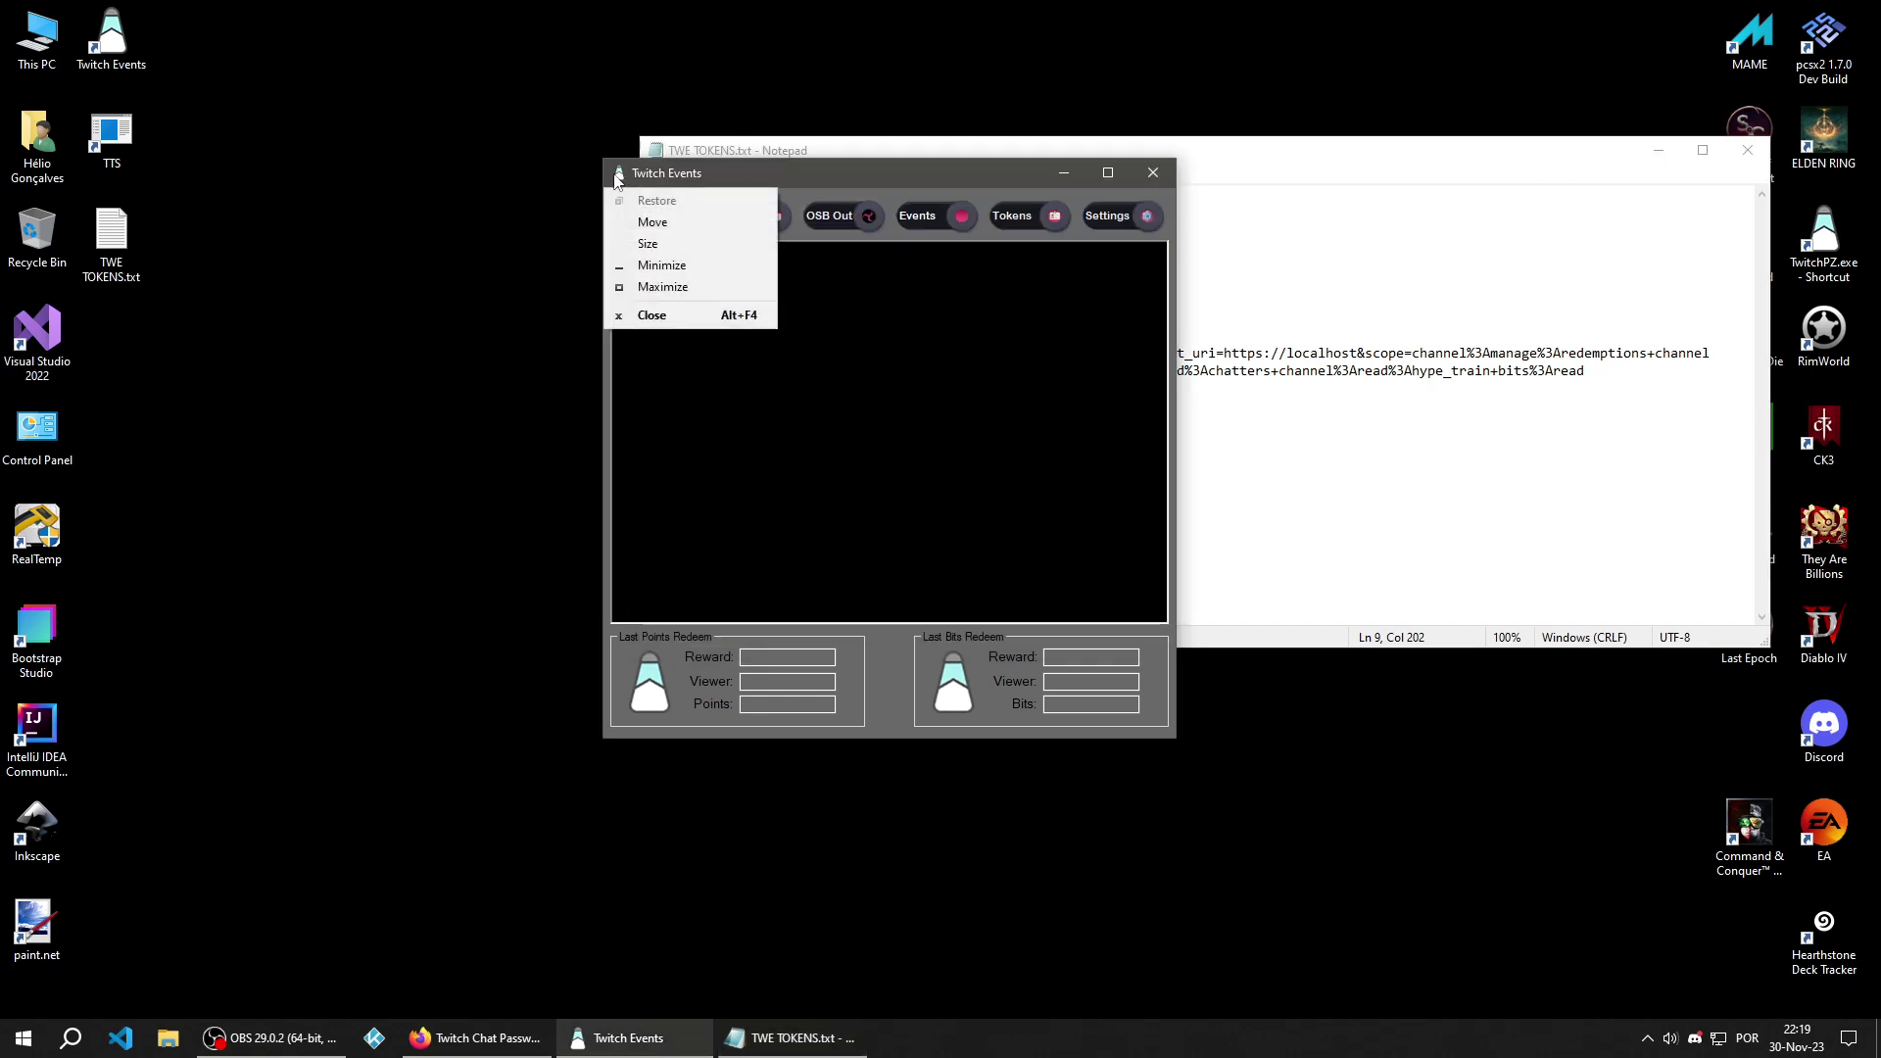
pyautogui.click(769, 182)
pyautogui.moveTo(769, 182); pyautogui.dragTo(281, 135)
pyautogui.moveTo(783, 154); pyautogui.dragTo(916, 164)
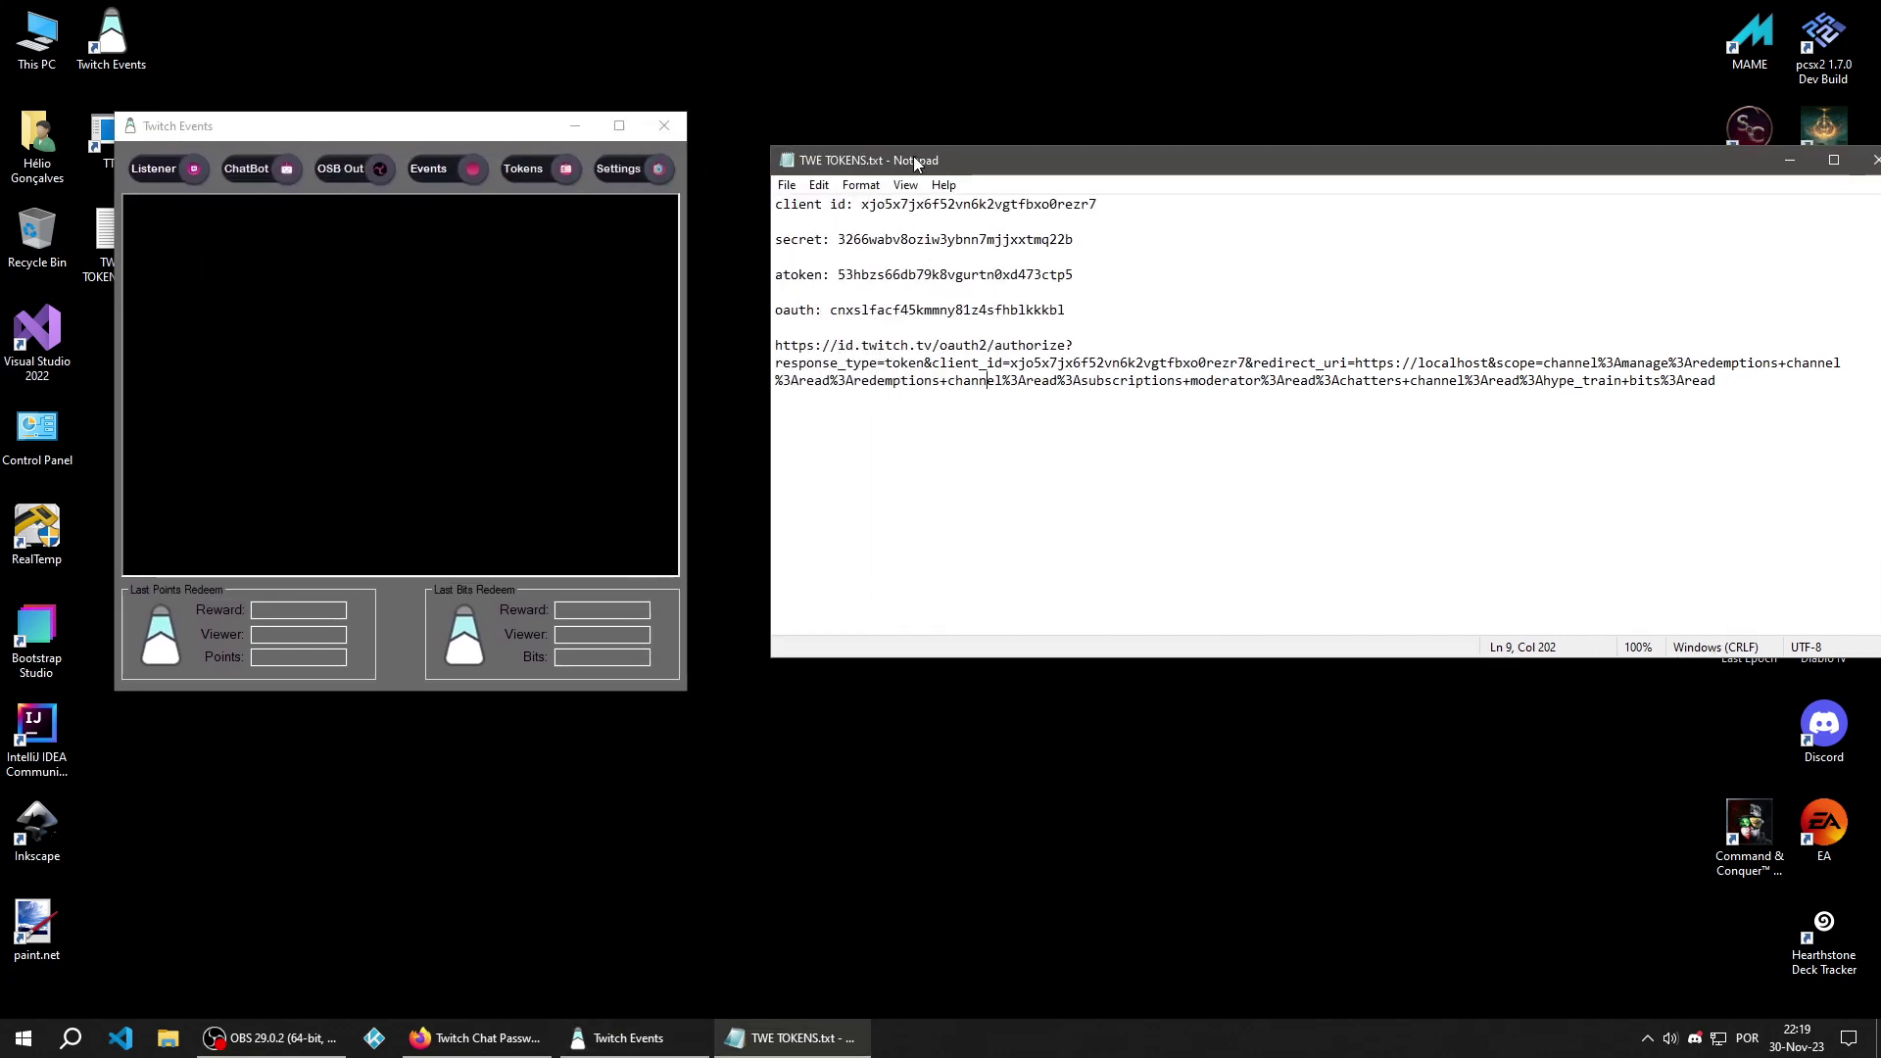
# - Open the Twitch Token Config and paste the client ID from the notes
pyautogui.click(635, 188)
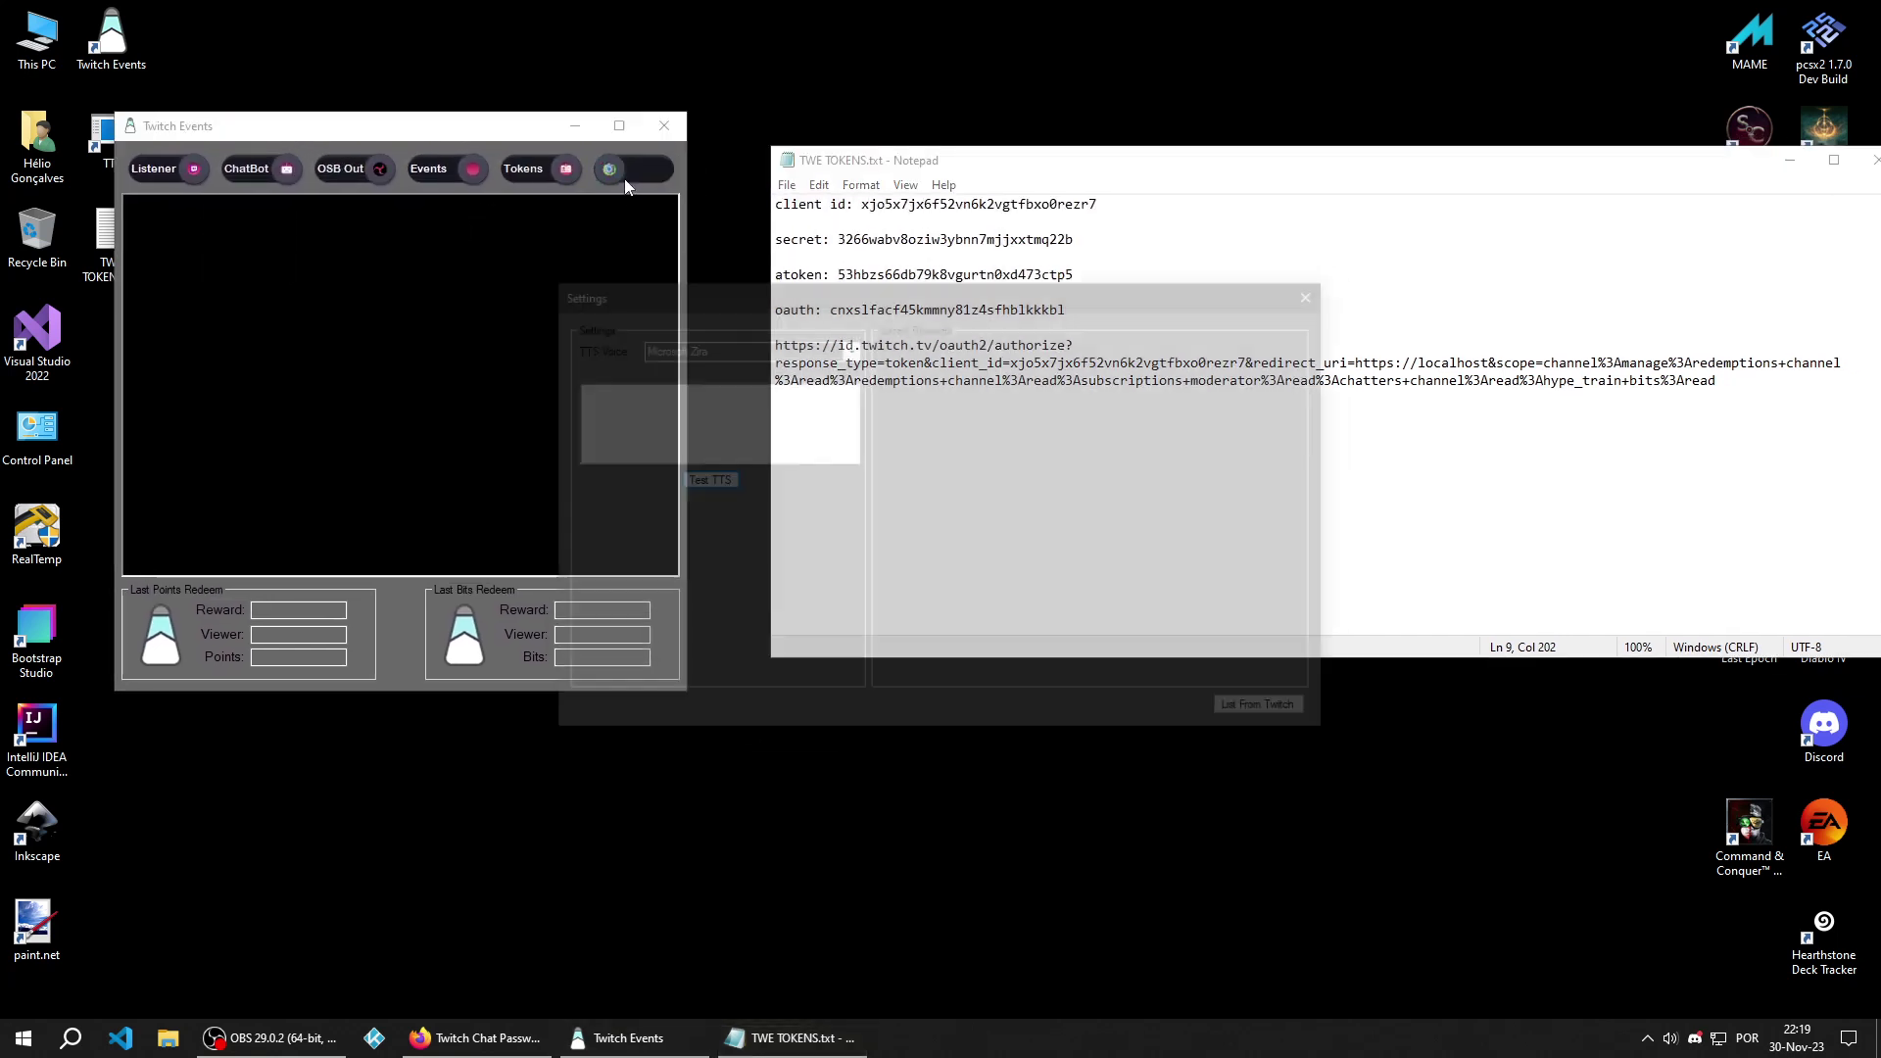
pyautogui.click(1318, 291)
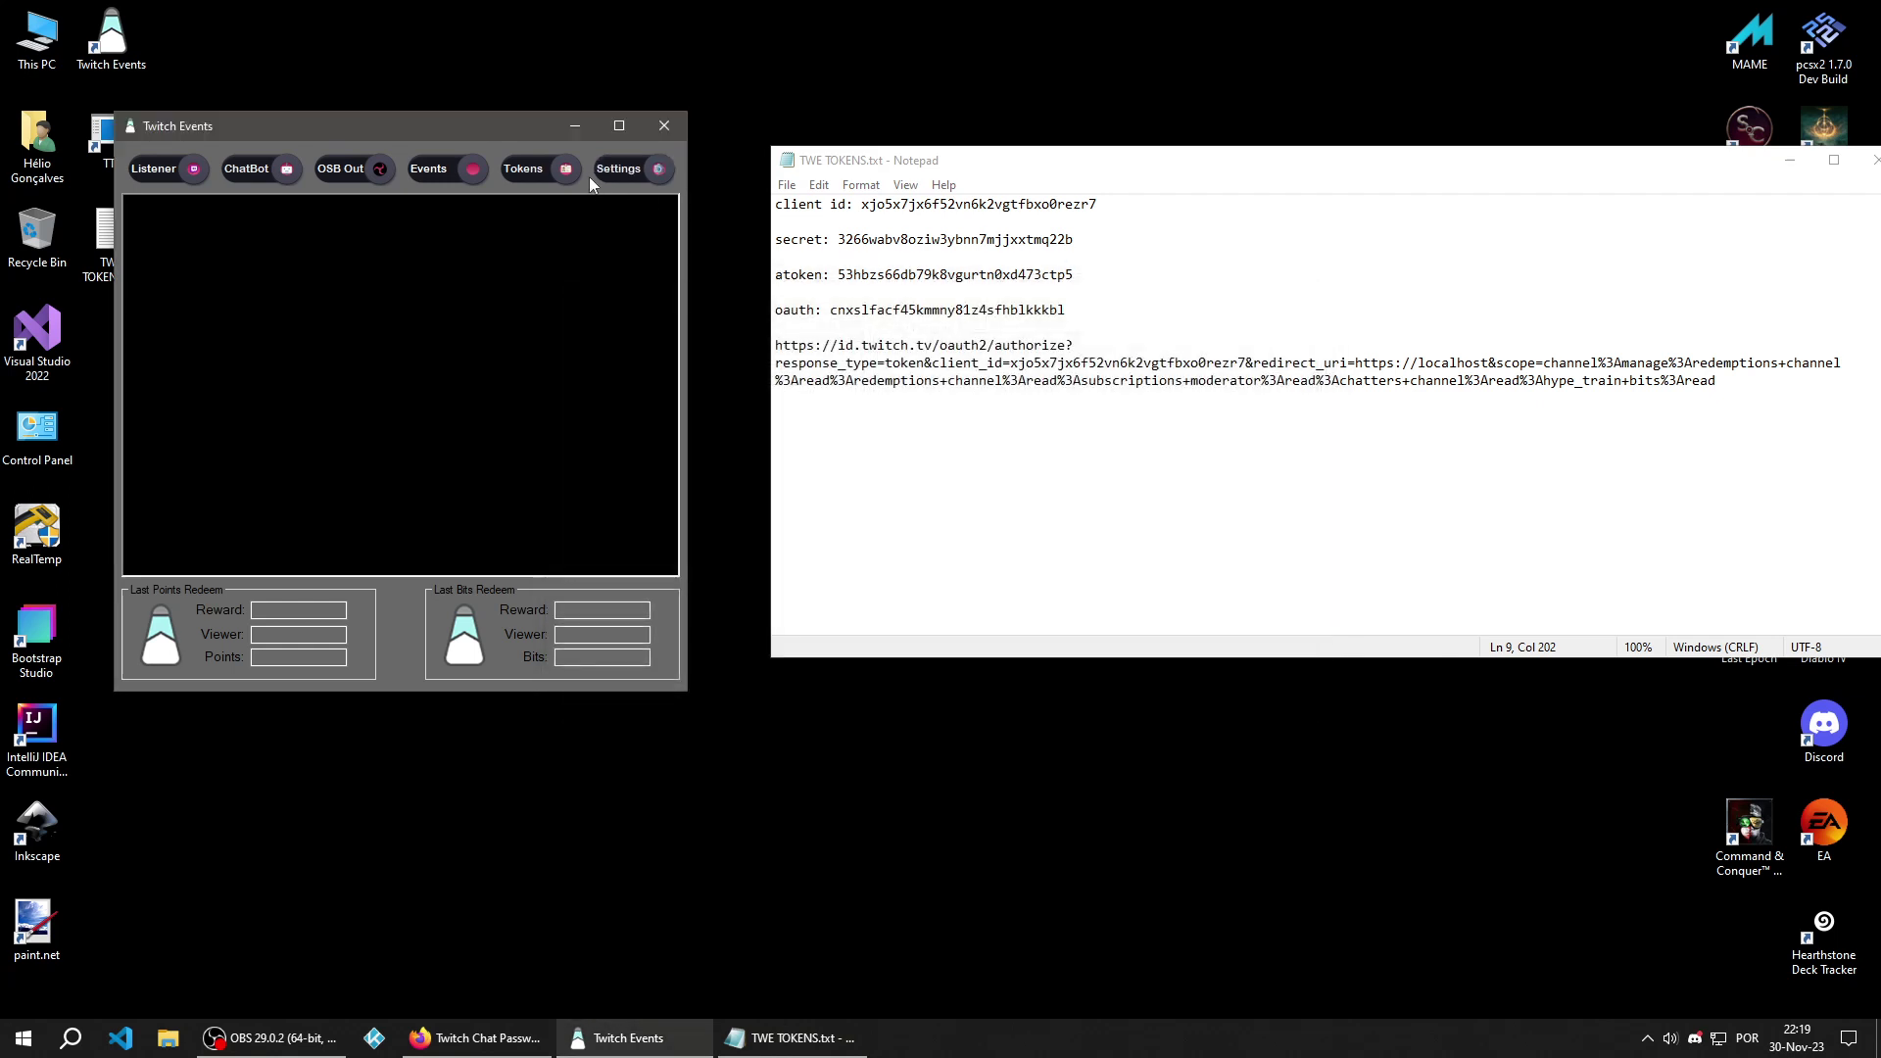
pyautogui.click(530, 176)
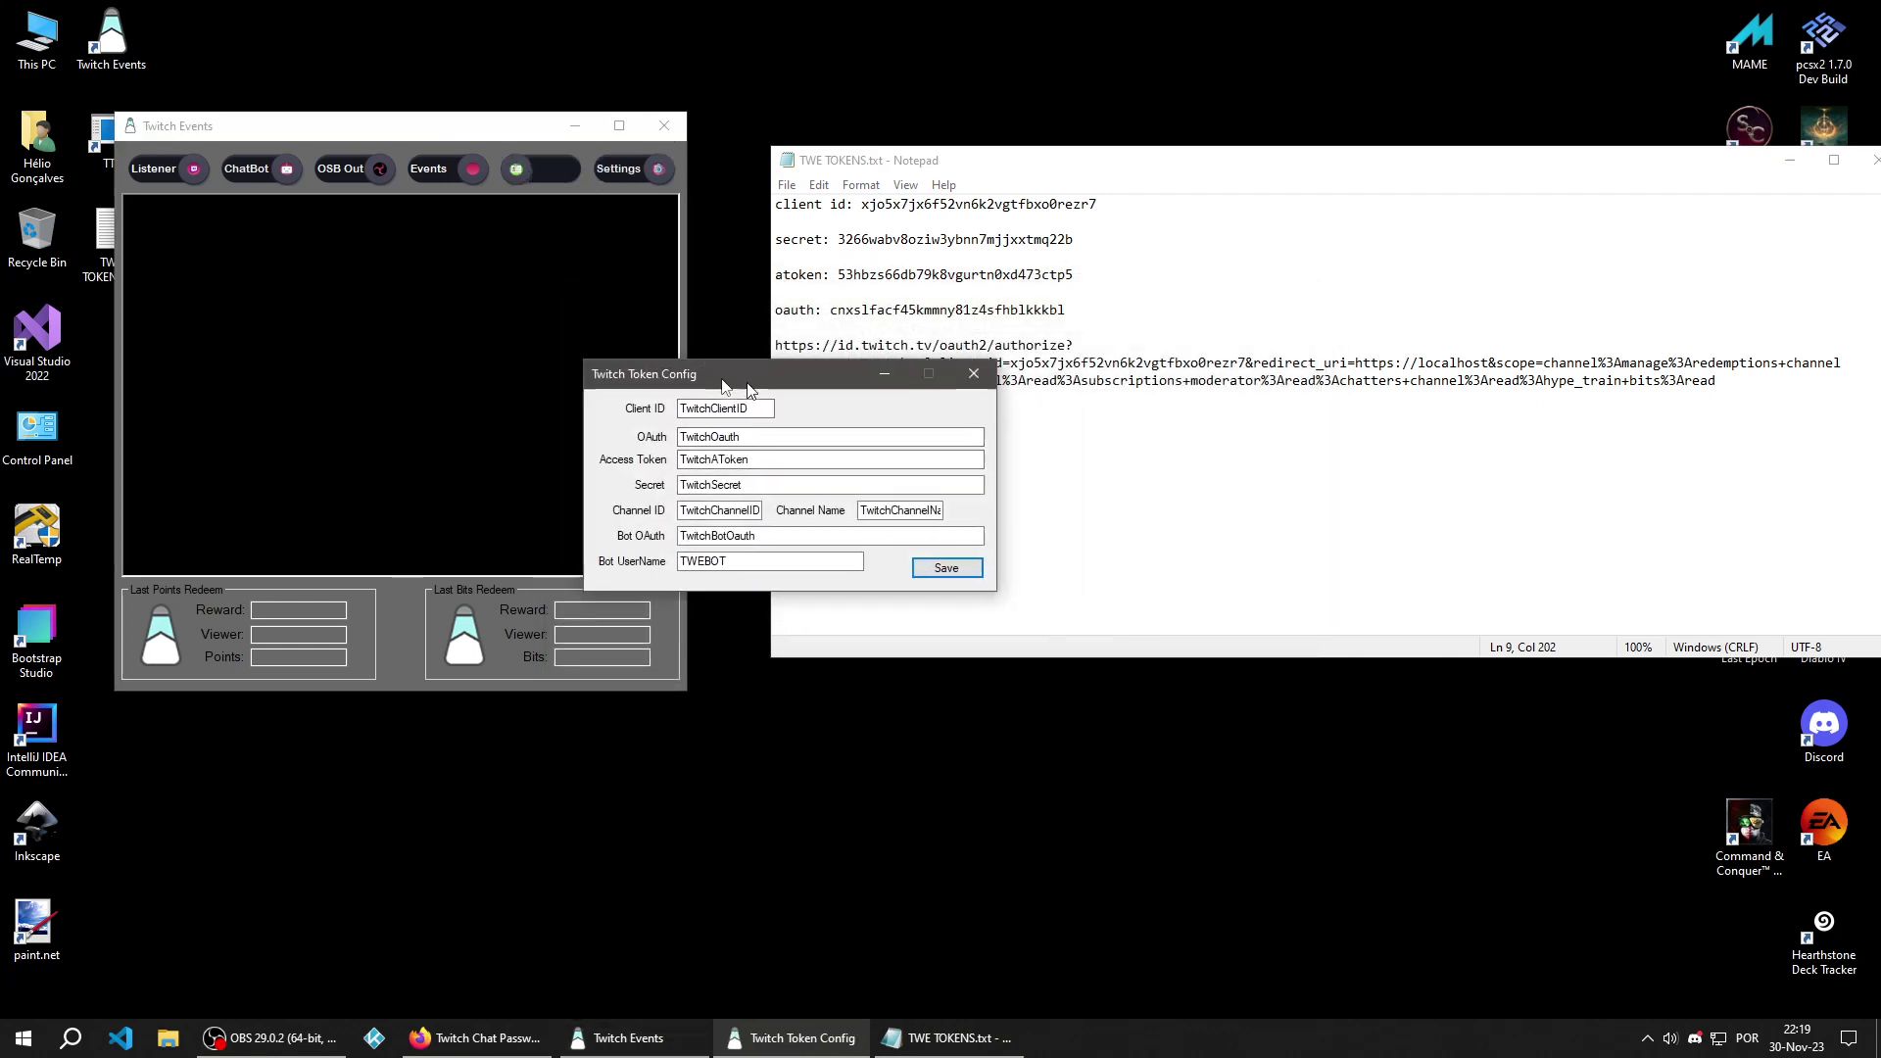
pyautogui.click(894, 219)
pyautogui.doubleClick(918, 203)
pyautogui.hotkey('ctrl', 'c')
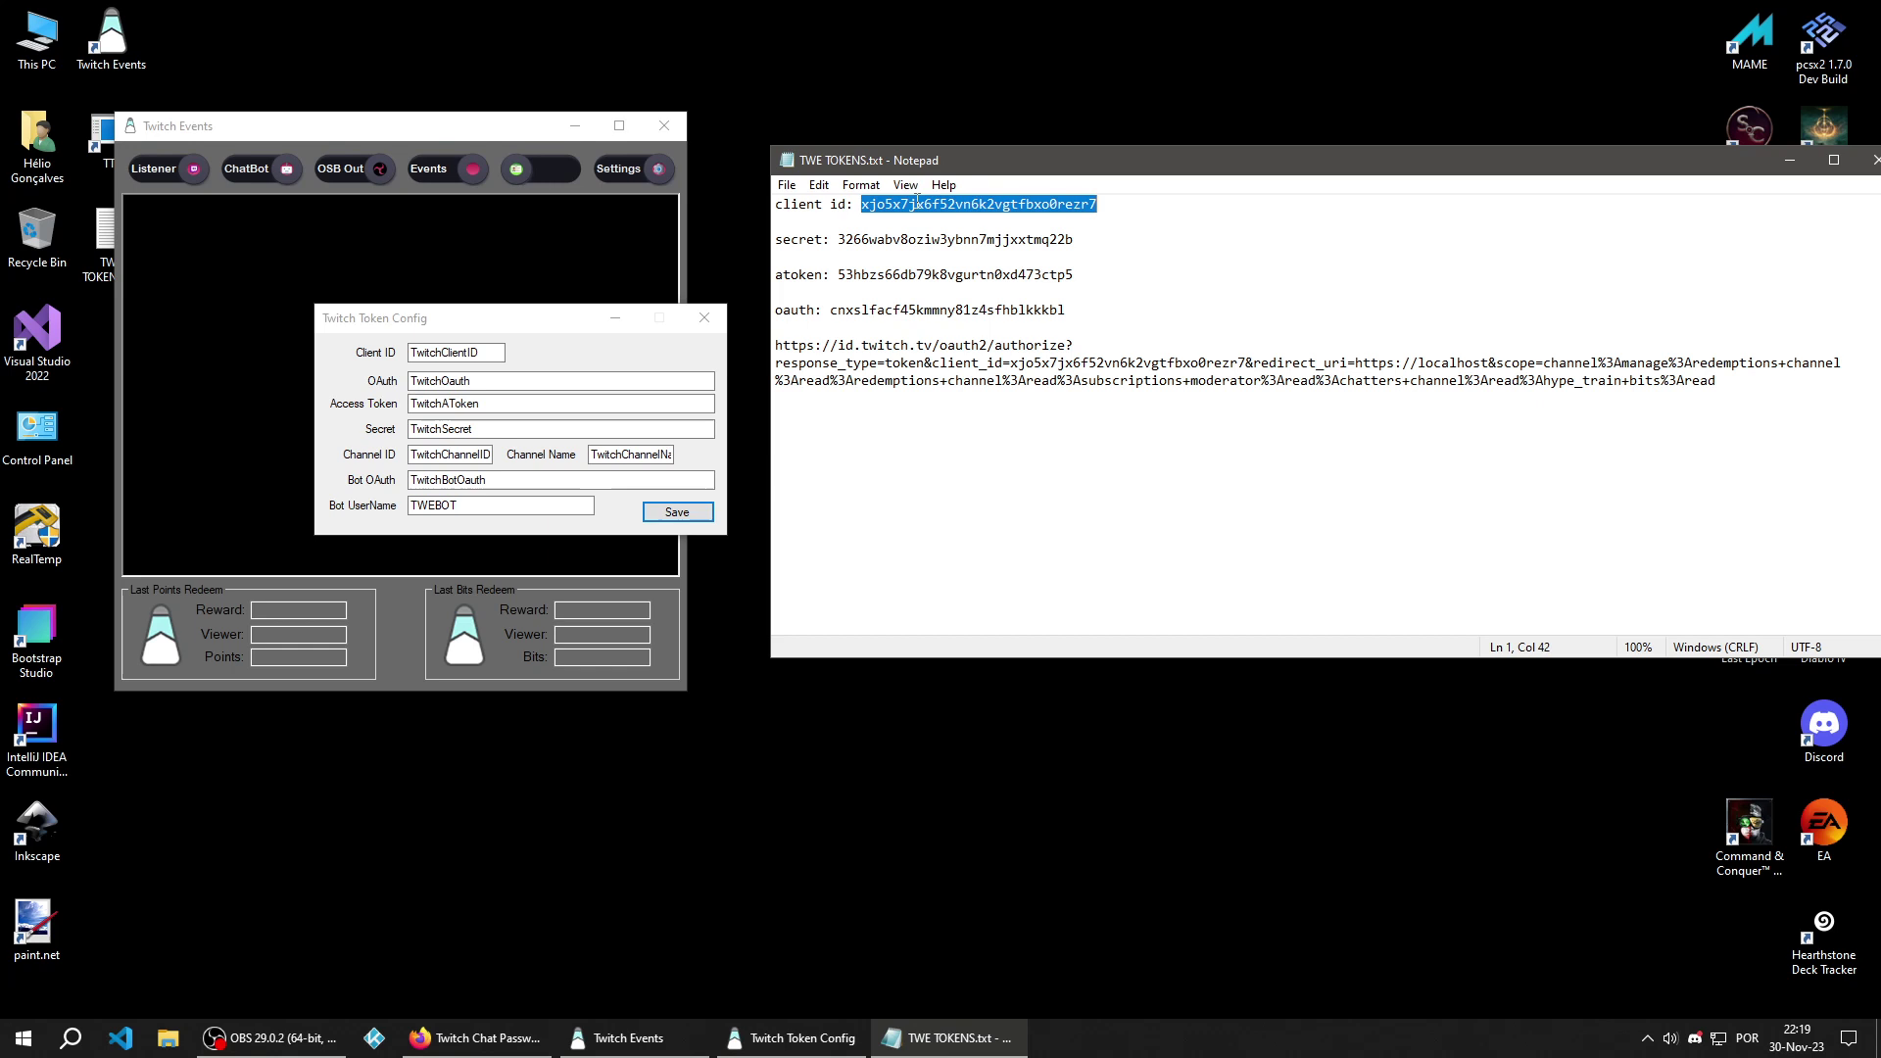
pyautogui.doubleClick(464, 353)
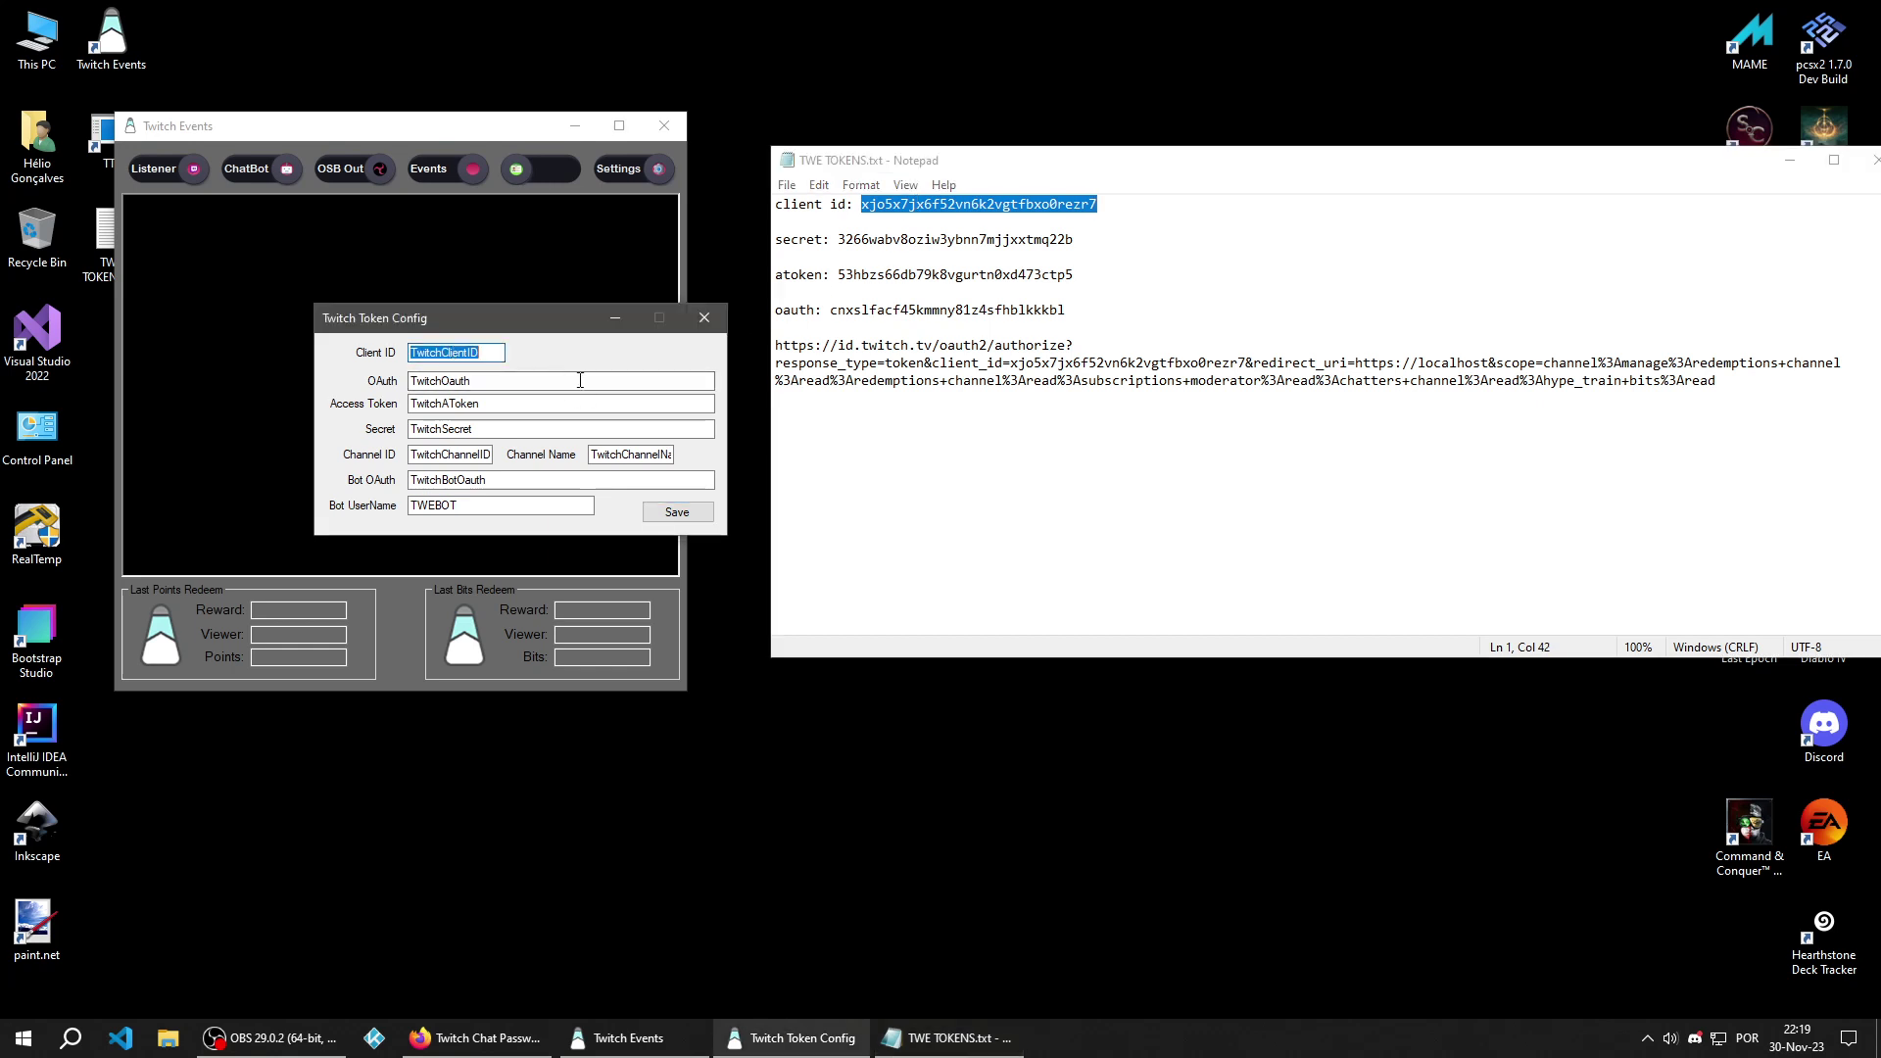
pyautogui.hotkey('ctrl', 'v')
# - Paste the OAuth token, access token and secret from the notes into their fields
pyautogui.doubleClick(898, 310)
pyautogui.hotkey('ctrl', 'c')
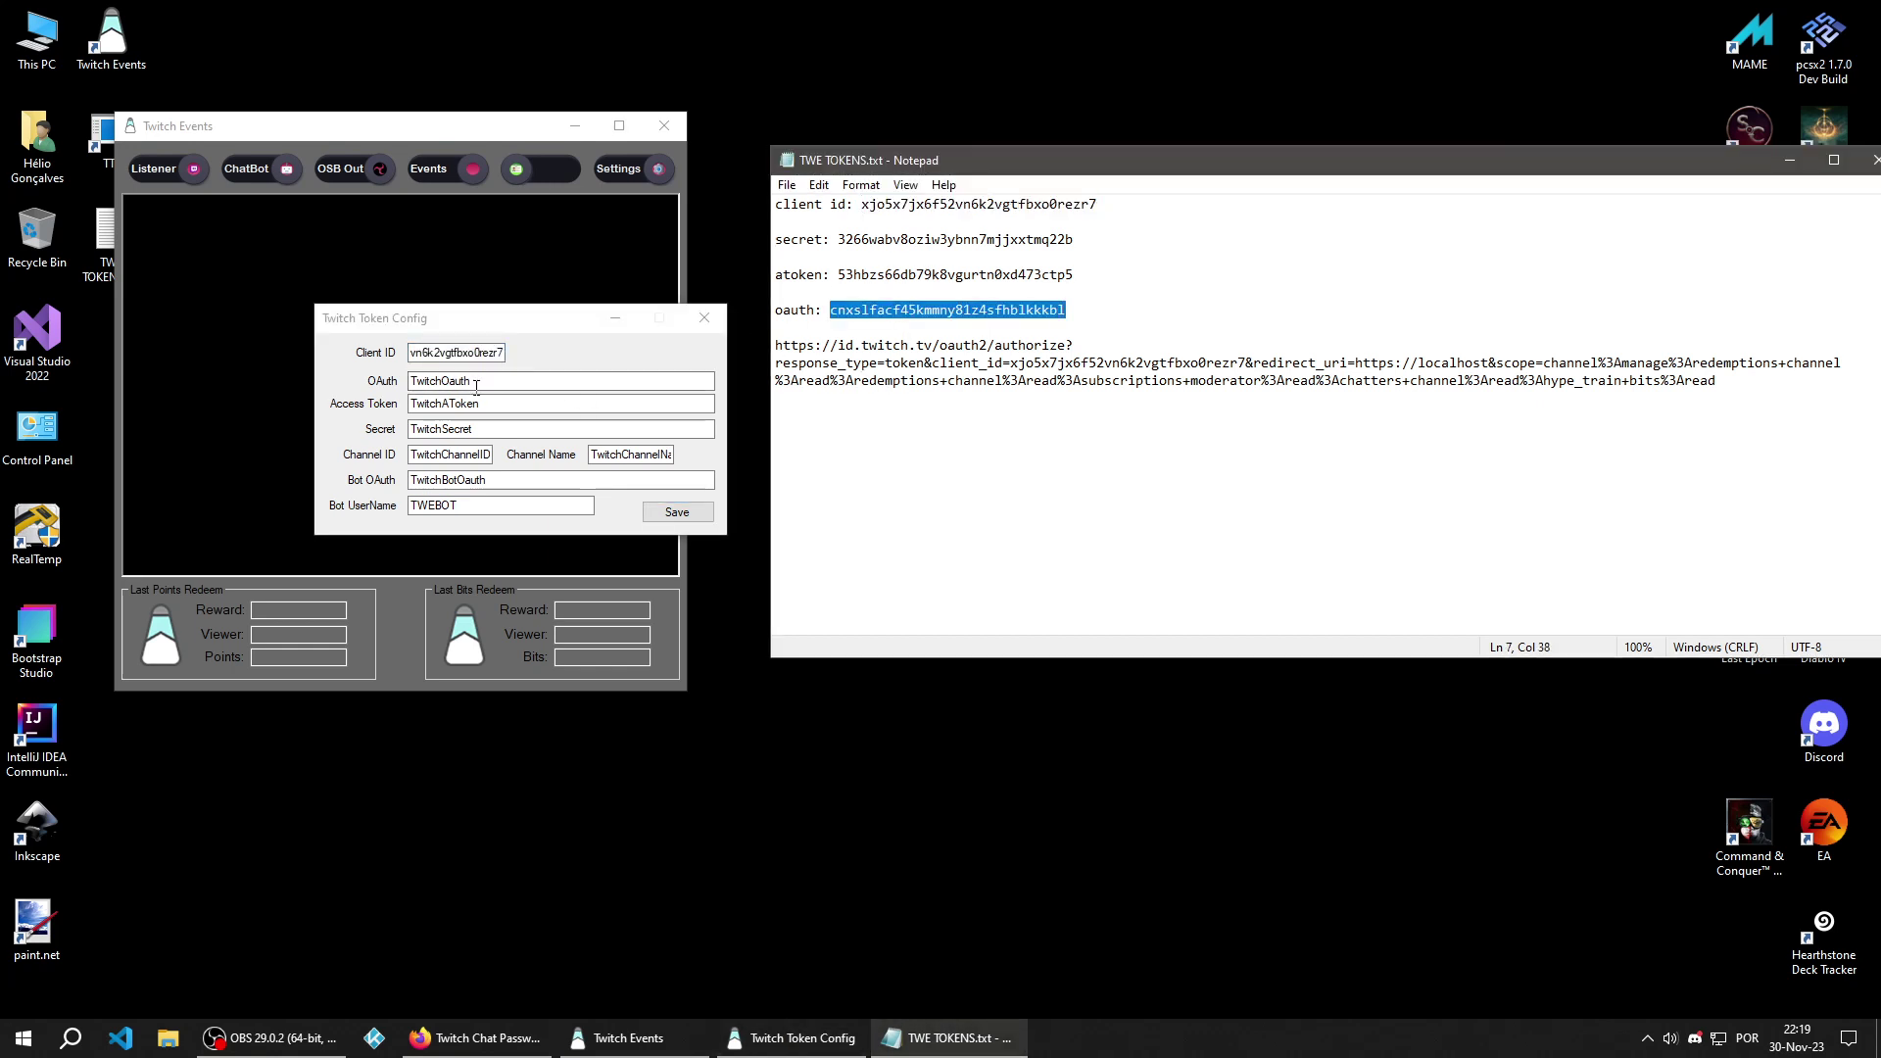
pyautogui.doubleClick(476, 382)
pyautogui.hotkey('ctrl', 'v')
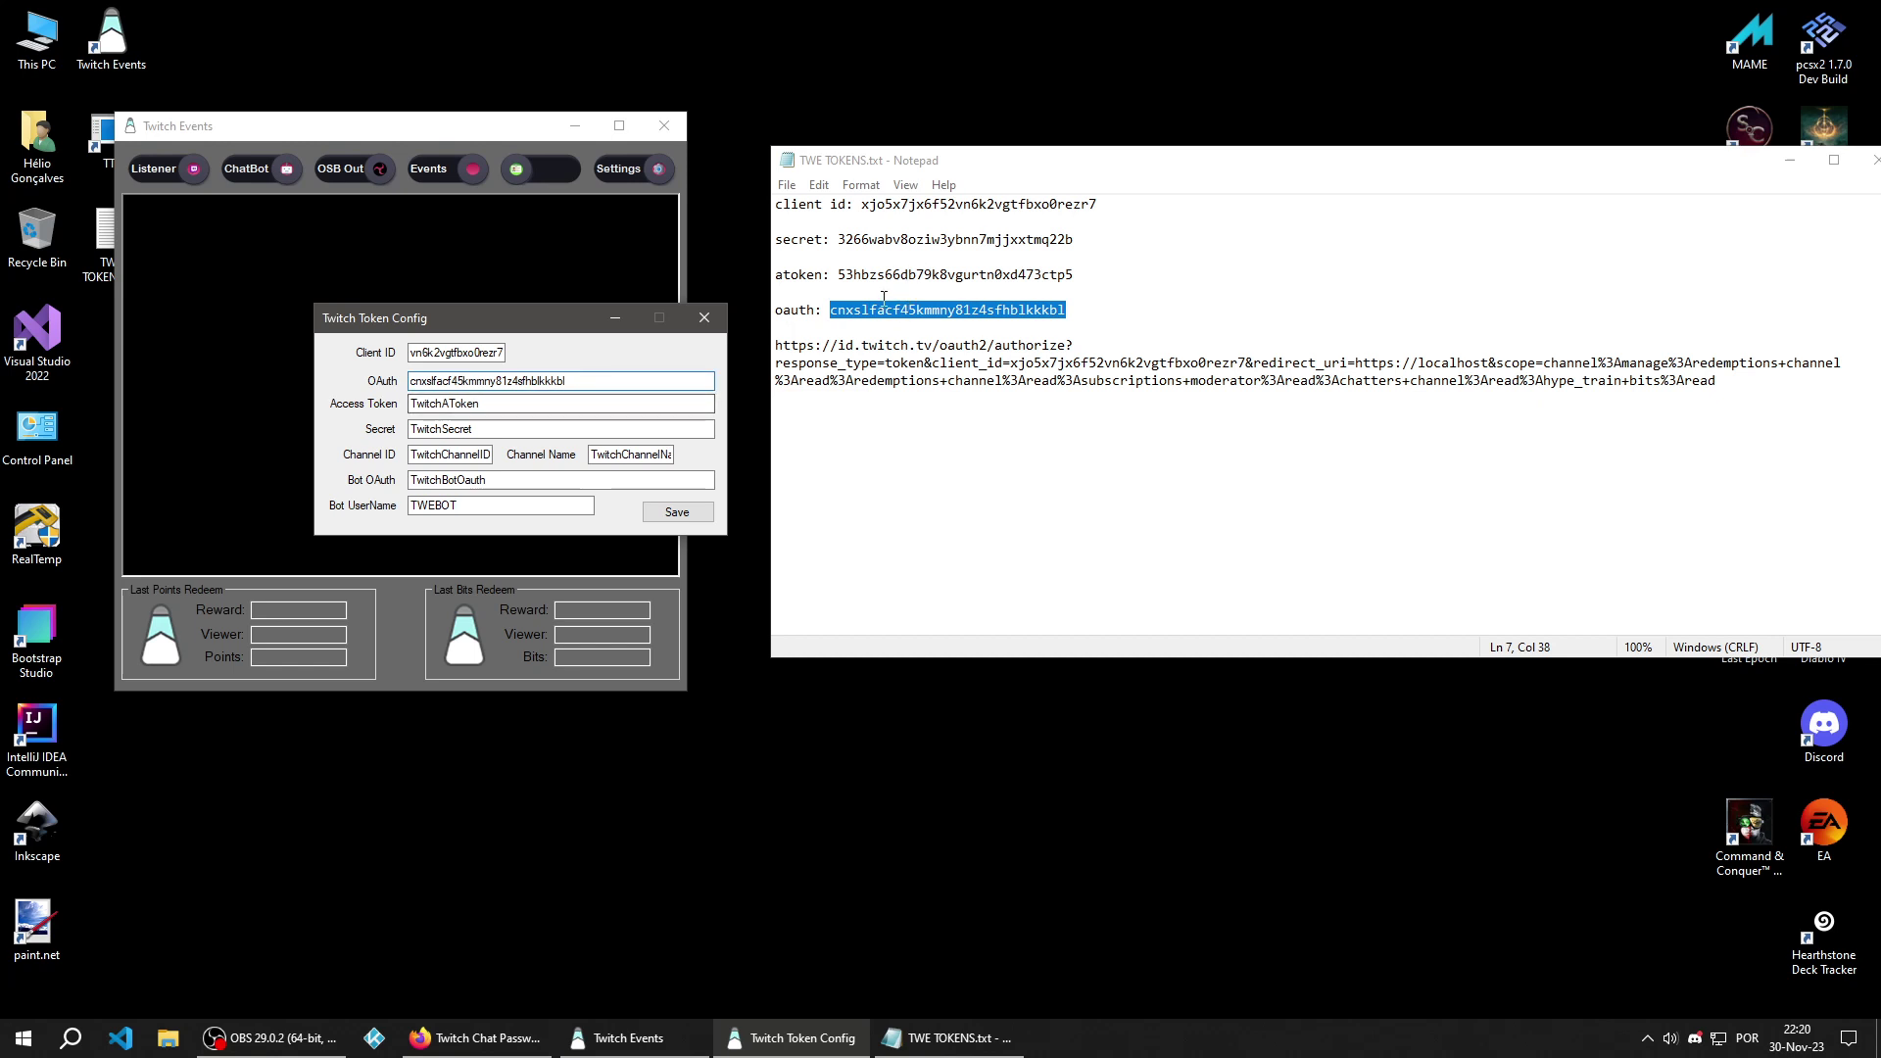
pyautogui.doubleClick(950, 274)
pyautogui.hotkey('ctrl', 'c')
pyautogui.doubleClick(444, 403)
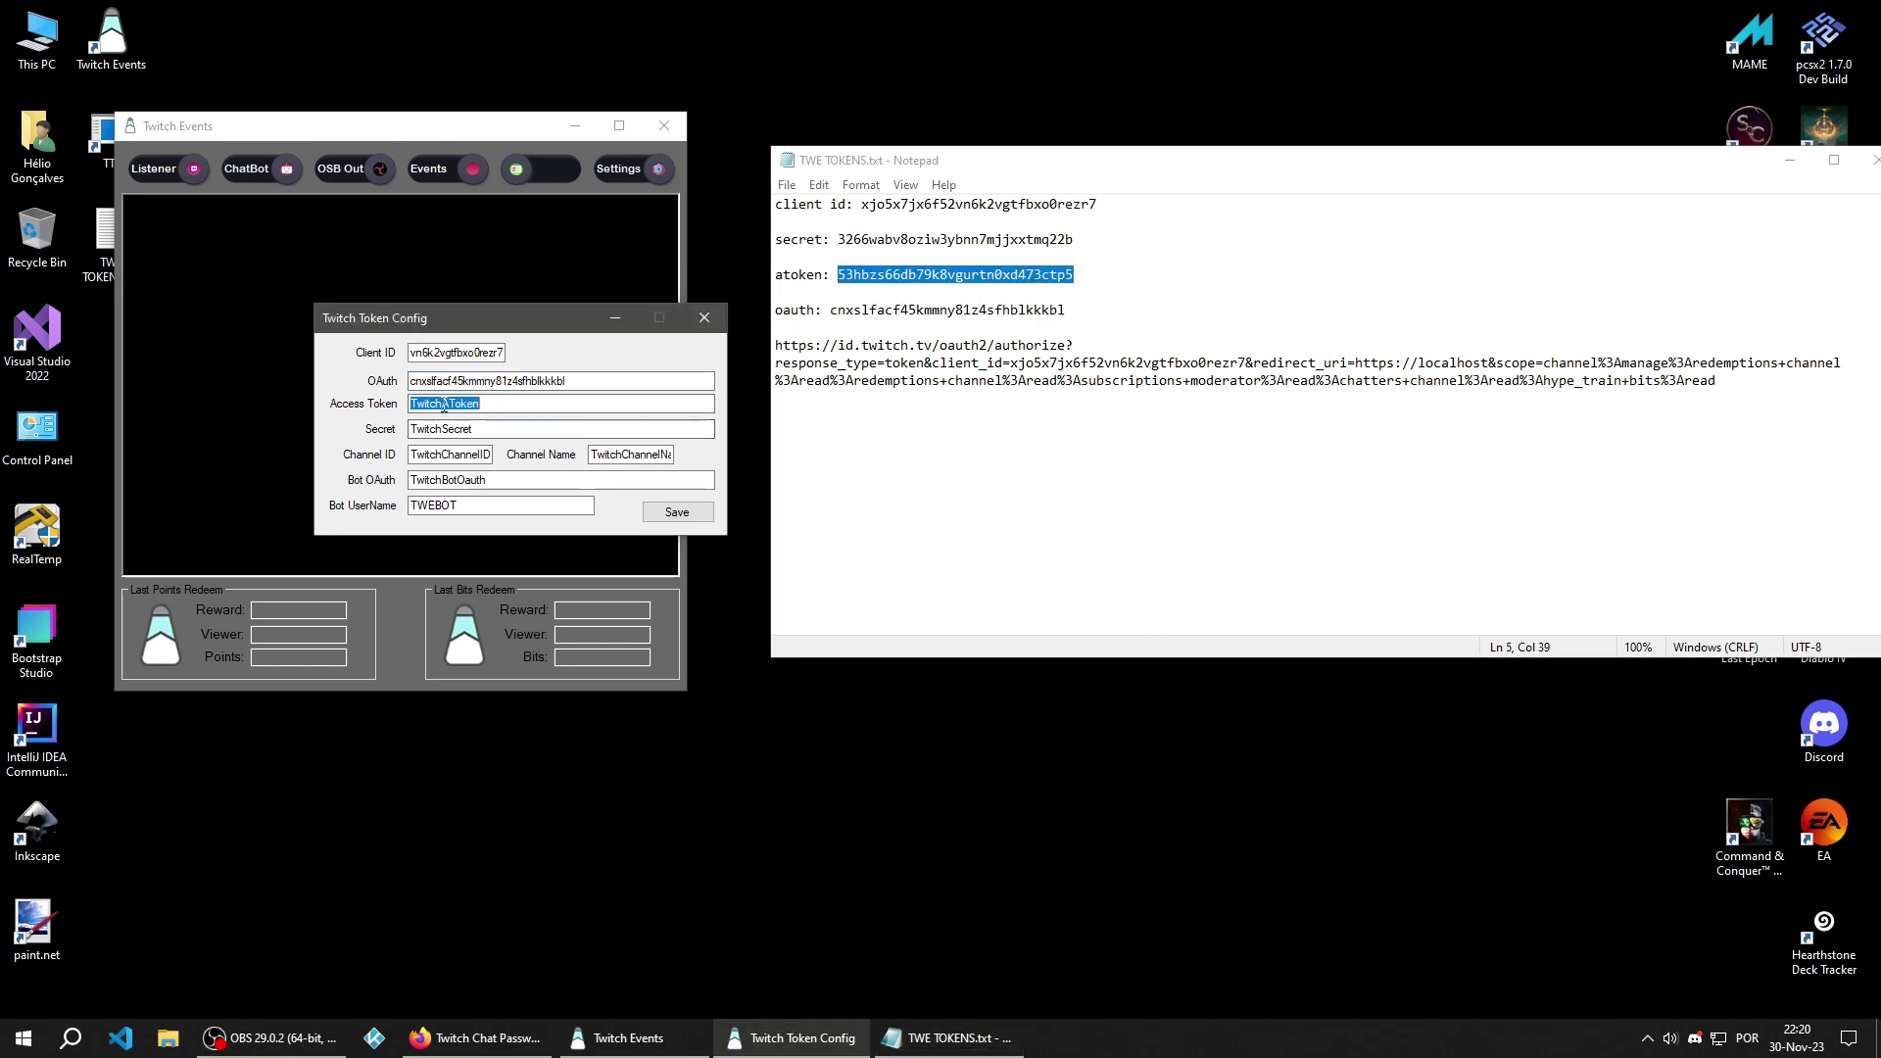
pyautogui.hotkey('ctrl', 'v')
pyautogui.doubleClick(889, 244)
pyautogui.hotkey('ctrl', 'c')
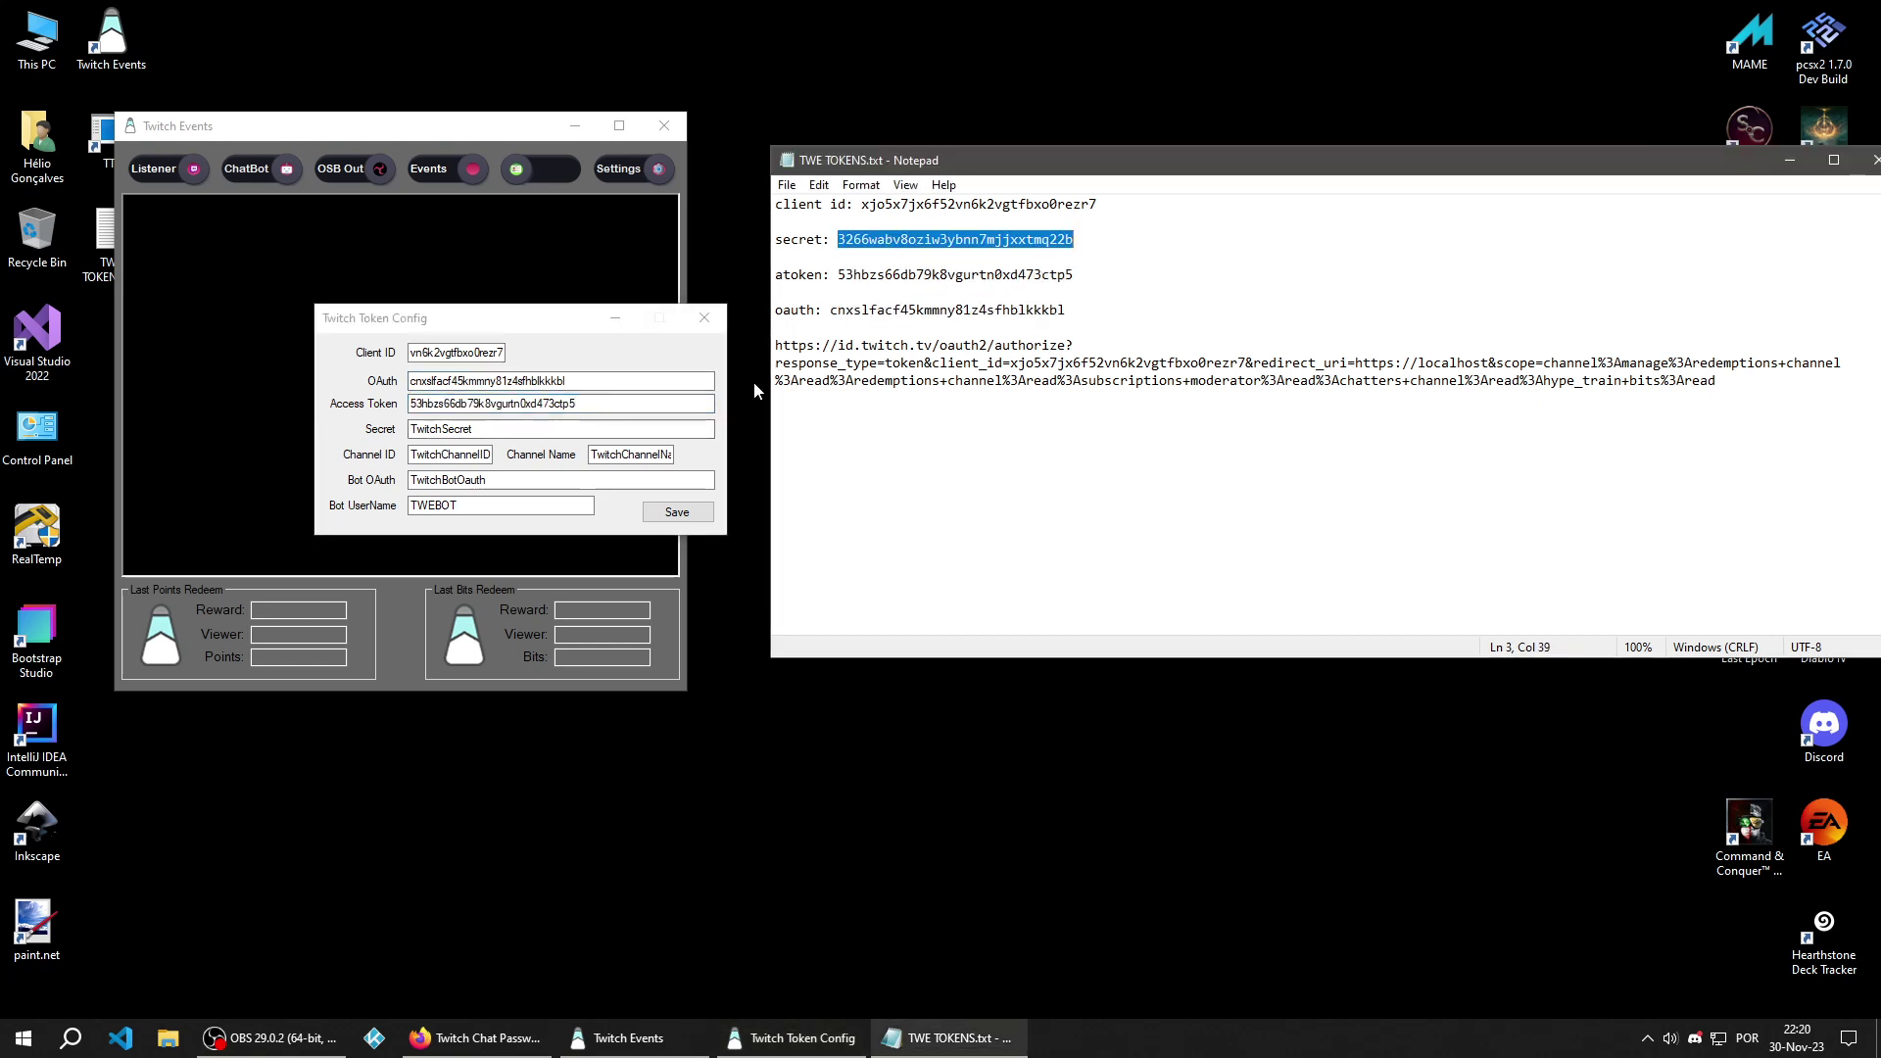
pyautogui.click(443, 428)
pyautogui.doubleClick(444, 428)
pyautogui.hotkey('ctrl', 'v')
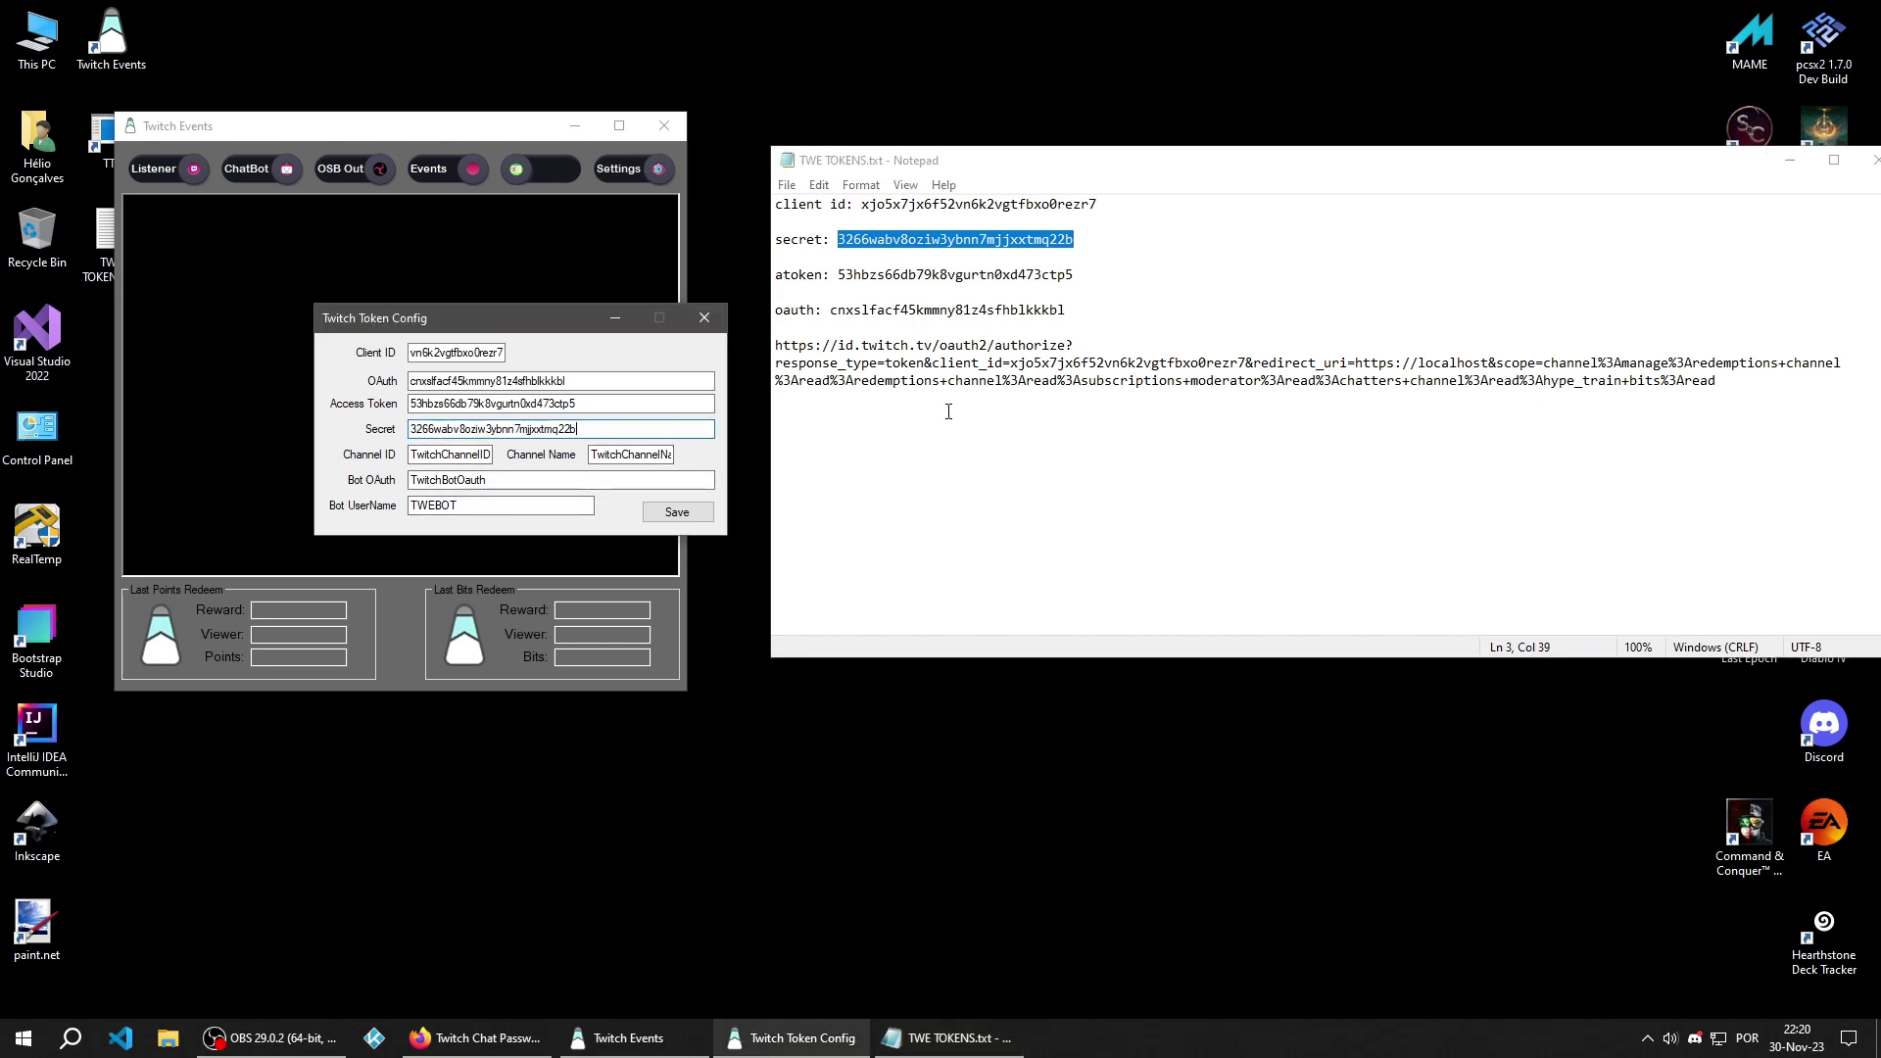
# - Enter the channel's username as Channel Name and Bot UserName
pyautogui.doubleClick(621, 456)
pyautogui.write('them3ss')
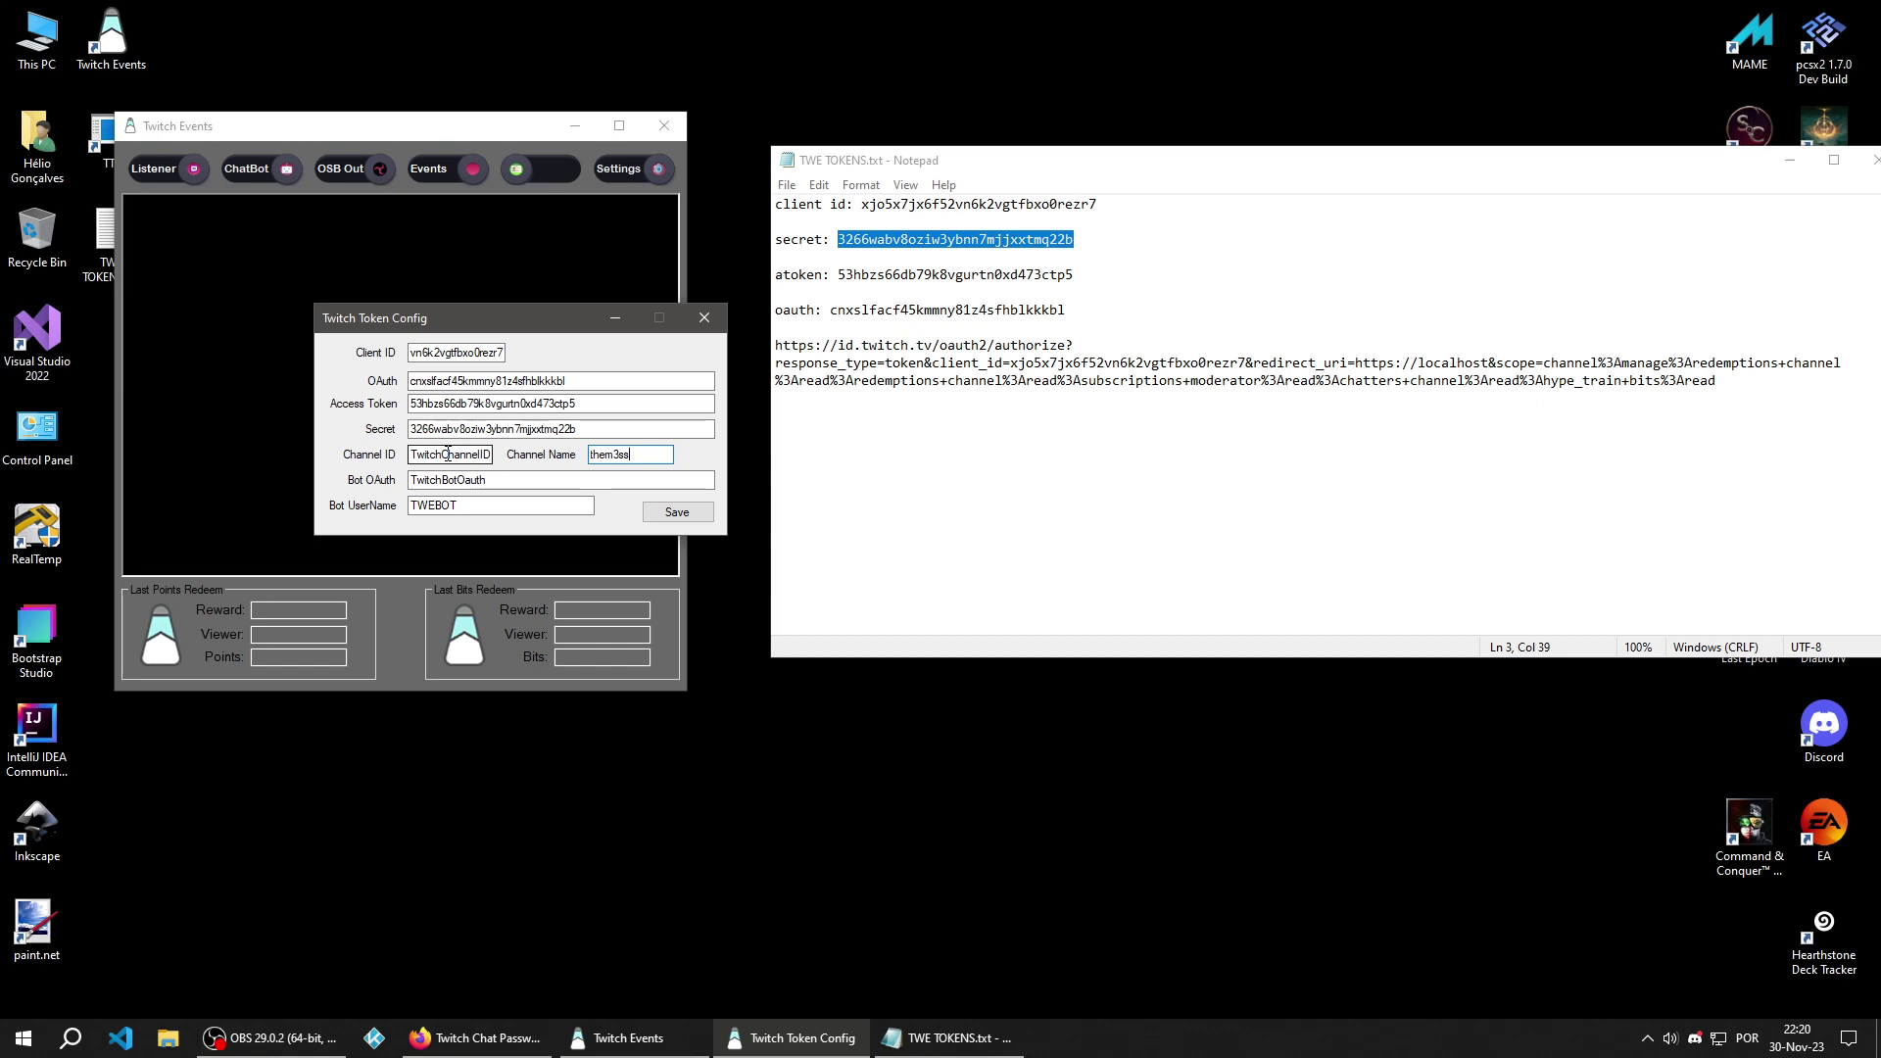
pyautogui.press('Tab')
pyautogui.press('Tab')
pyautogui.write('them34')
pyautogui.press('BackSpace')
pyautogui.write('s')
pyautogui.doubleClick(459, 454)
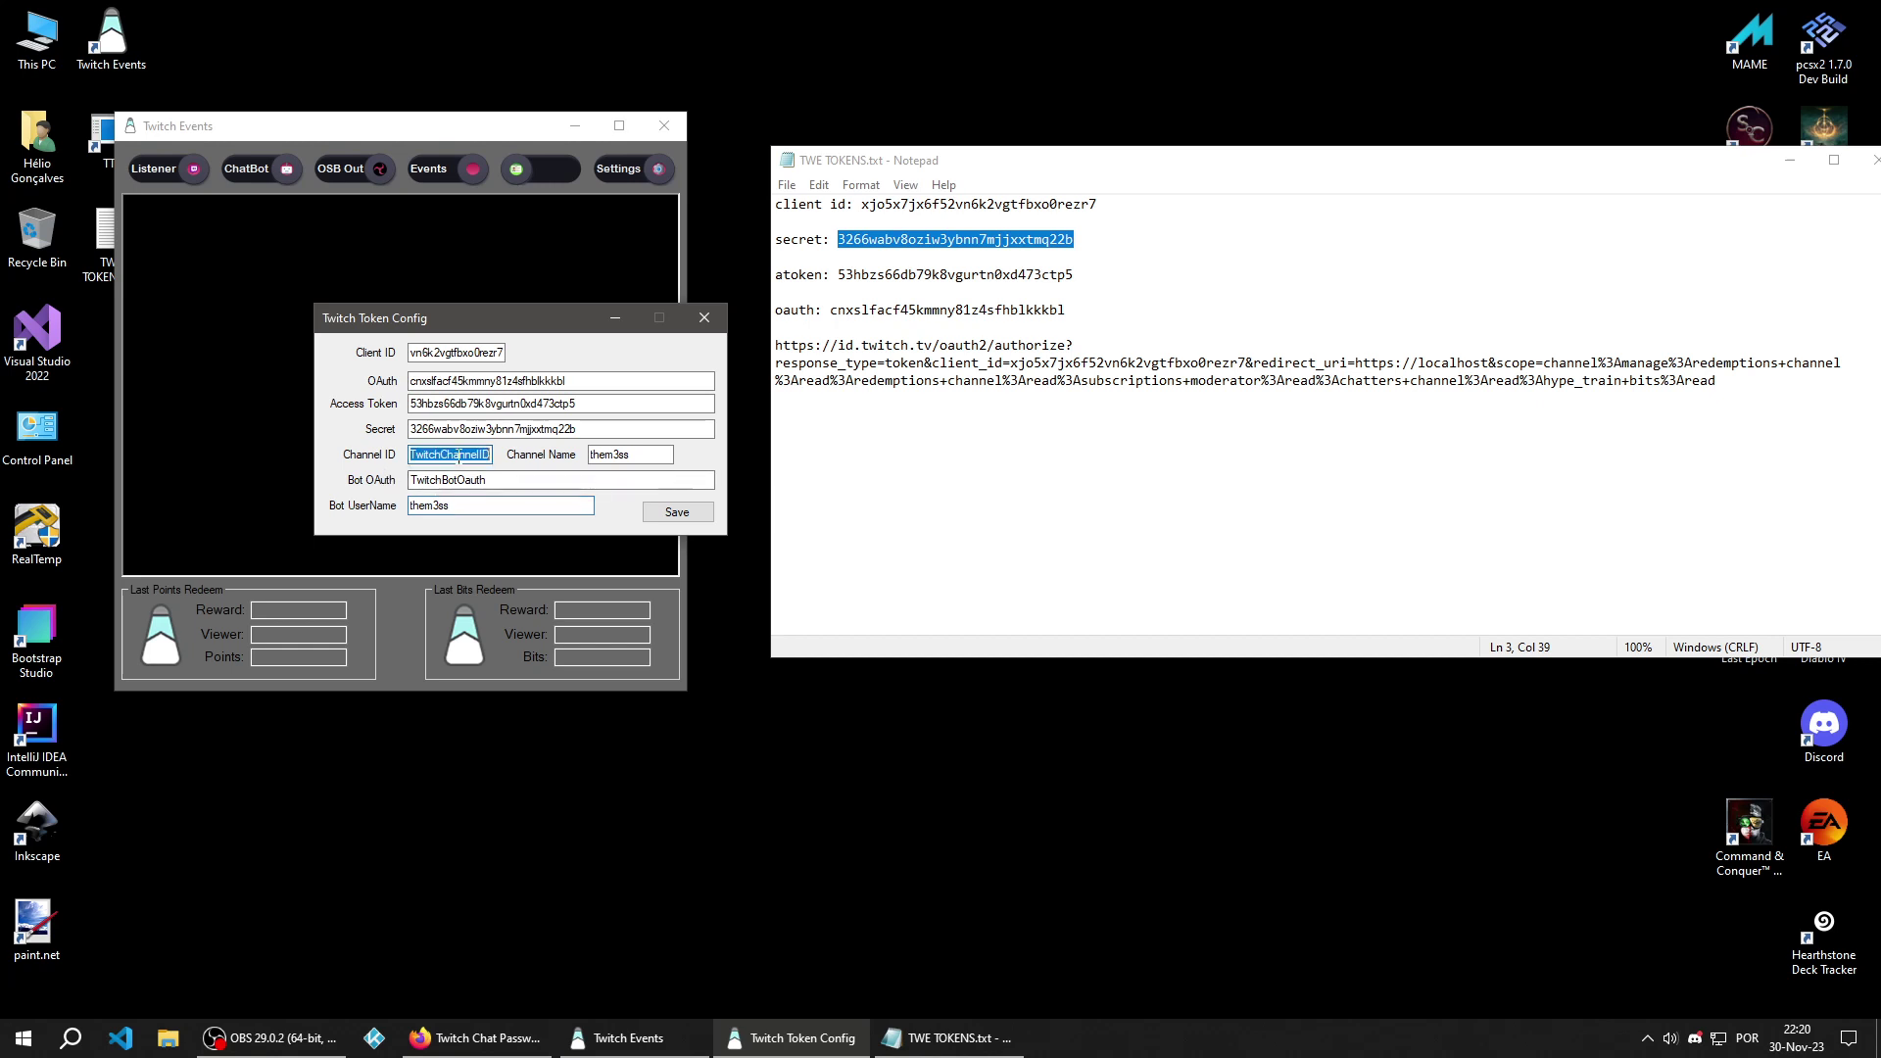
# - Launch Chrome and enter the channel username in the Twitch Username and User ID extension
pyautogui.click(21, 1040)
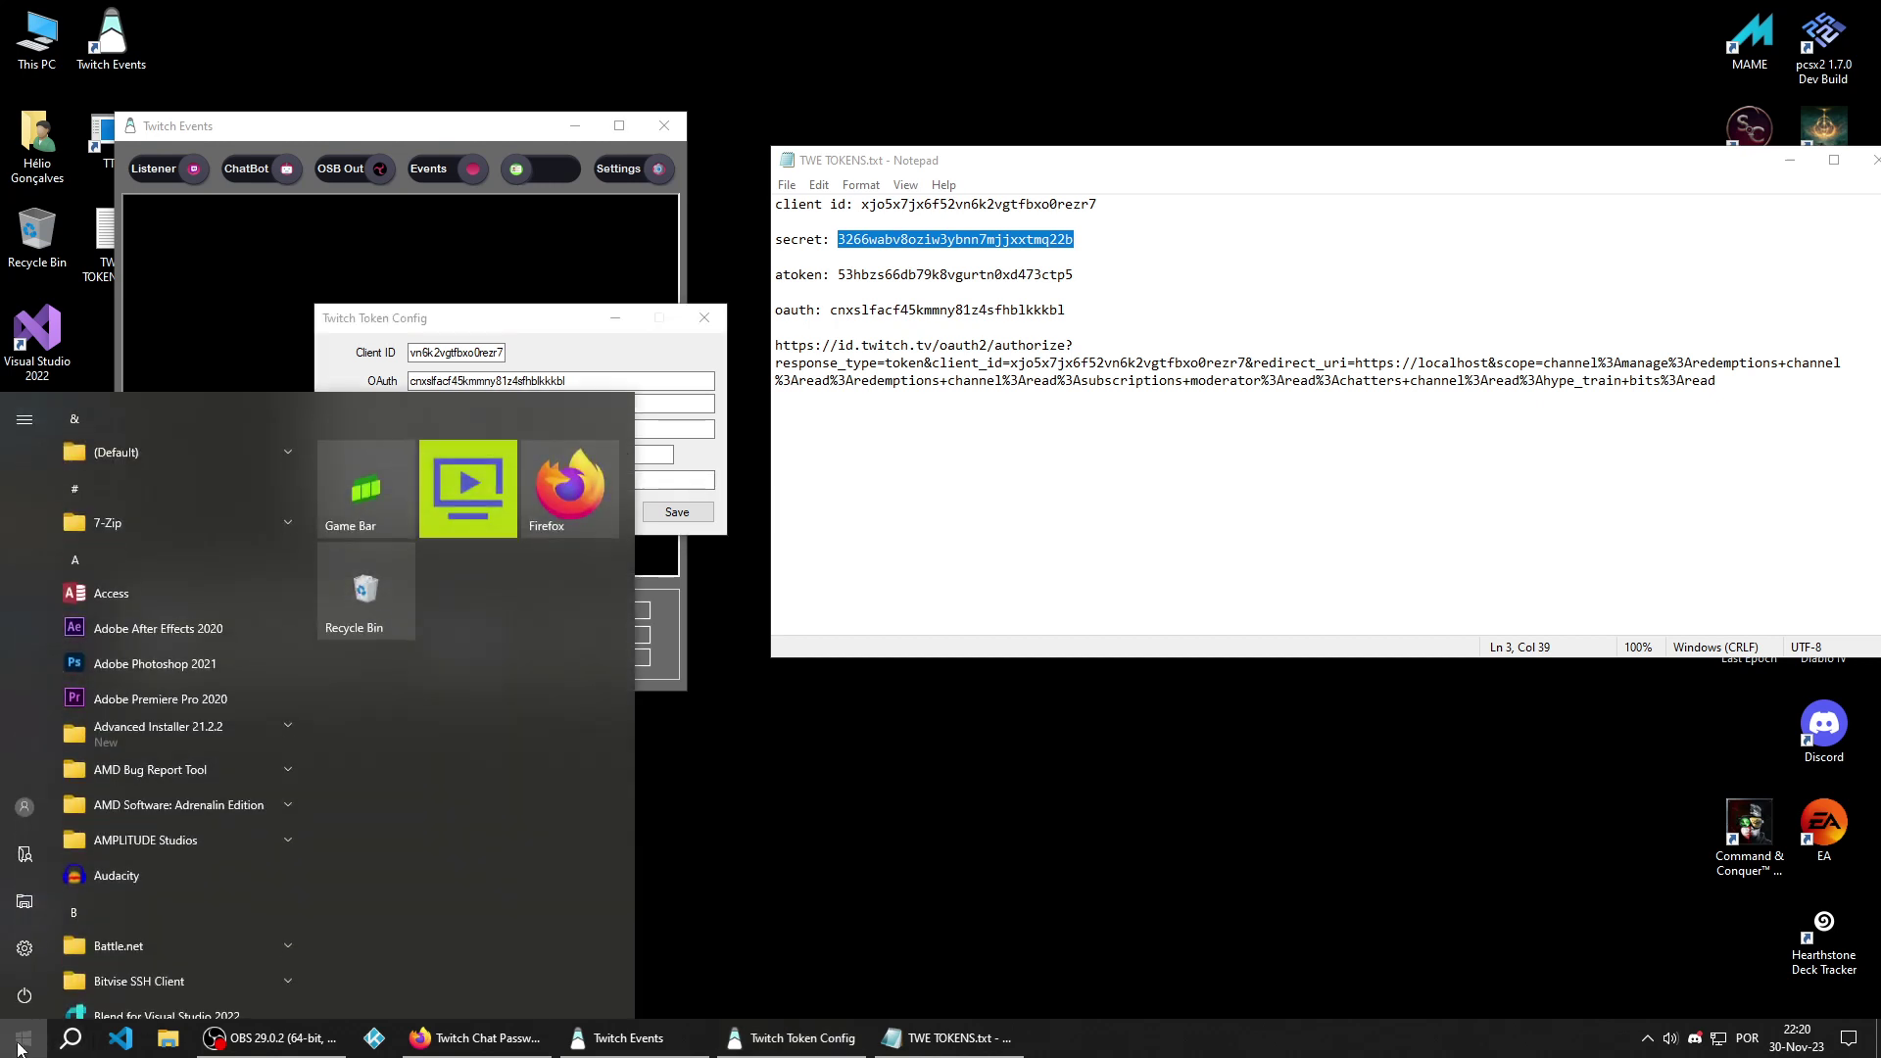
pyautogui.click(71, 1038)
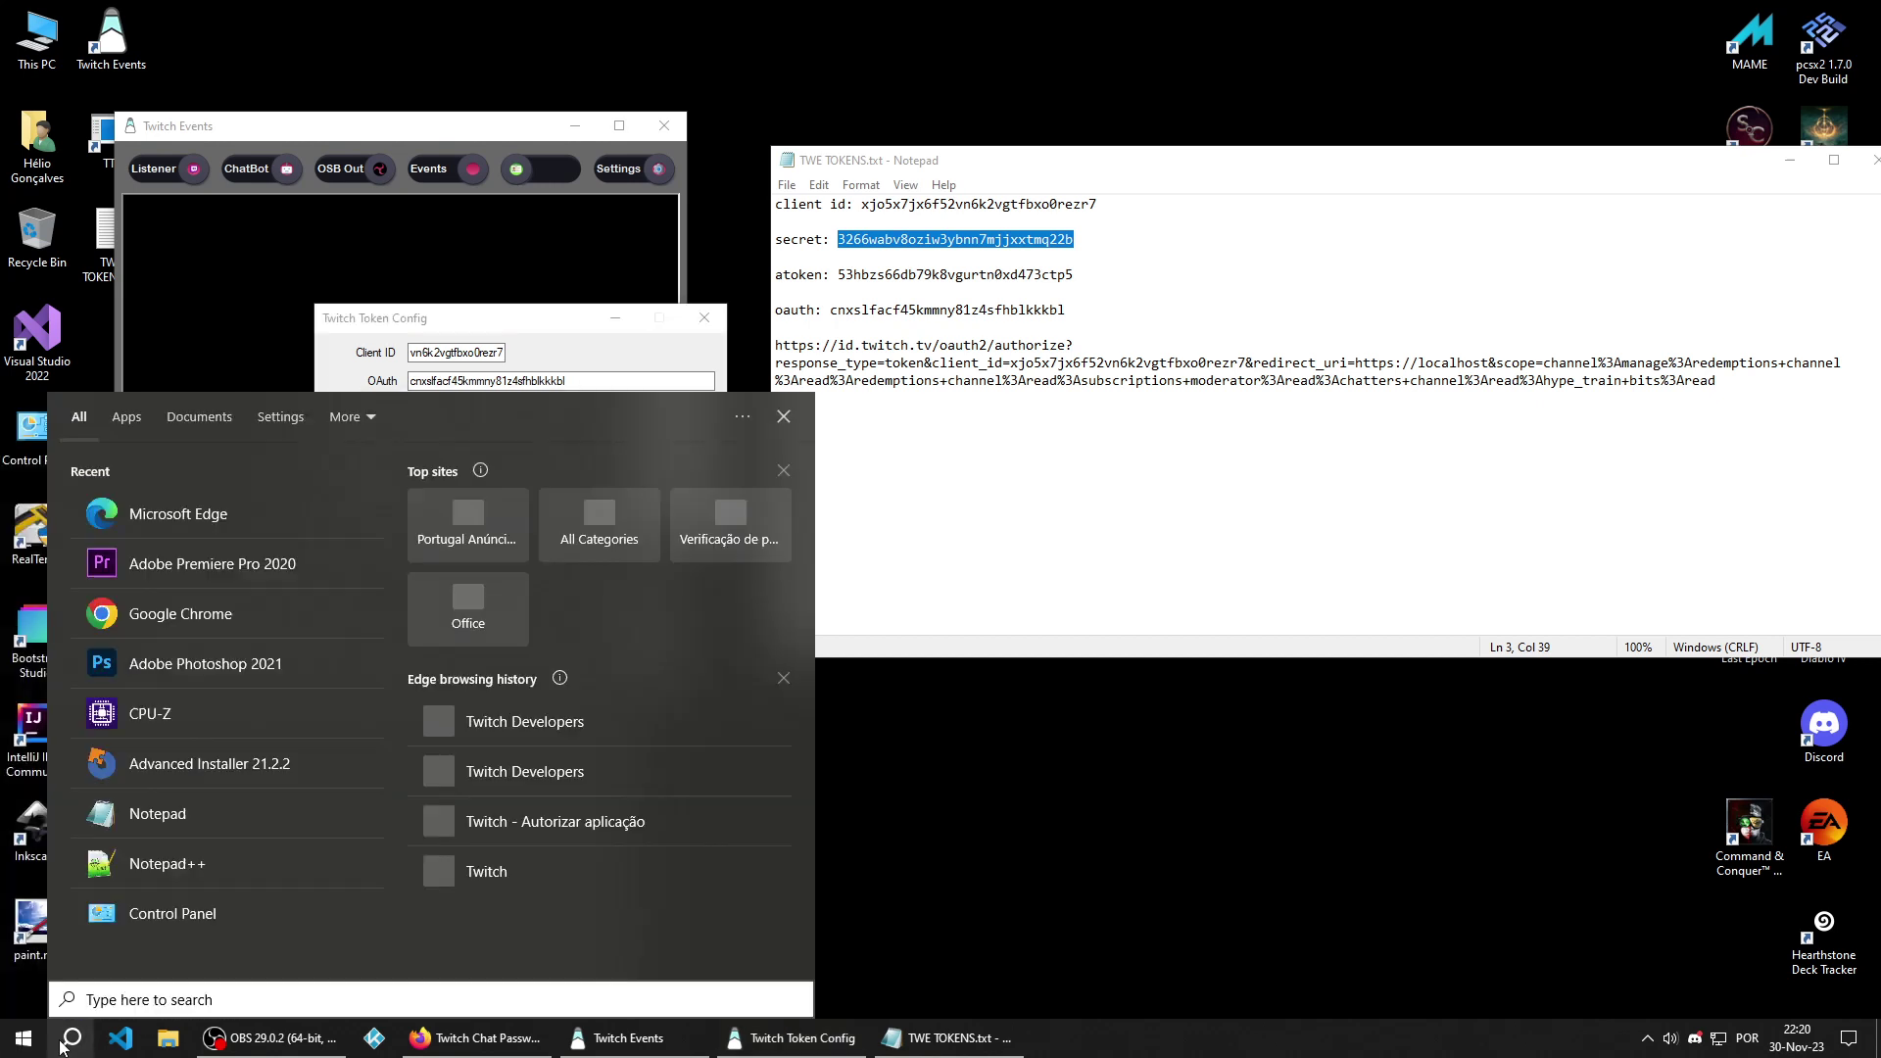
pyautogui.click(235, 614)
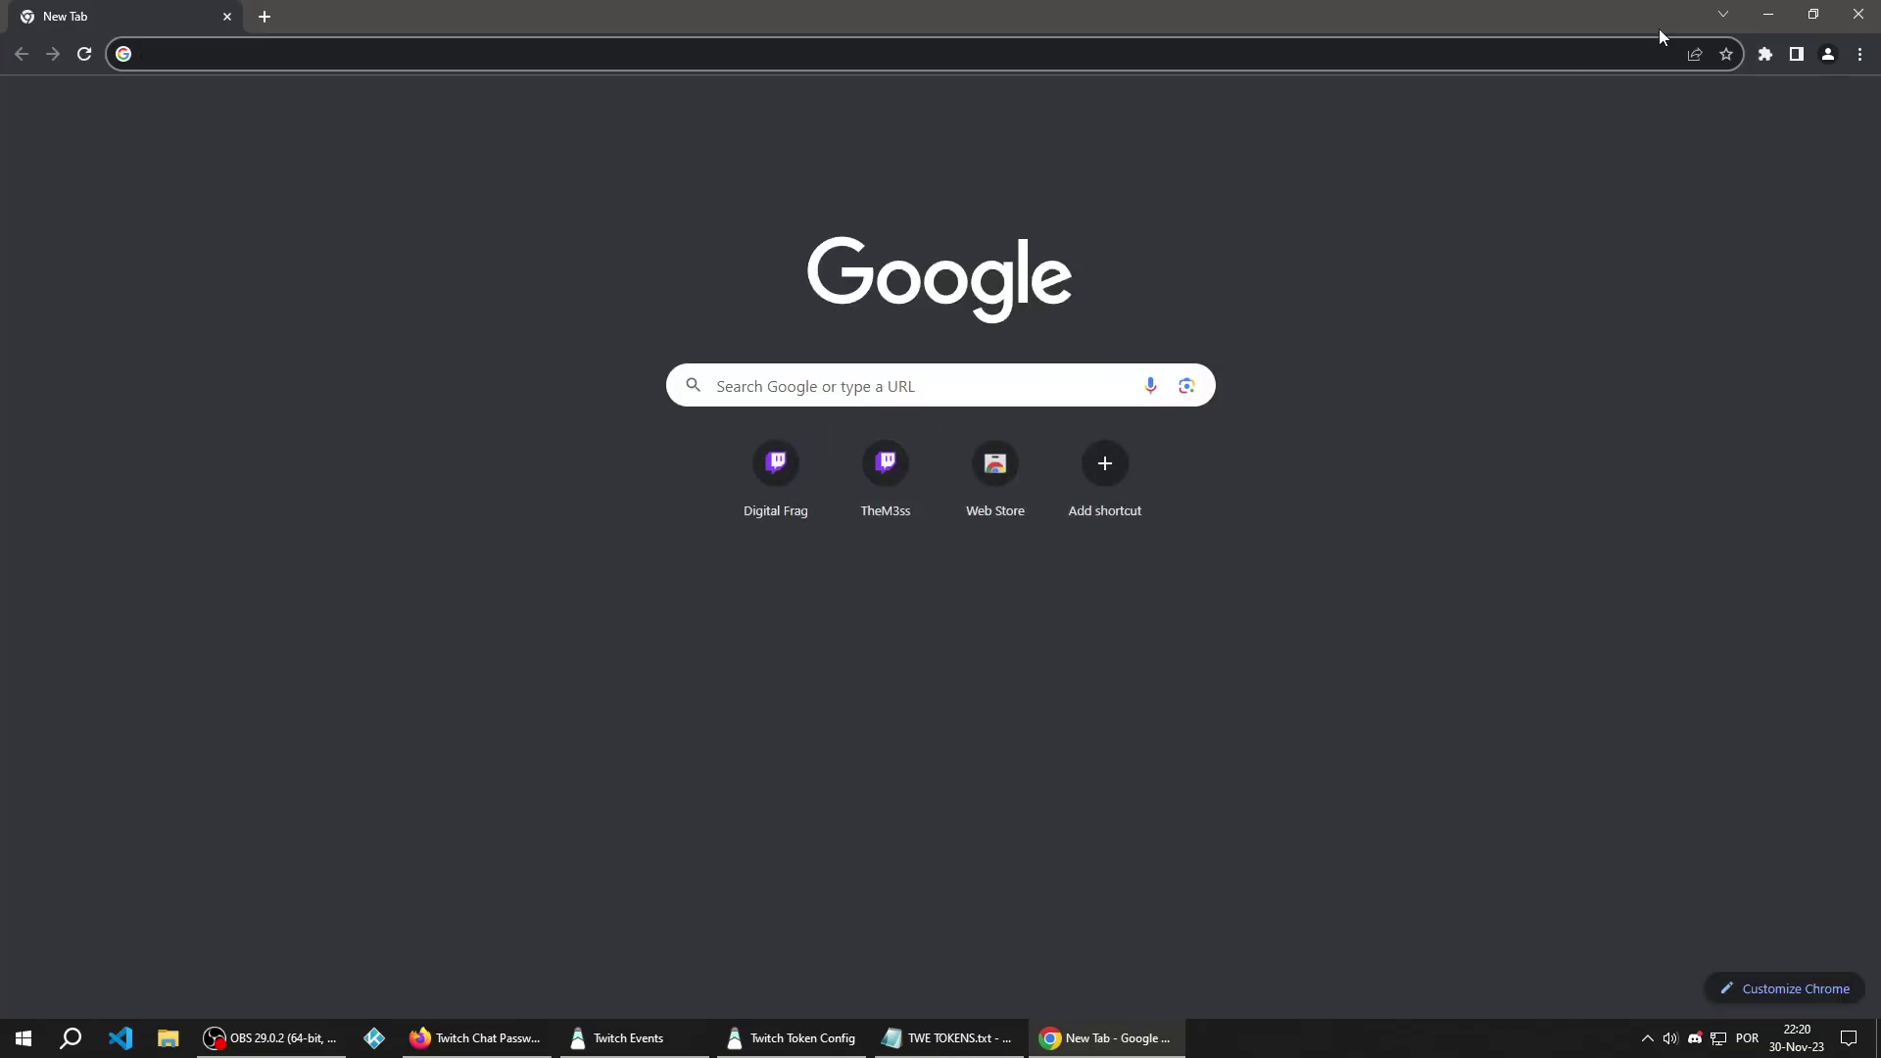
pyautogui.click(1765, 56)
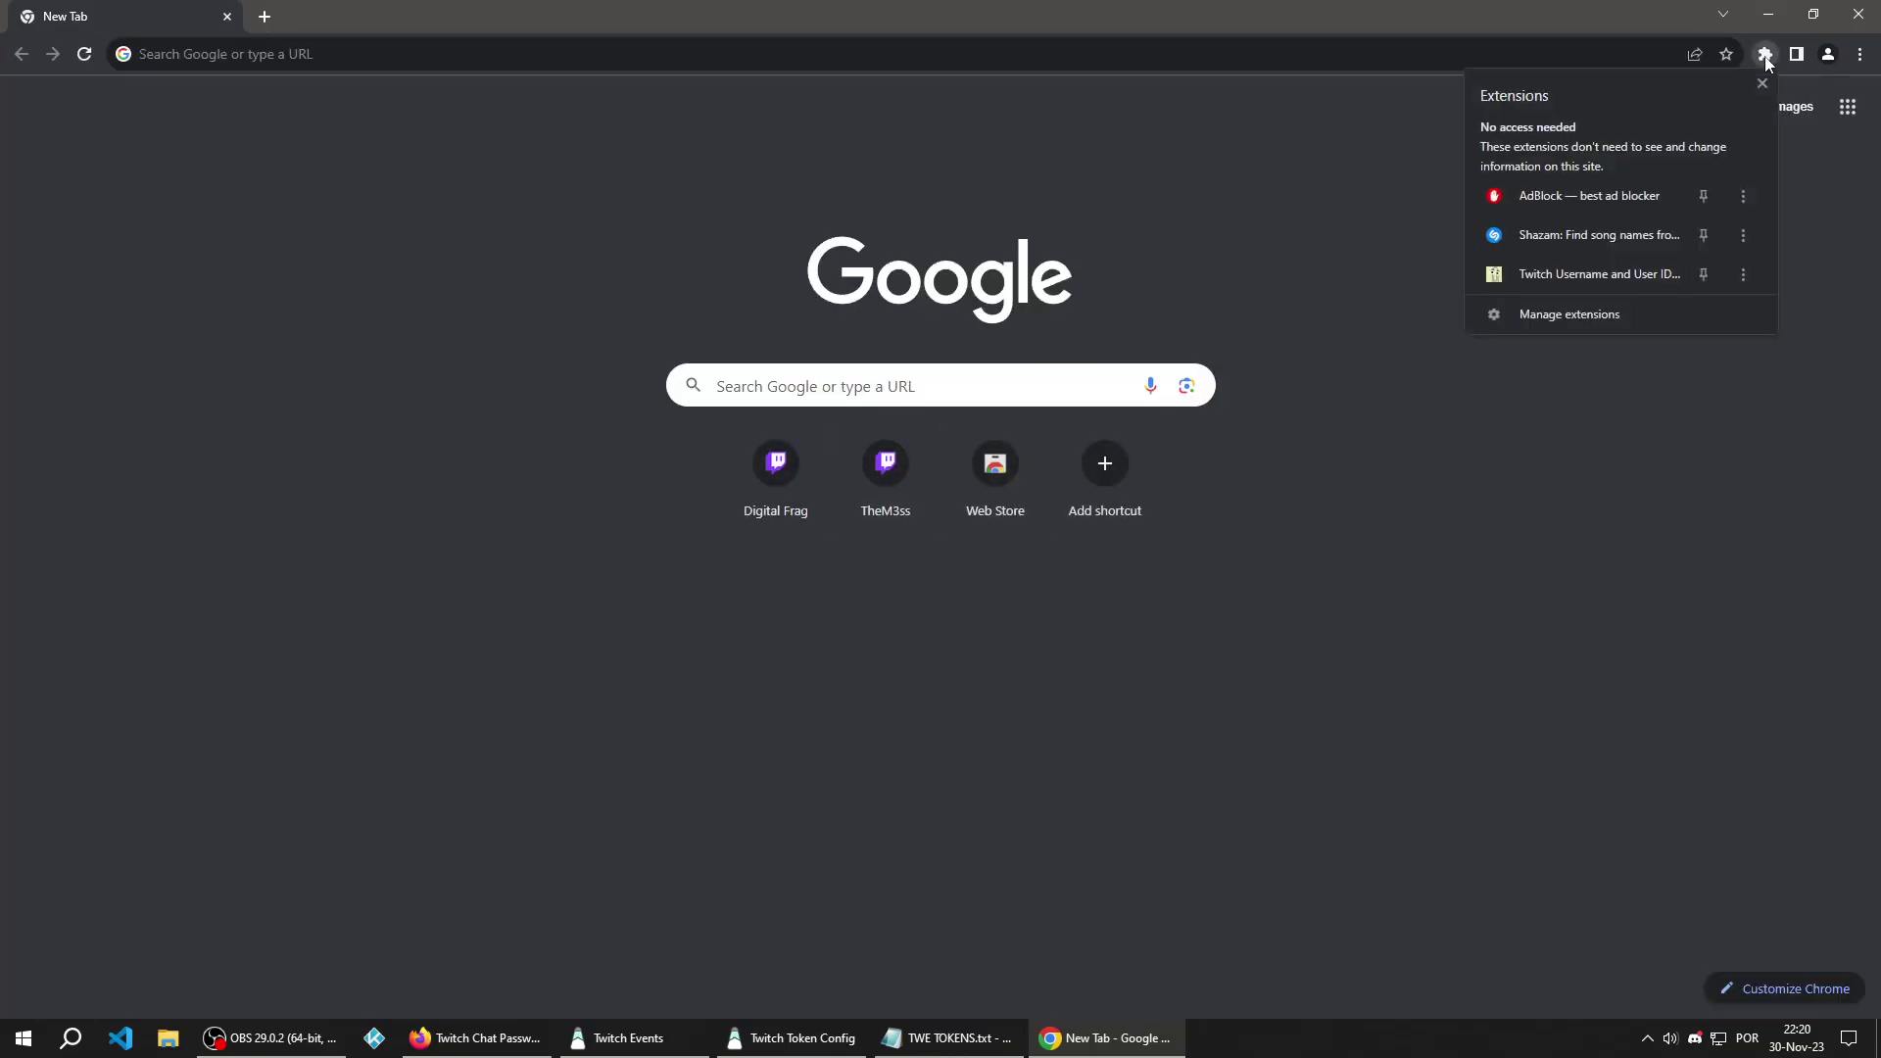
pyautogui.click(1583, 279)
pyautogui.click(1619, 161)
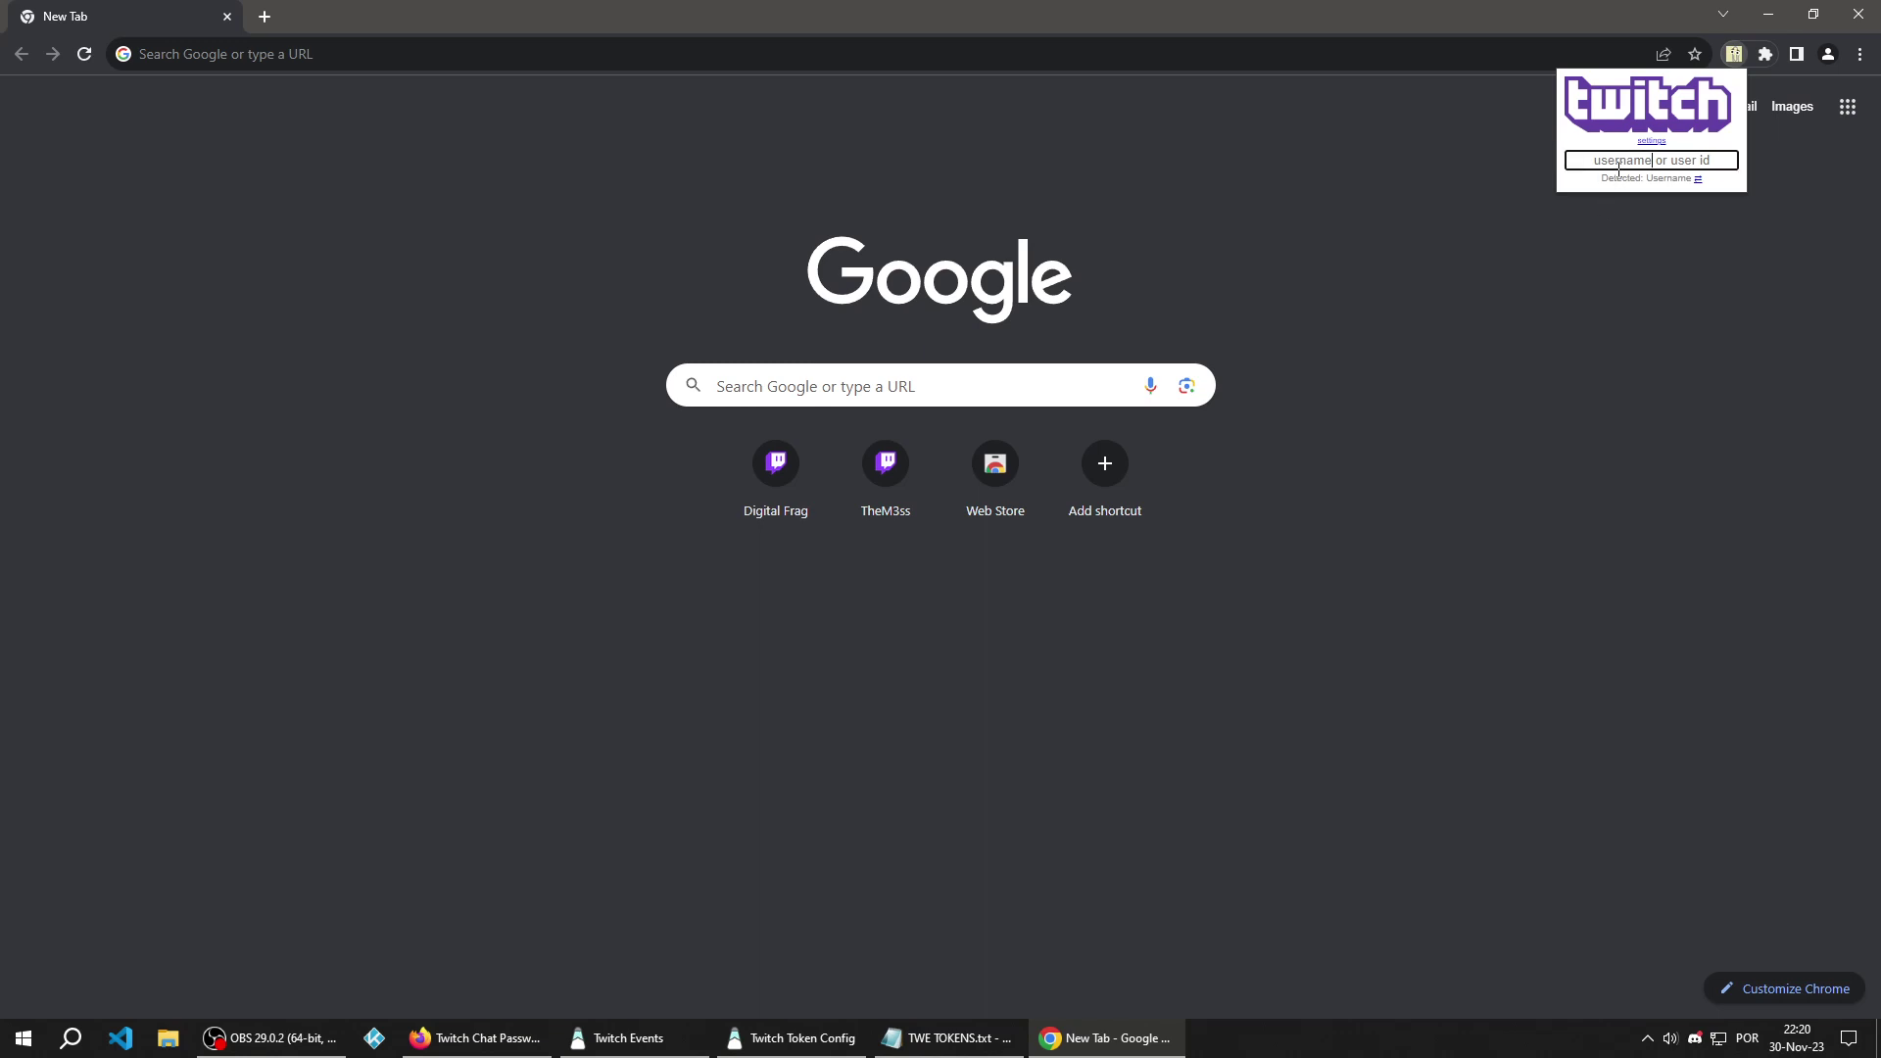
pyautogui.write('them3ss')
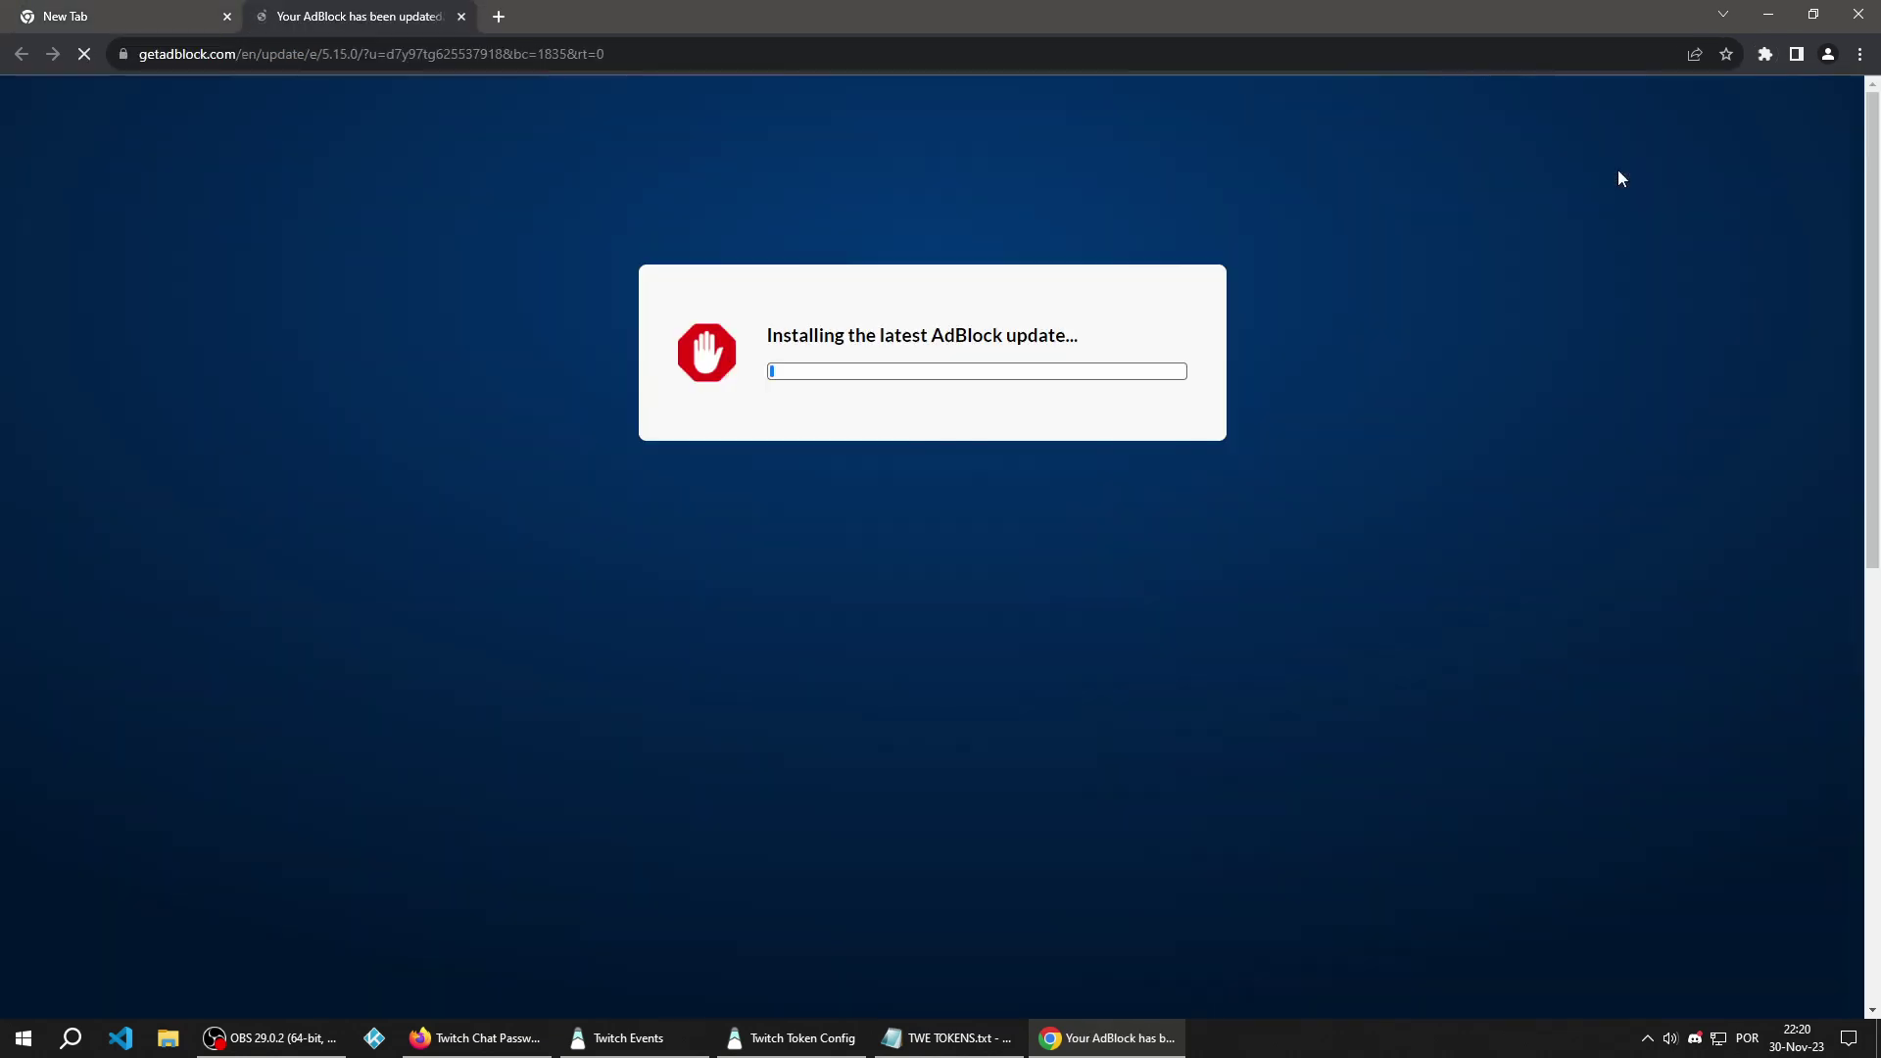
# - Close the AdBlock tab, redo the username lookup, copy the user ID and close Chrome
pyautogui.click(461, 16)
pyautogui.click(1765, 53)
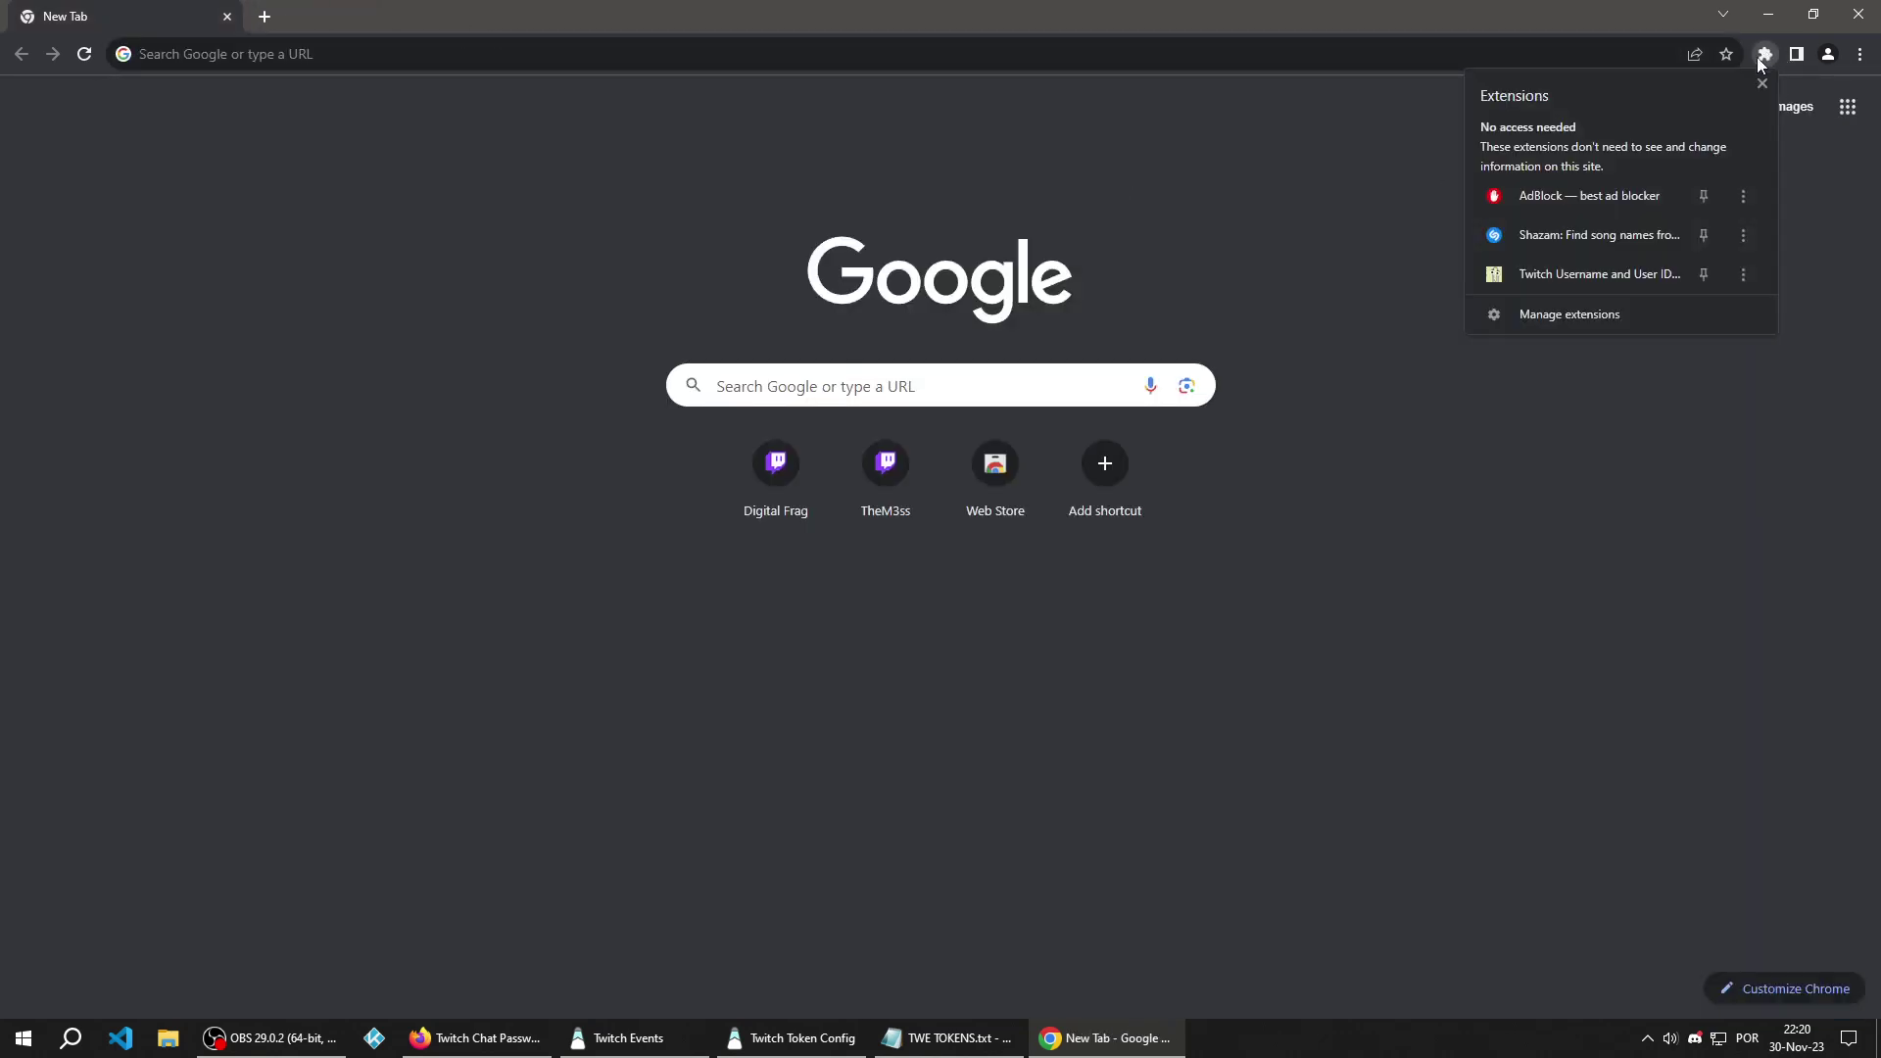
pyautogui.click(1558, 275)
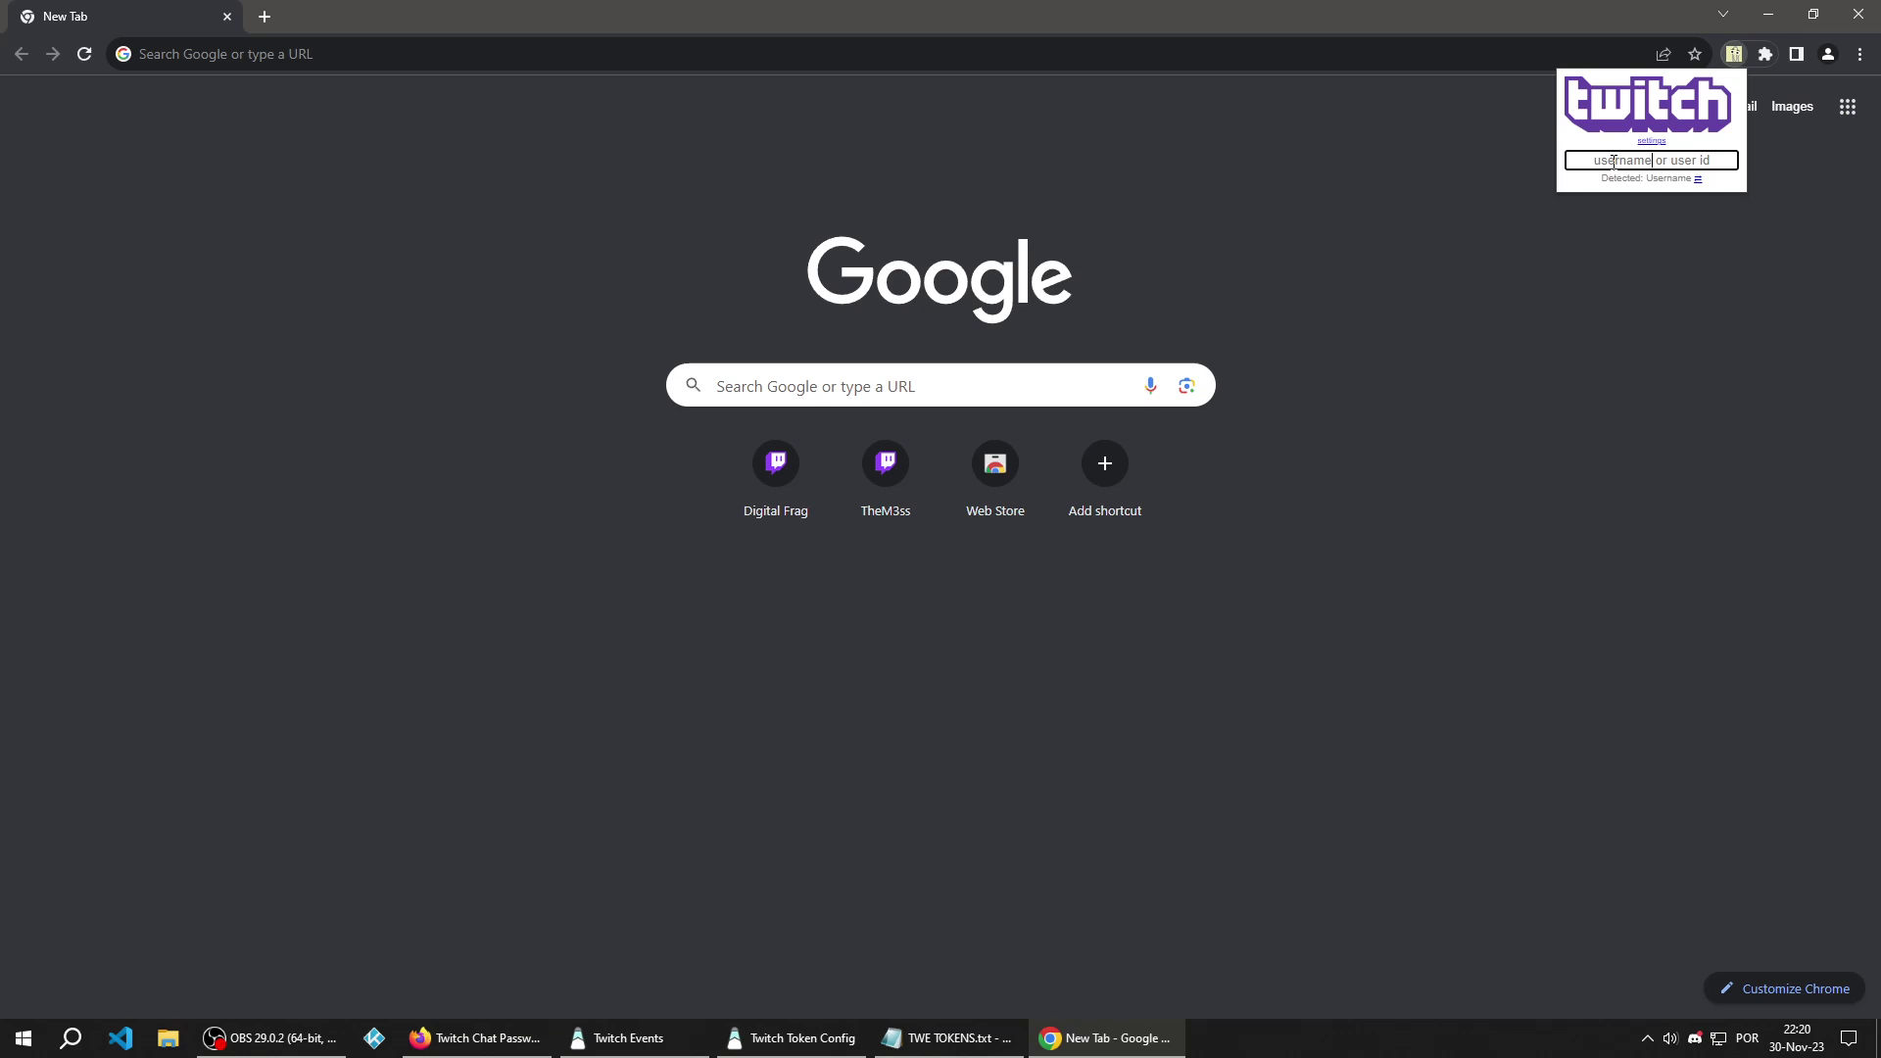
pyautogui.write('them3ss')
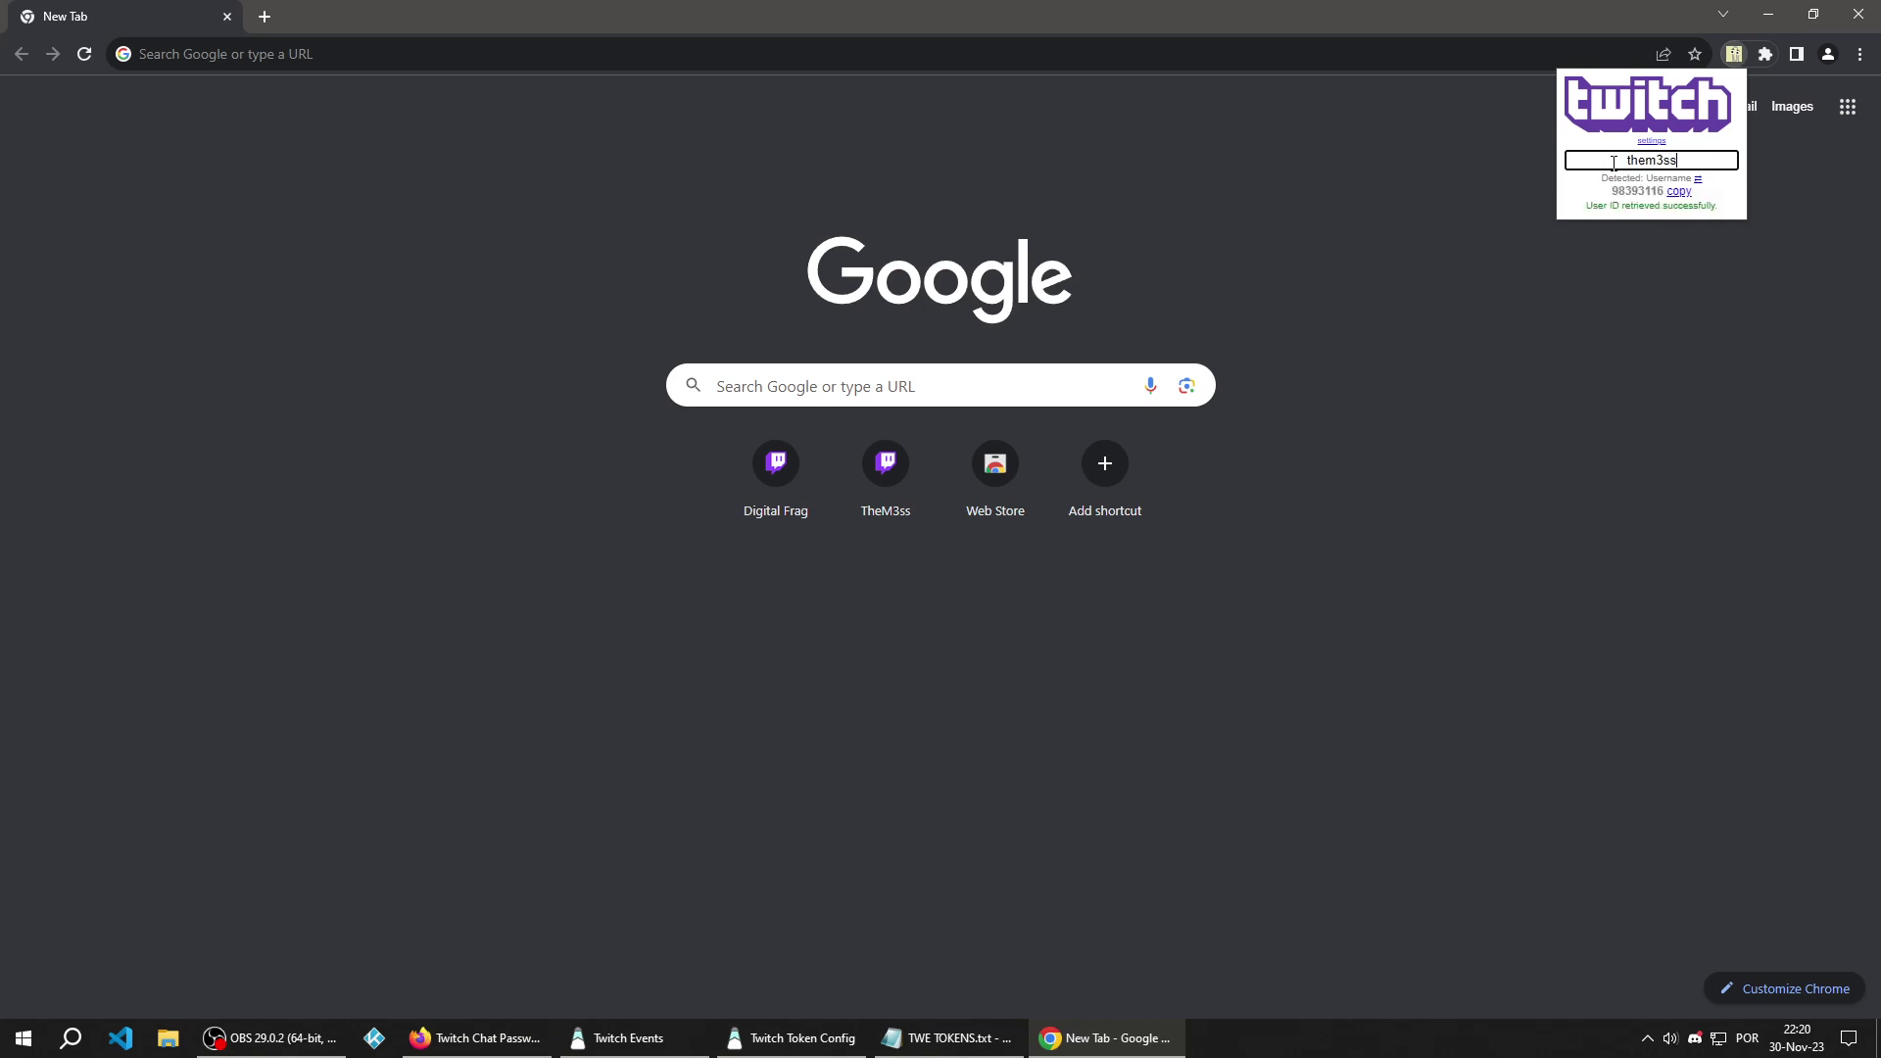
pyautogui.click(1679, 192)
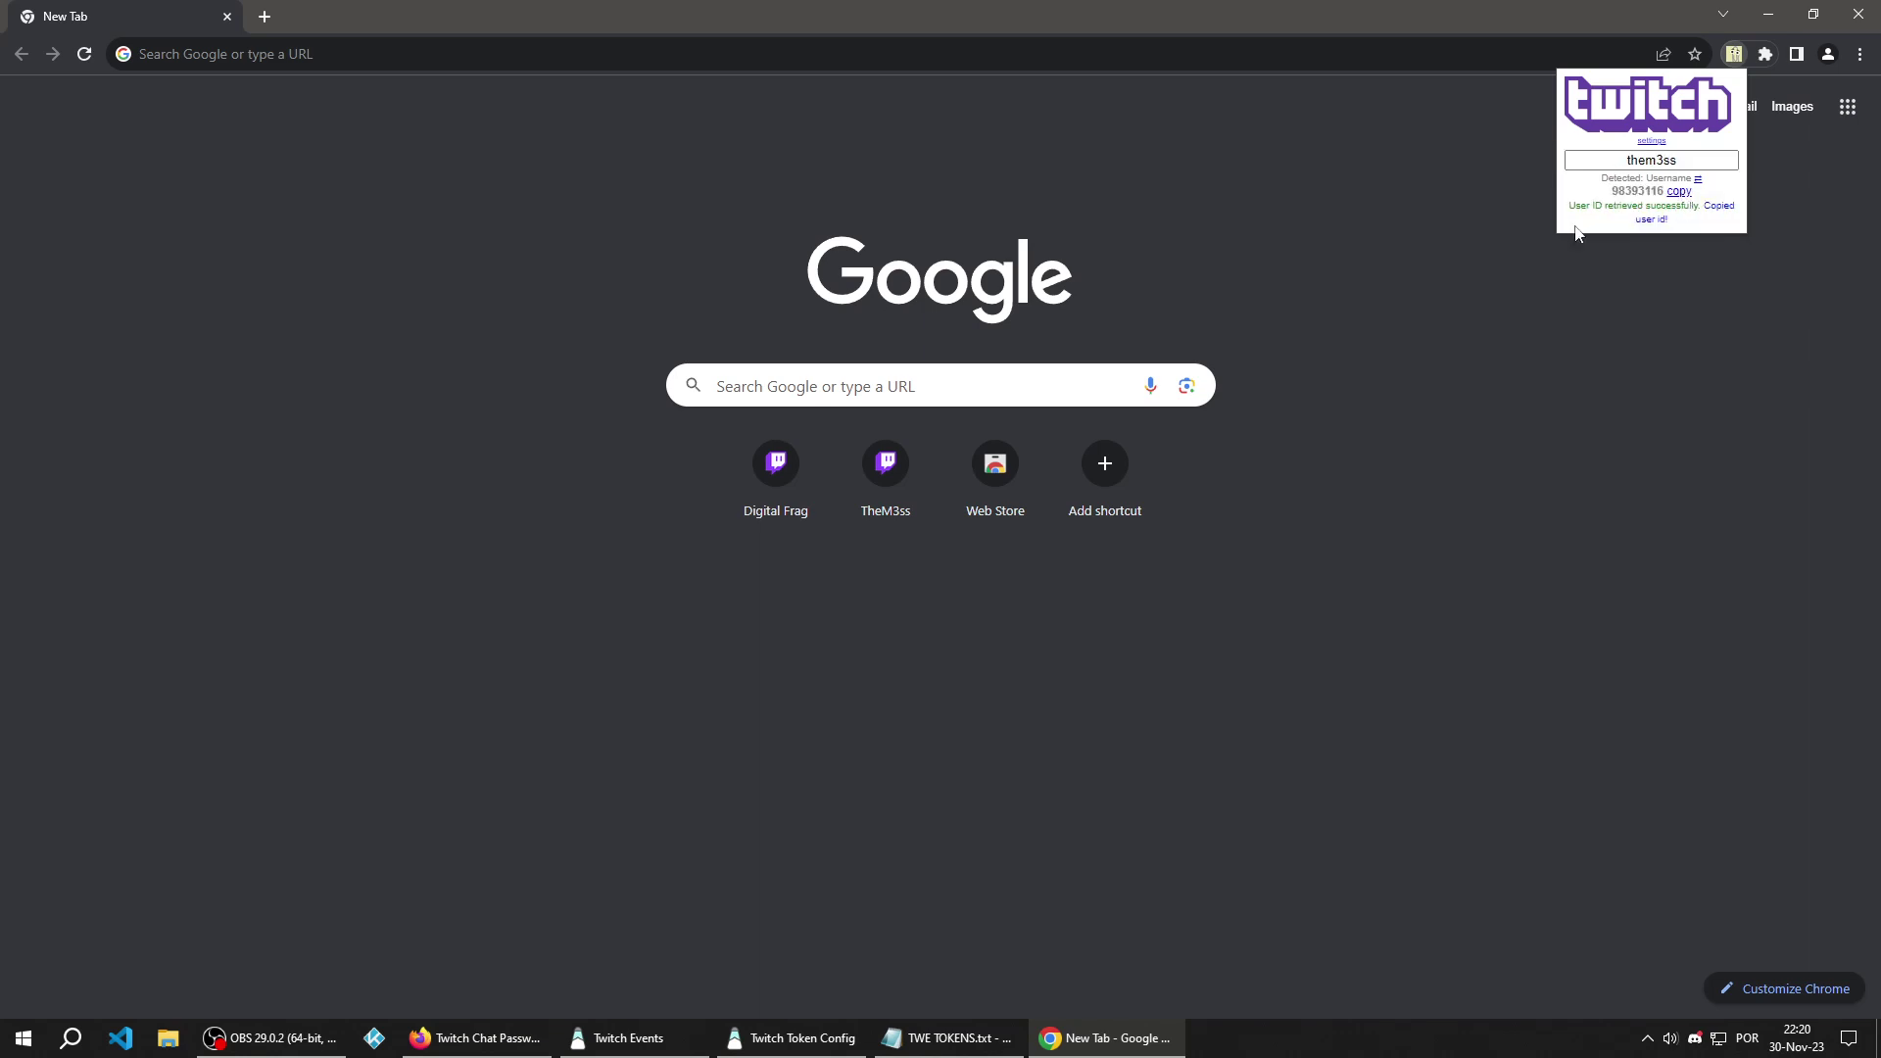
pyautogui.click(1869, 14)
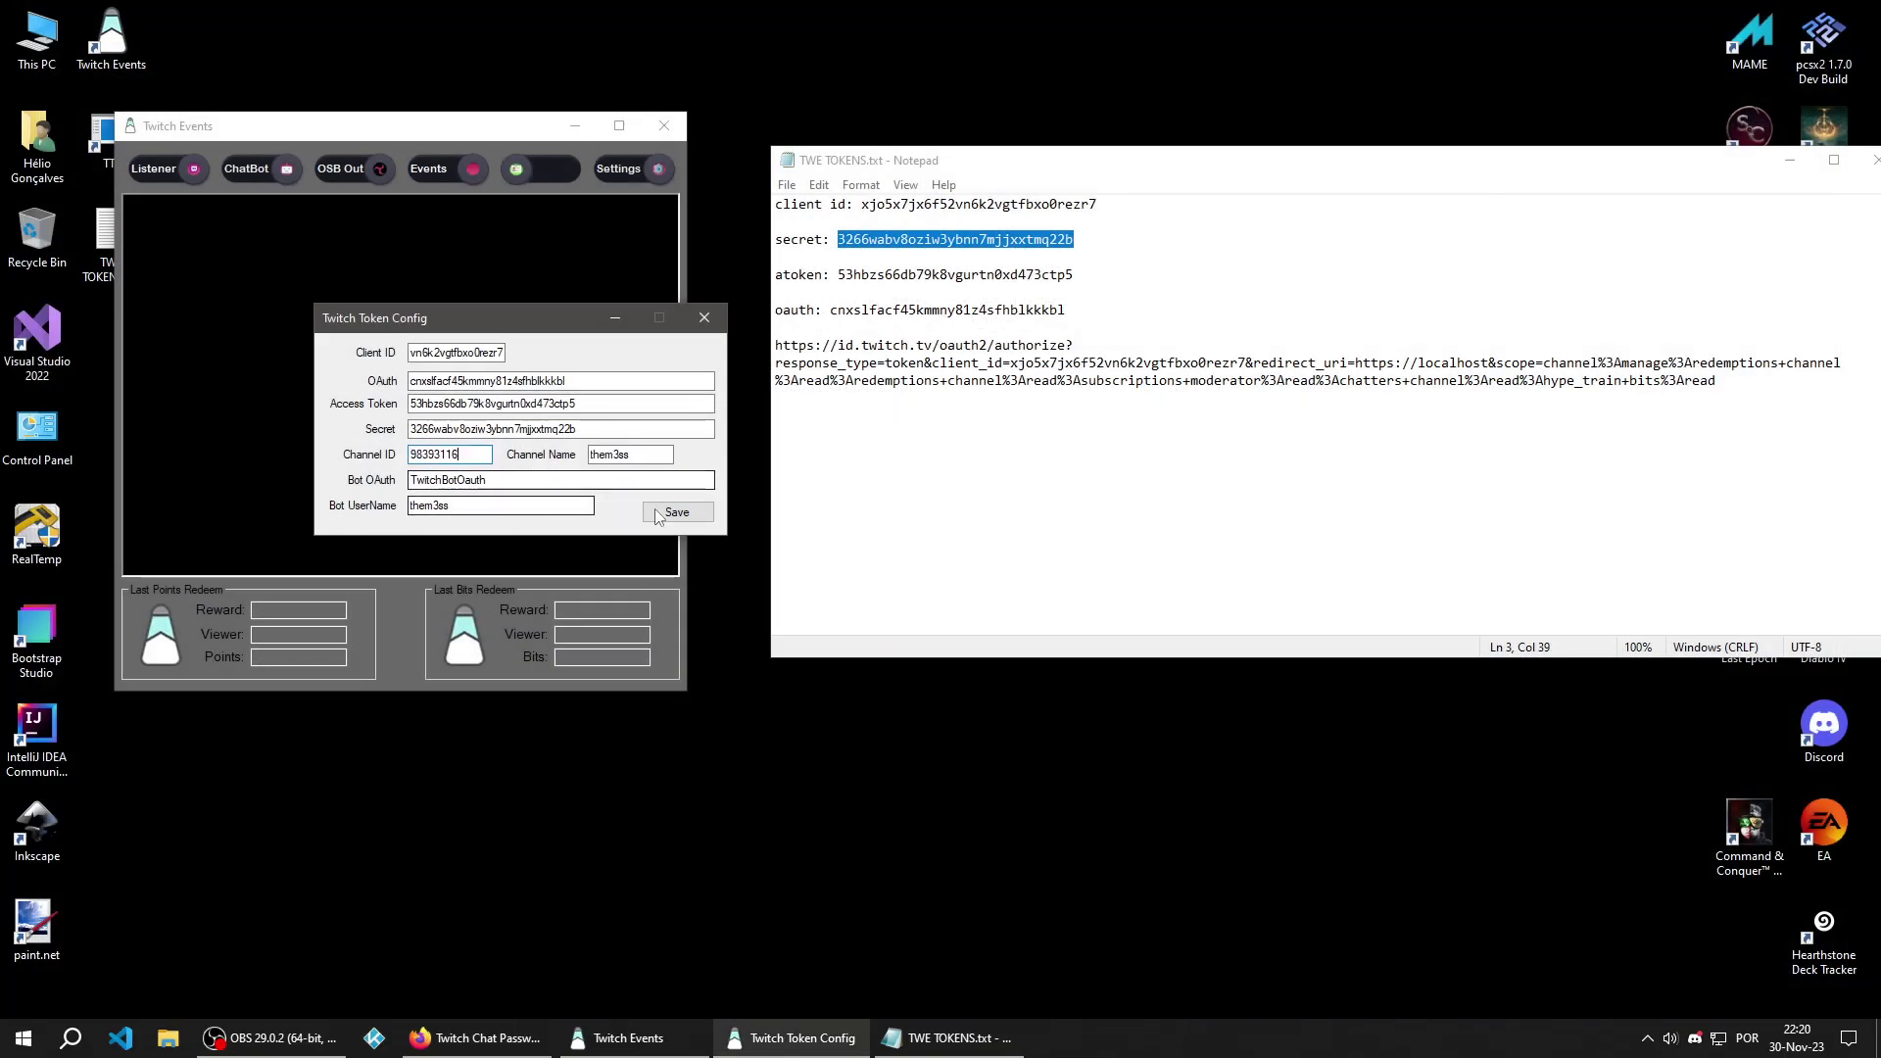
# - Add a channelid line with the user ID to TWE TOKENS.txt, save it, and save the token config
pyautogui.click(1107, 302)
pyautogui.press('Return')
pyautogui.press('Return')
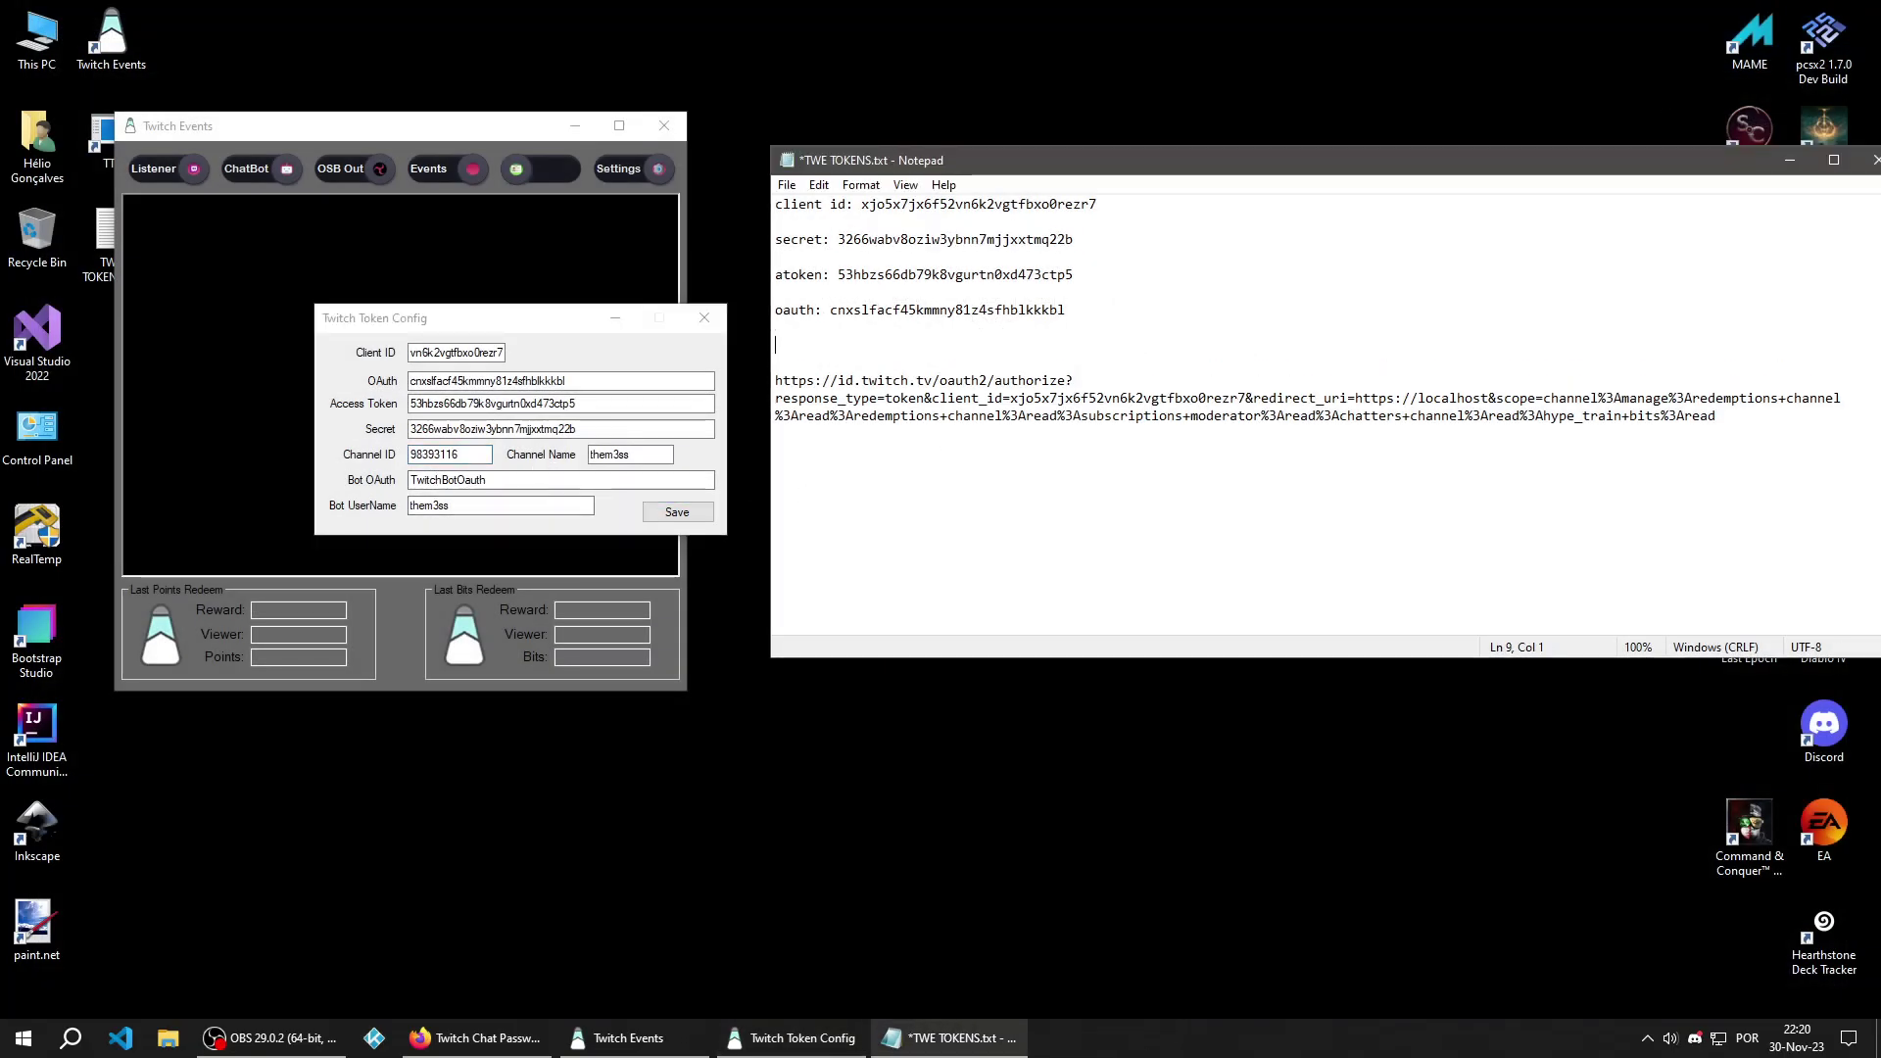
pyautogui.write('chan')
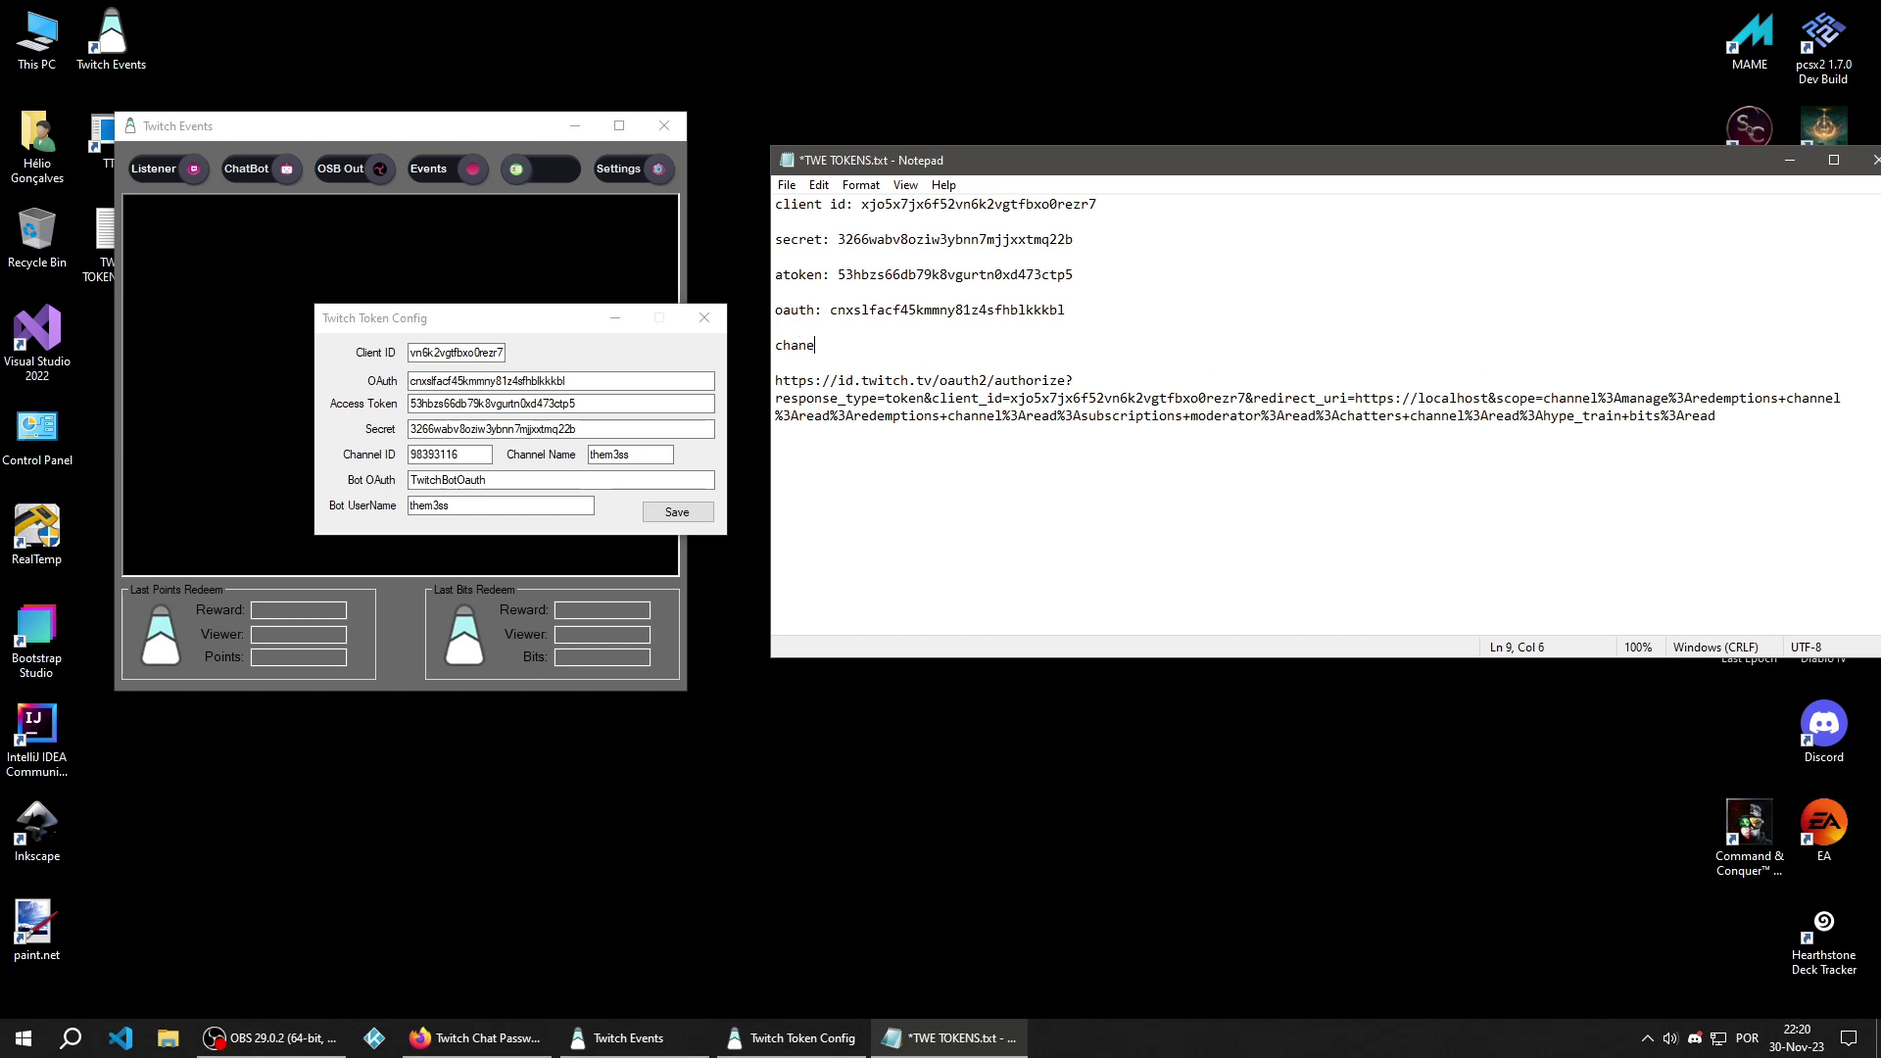
pyautogui.write('nelid:')
pyautogui.write('98393116')
pyautogui.press('Down')
pyautogui.press('Down')
pyautogui.hotkey('ctrl', 's')
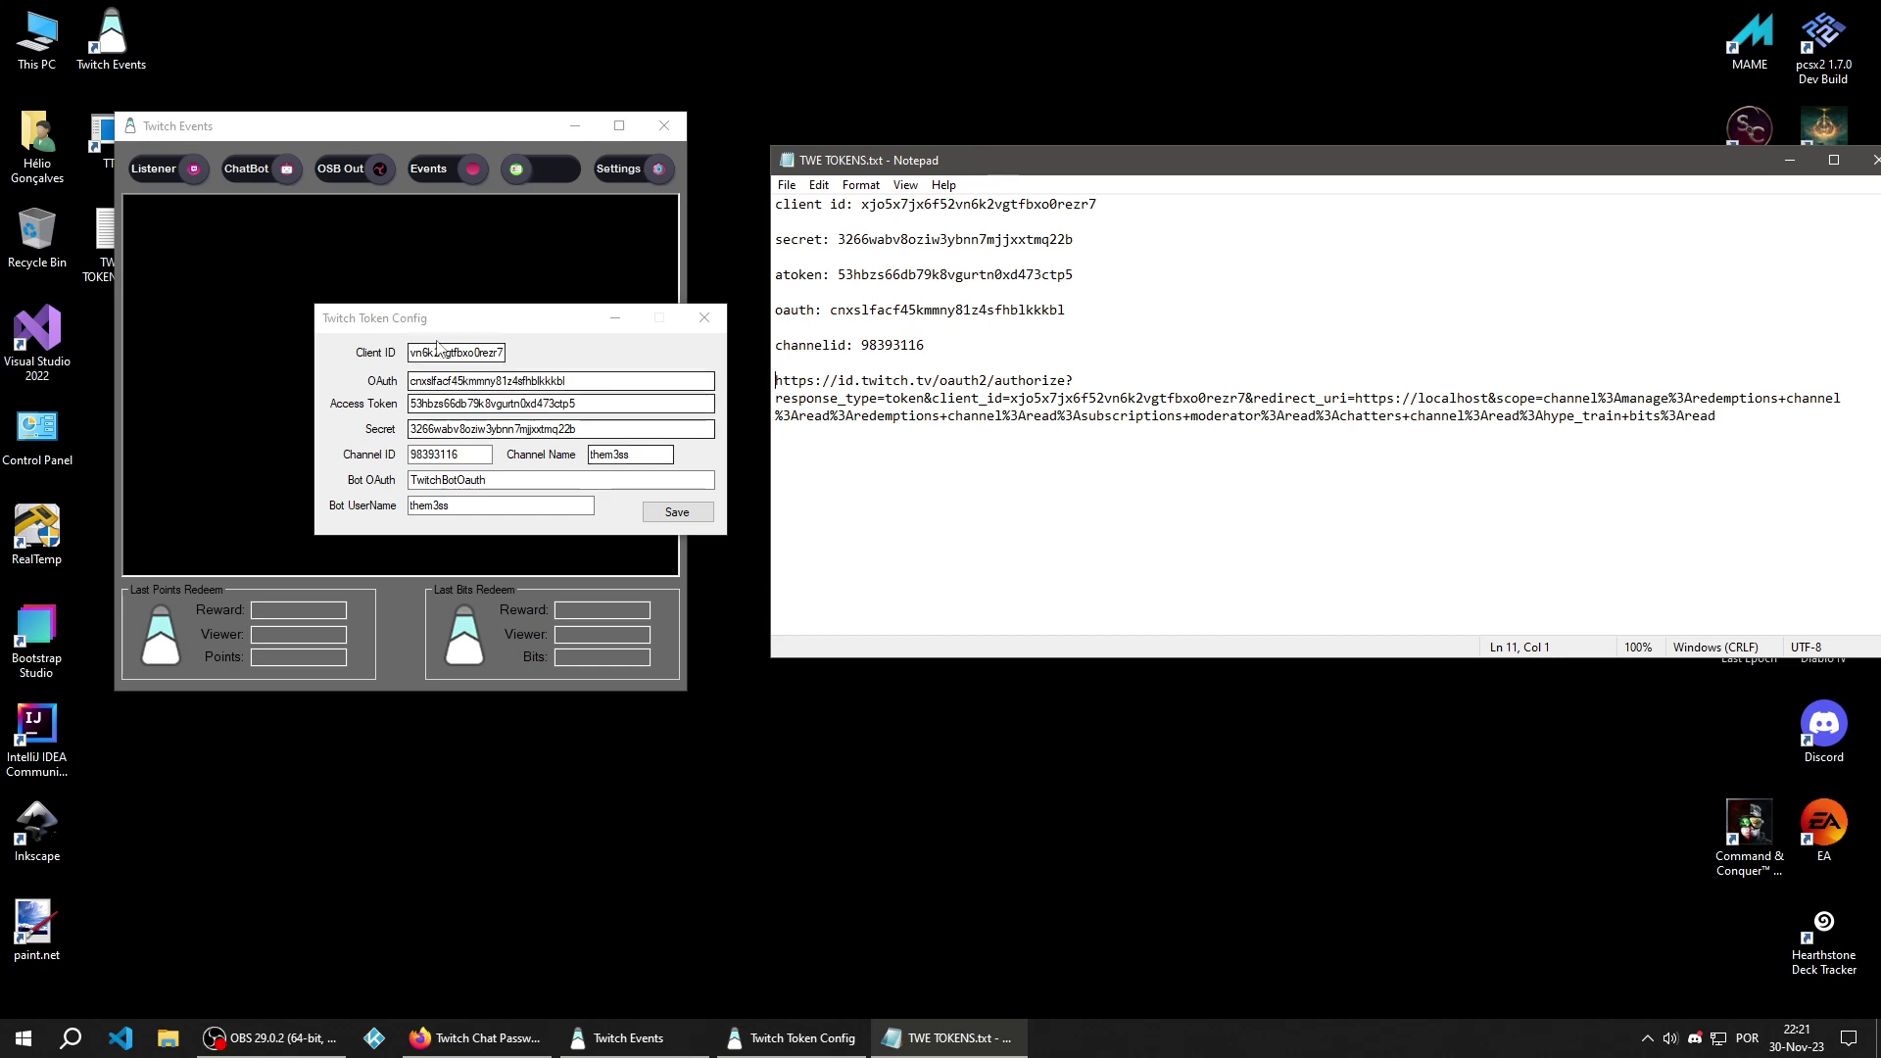
pyautogui.moveTo(440, 317); pyautogui.dragTo(320, 267)
pyautogui.click(547, 463)
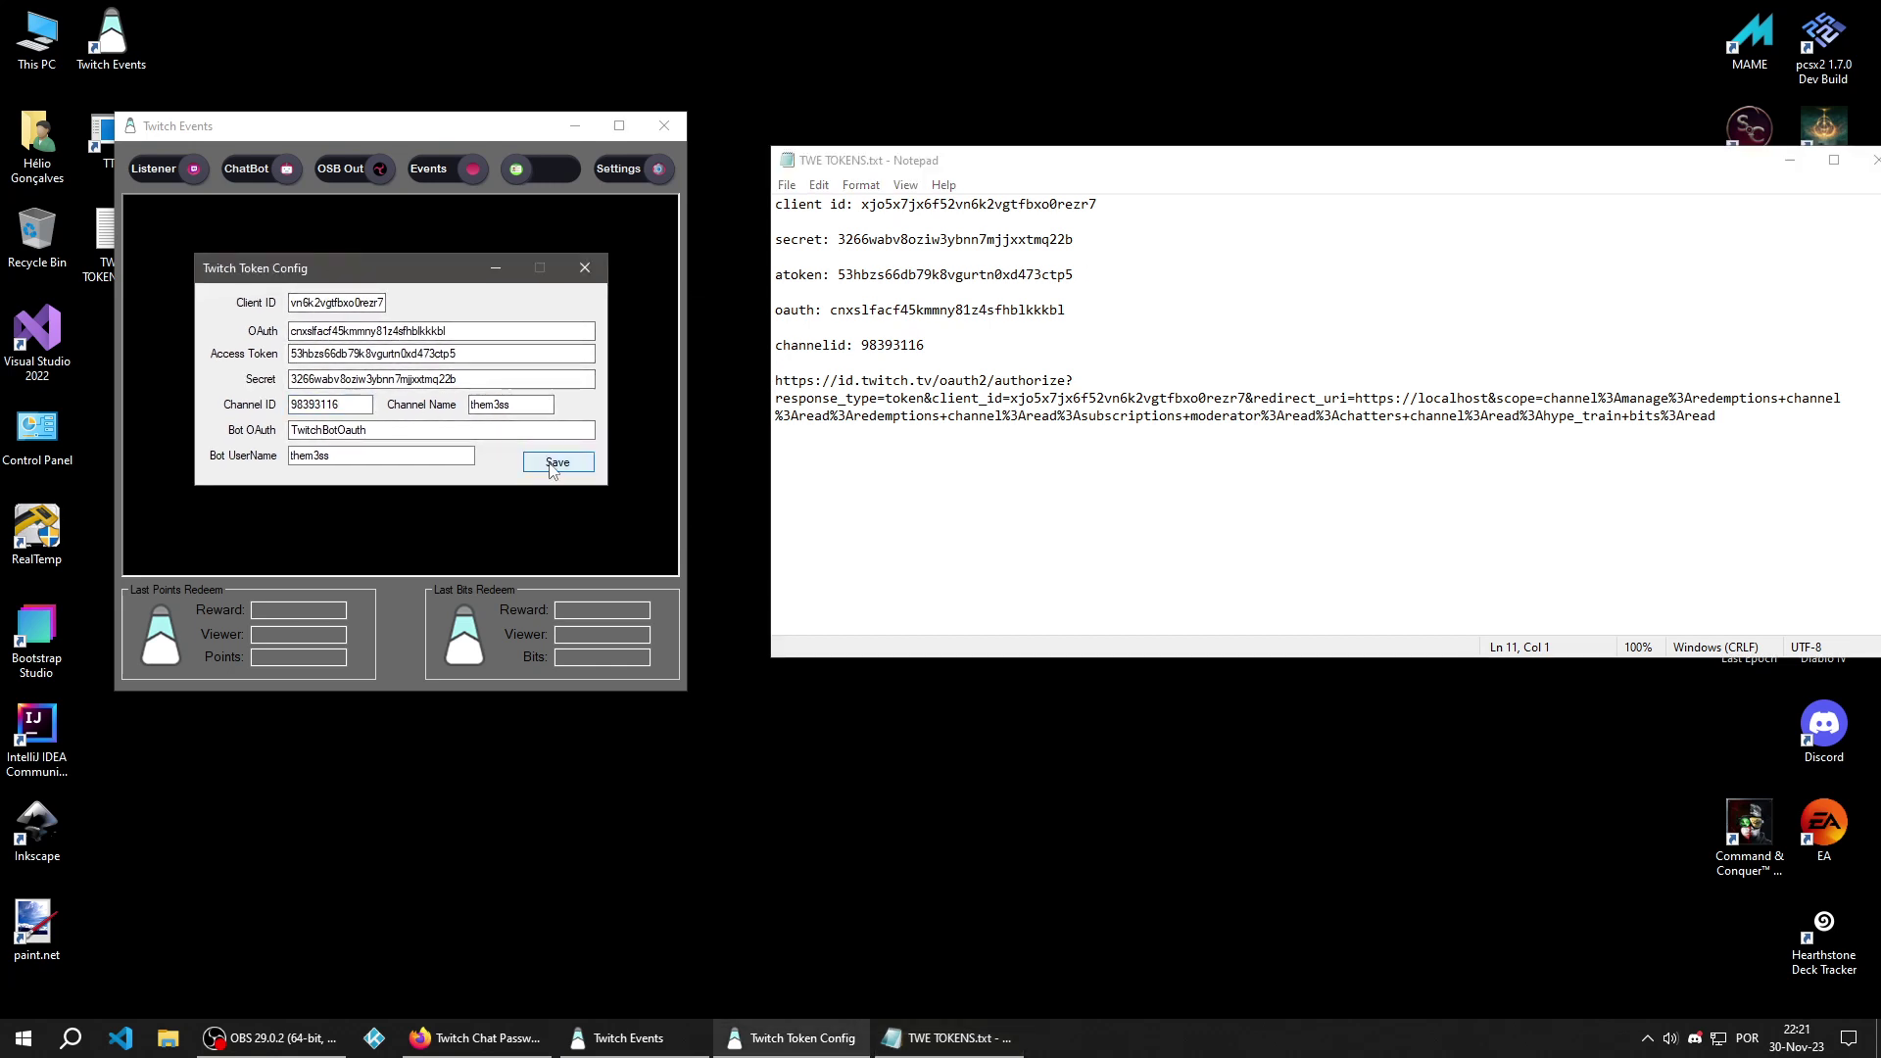
# - Fetch the channel's rewards via List From Twitch and apply the Presentinho treasure-chest reward
pyautogui.click(611, 167)
pyautogui.moveTo(784, 289); pyautogui.dragTo(444, 257)
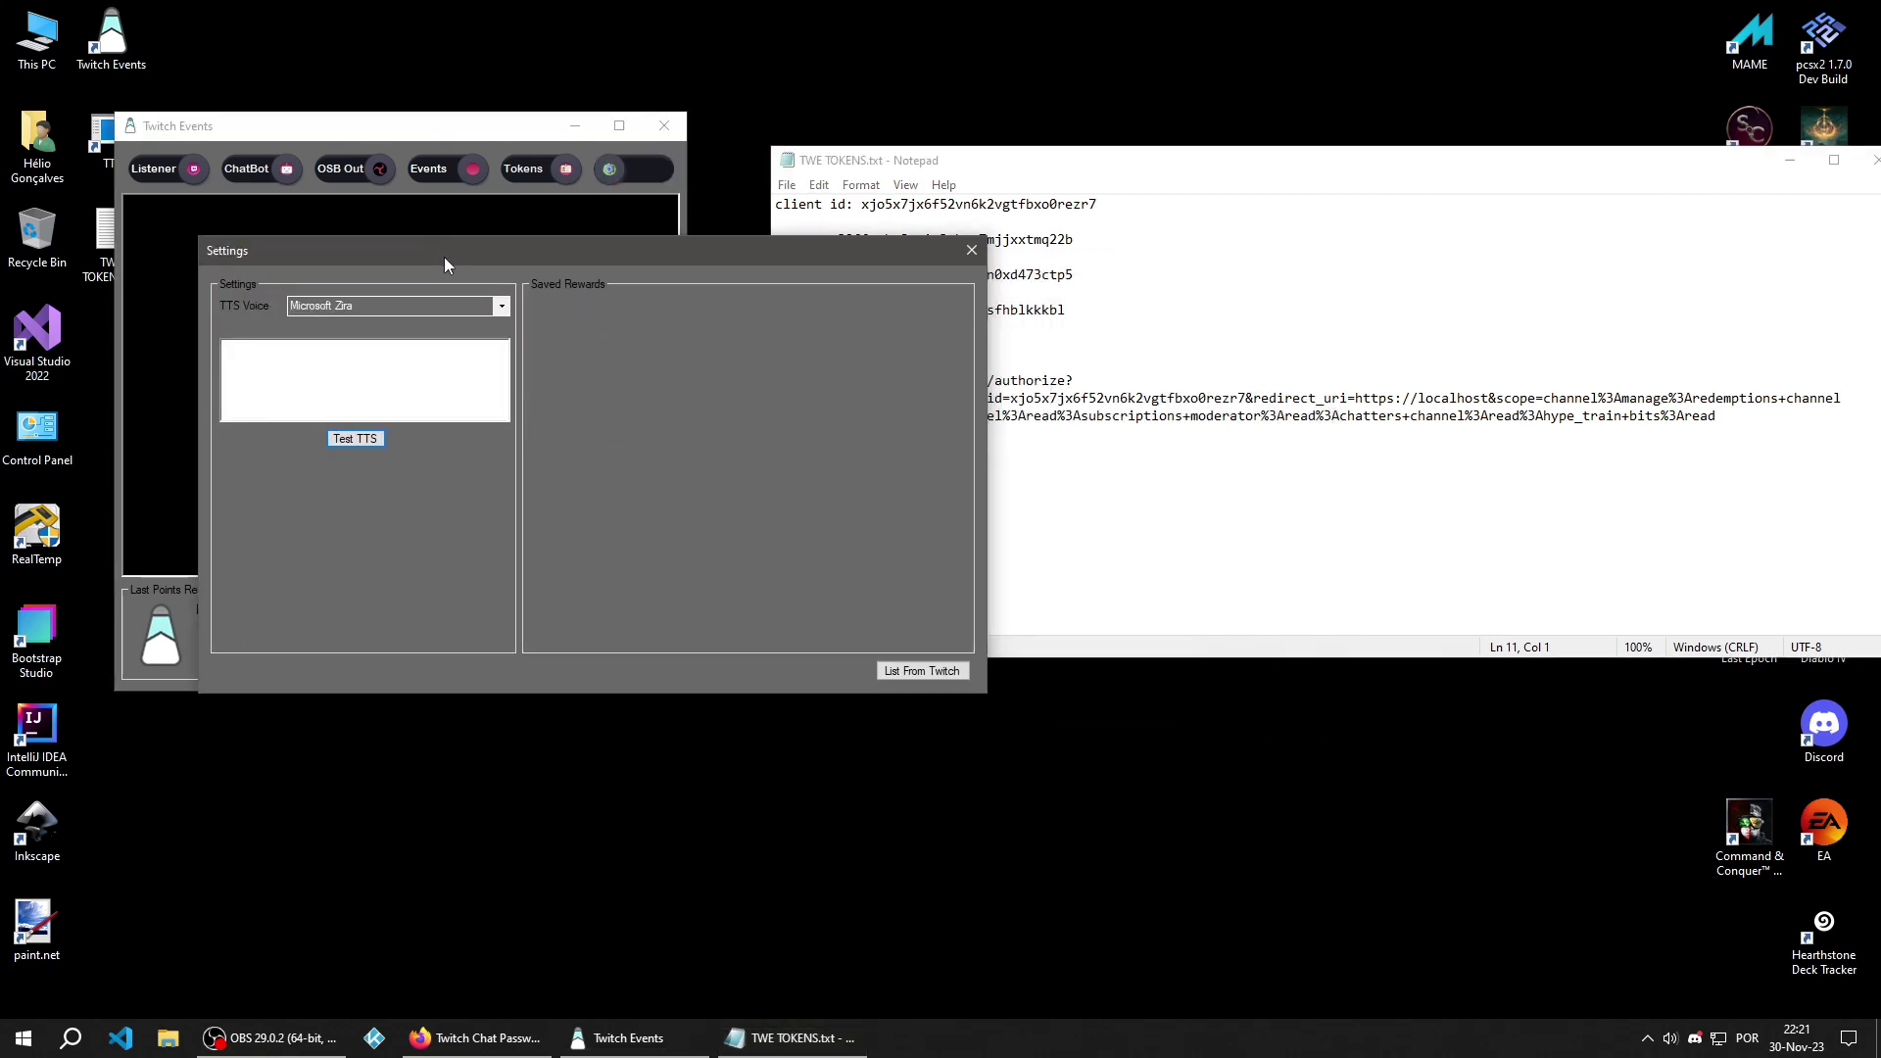
pyautogui.click(908, 672)
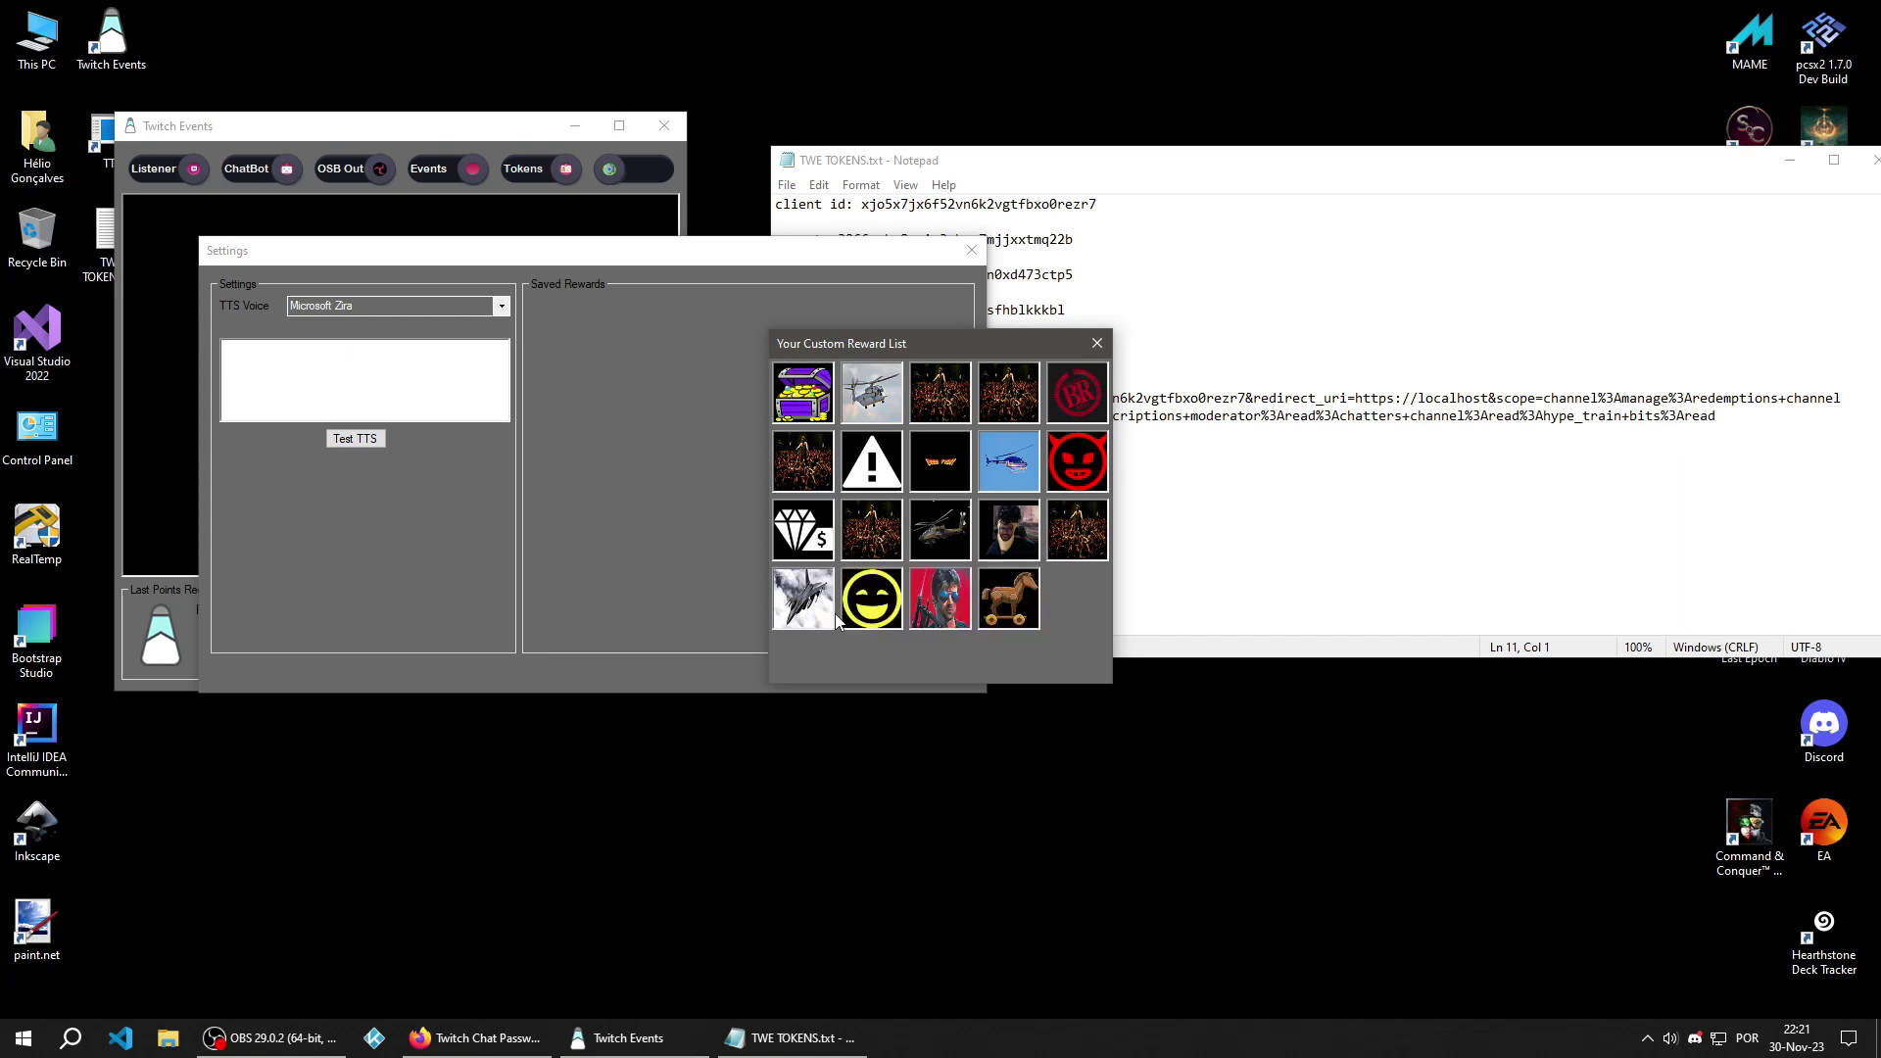
pyautogui.click(815, 419)
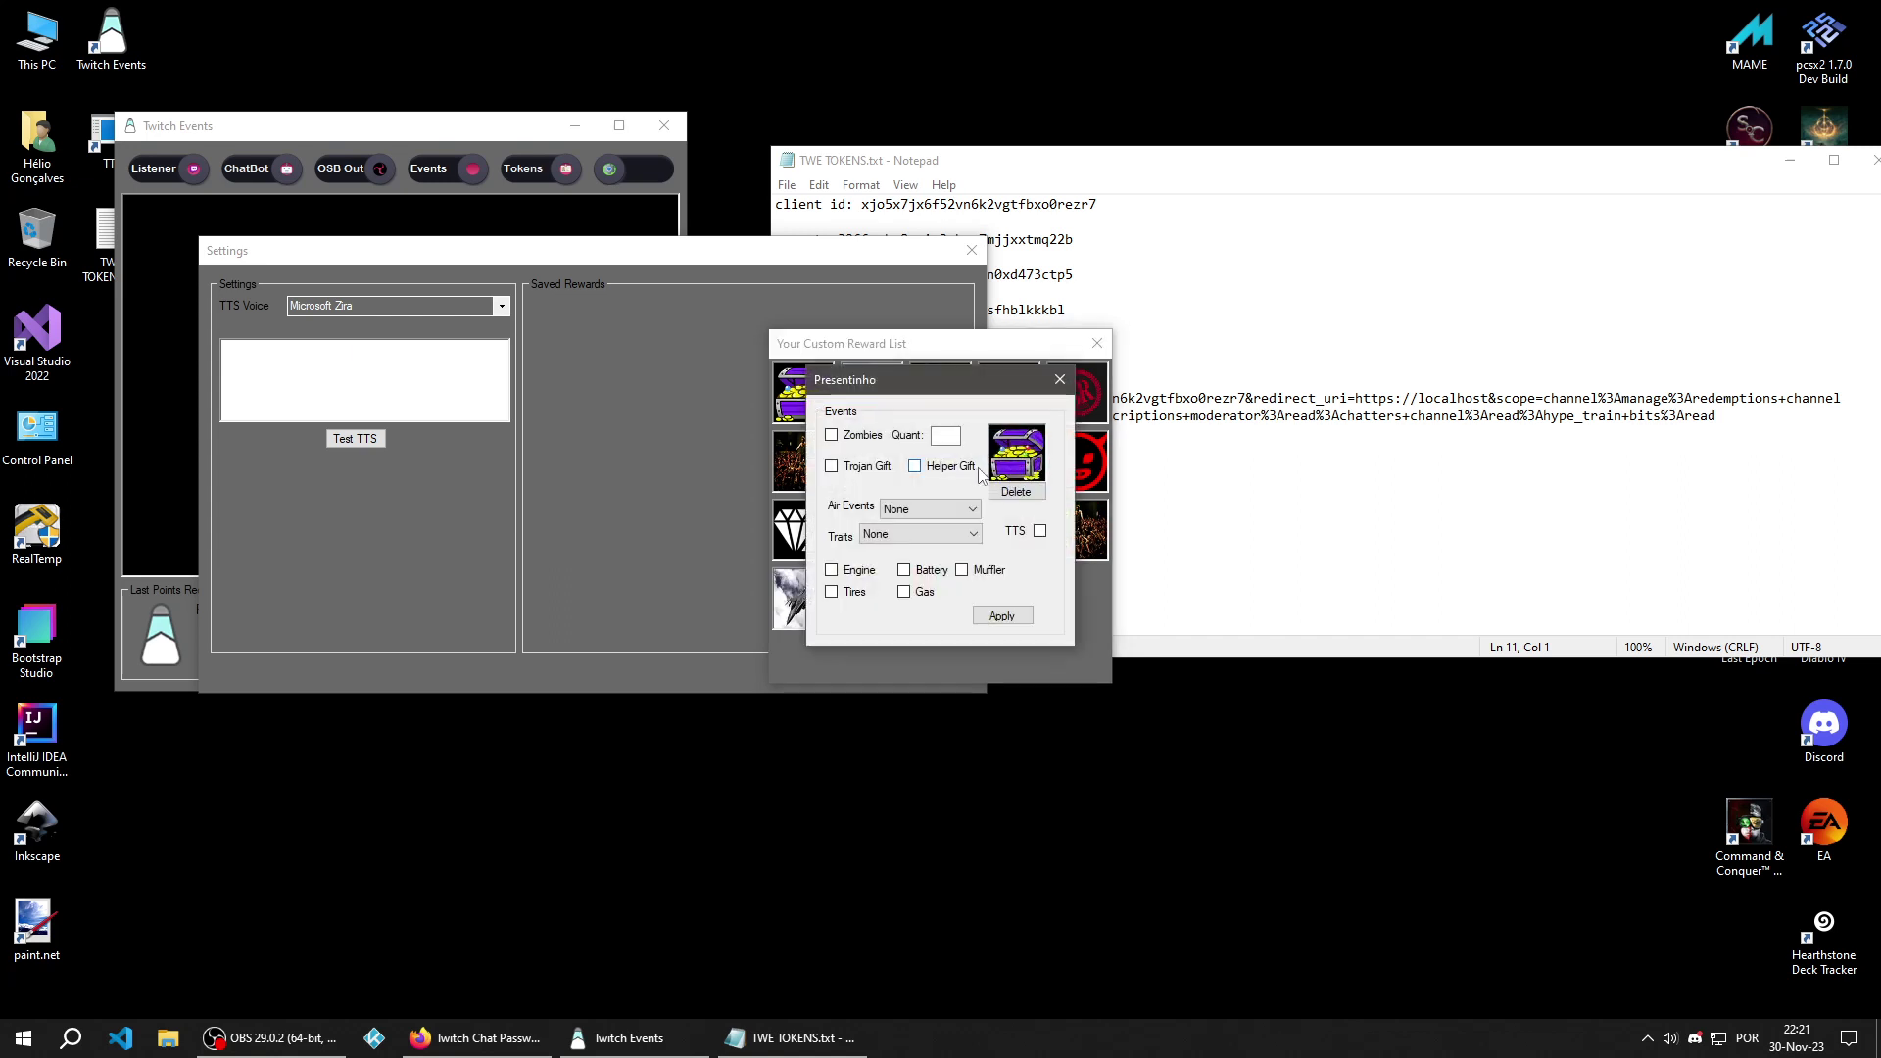
pyautogui.click(1003, 619)
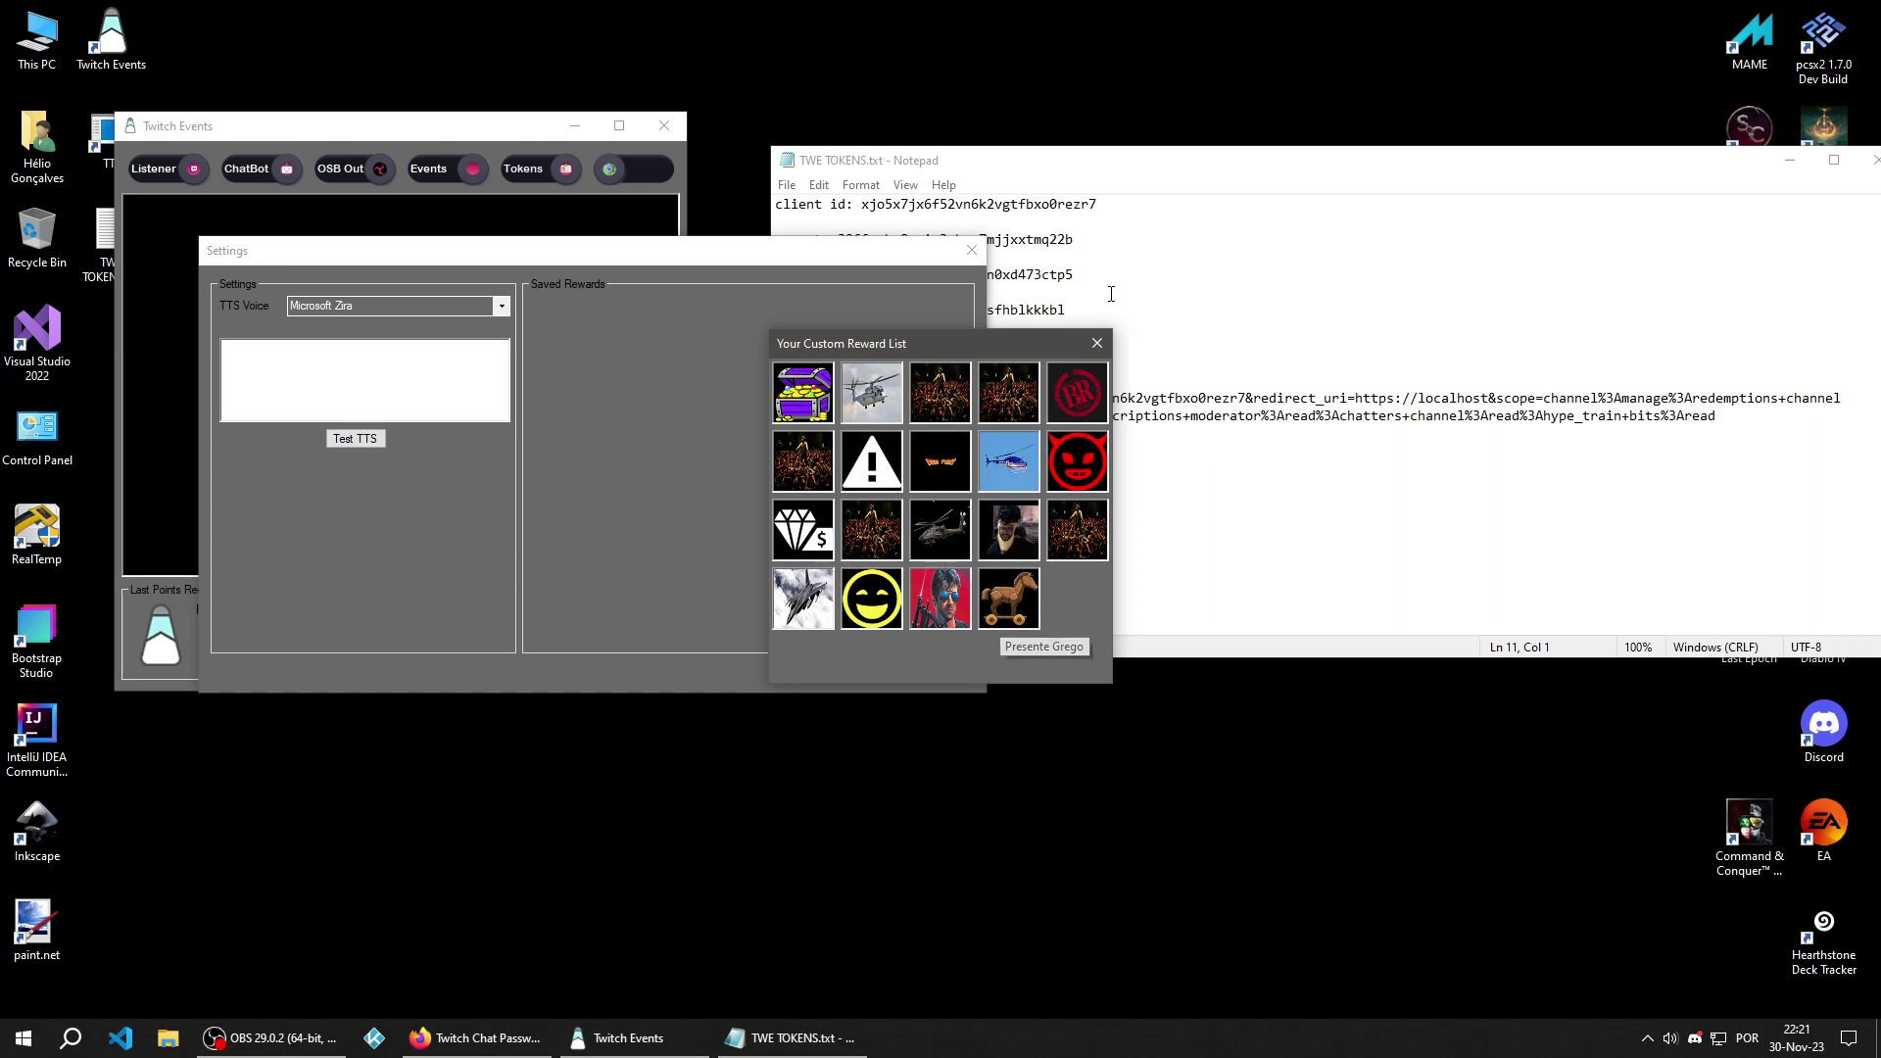
pyautogui.click(1097, 344)
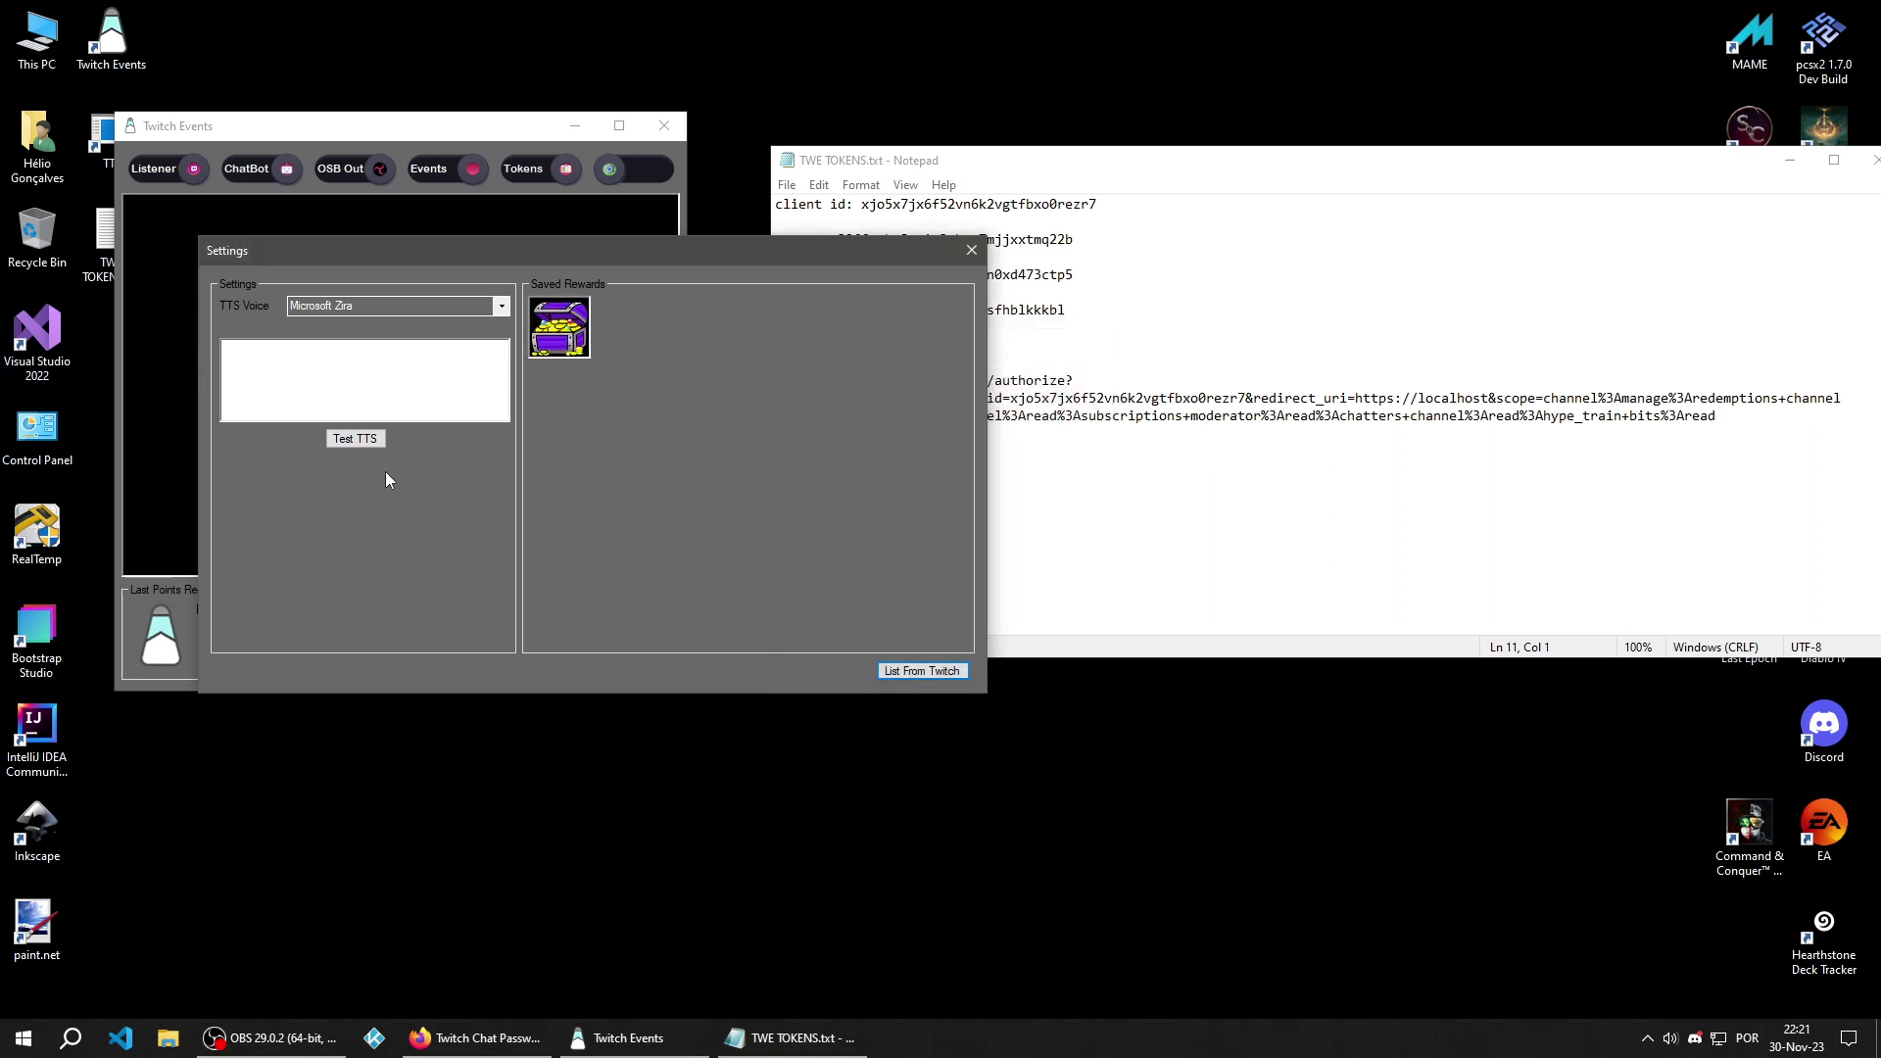
# - Close the Twitch Events Settings window
pyautogui.click(972, 252)
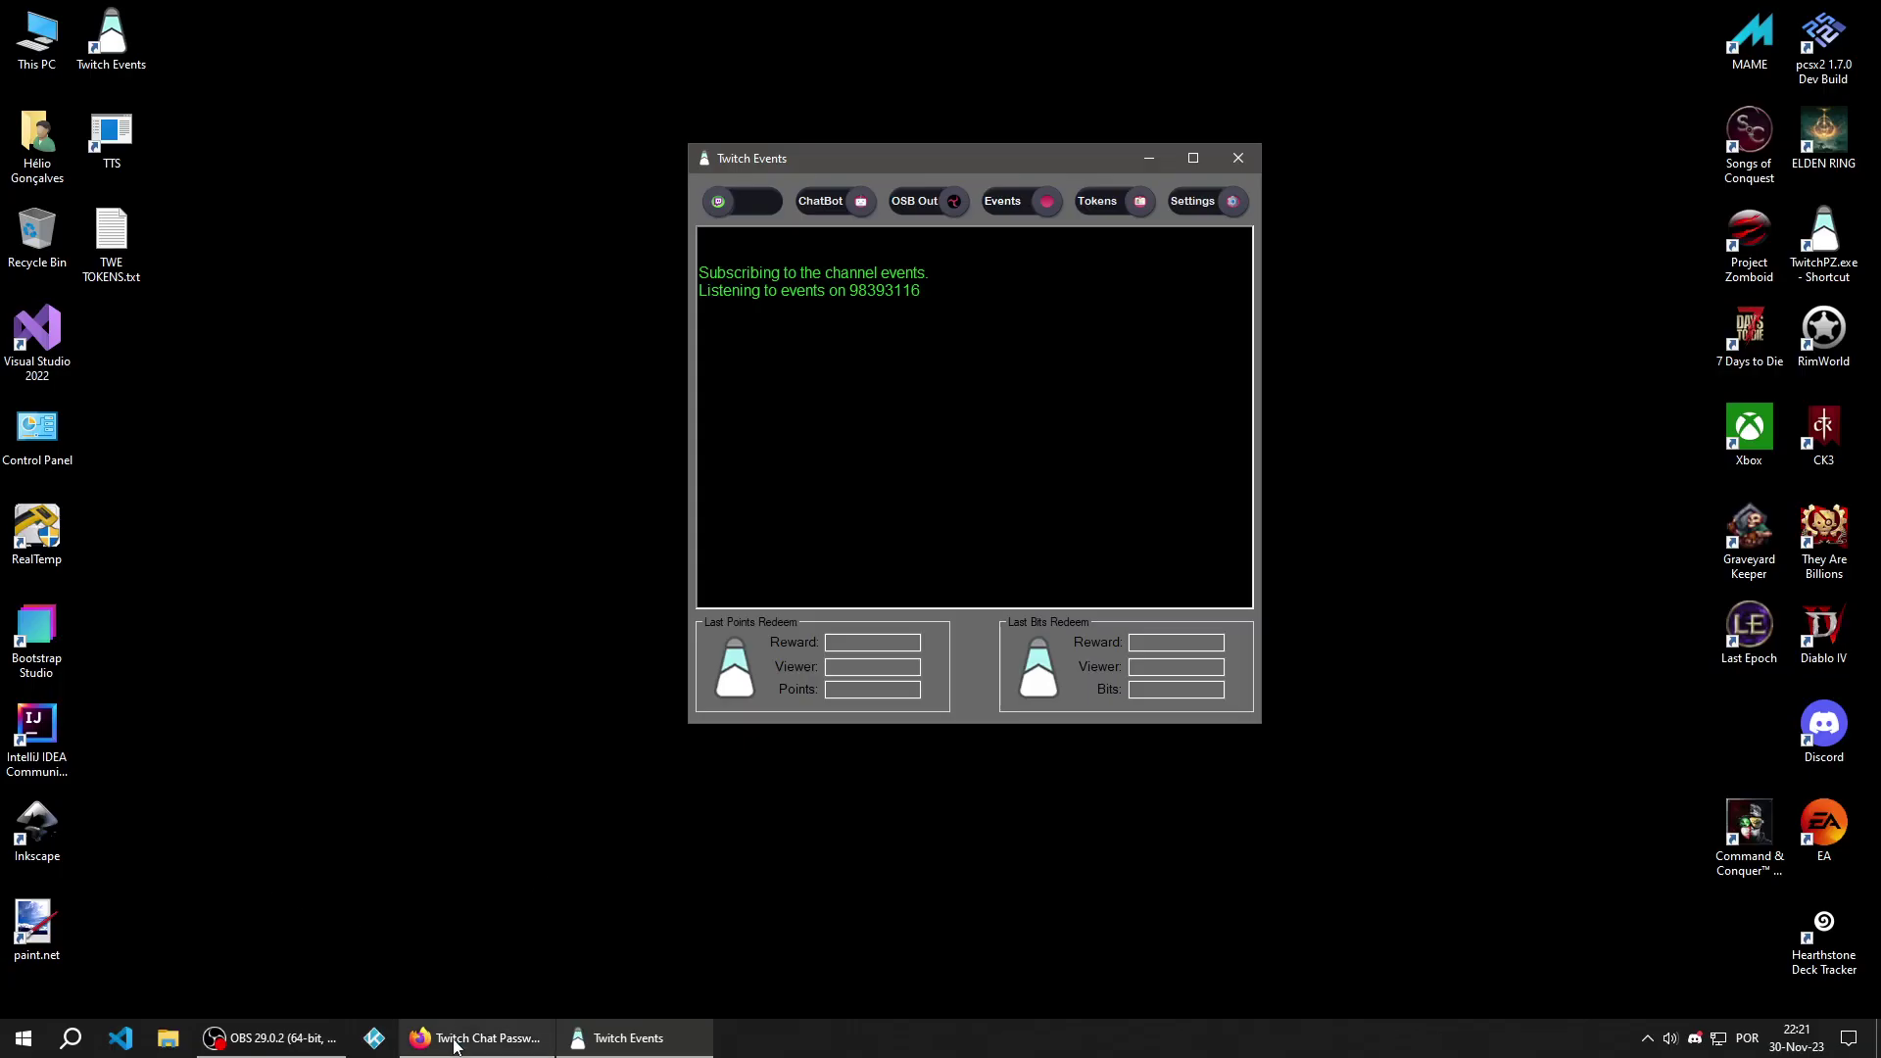
# - Arrange the browser beside Twitch Events with the channel's stream chat page open
pyautogui.click(478, 1037)
pyautogui.moveTo(867, 11); pyautogui.dragTo(1448, 176)
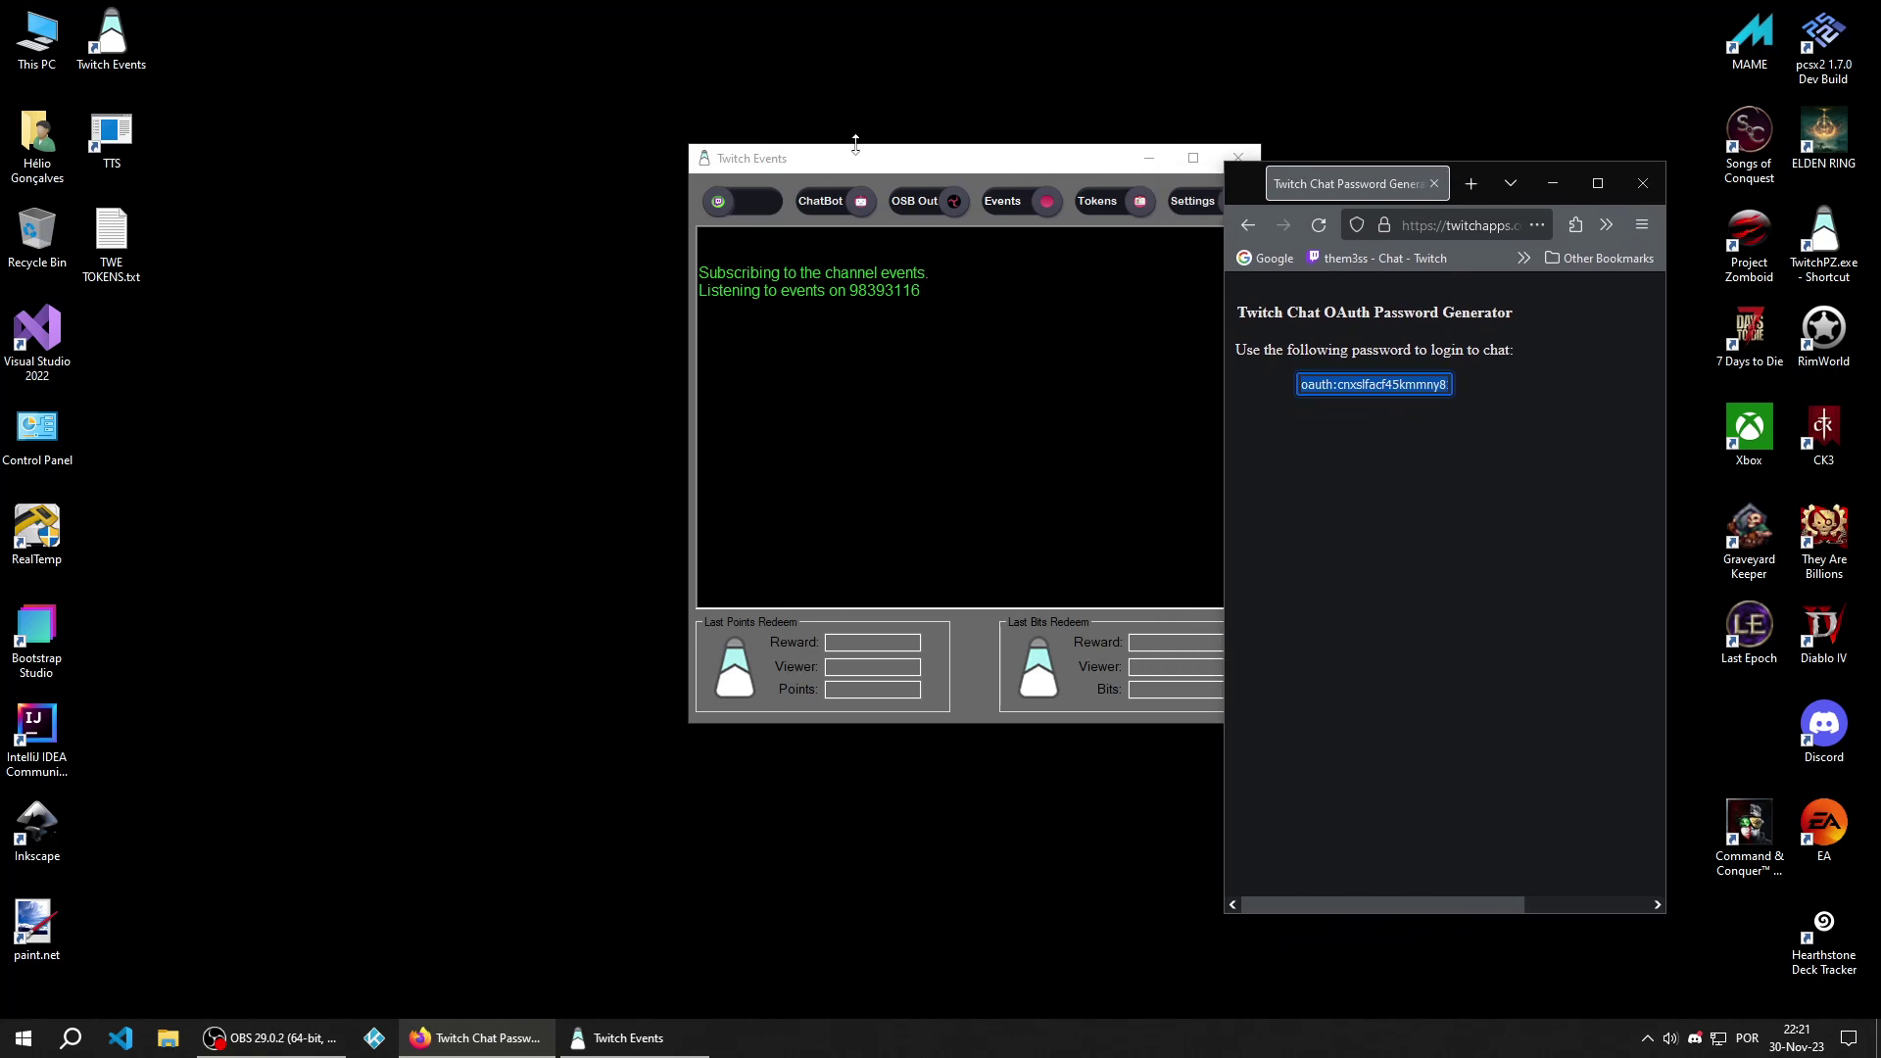
pyautogui.moveTo(854, 157); pyautogui.dragTo(640, 135)
pyautogui.click(1354, 257)
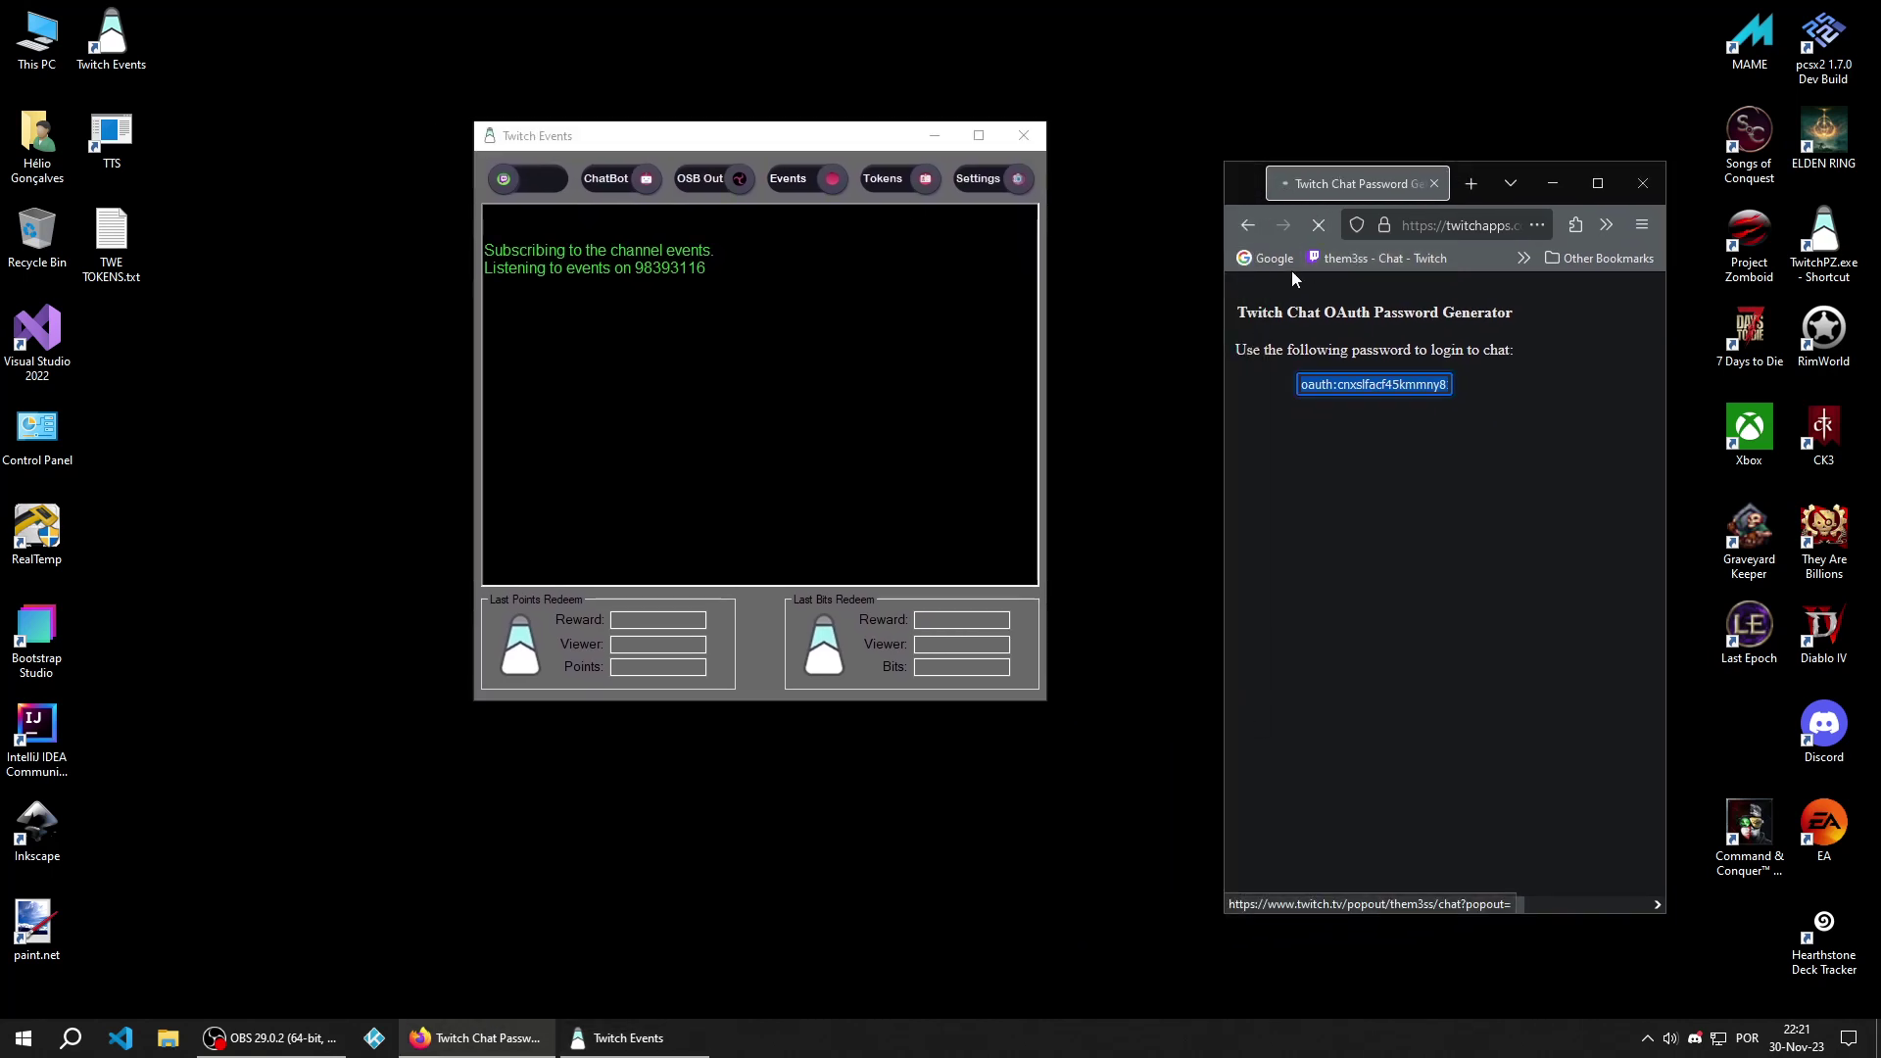
pyautogui.moveTo(1237, 181); pyautogui.dragTo(1149, 102)
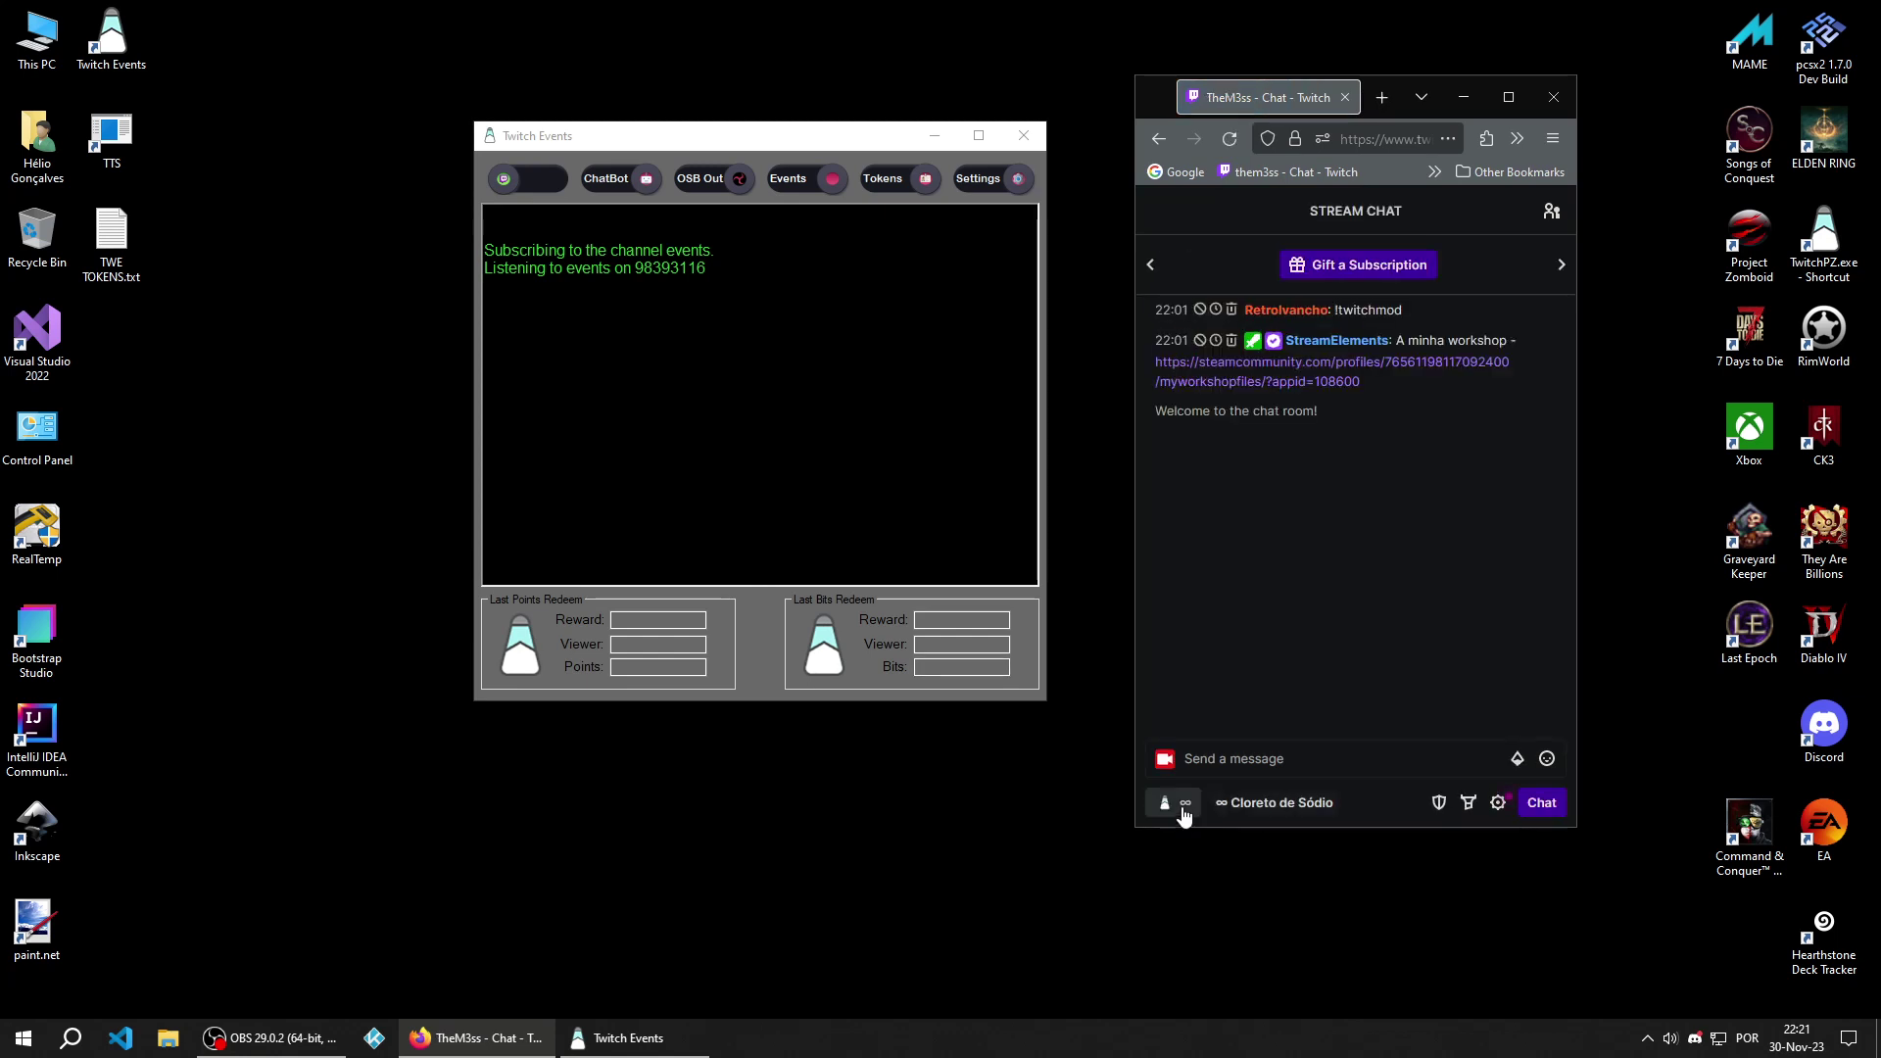
# - Redeem the Presentinho reward for 50 points and turn on the Events log
pyautogui.click(1182, 809)
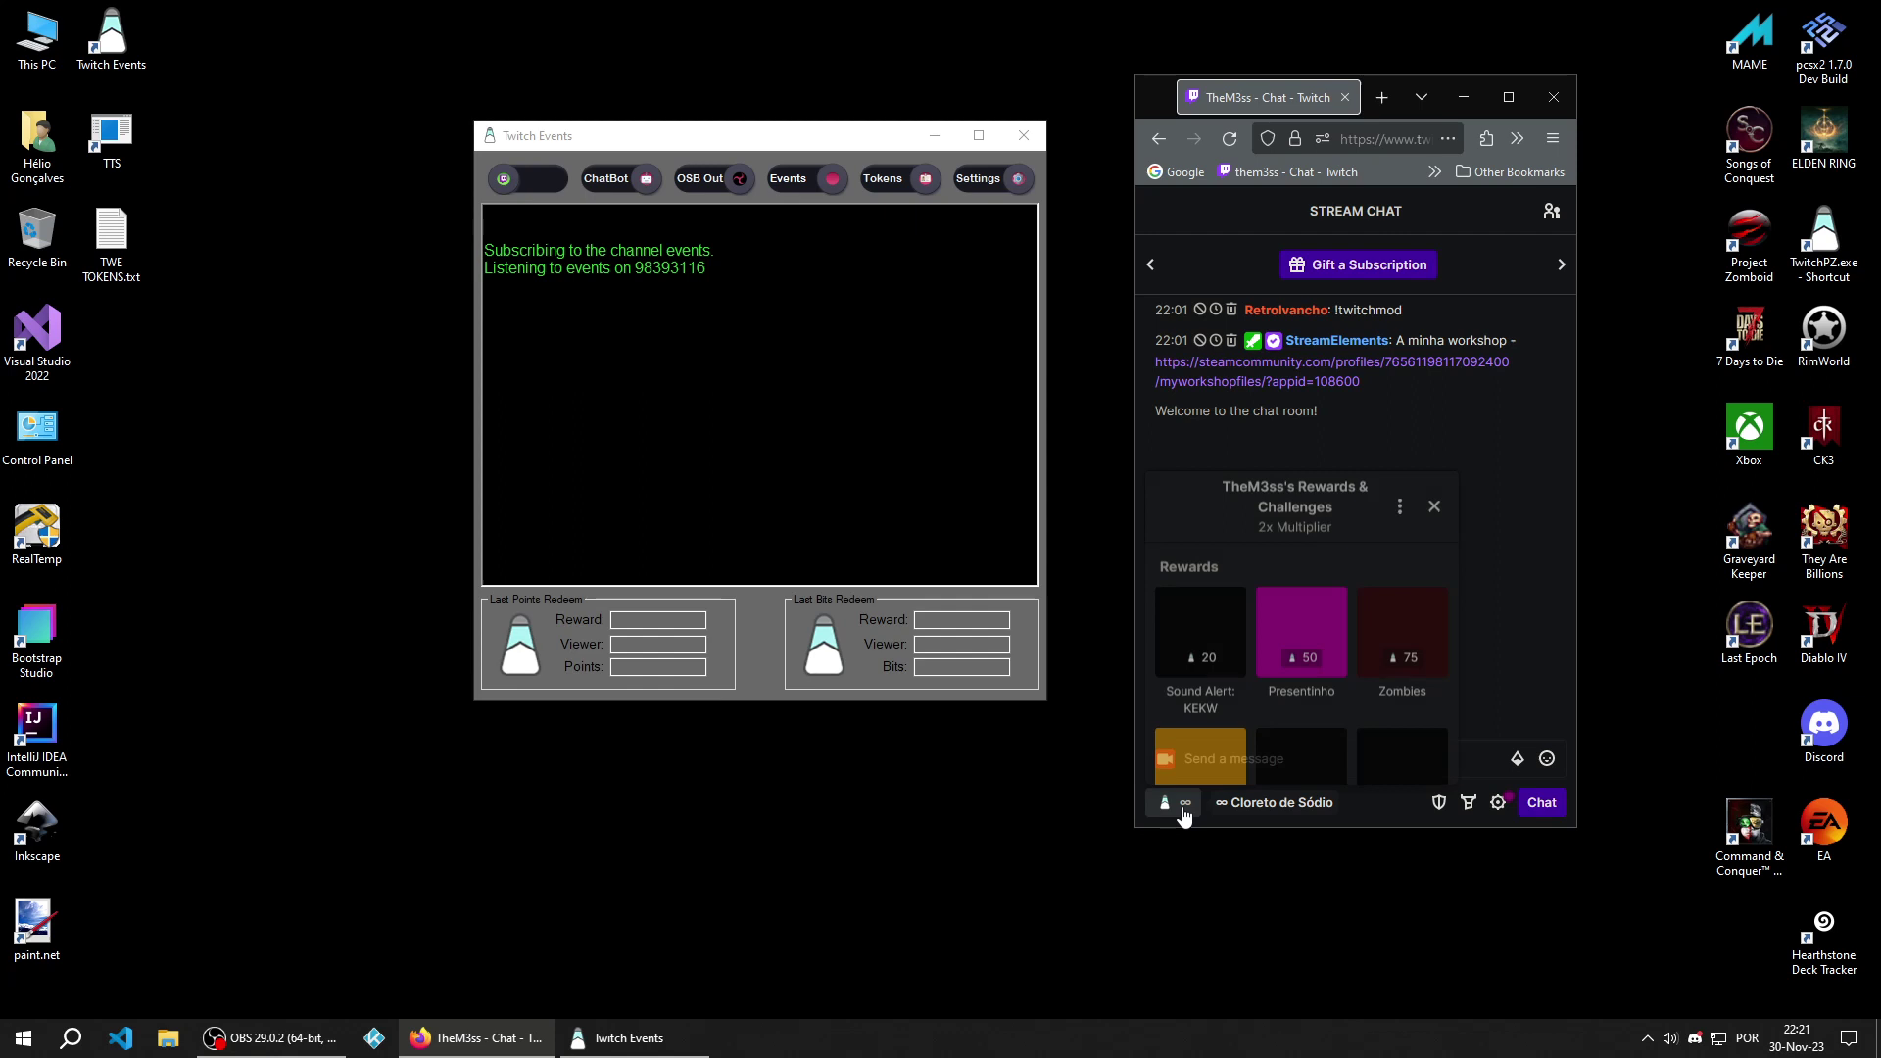
pyautogui.click(1290, 647)
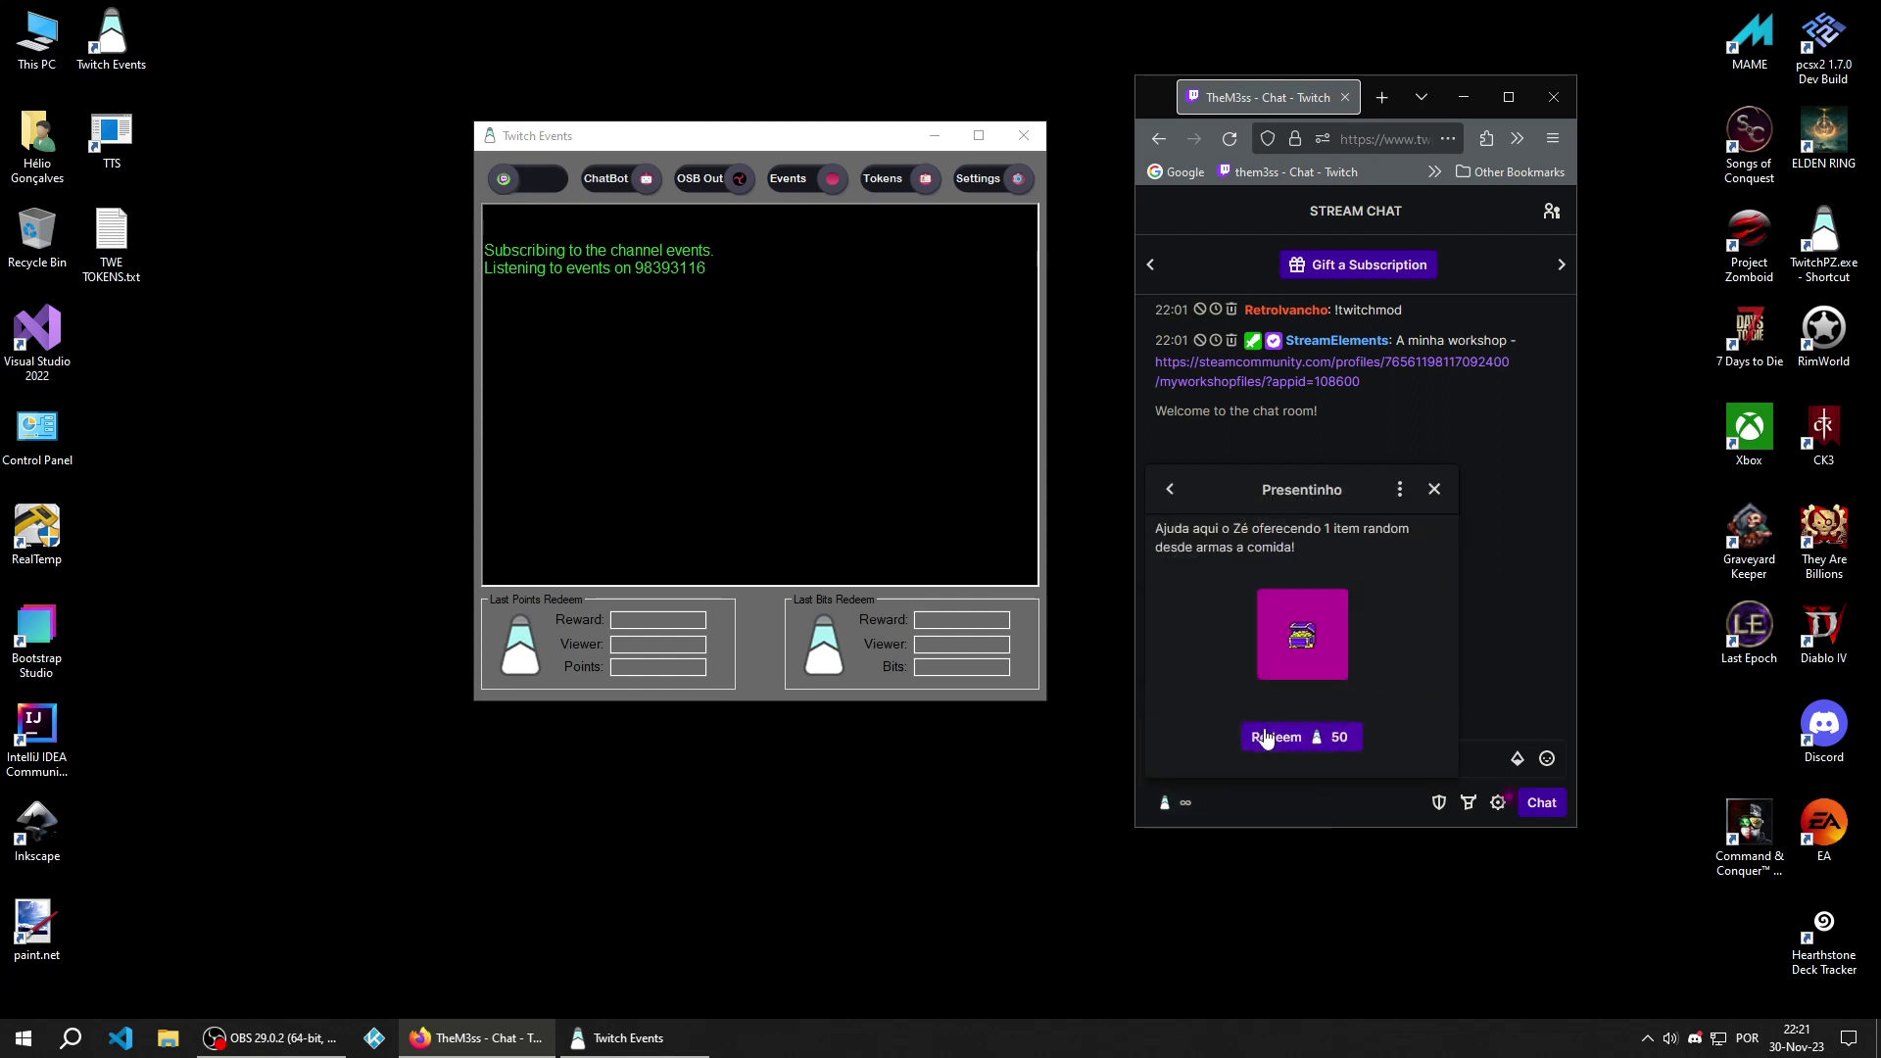
pyautogui.click(1262, 732)
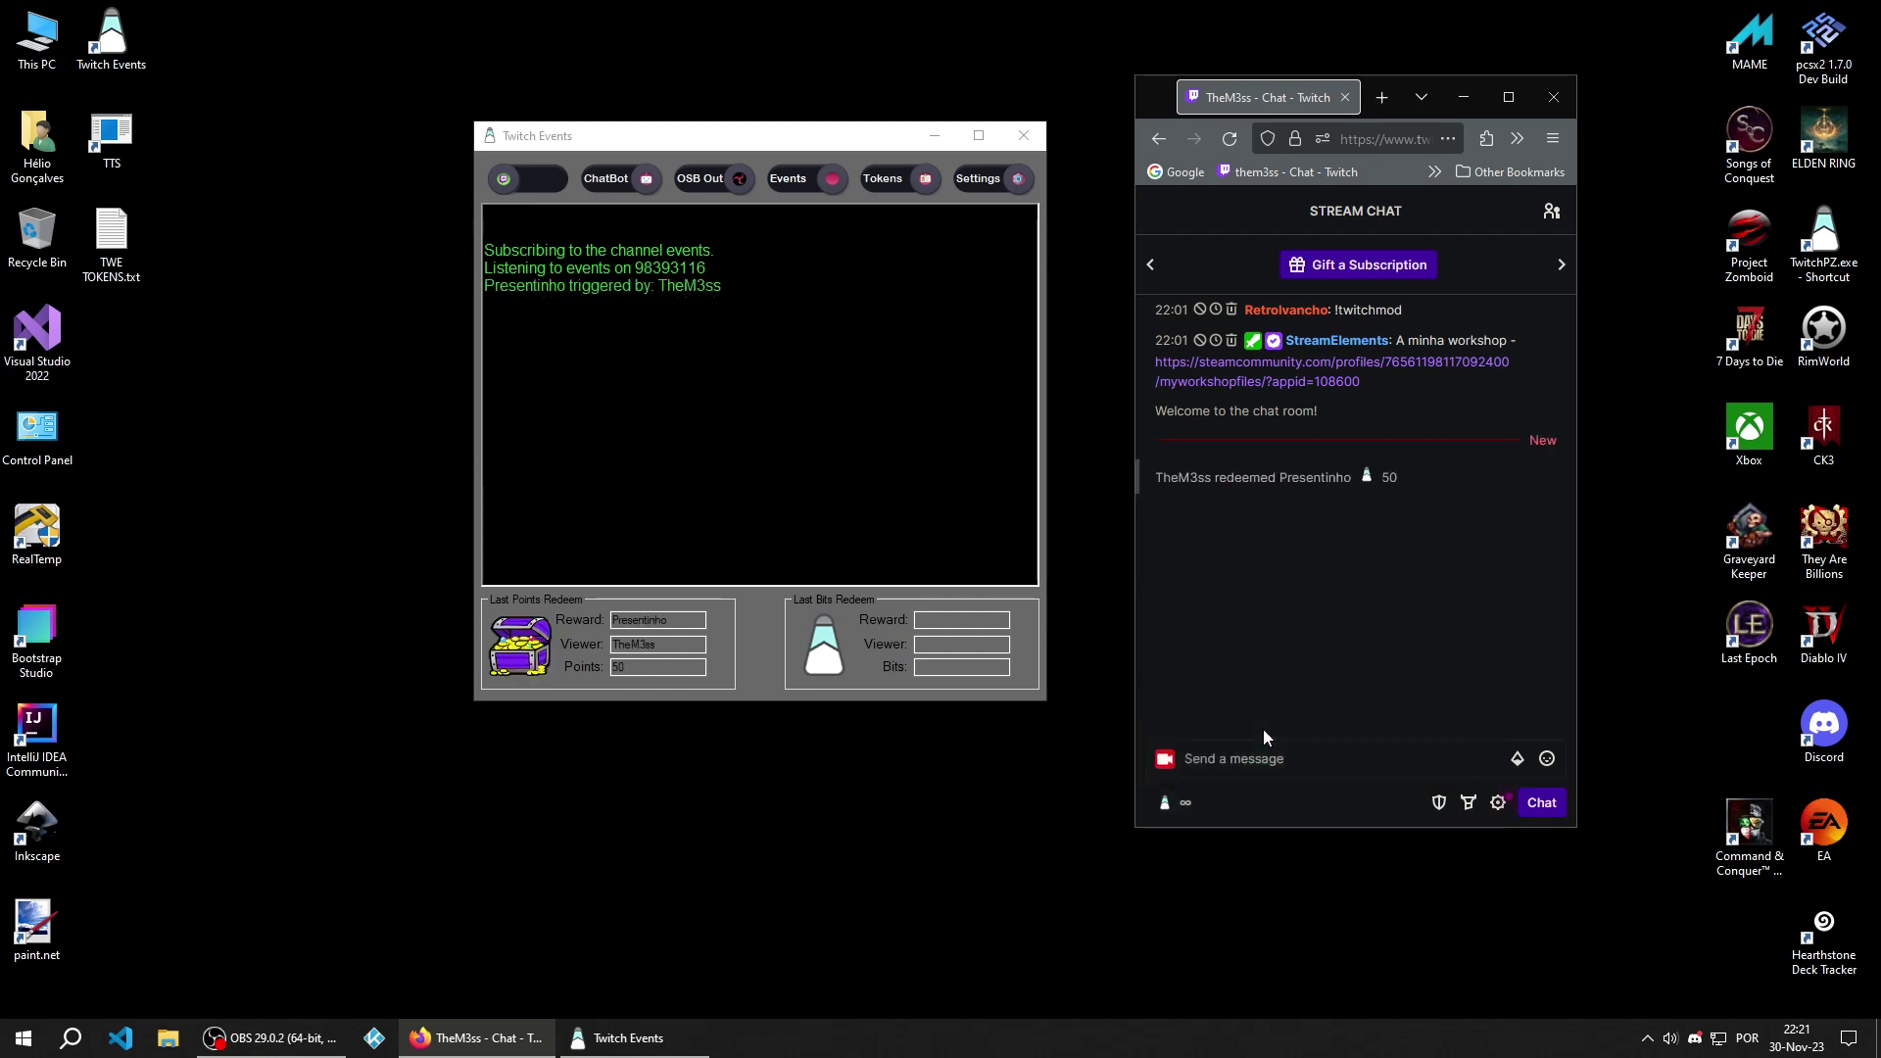
pyautogui.click(815, 185)
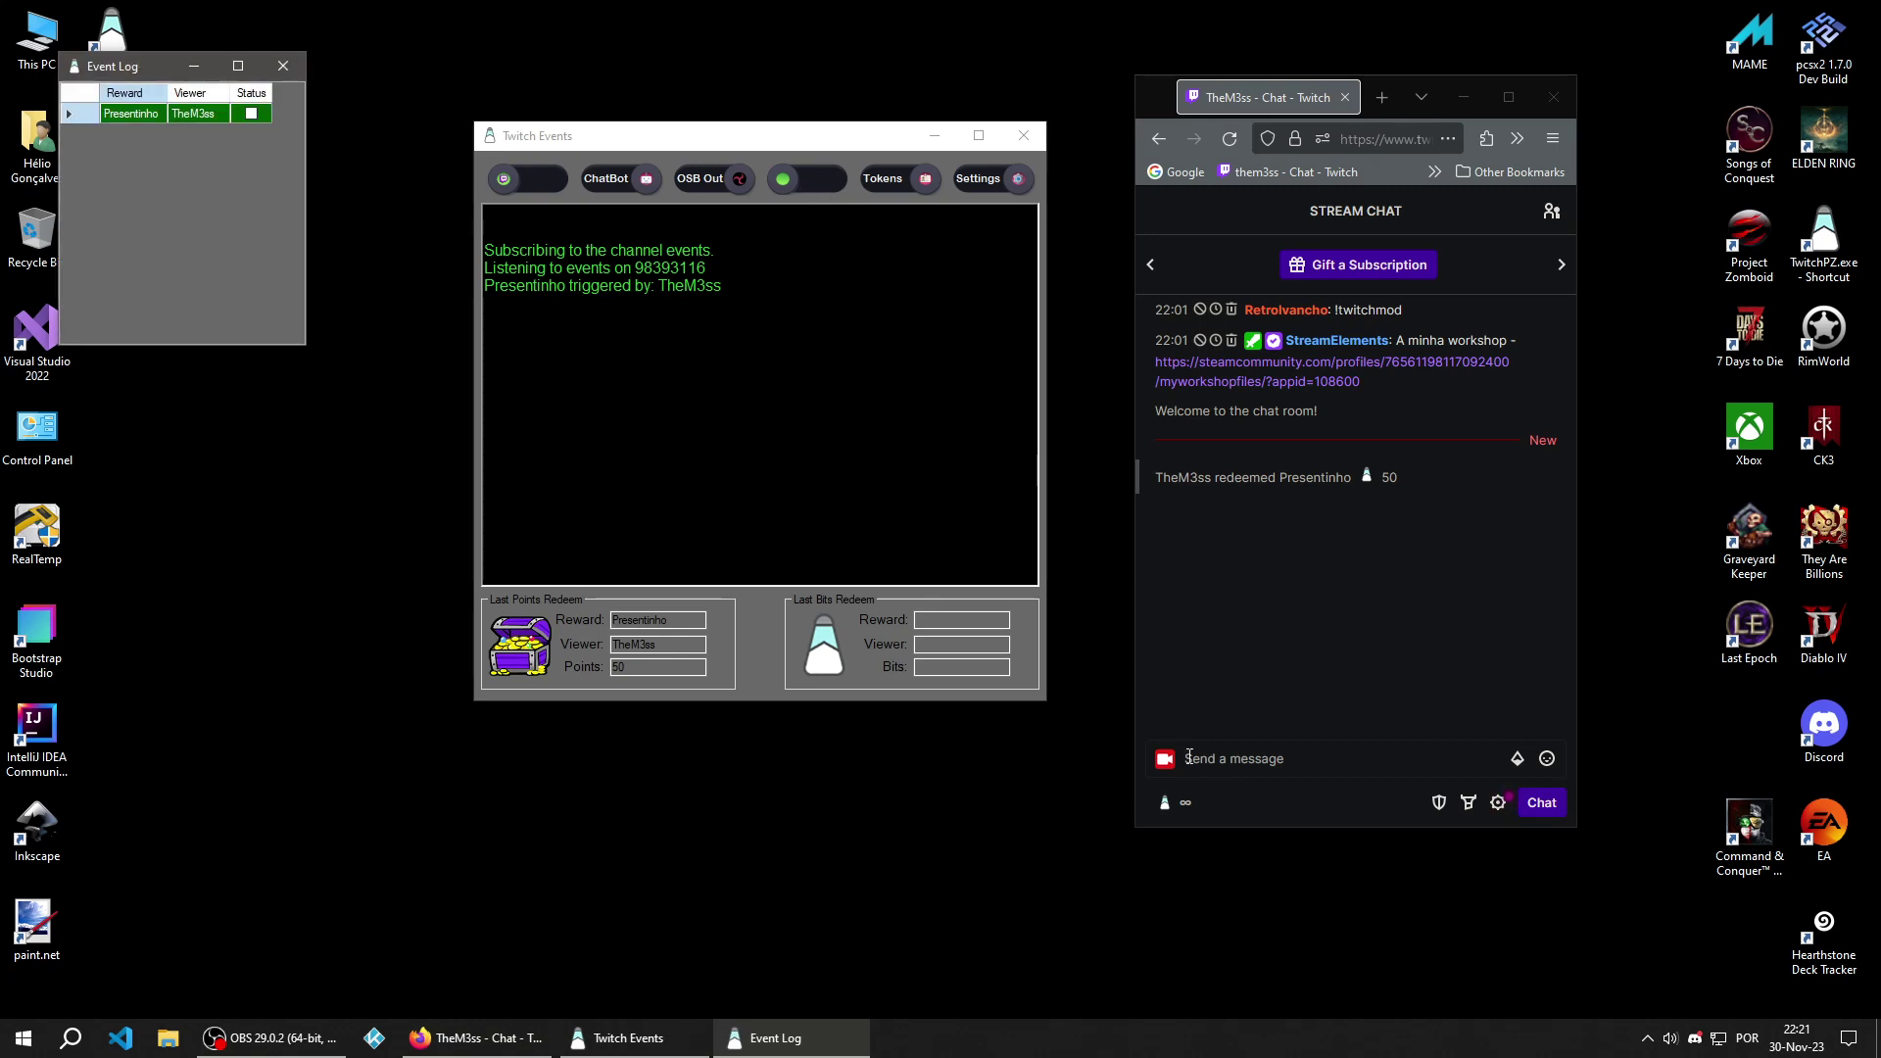
# - Redeem the Zombies reward for 75 points
pyautogui.click(1165, 805)
pyautogui.click(1393, 653)
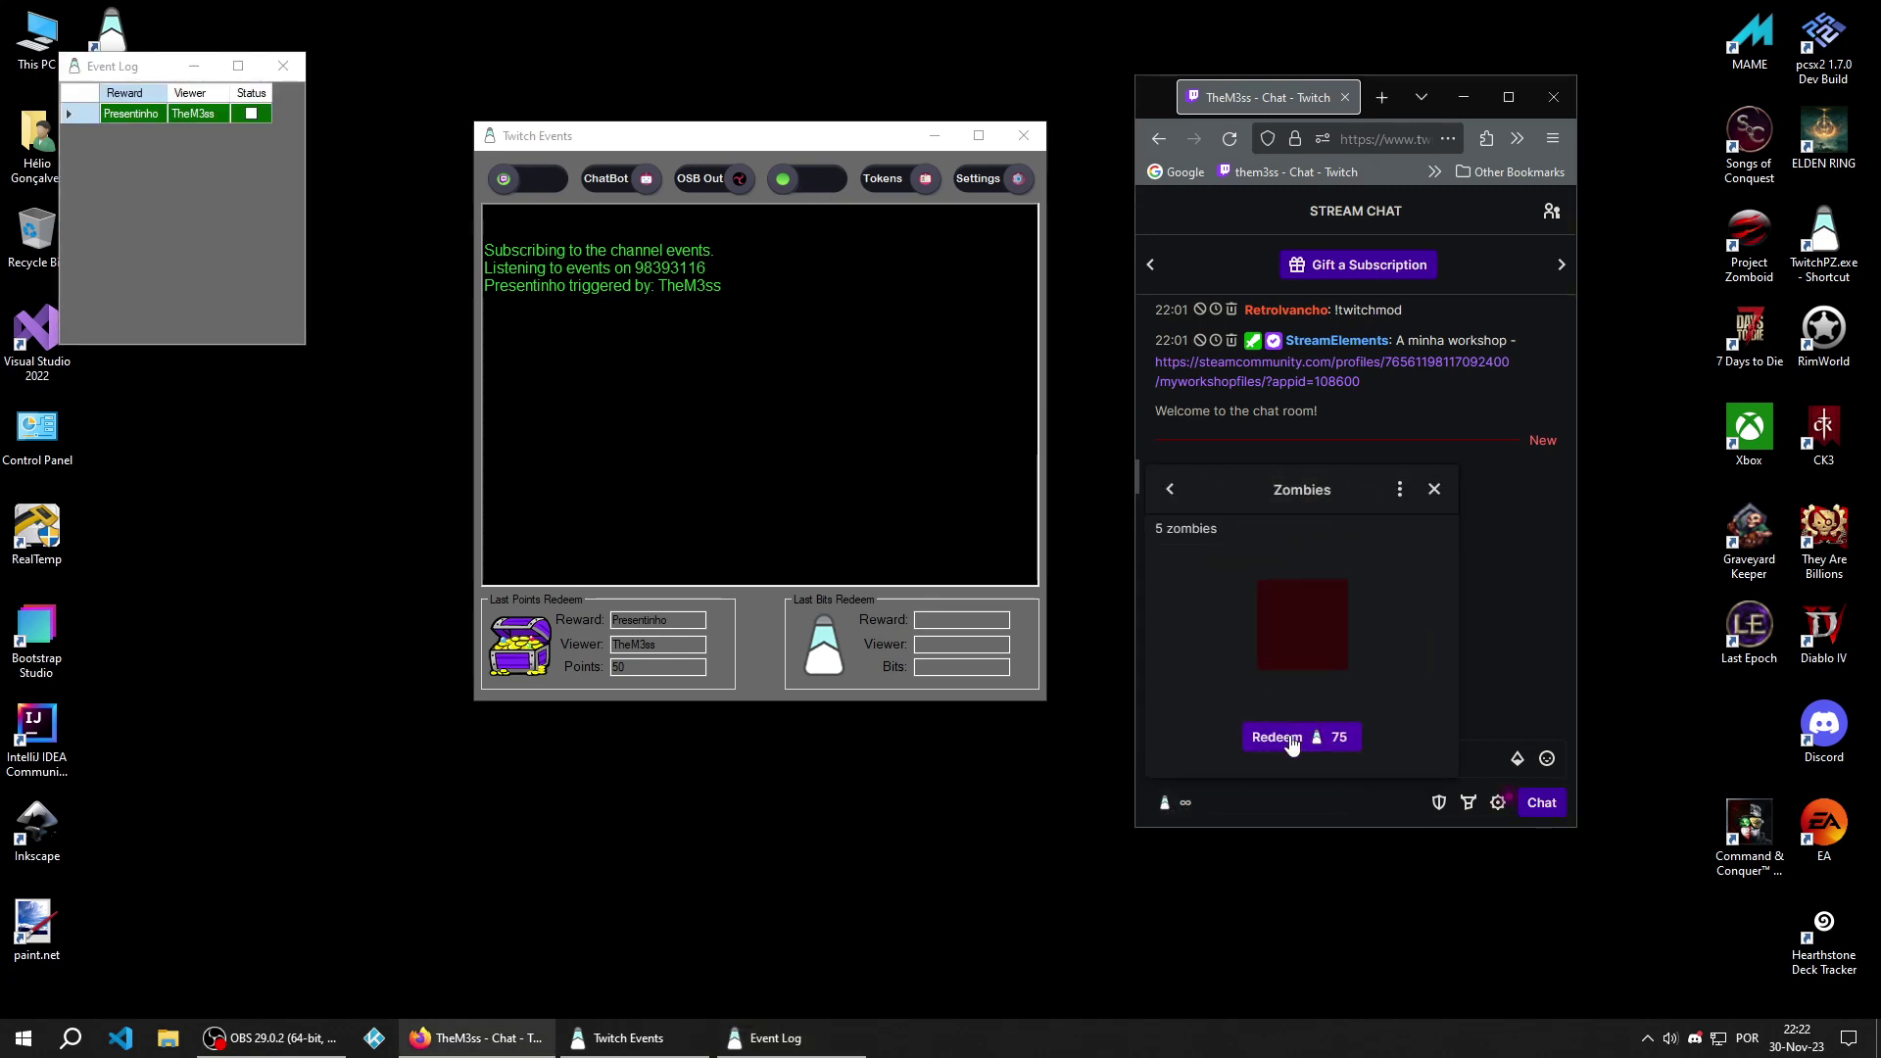
pyautogui.click(1289, 739)
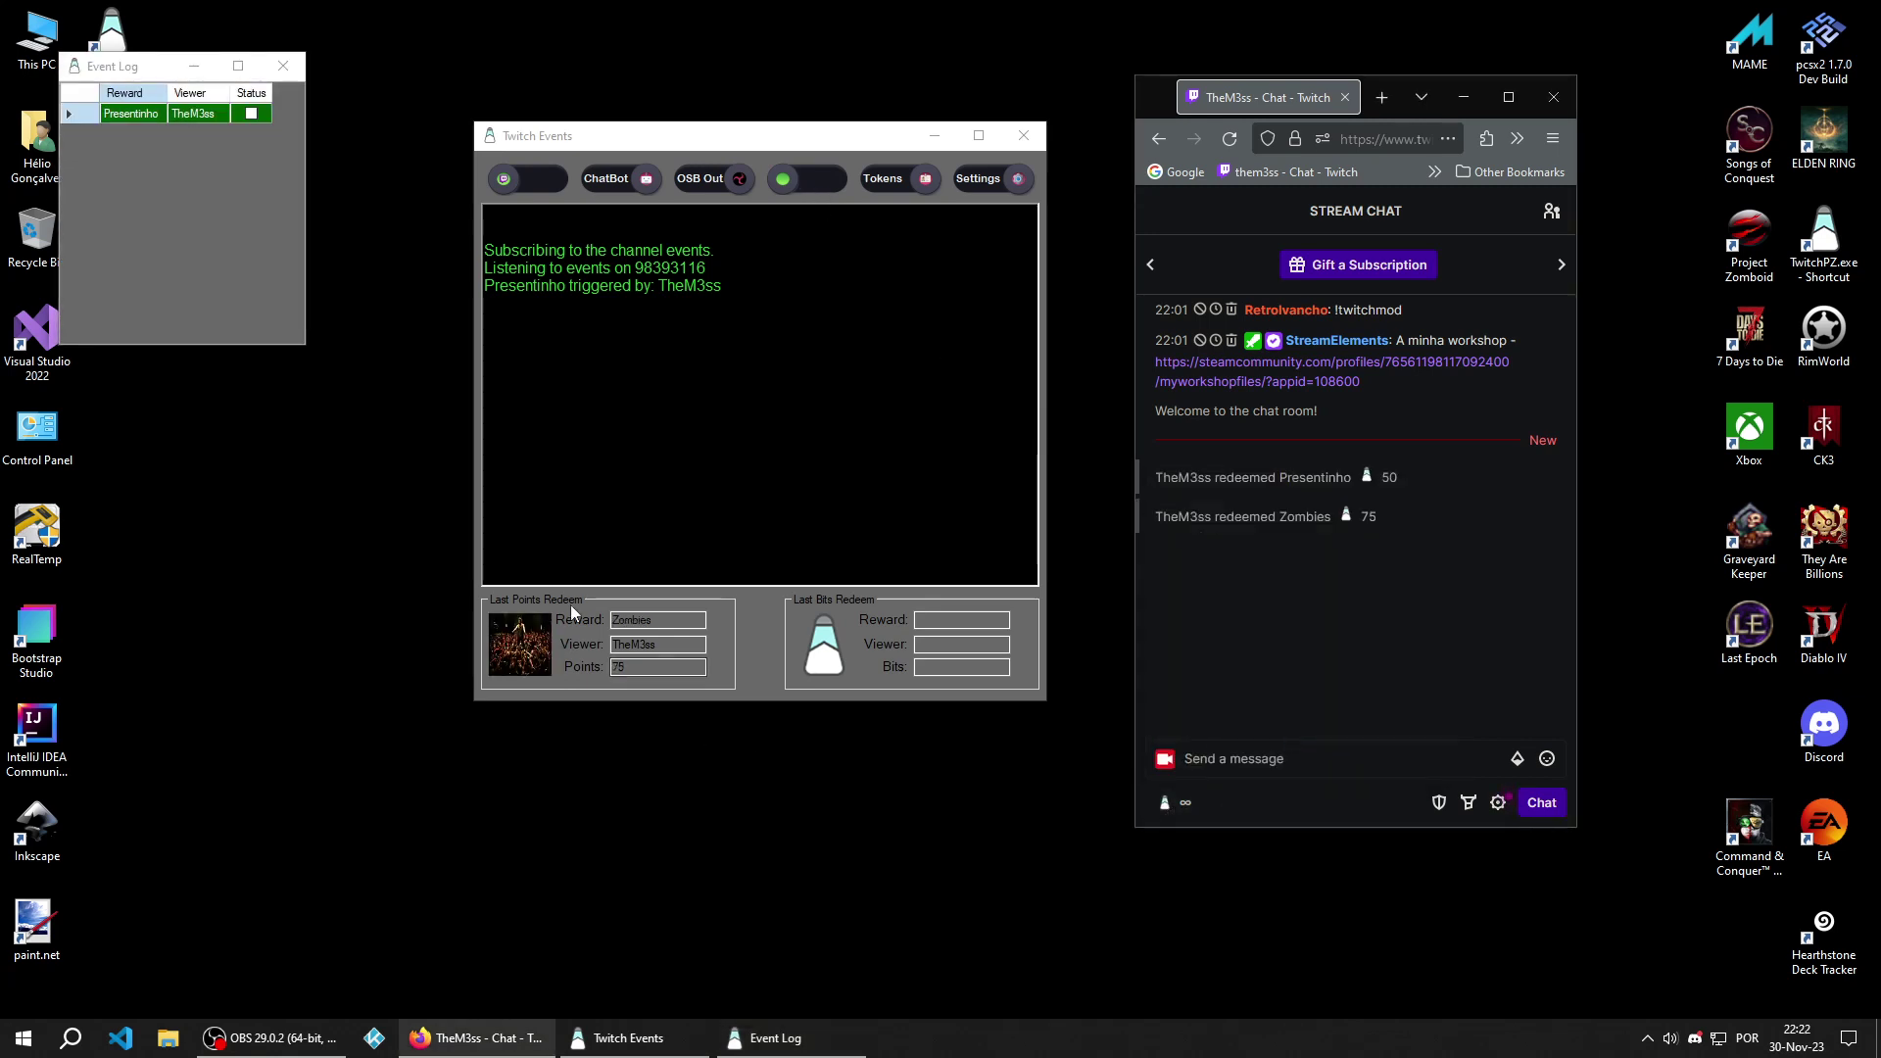
# - Add the Battle Royale reward from Twitch's custom rewards list to the saved rewards
pyautogui.click(976, 178)
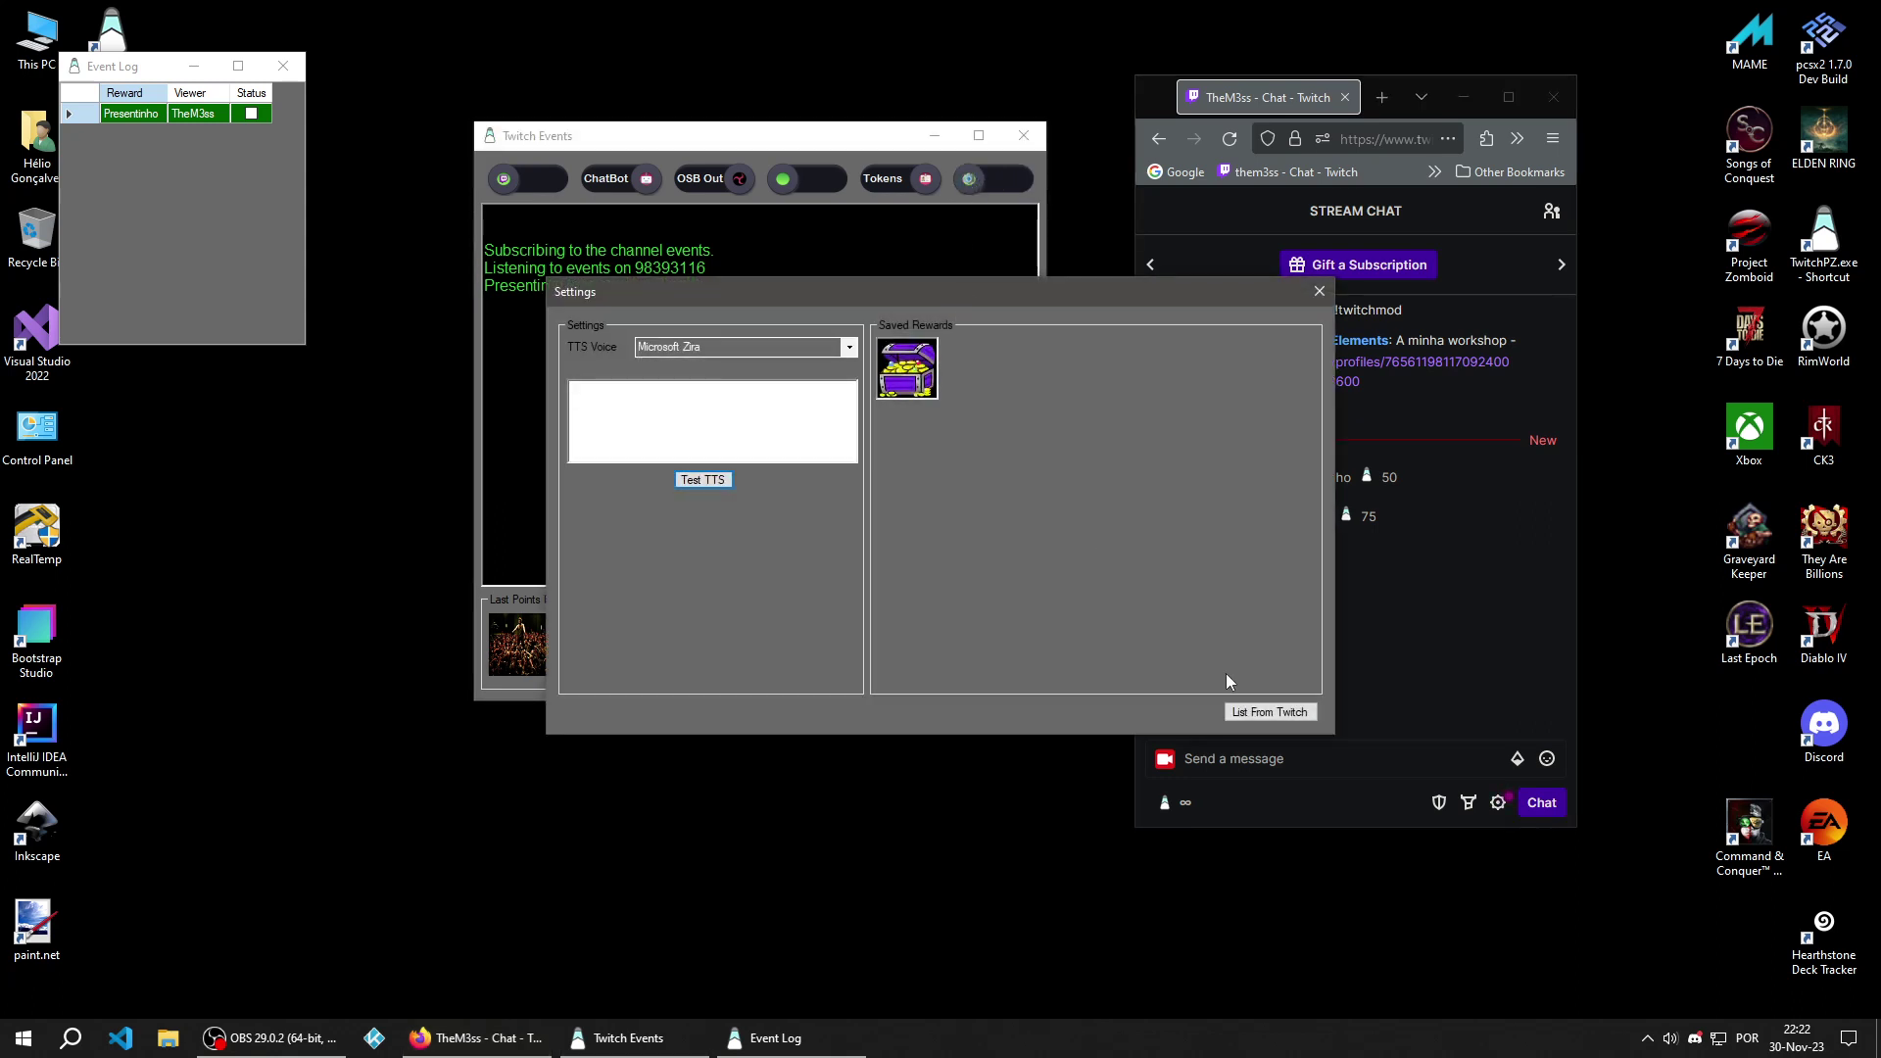
pyautogui.click(1257, 713)
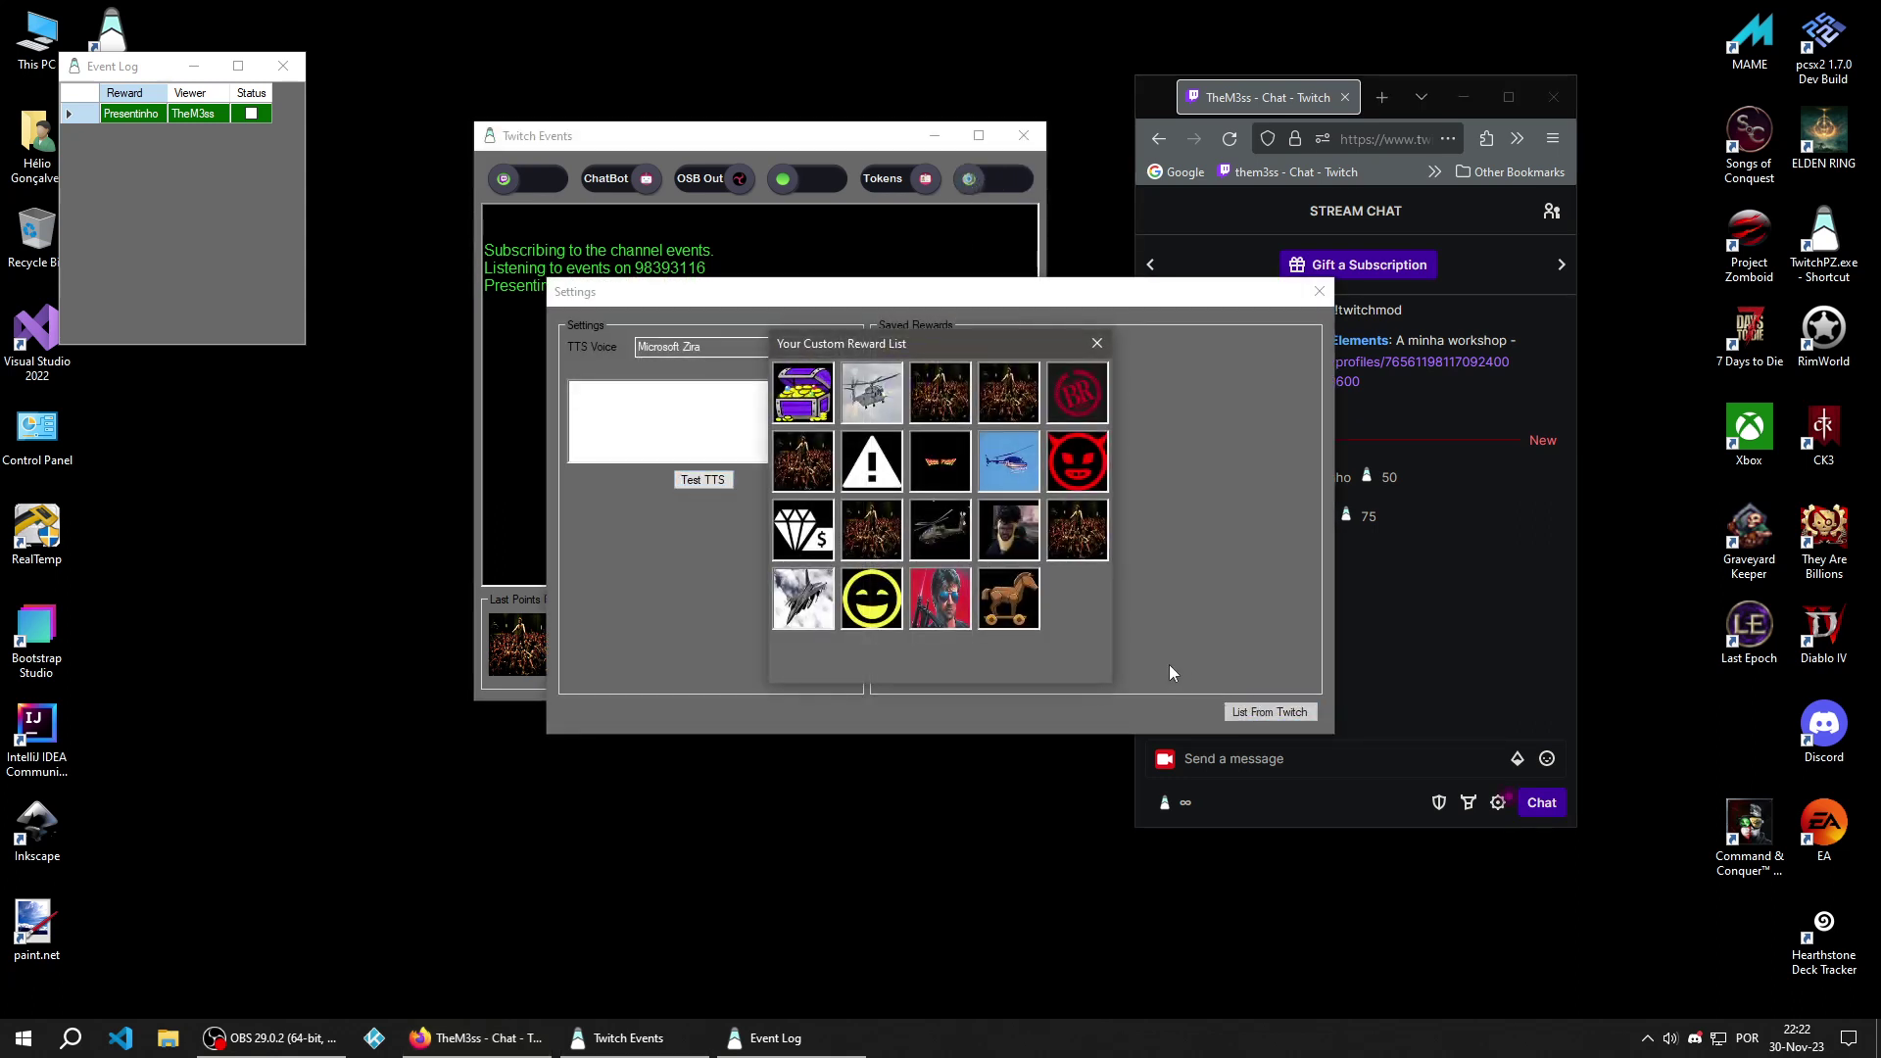
pyautogui.click(1076, 397)
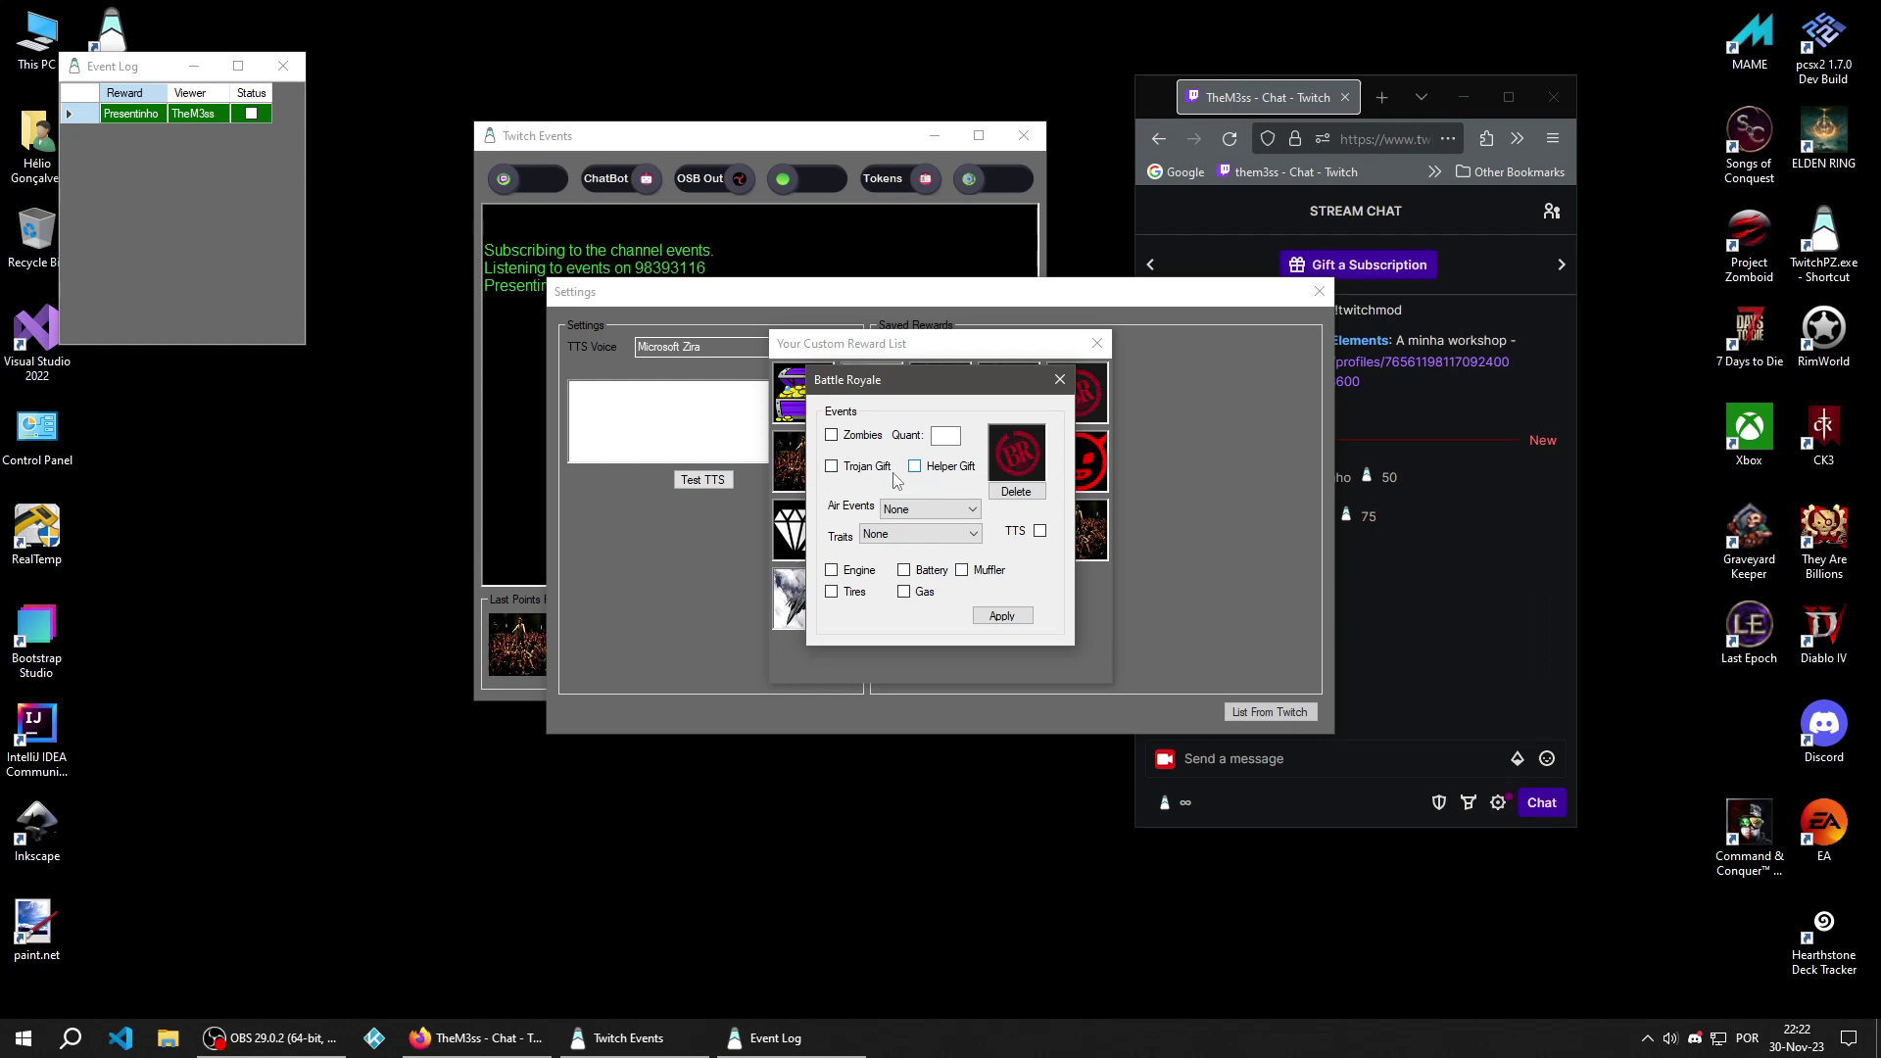
pyautogui.click(1001, 615)
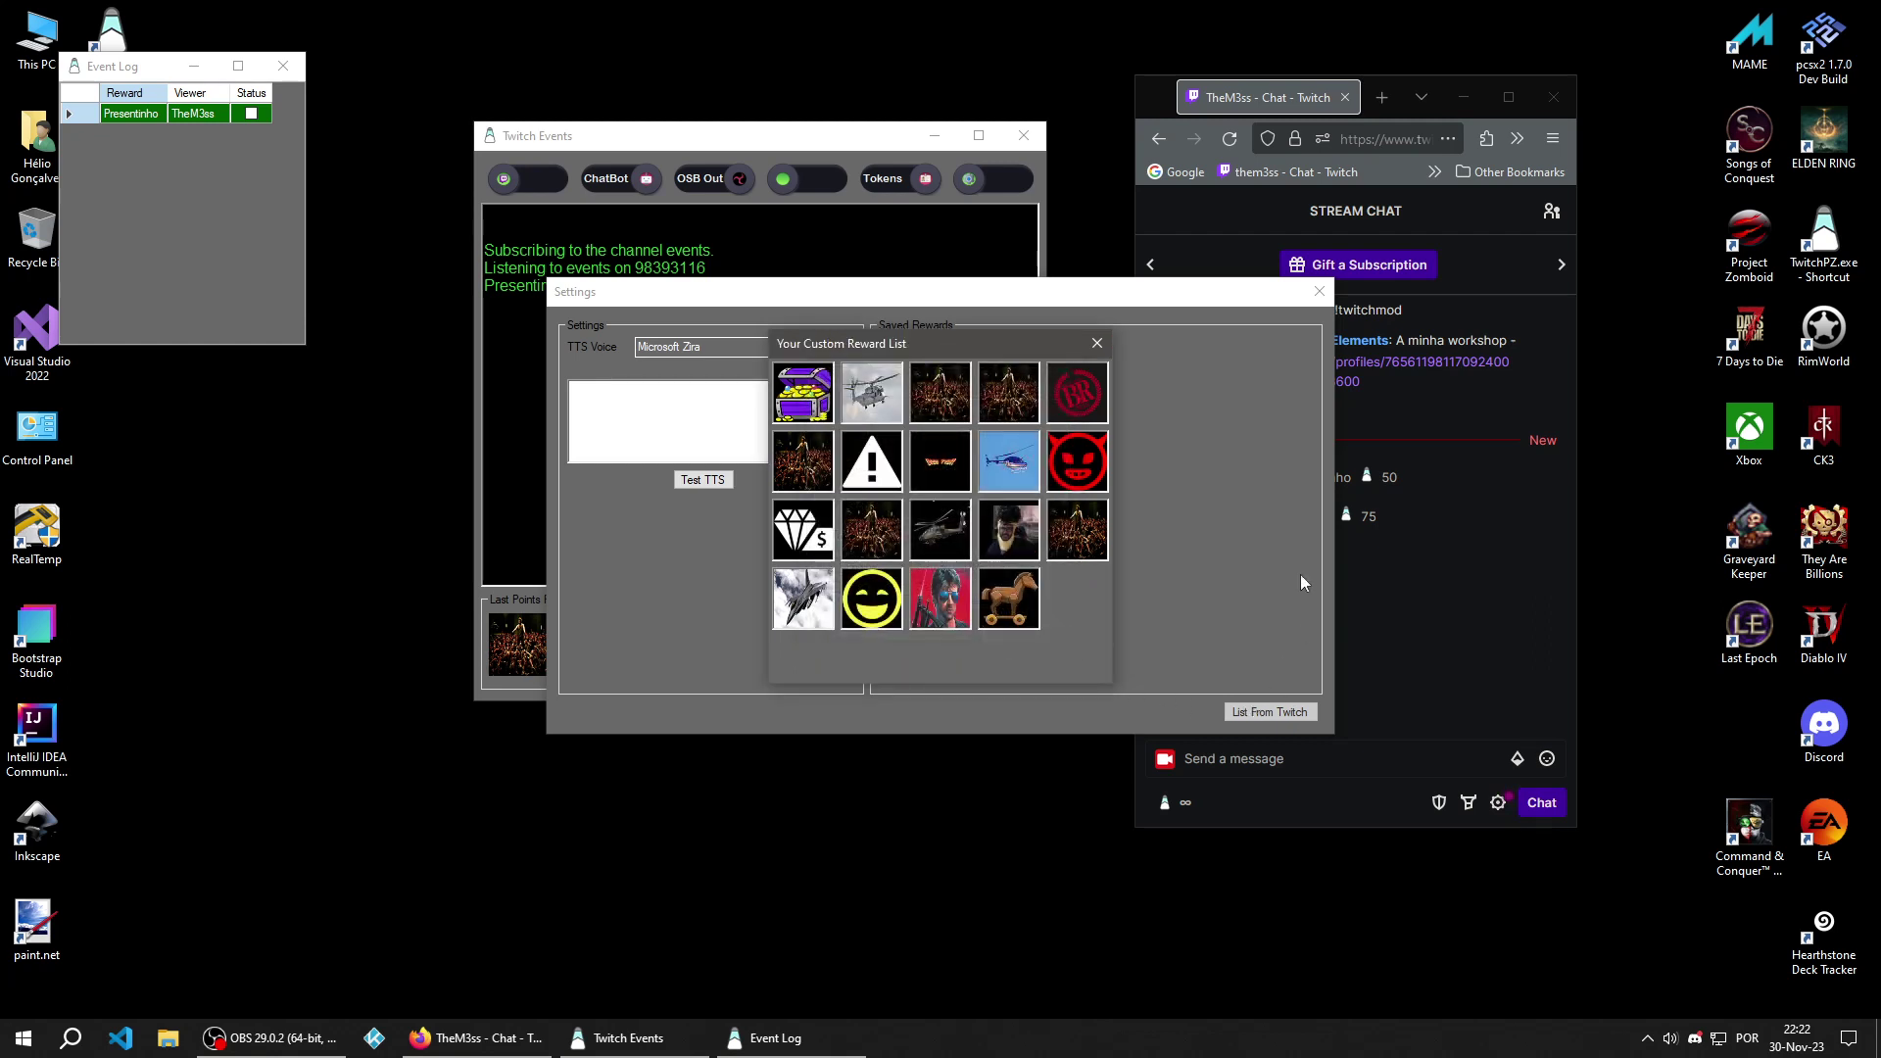
pyautogui.click(1098, 343)
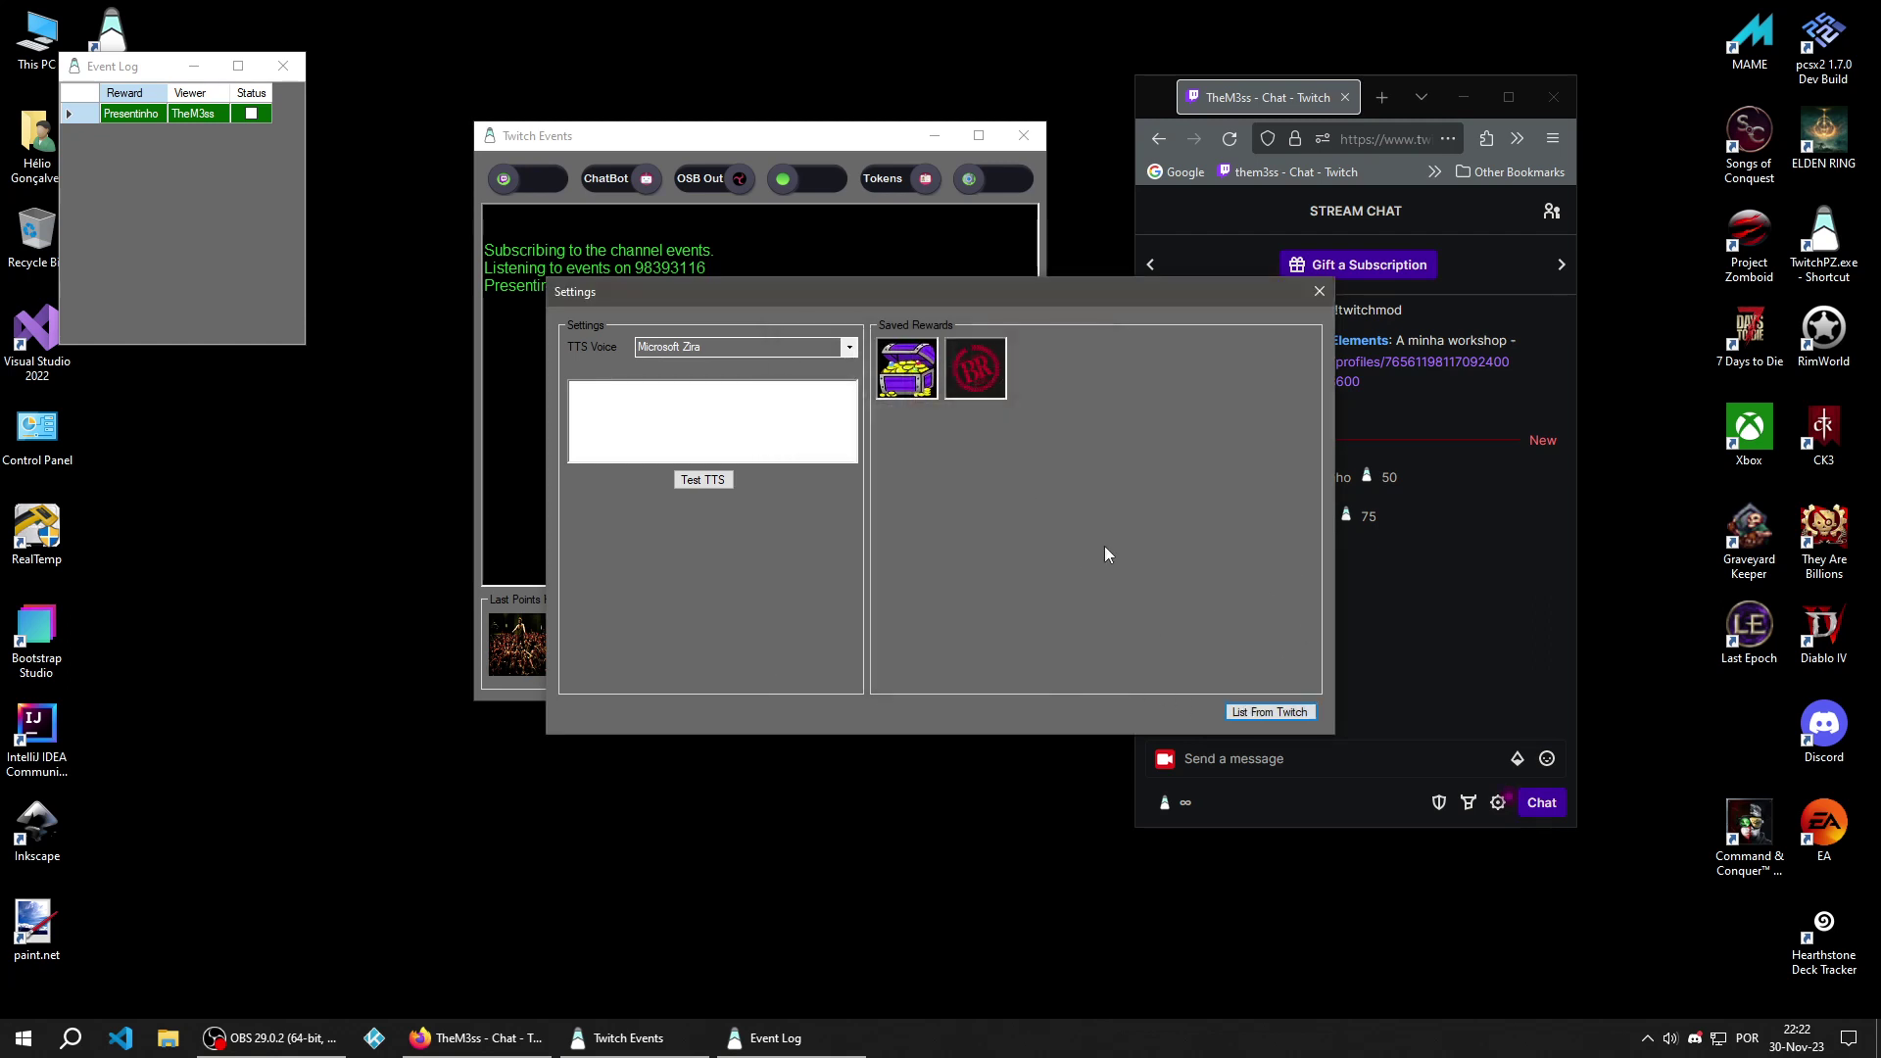
pyautogui.click(1319, 292)
# - Redeem the Battle Royale reward from the channel-points list in chat
pyautogui.click(1165, 803)
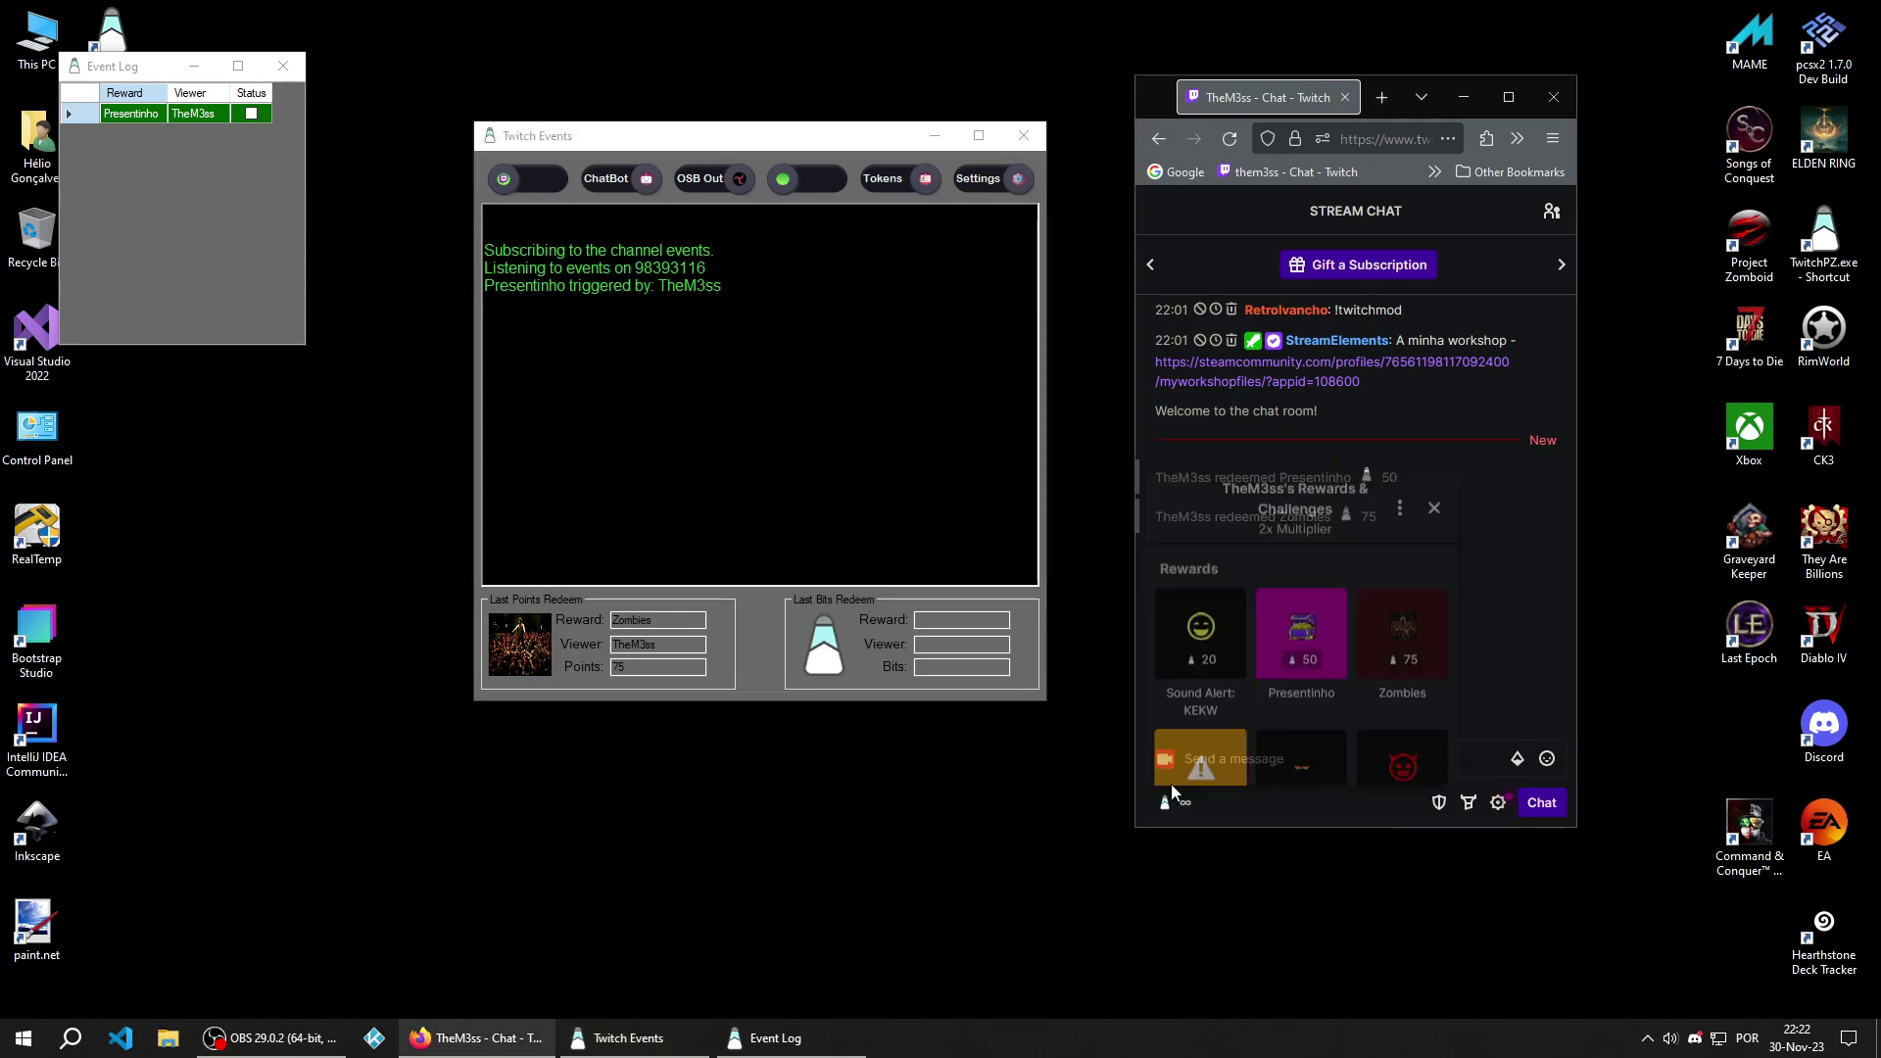
pyautogui.scroll(-5, 1276, 602)
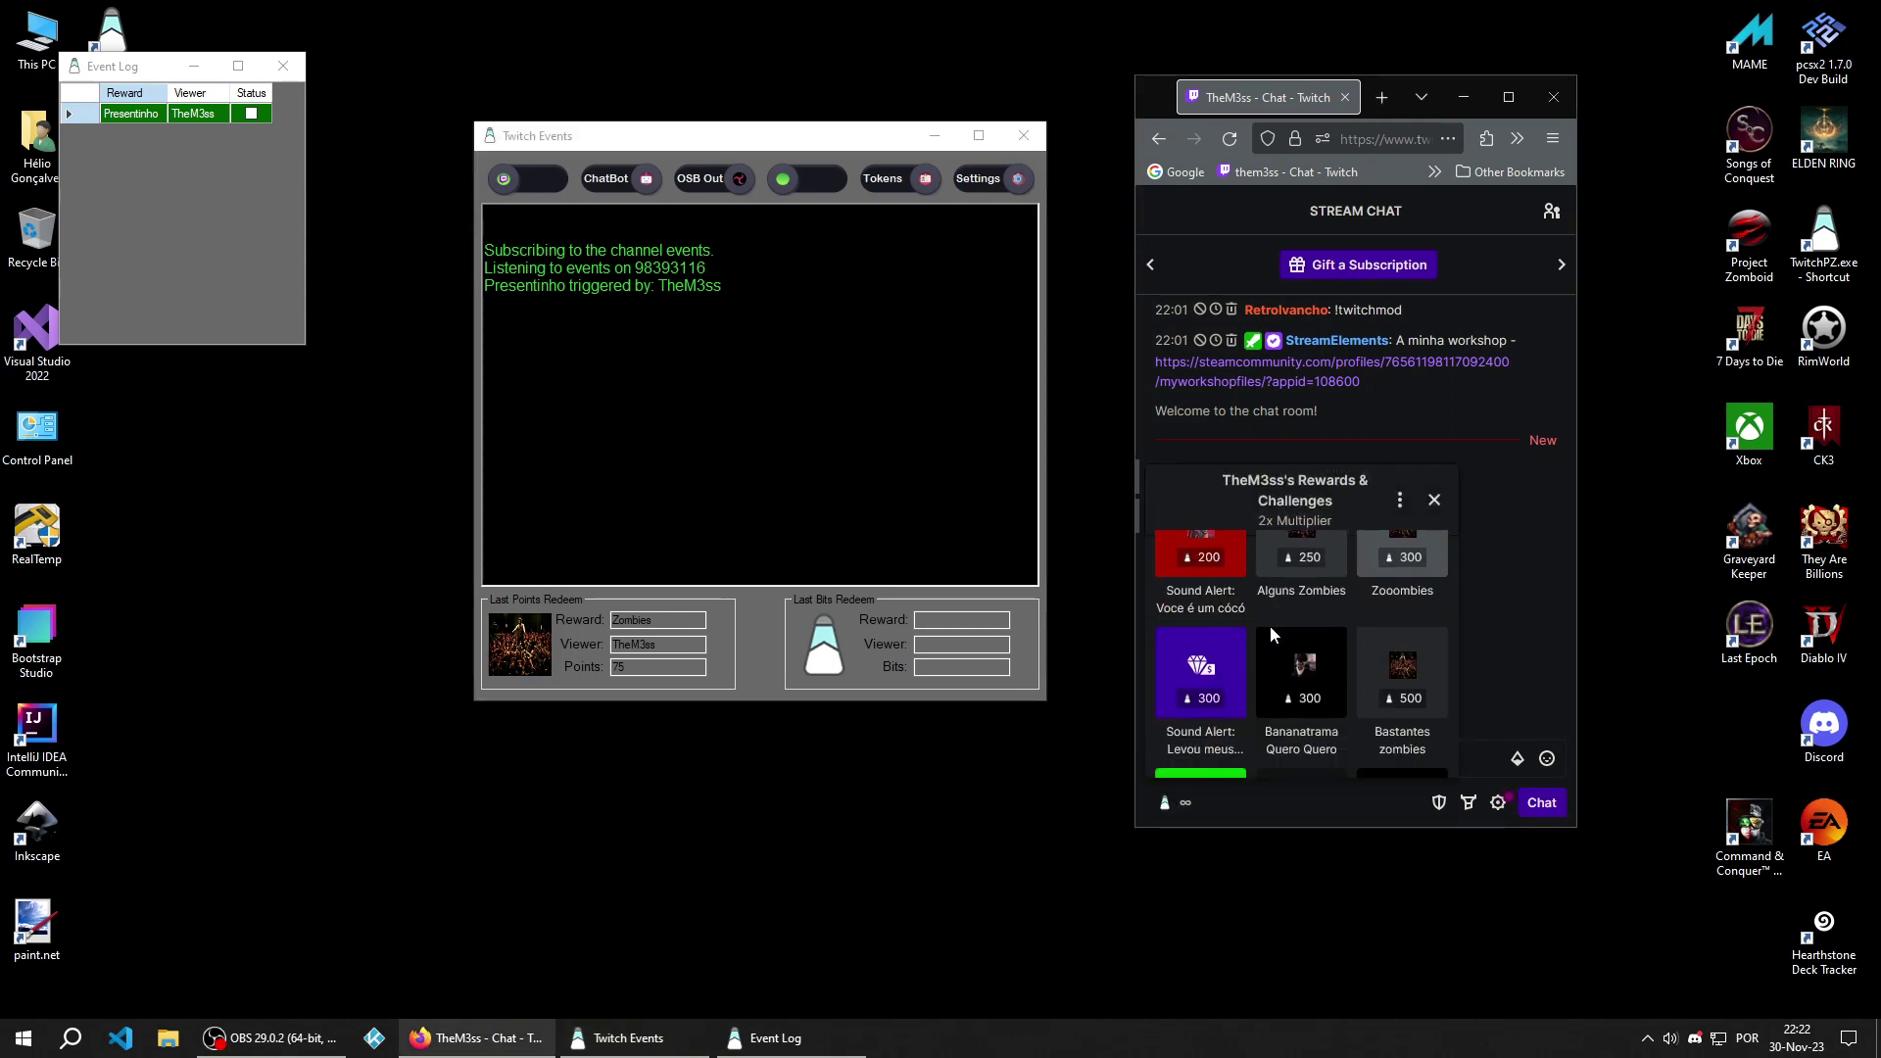
pyautogui.click(1295, 650)
pyautogui.click(1277, 742)
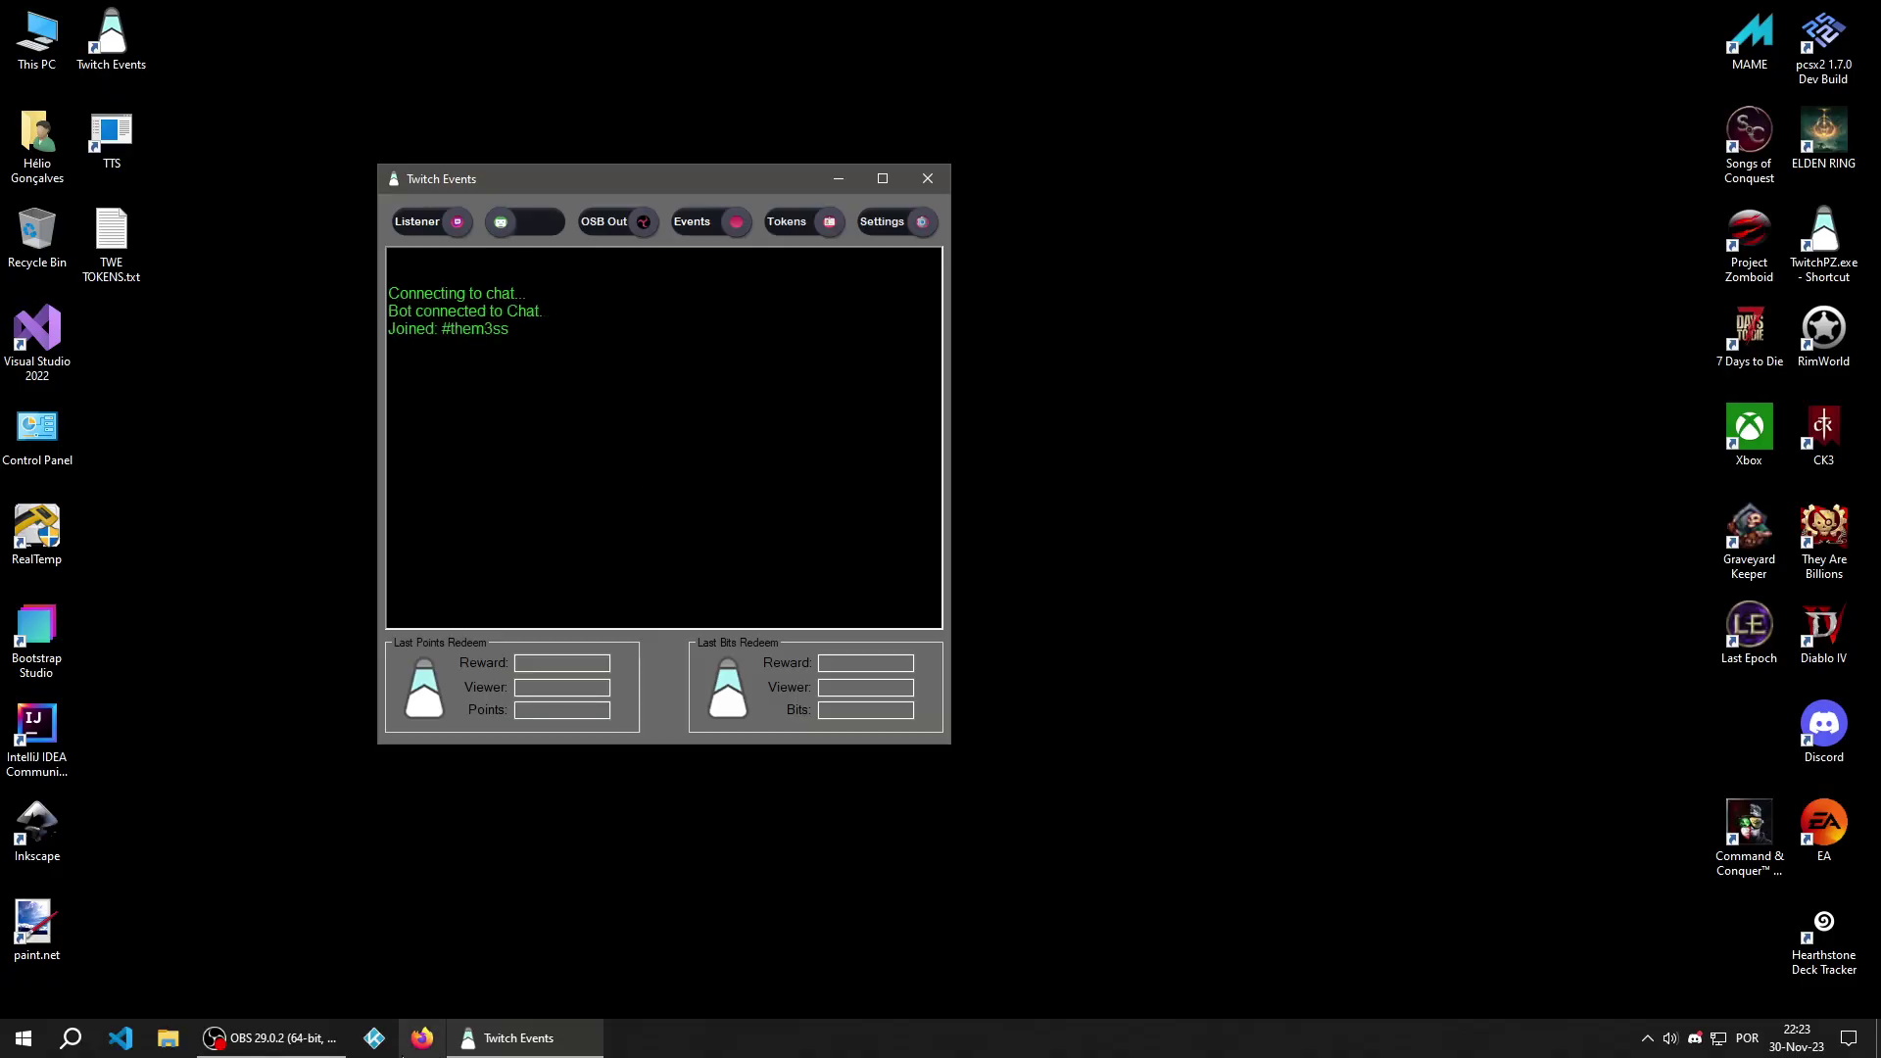
# - In the stream chat, send the !help and traits commands
pyautogui.click(421, 1037)
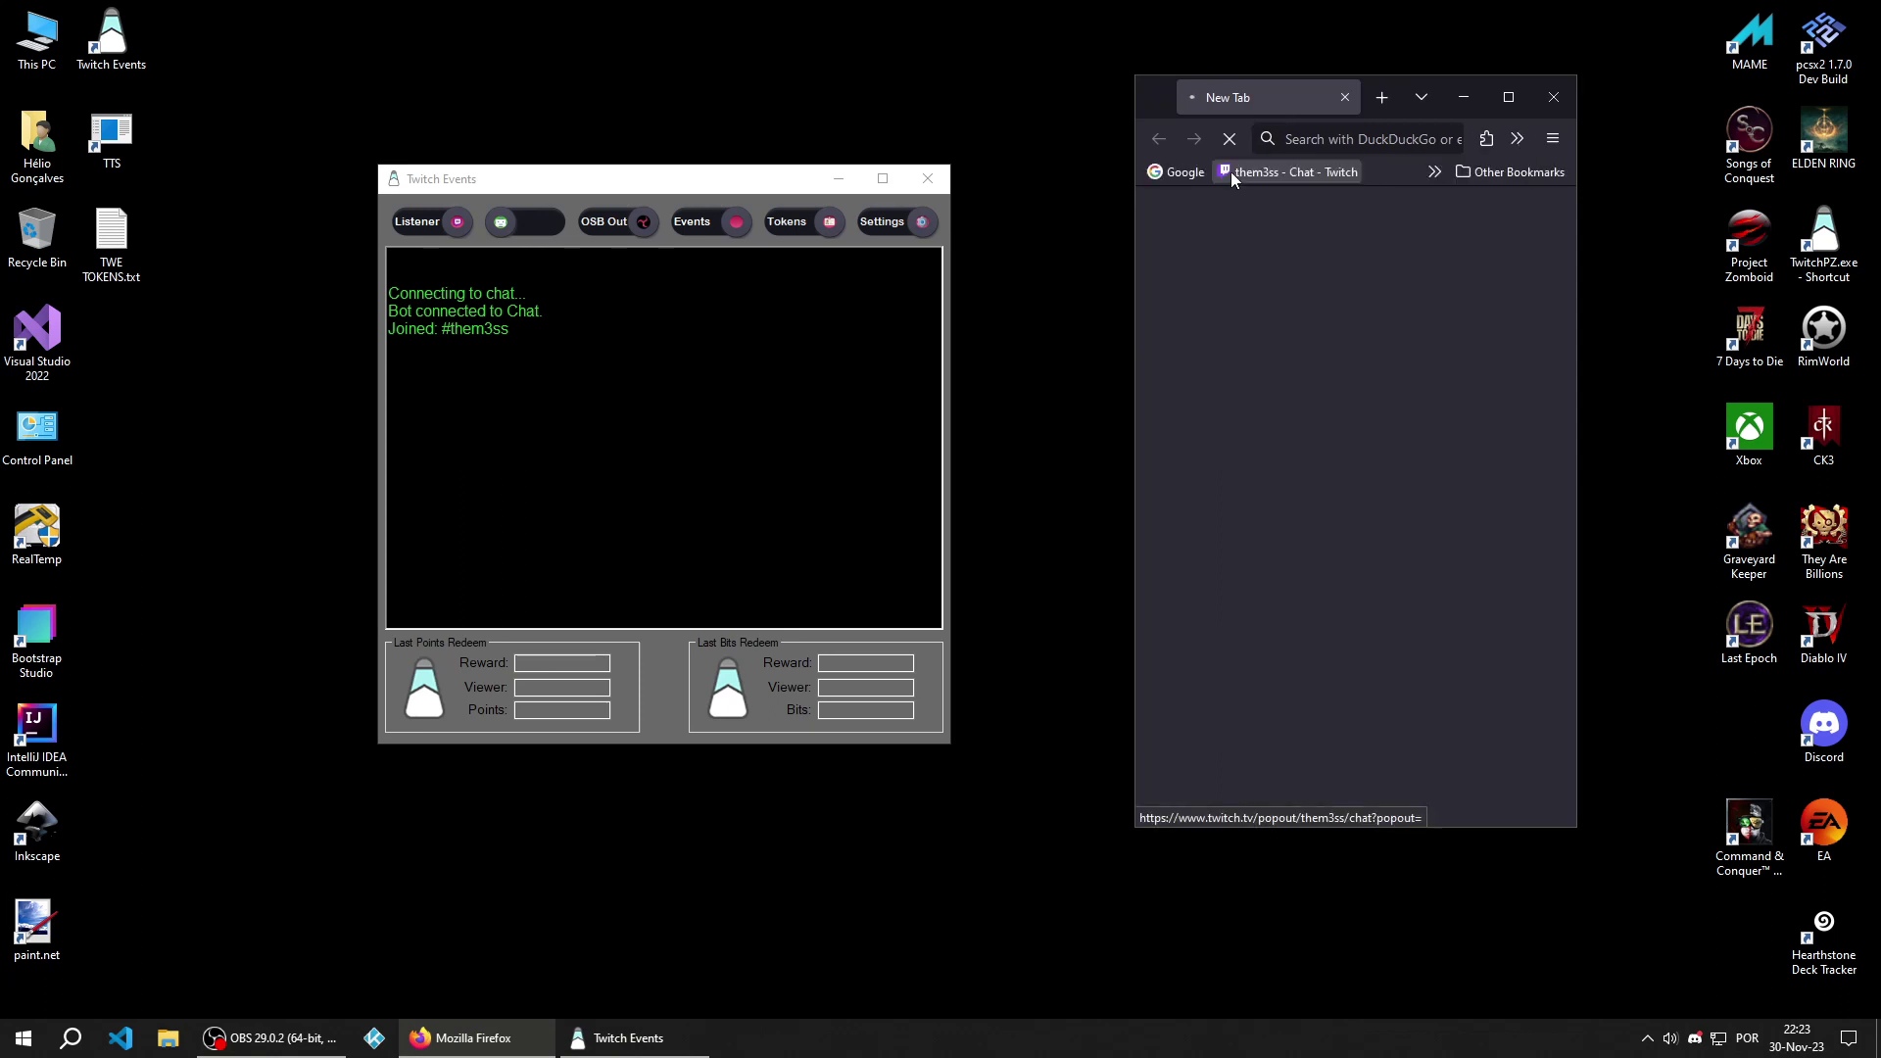
pyautogui.click(1231, 172)
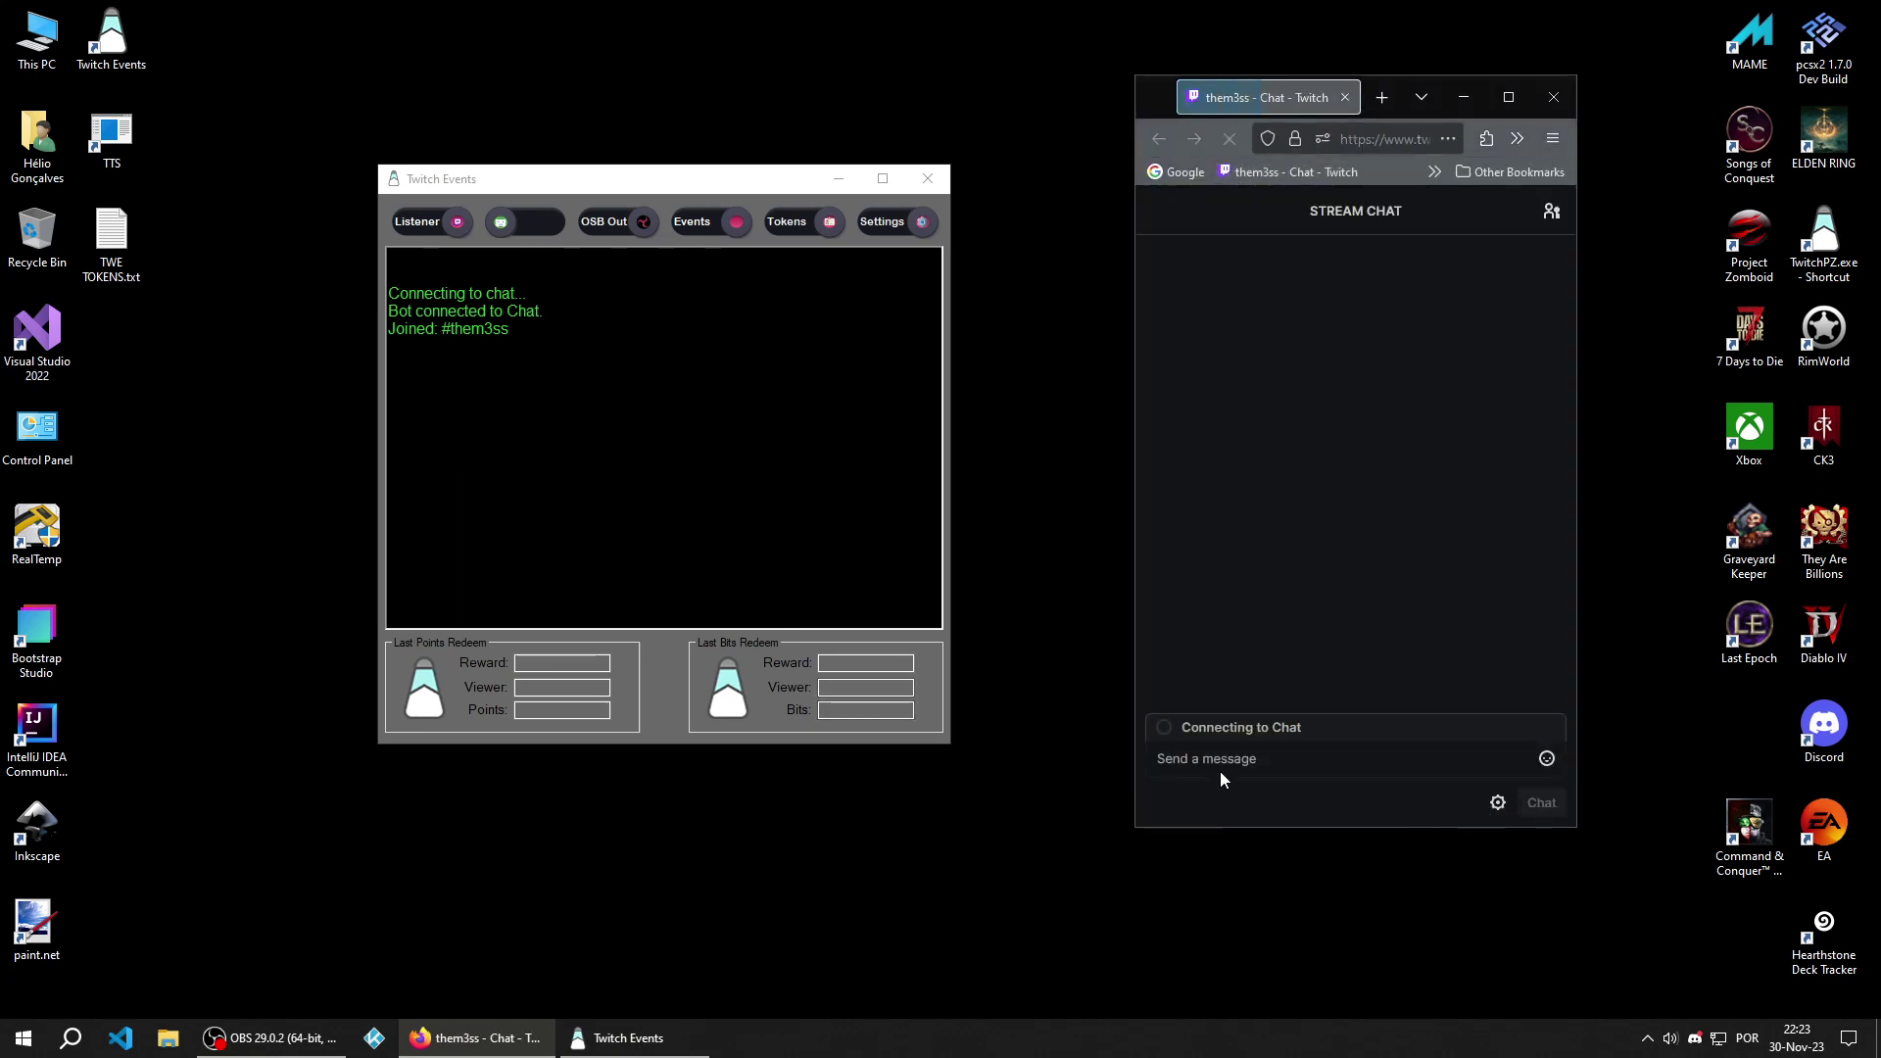
pyautogui.click(1225, 762)
pyautogui.write('!help')
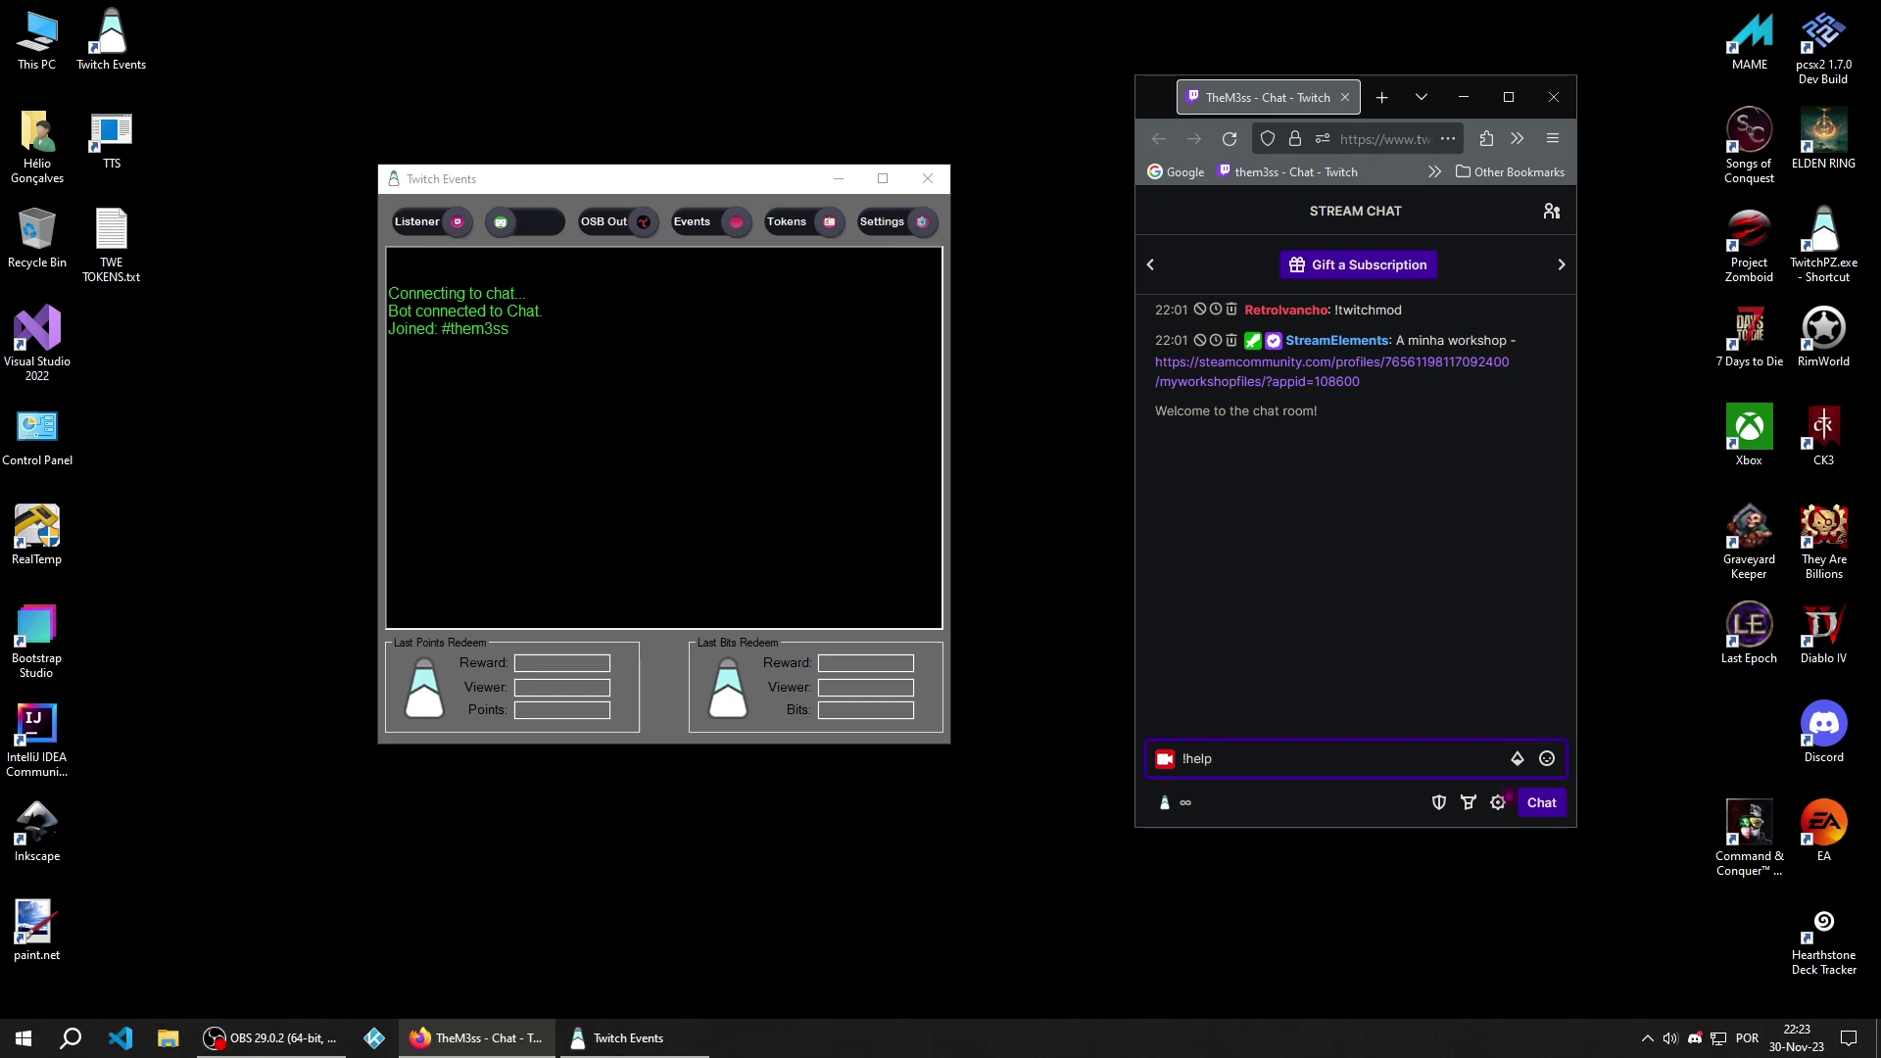
pyautogui.press('Return')
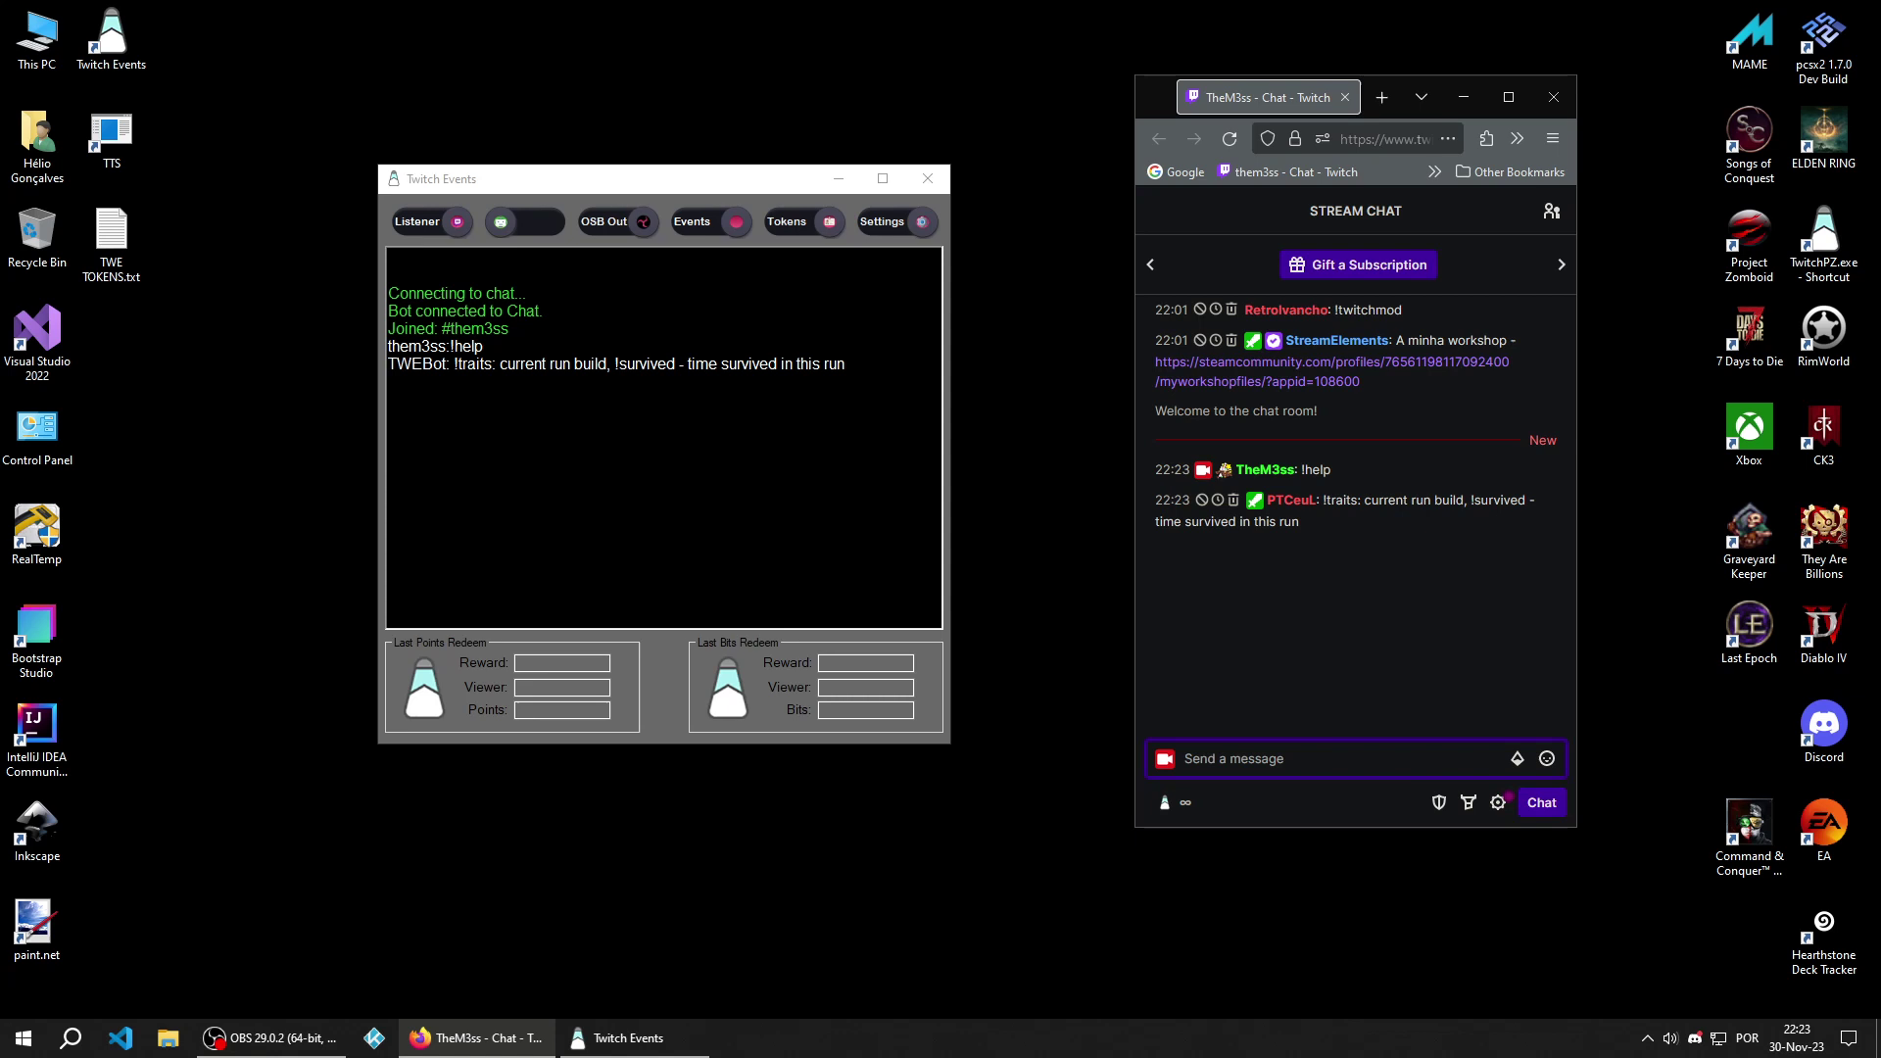
pyautogui.write('!traits')
pyautogui.press('Return')
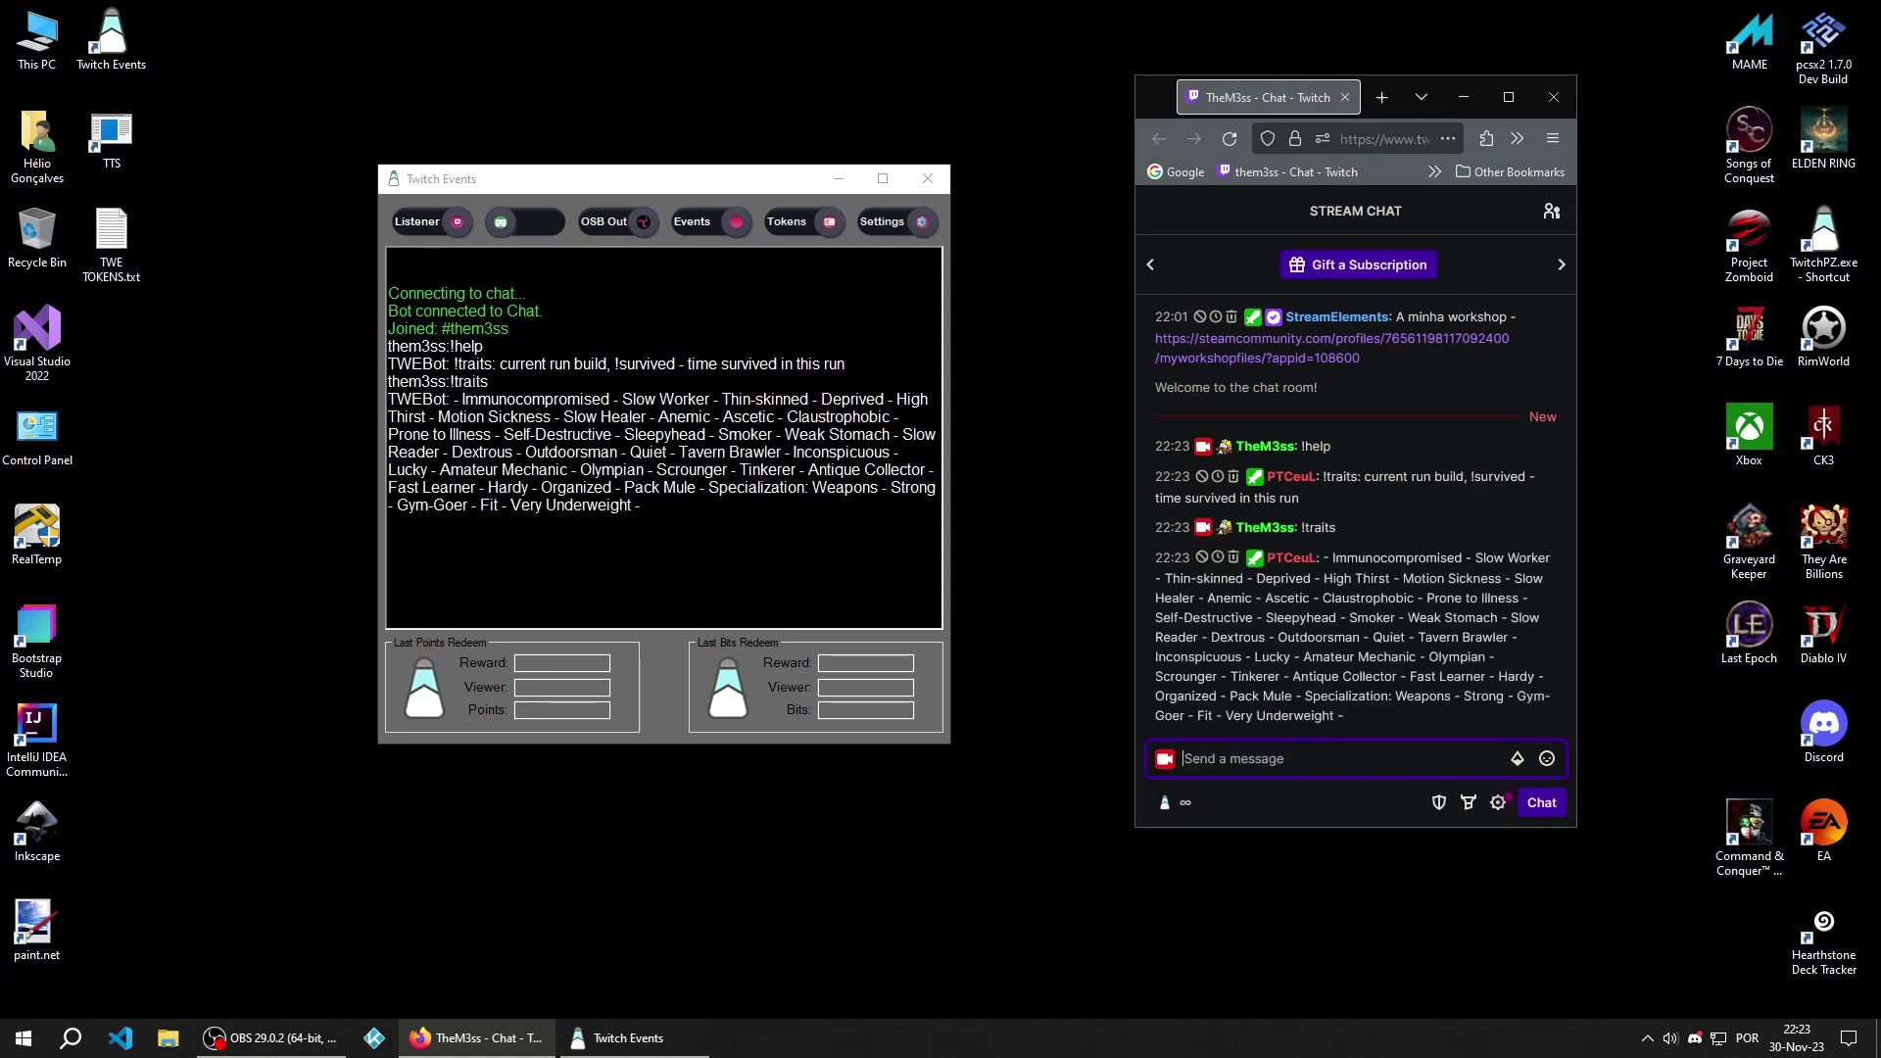
# - Send !survived and hello in chat to test the bot's replies
pyautogui.write('!survived')
pyautogui.press('Return')
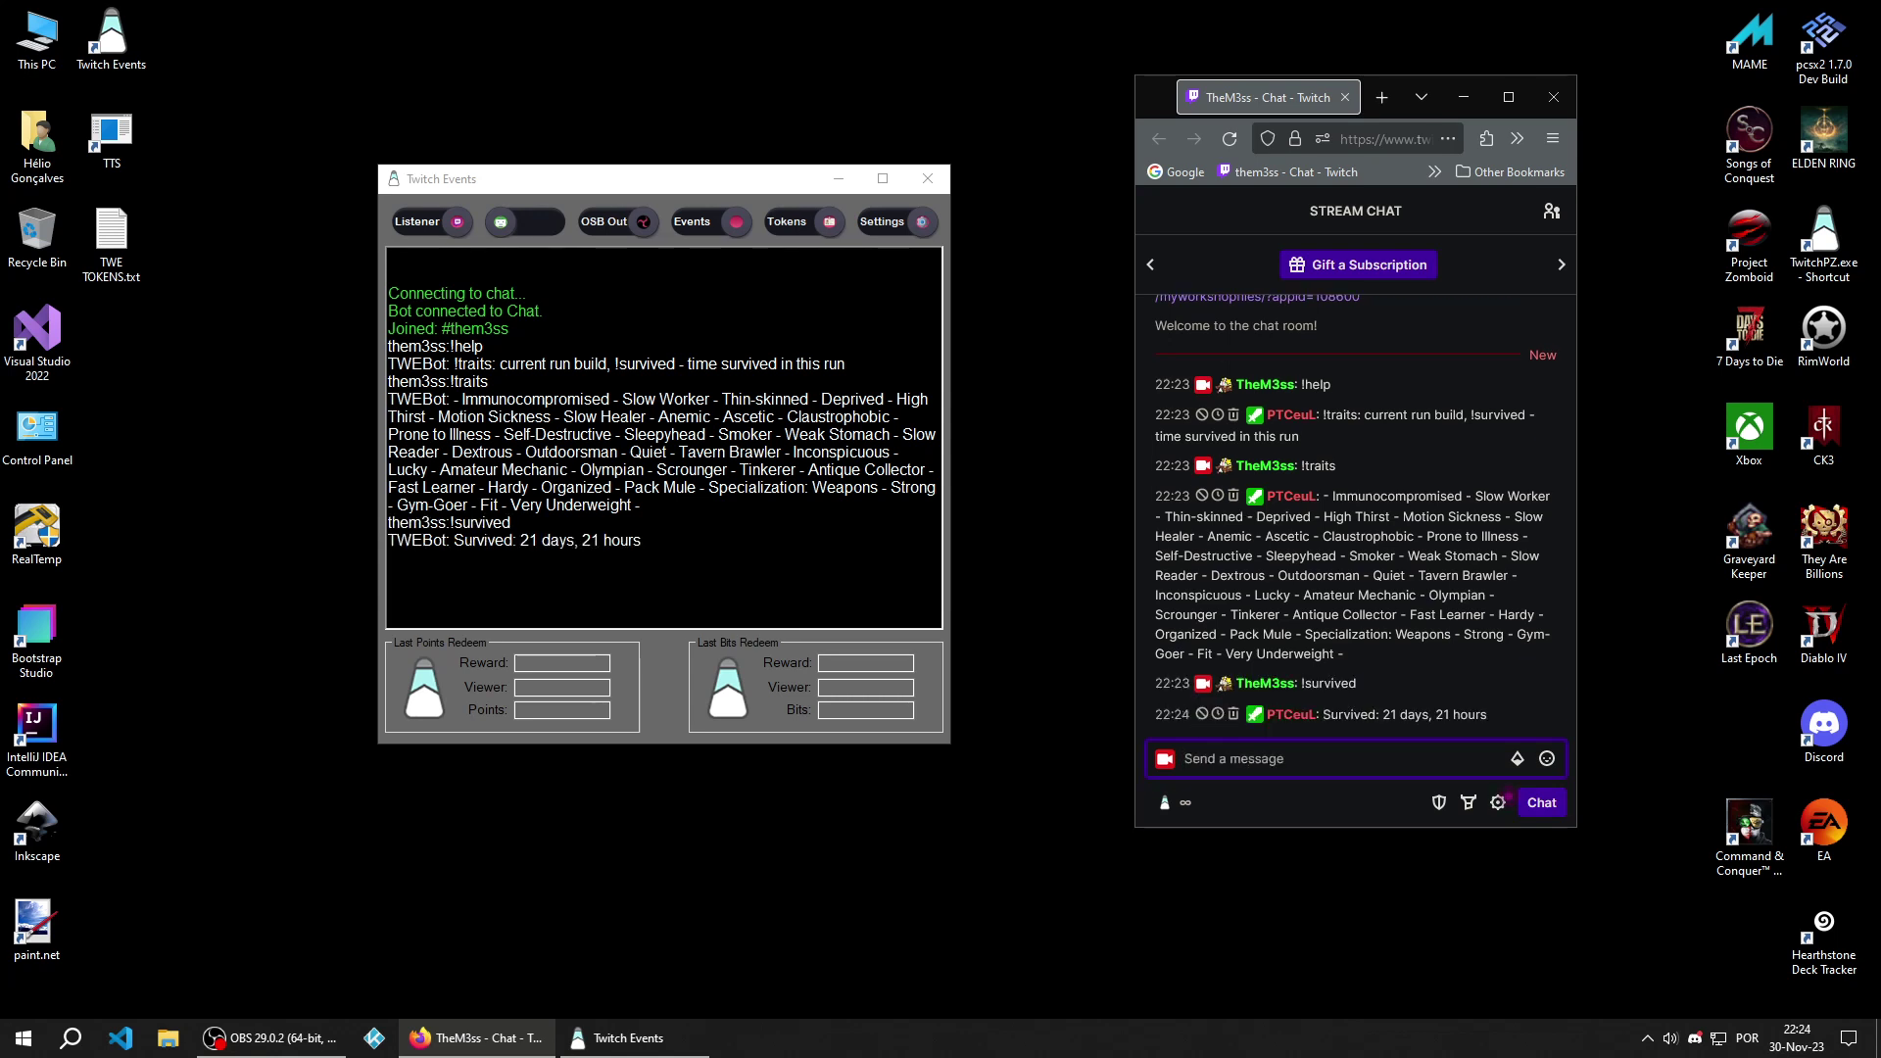
pyautogui.write('hello')
pyautogui.press('Return')
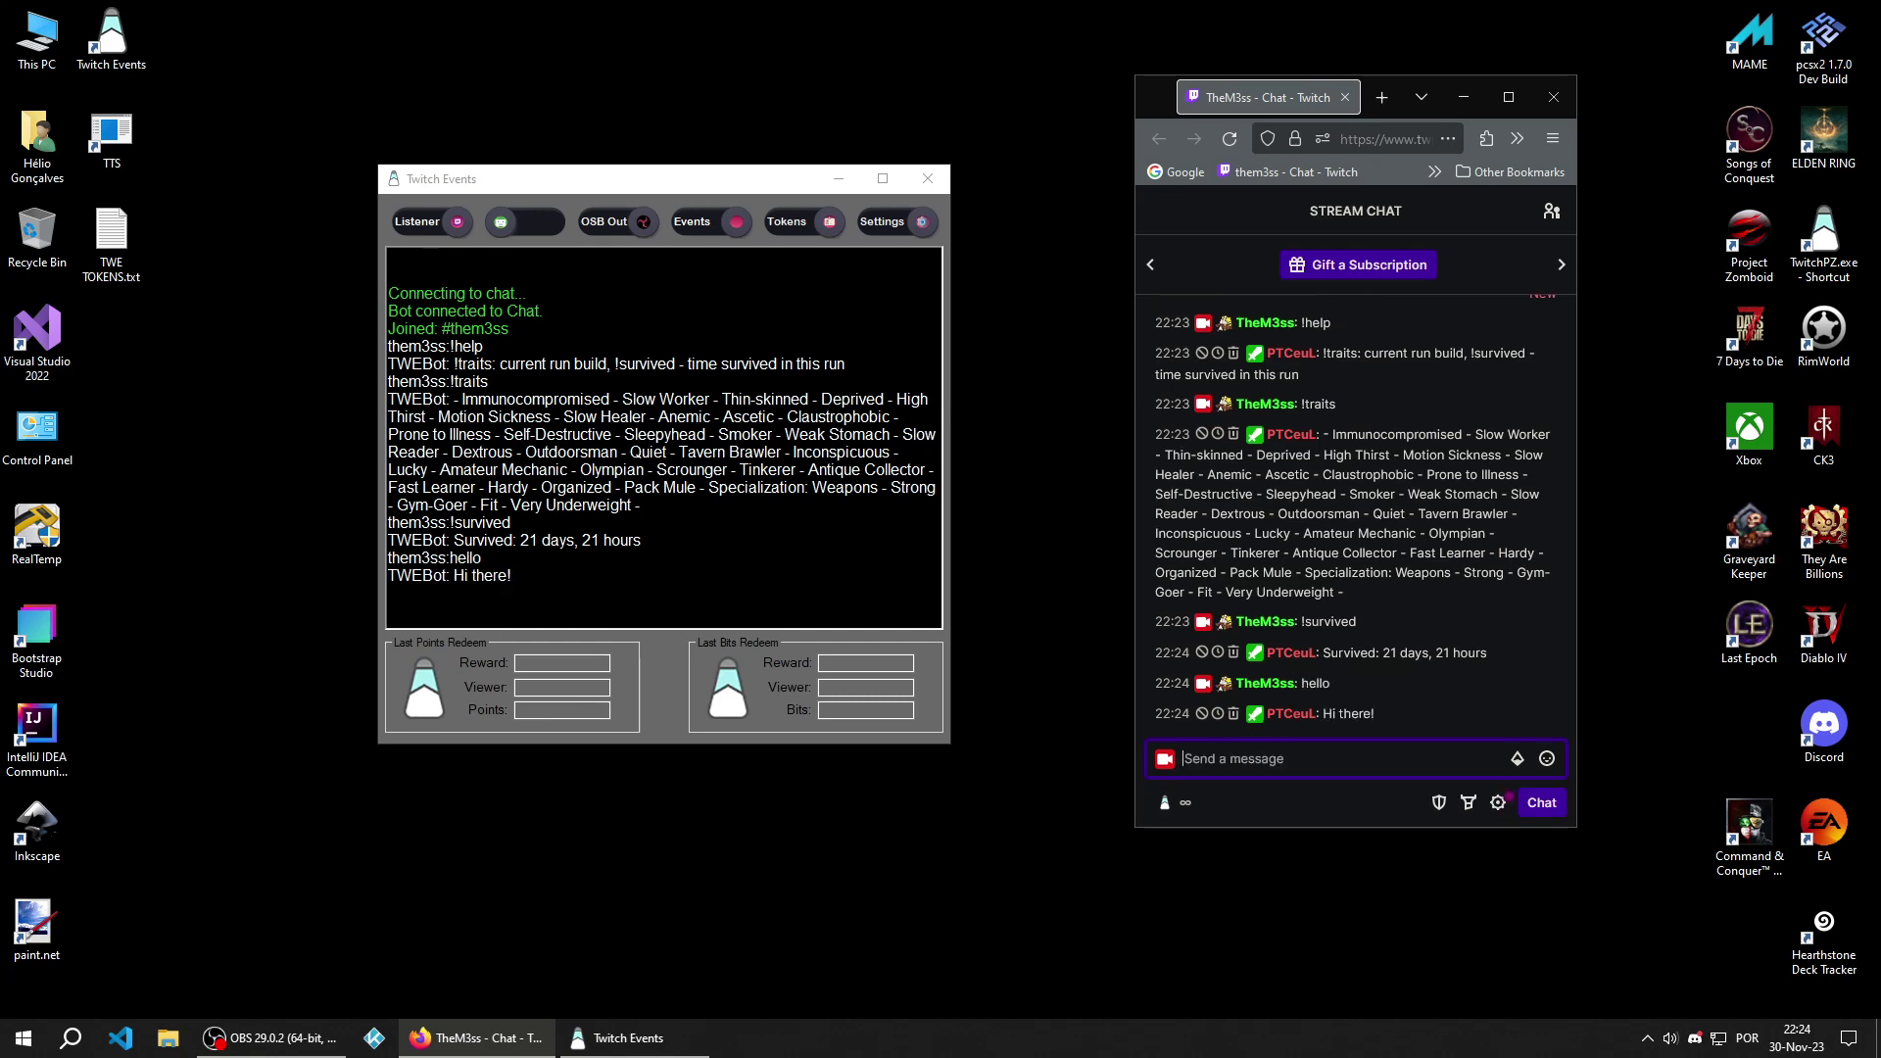
pyautogui.hotkey('alt', 'Tab')
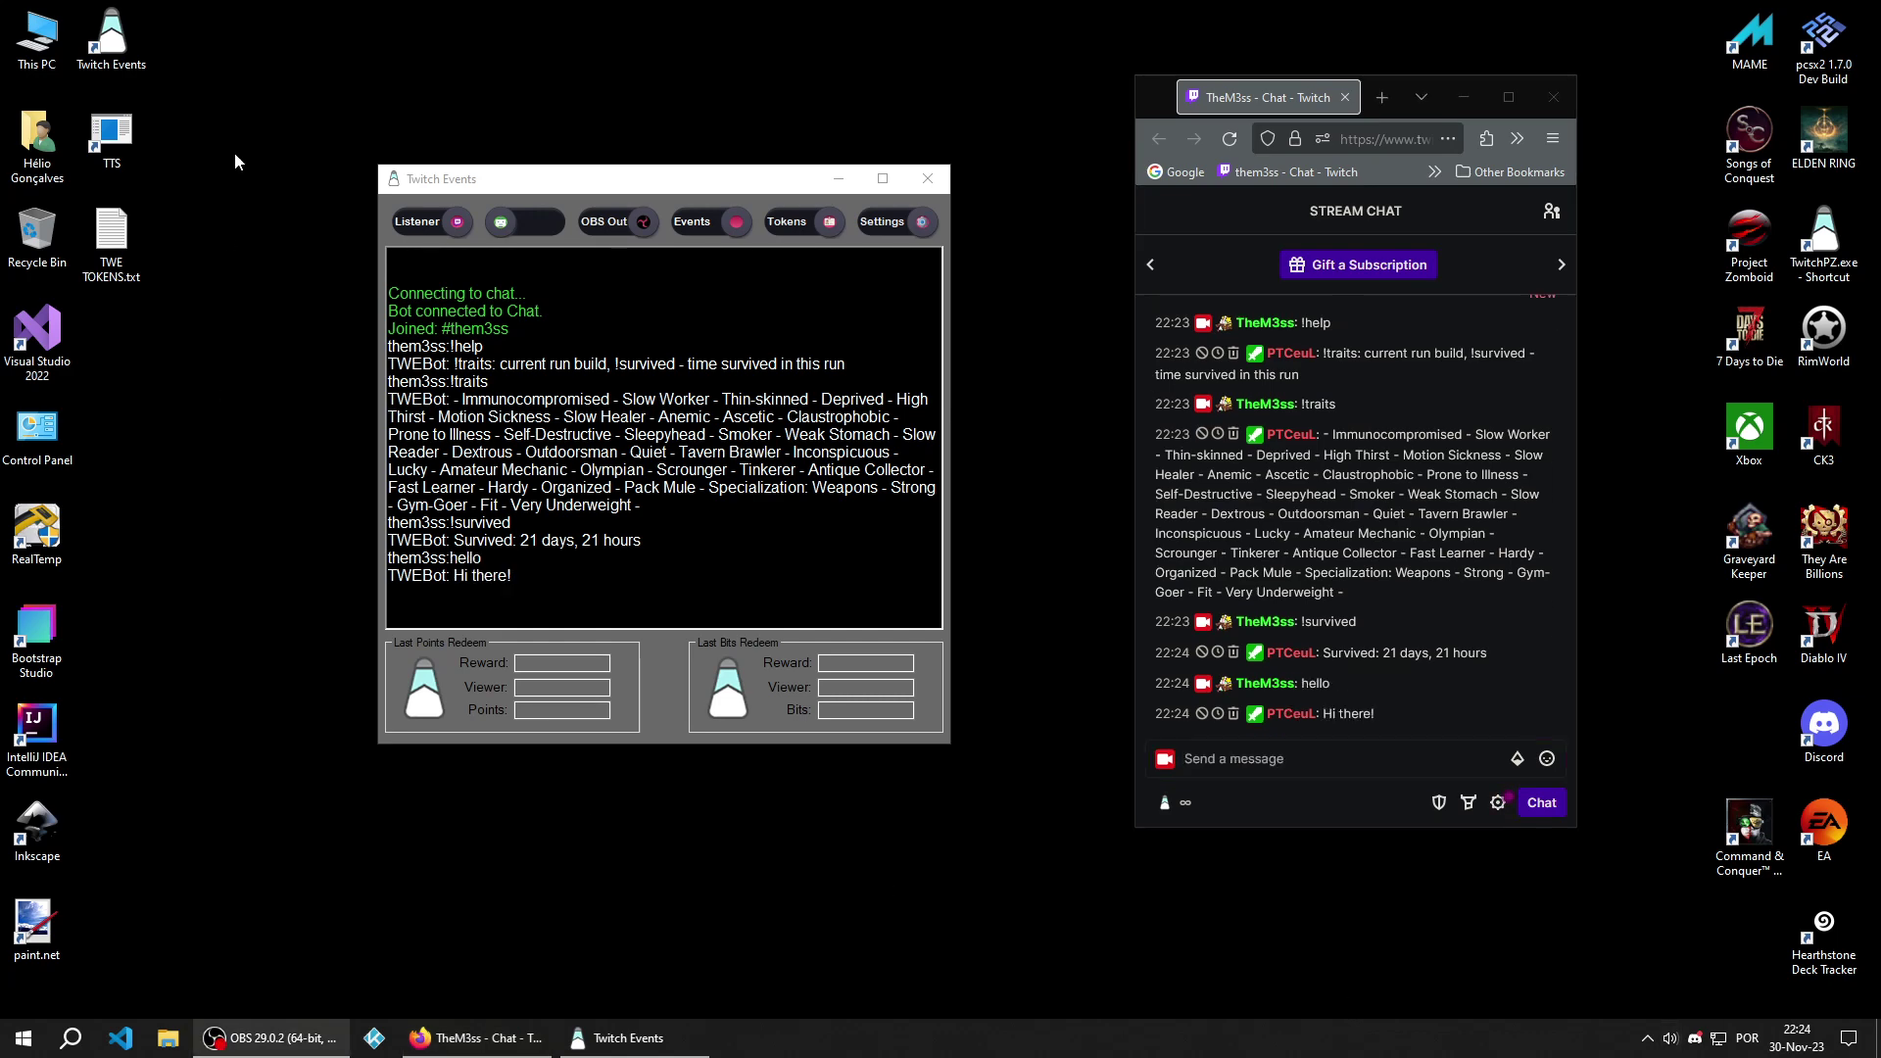
pyautogui.rightClick(126, 45)
# - Open the Twitch Events config\bot folder showing commands.rive and salutations.rive
pyautogui.click(161, 82)
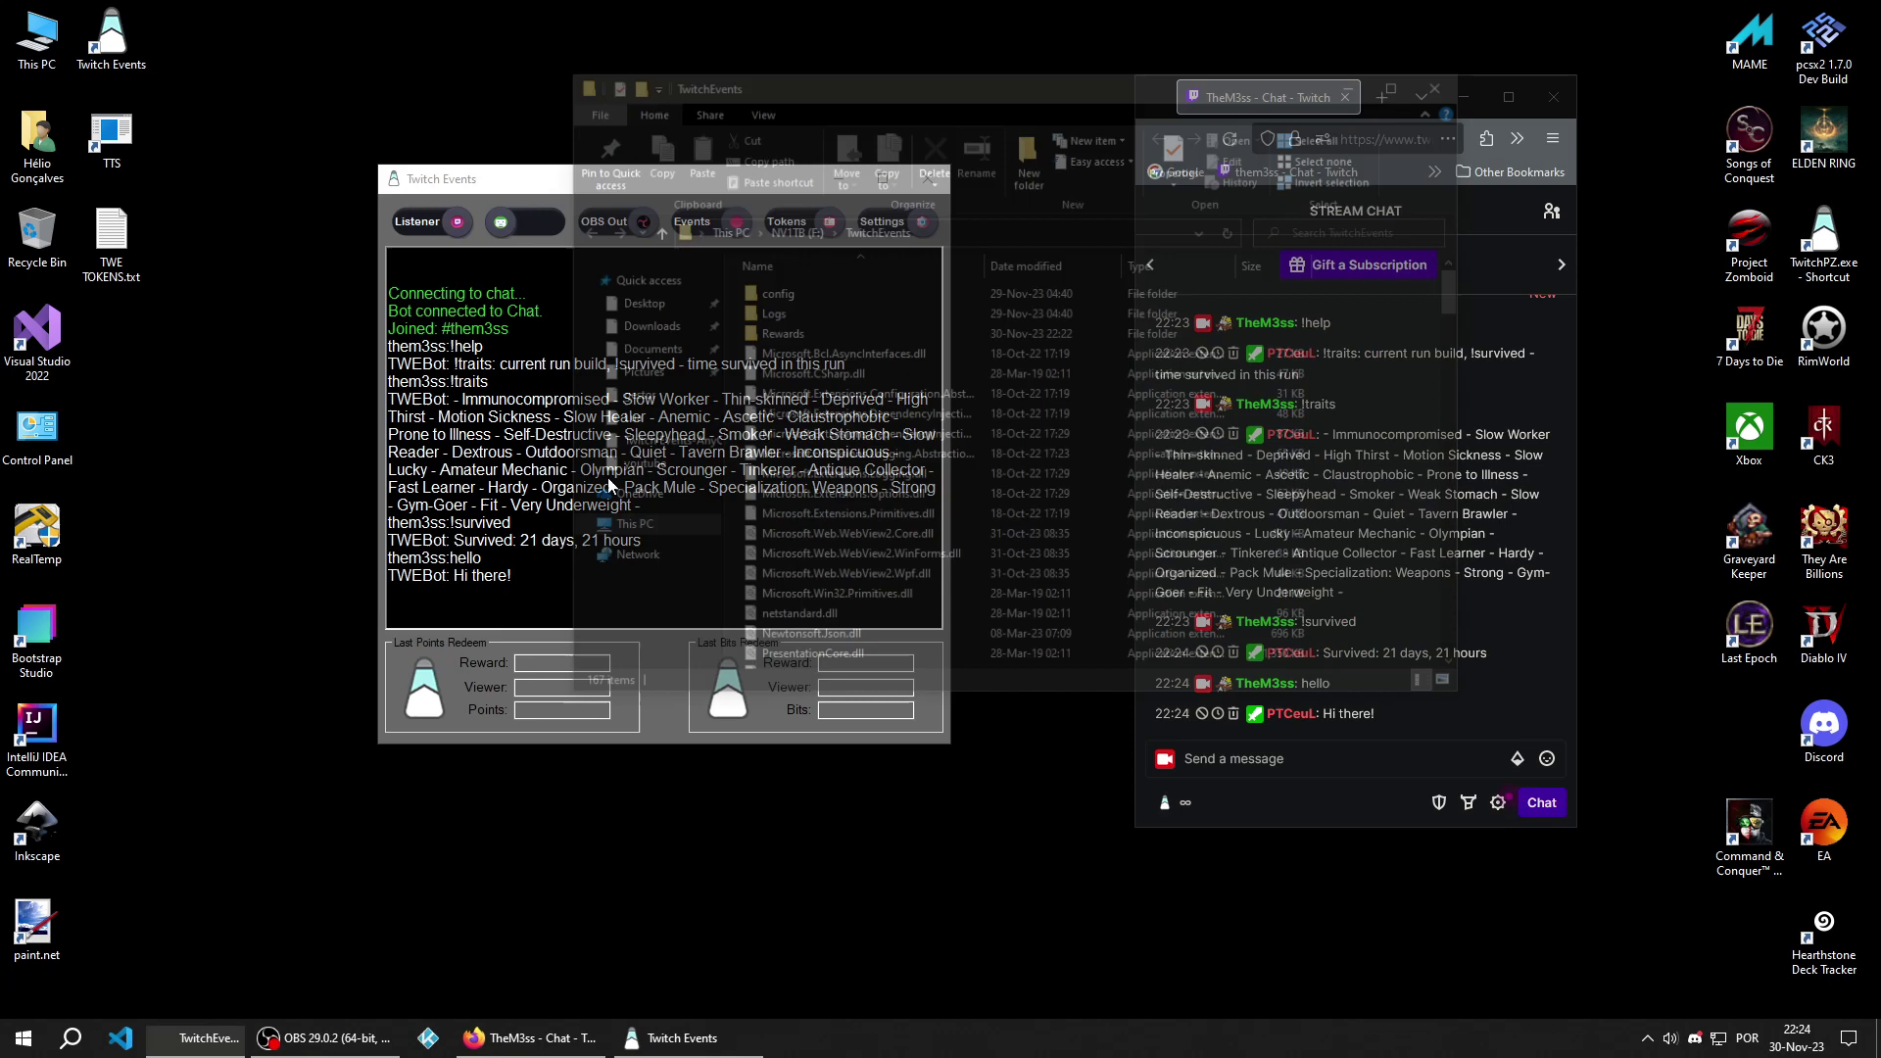
pyautogui.scroll(6, 783, 480)
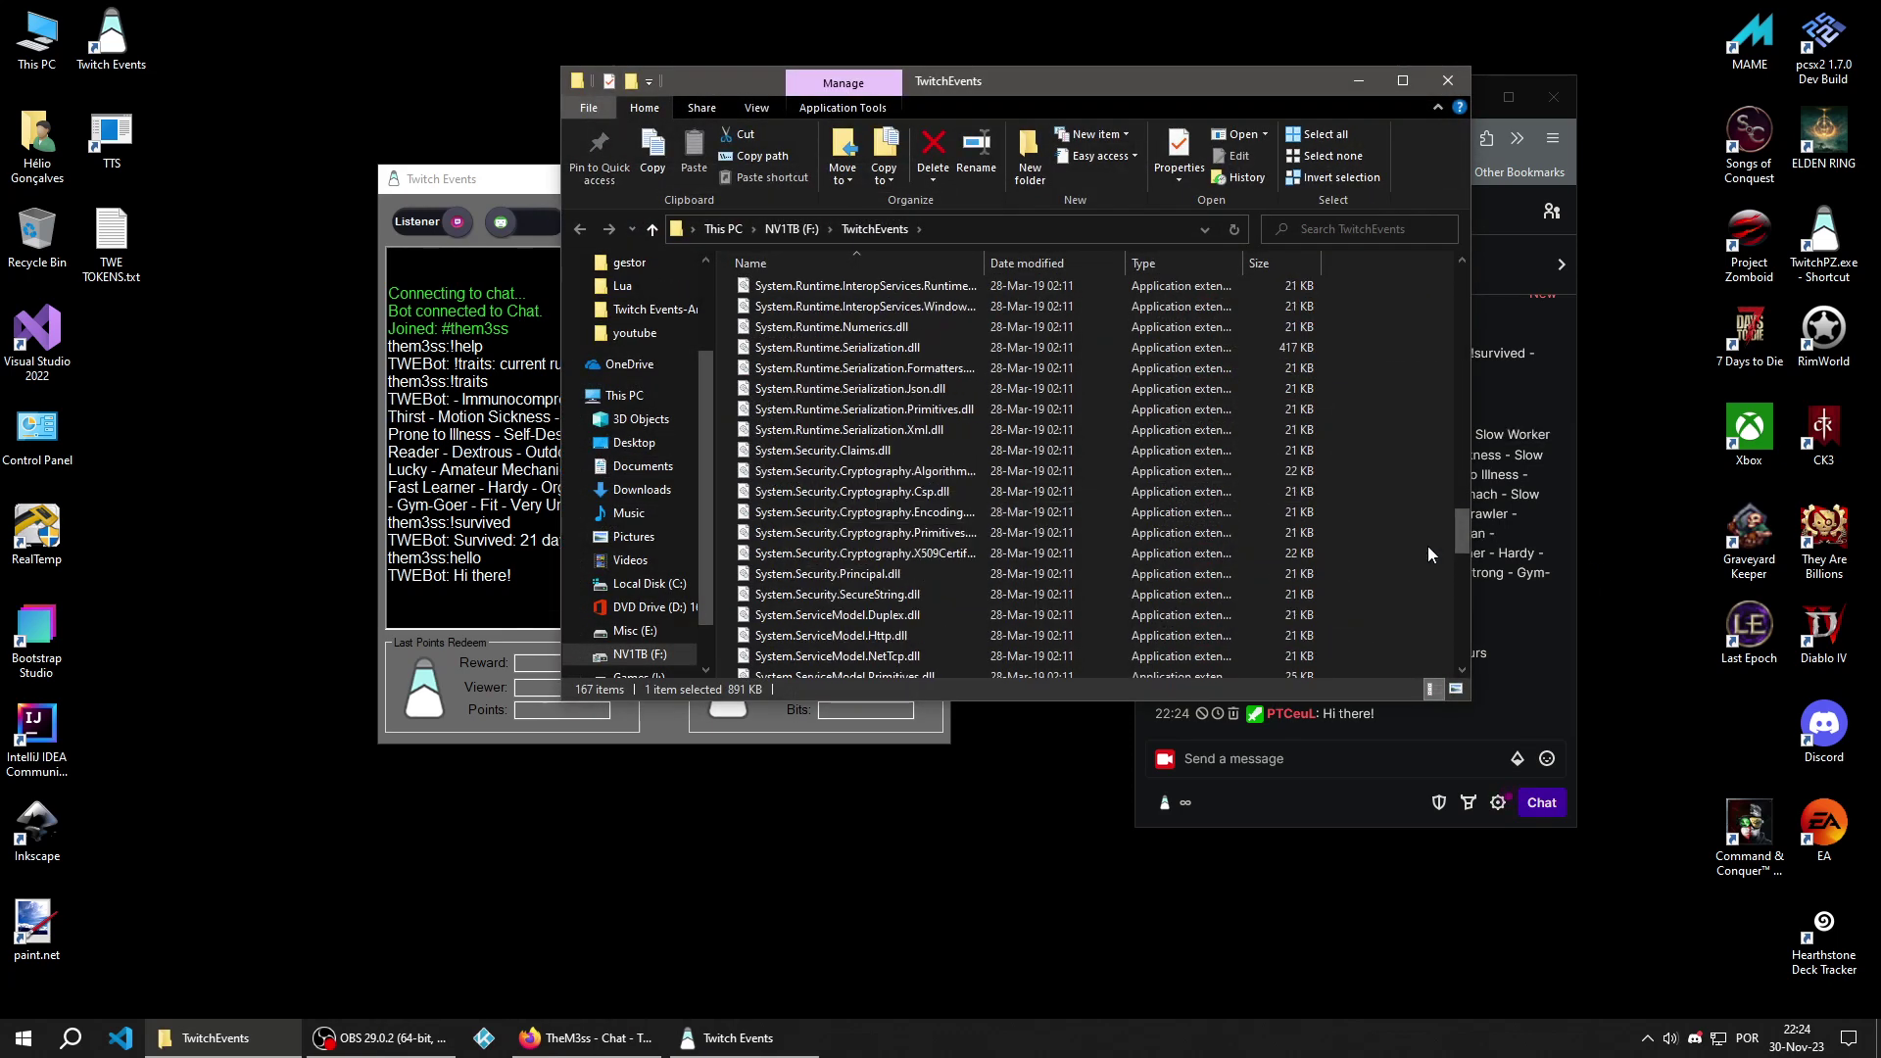
pyautogui.moveTo(1454, 531); pyautogui.dragTo(1442, 231)
pyautogui.click(804, 288)
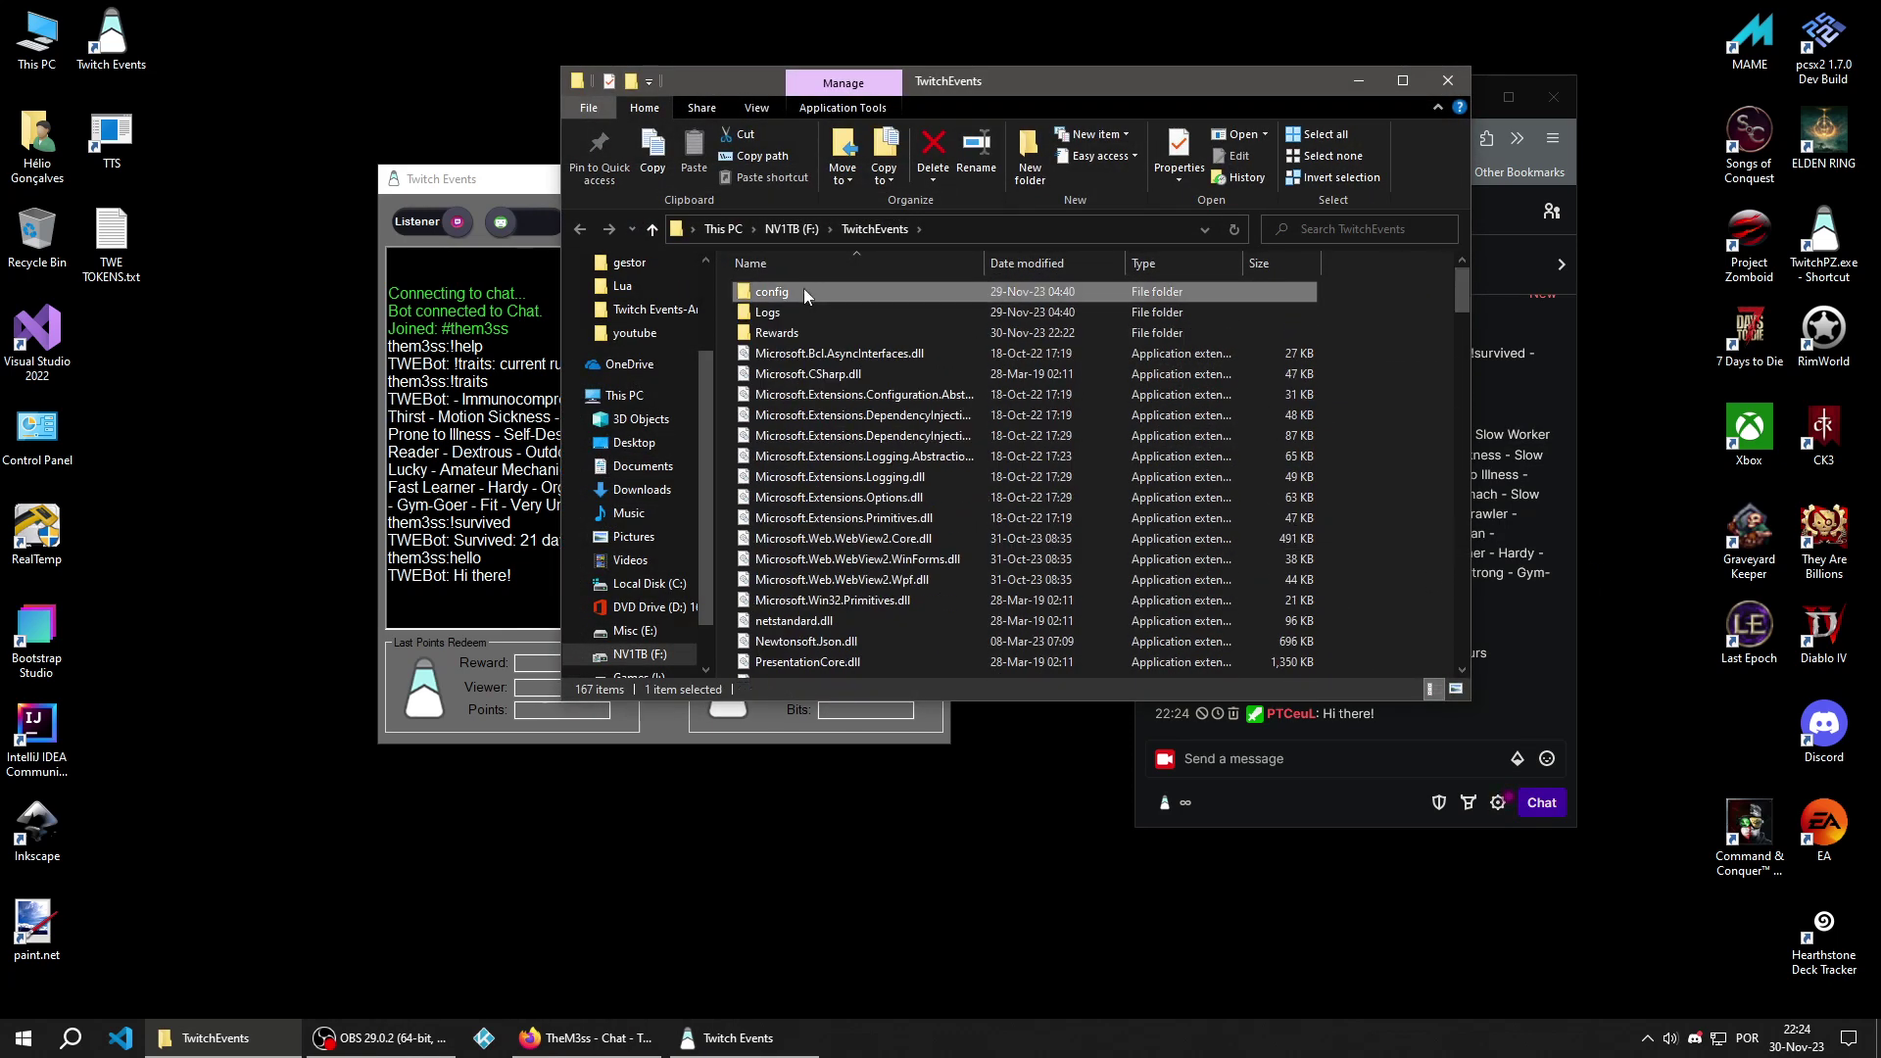
pyautogui.doubleClick(803, 291)
pyautogui.doubleClick(780, 292)
pyautogui.moveTo(968, 94); pyautogui.dragTo(404, 382)
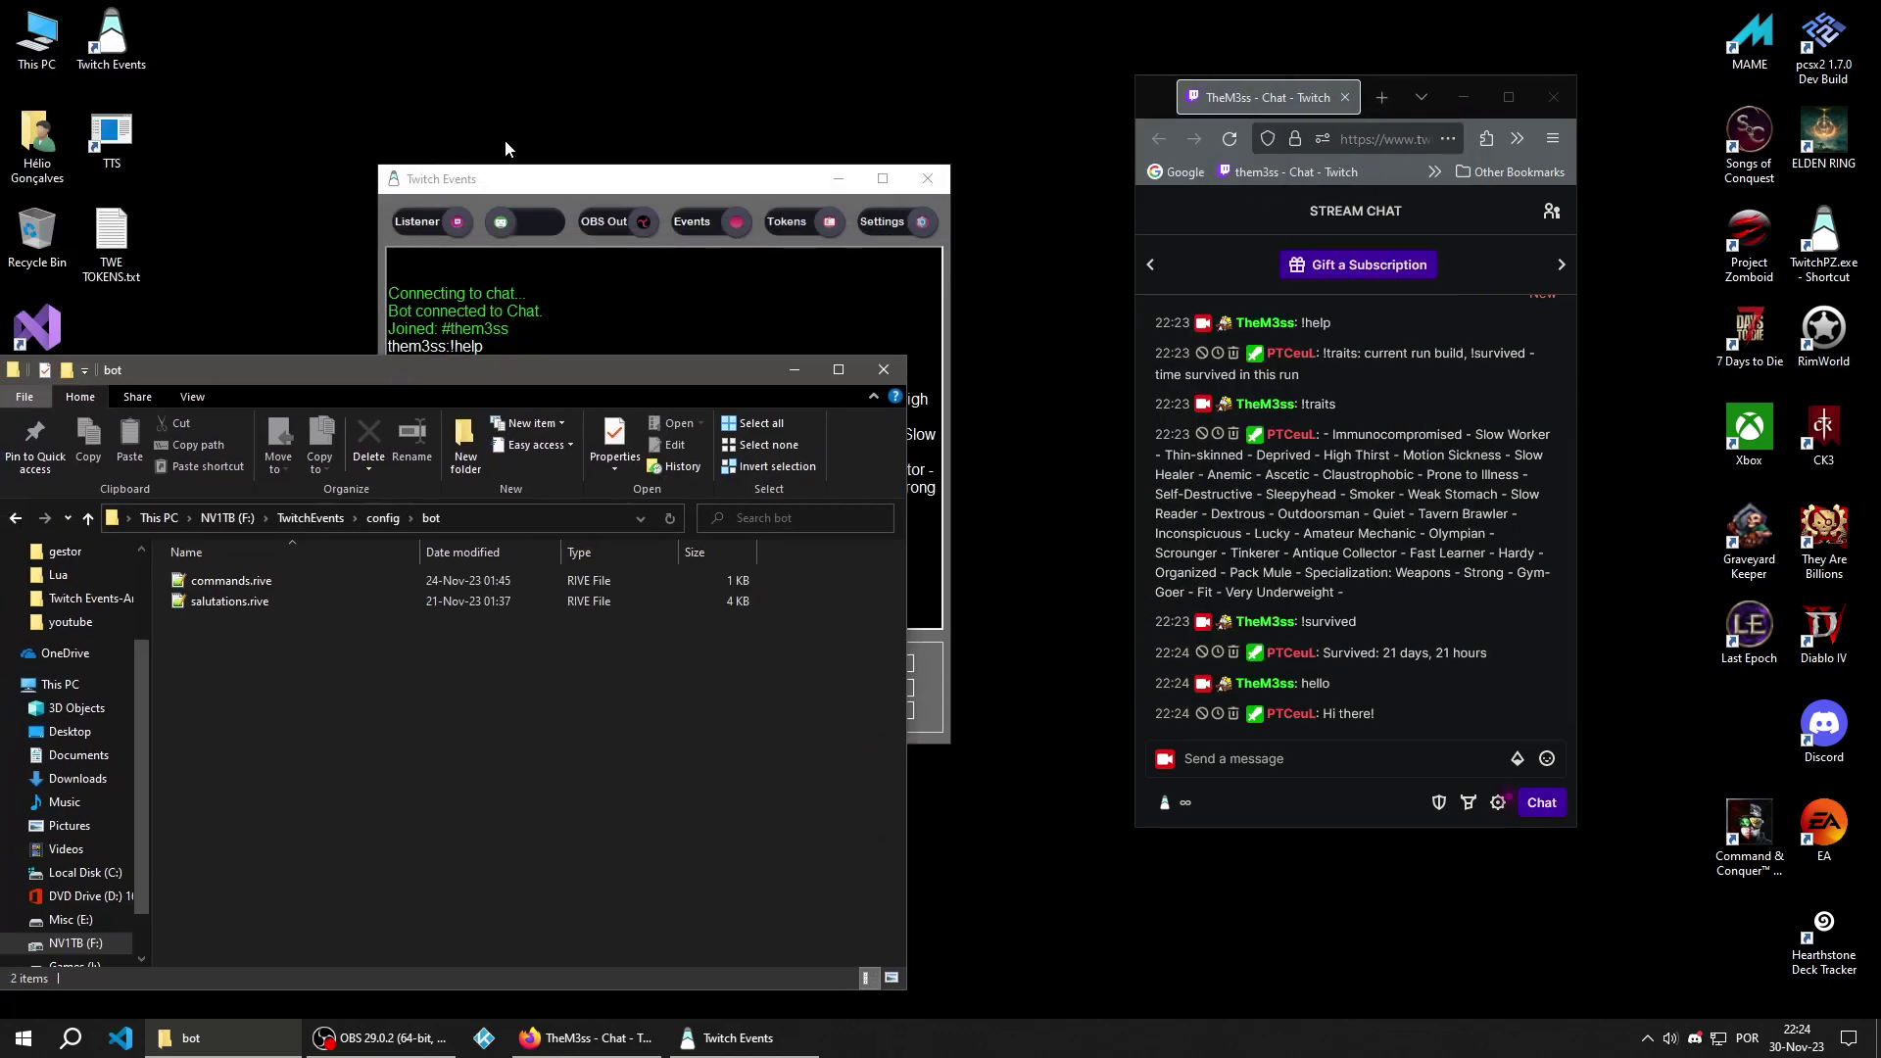
# - Send 'youtube' in chat to test the bot's YouTube link reply
pyautogui.click(1286, 764)
pyautogui.write('youtube')
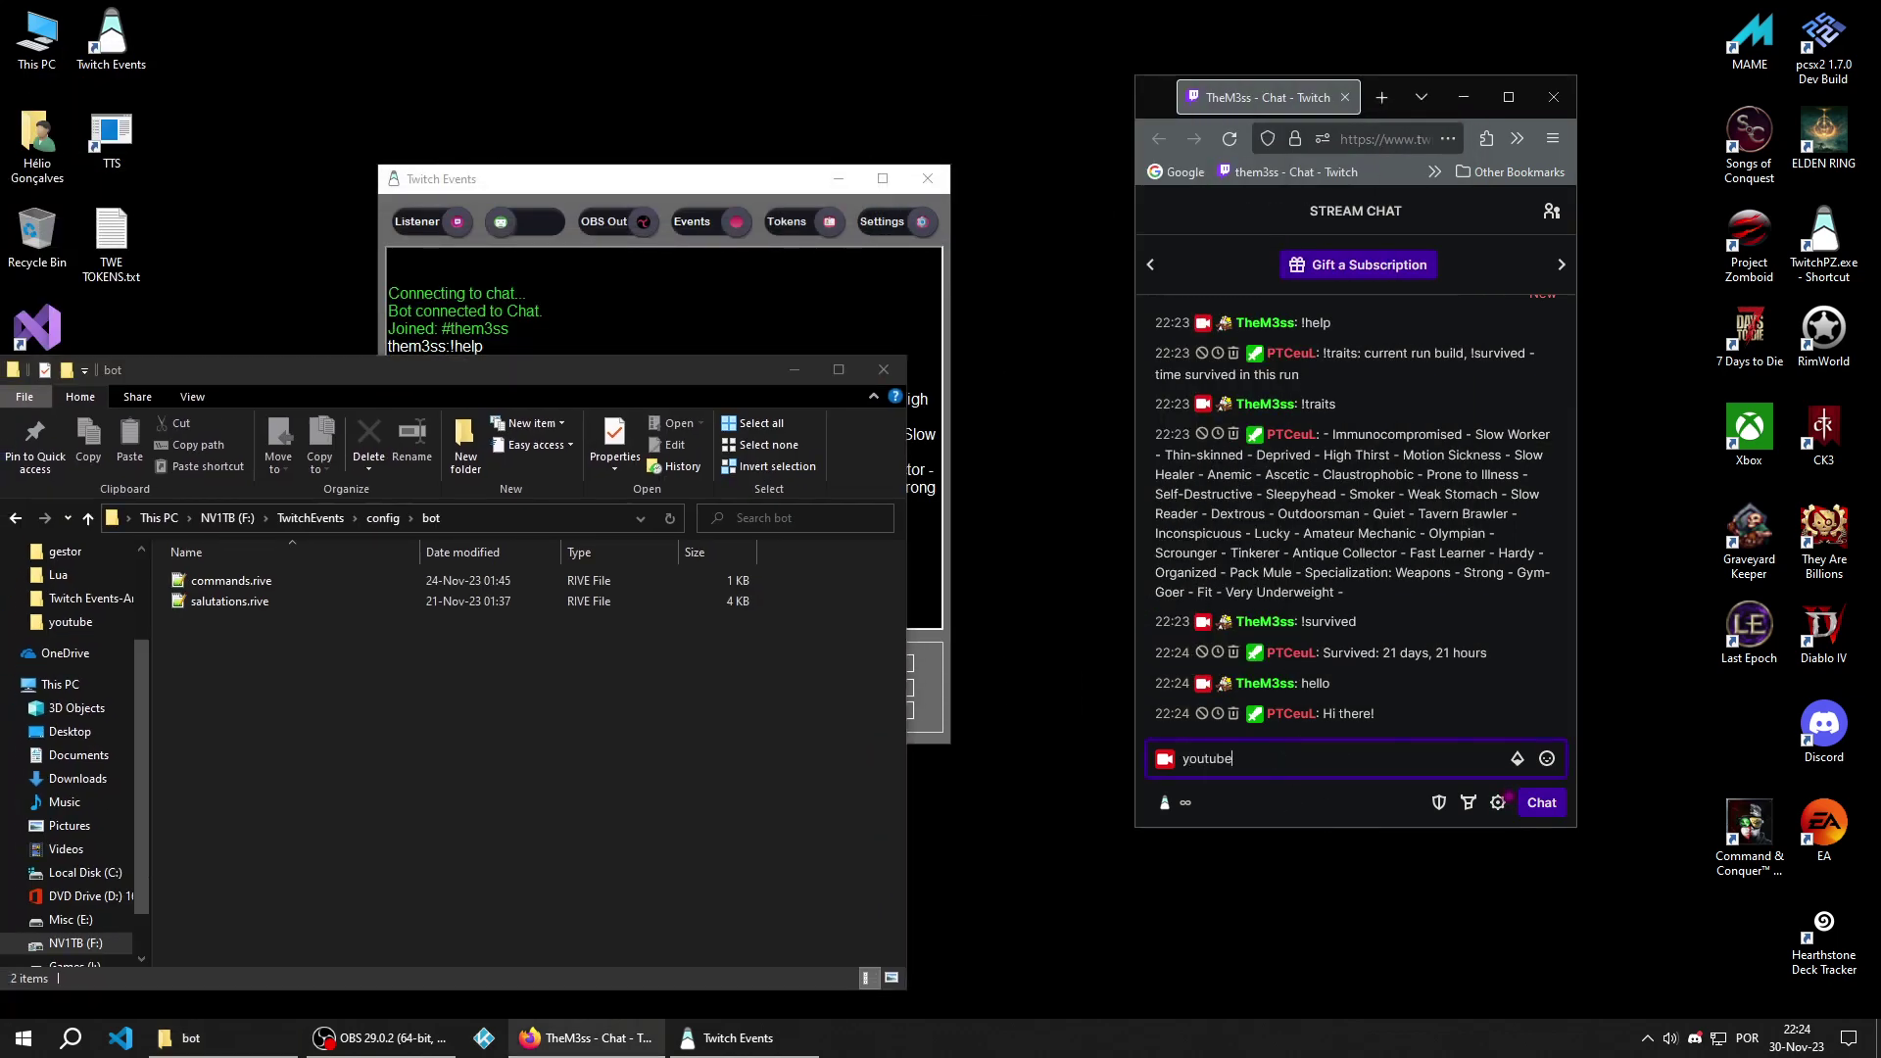
pyautogui.press('Return')
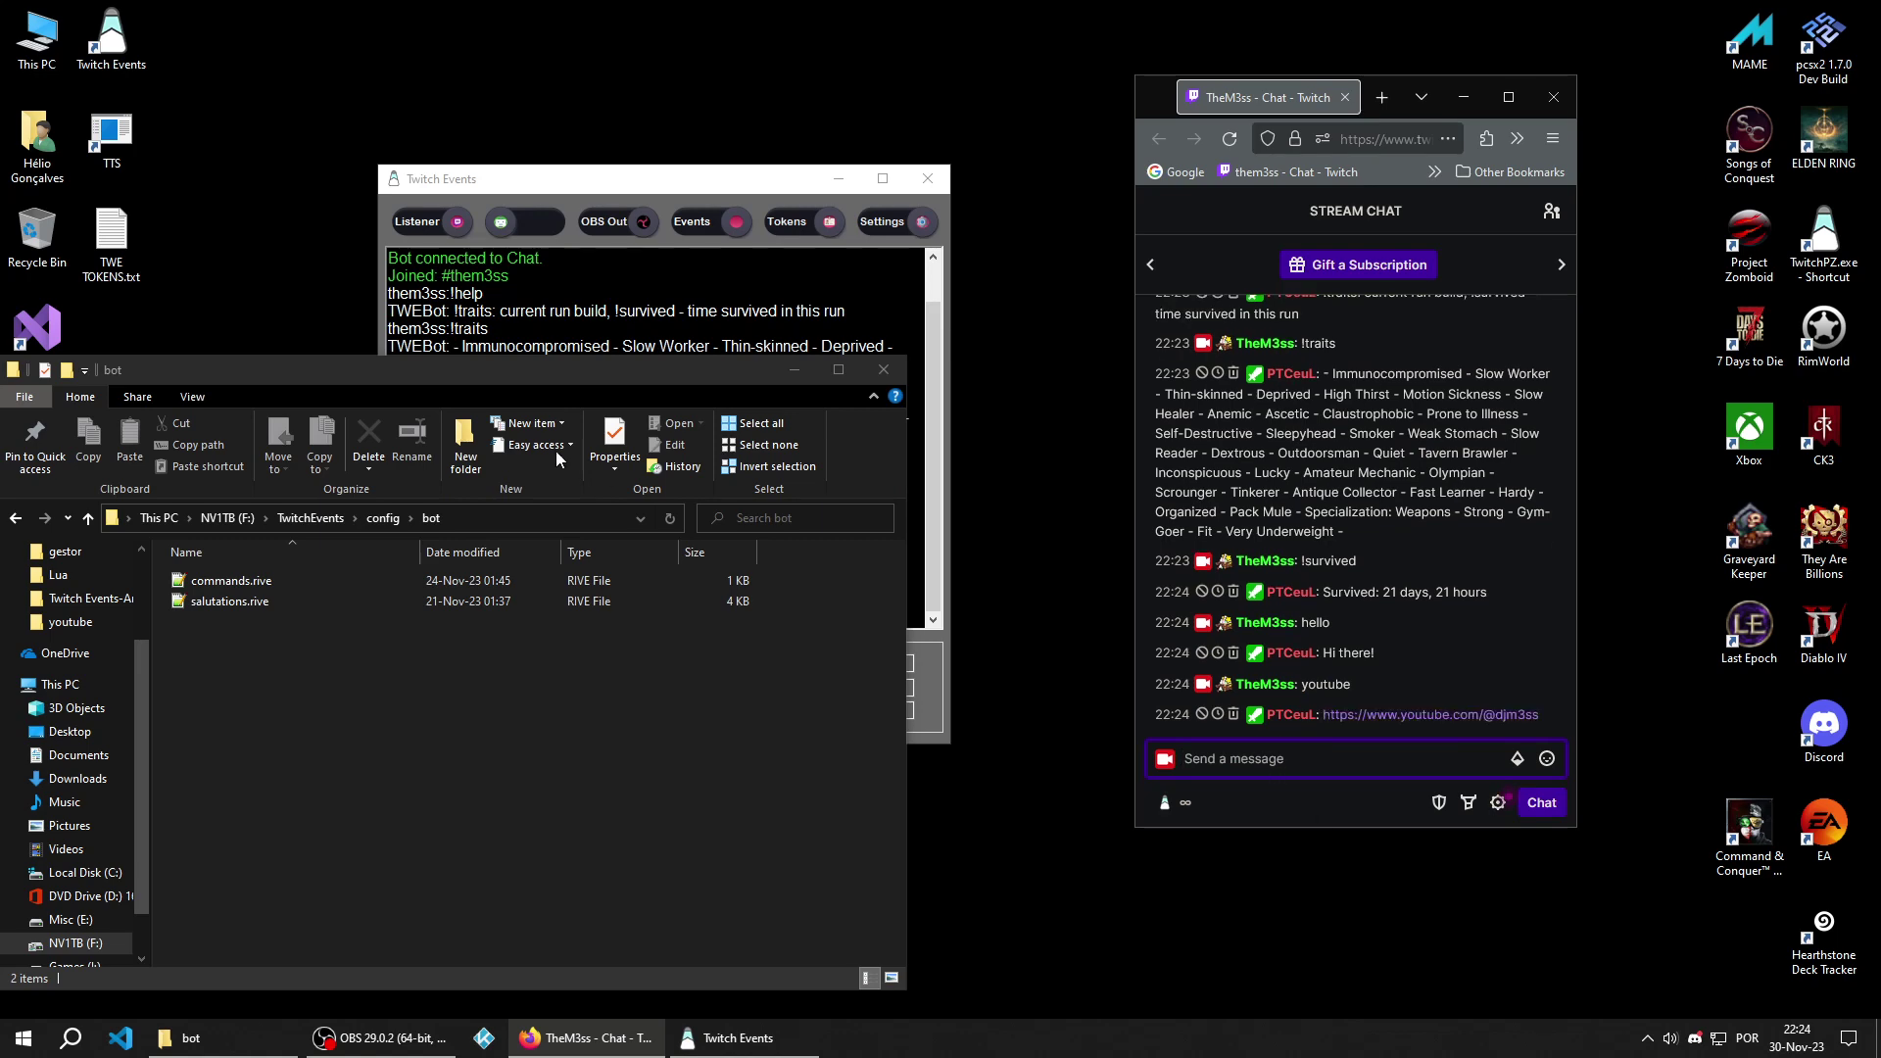
pyautogui.moveTo(433, 374); pyautogui.dragTo(680, 125)
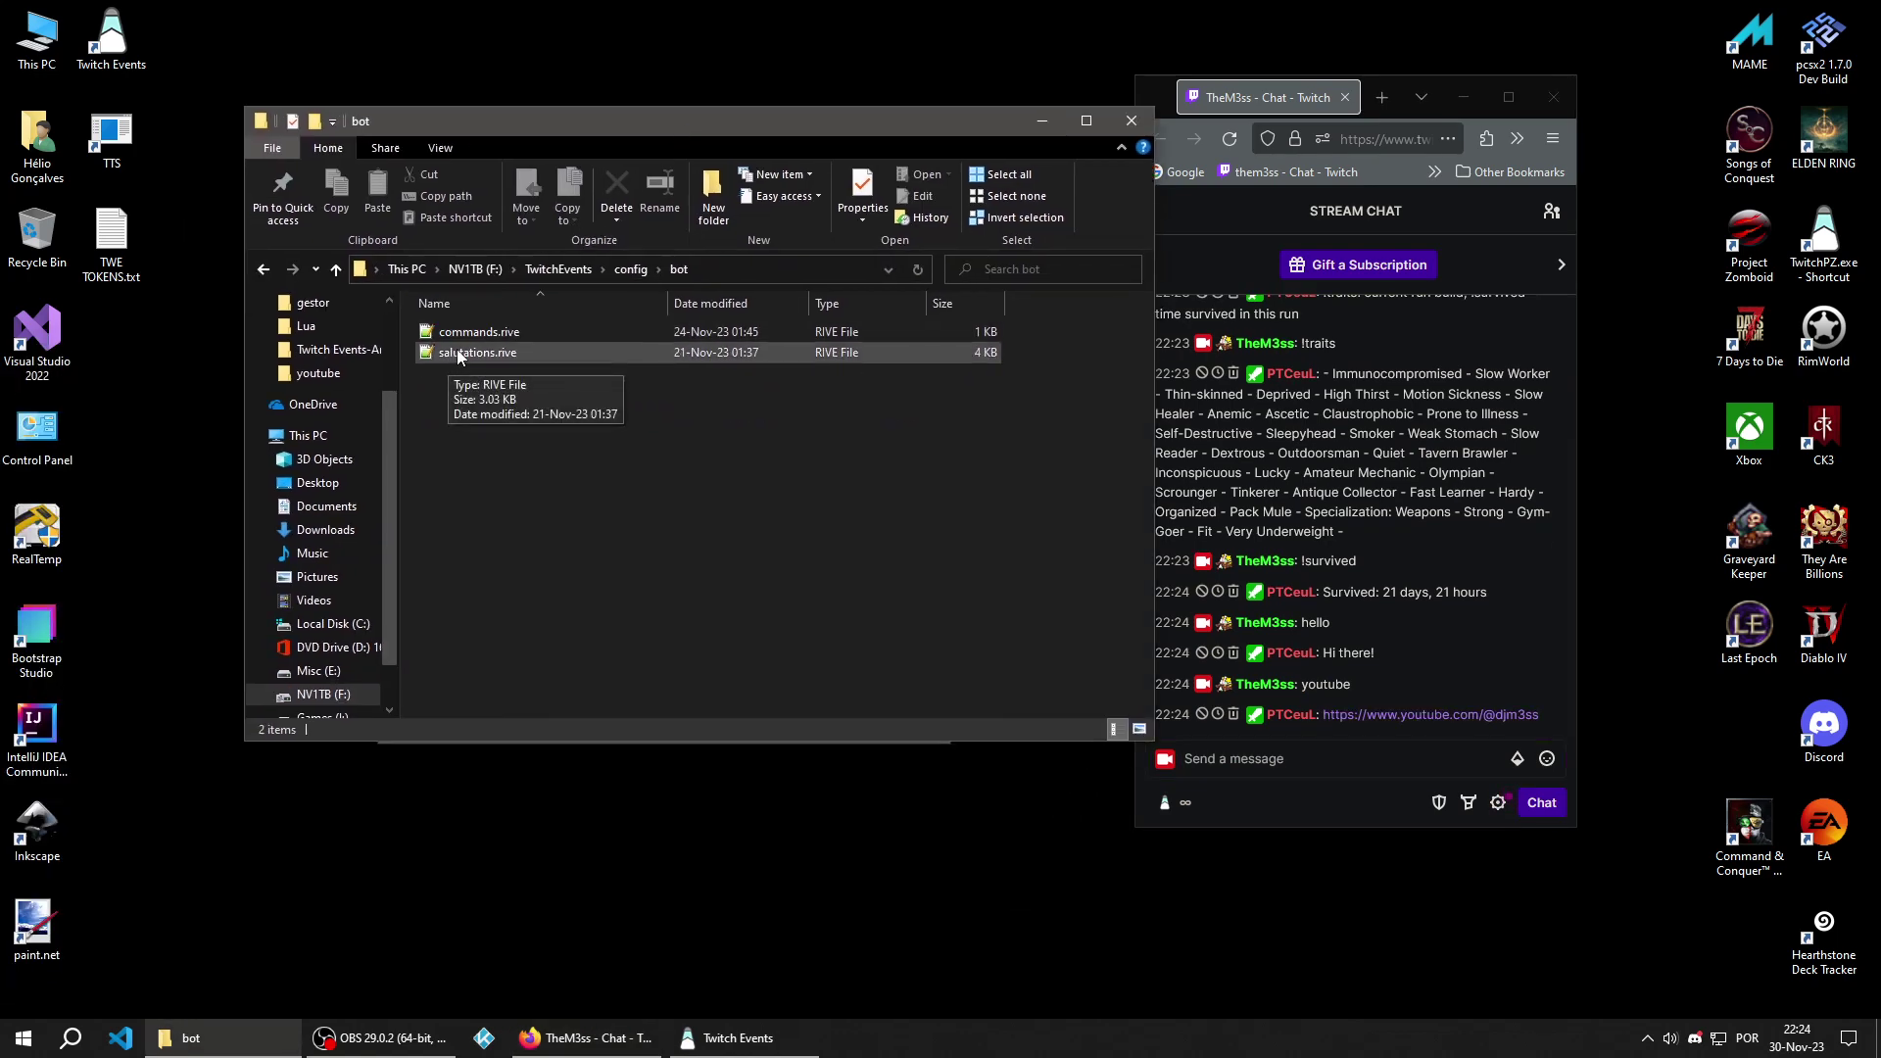
# - Open commands.rive and delete the build, run, novo and opa trigger blocks
pyautogui.doubleClick(465, 334)
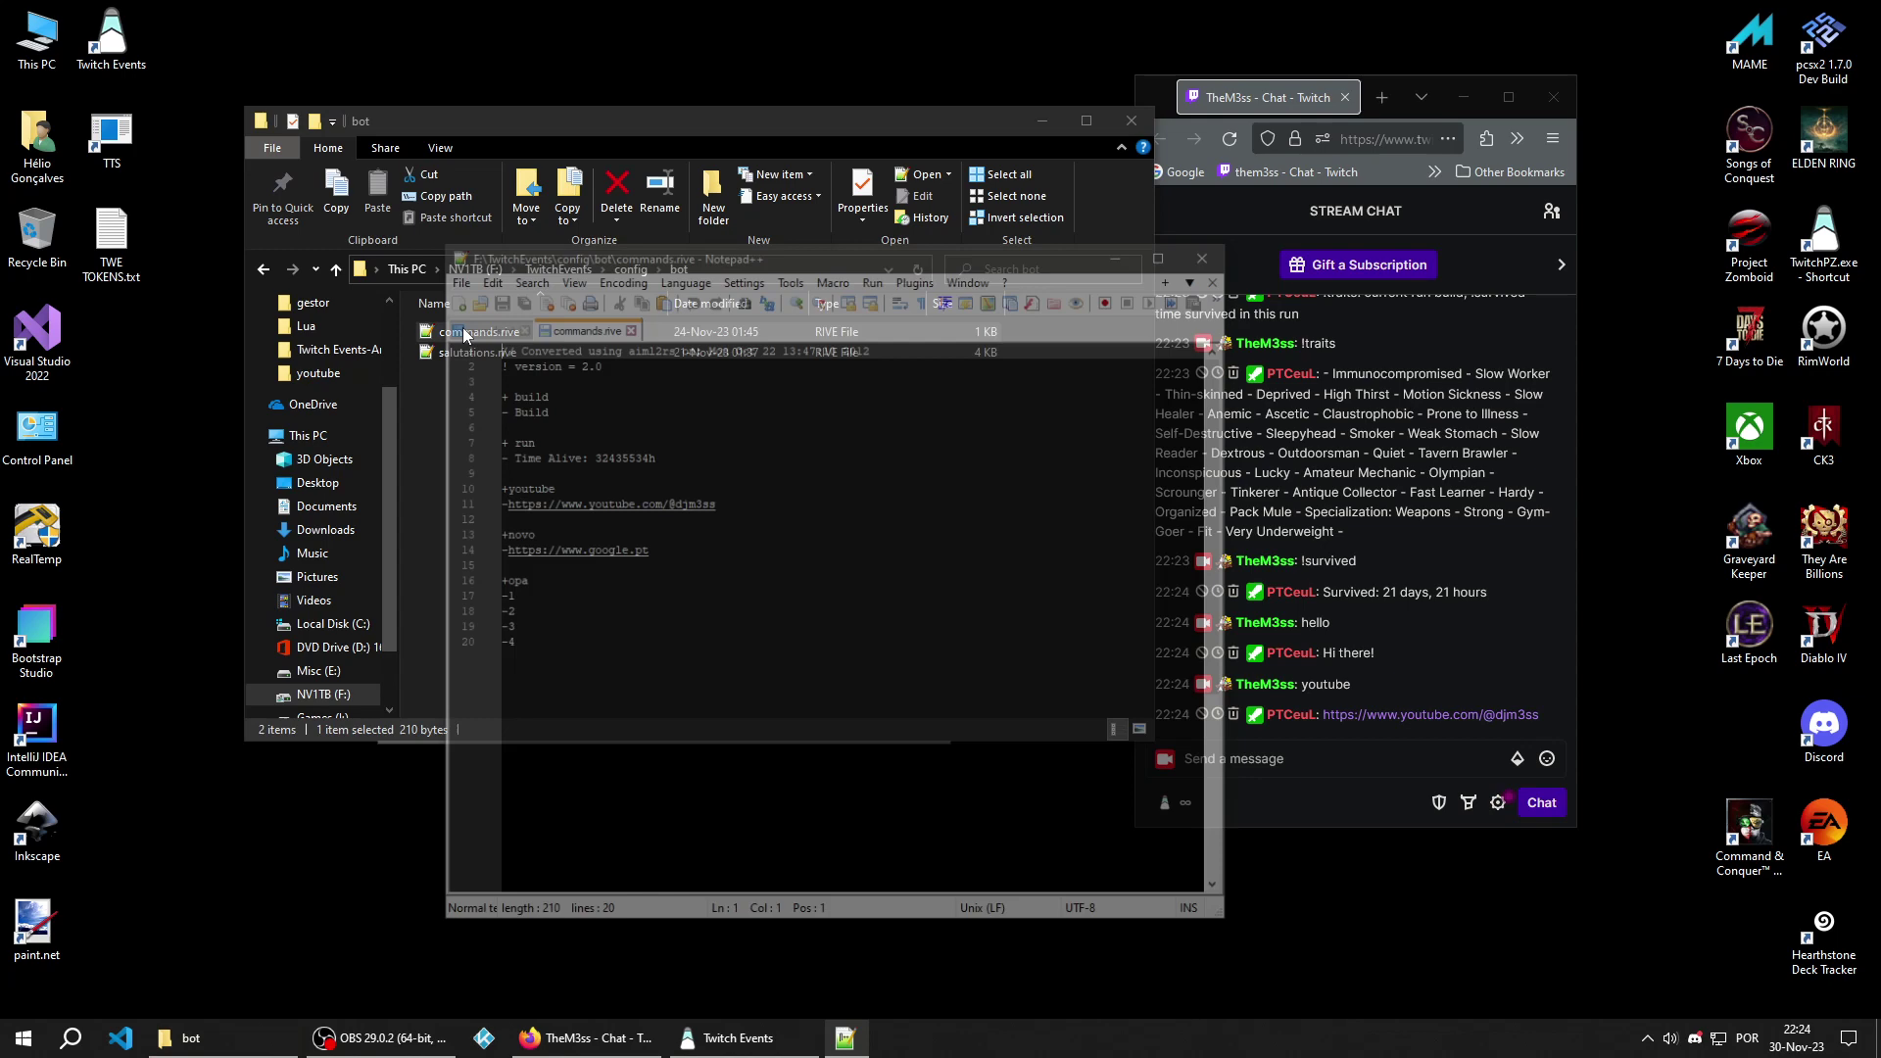
pyautogui.moveTo(760, 267); pyautogui.dragTo(585, 145)
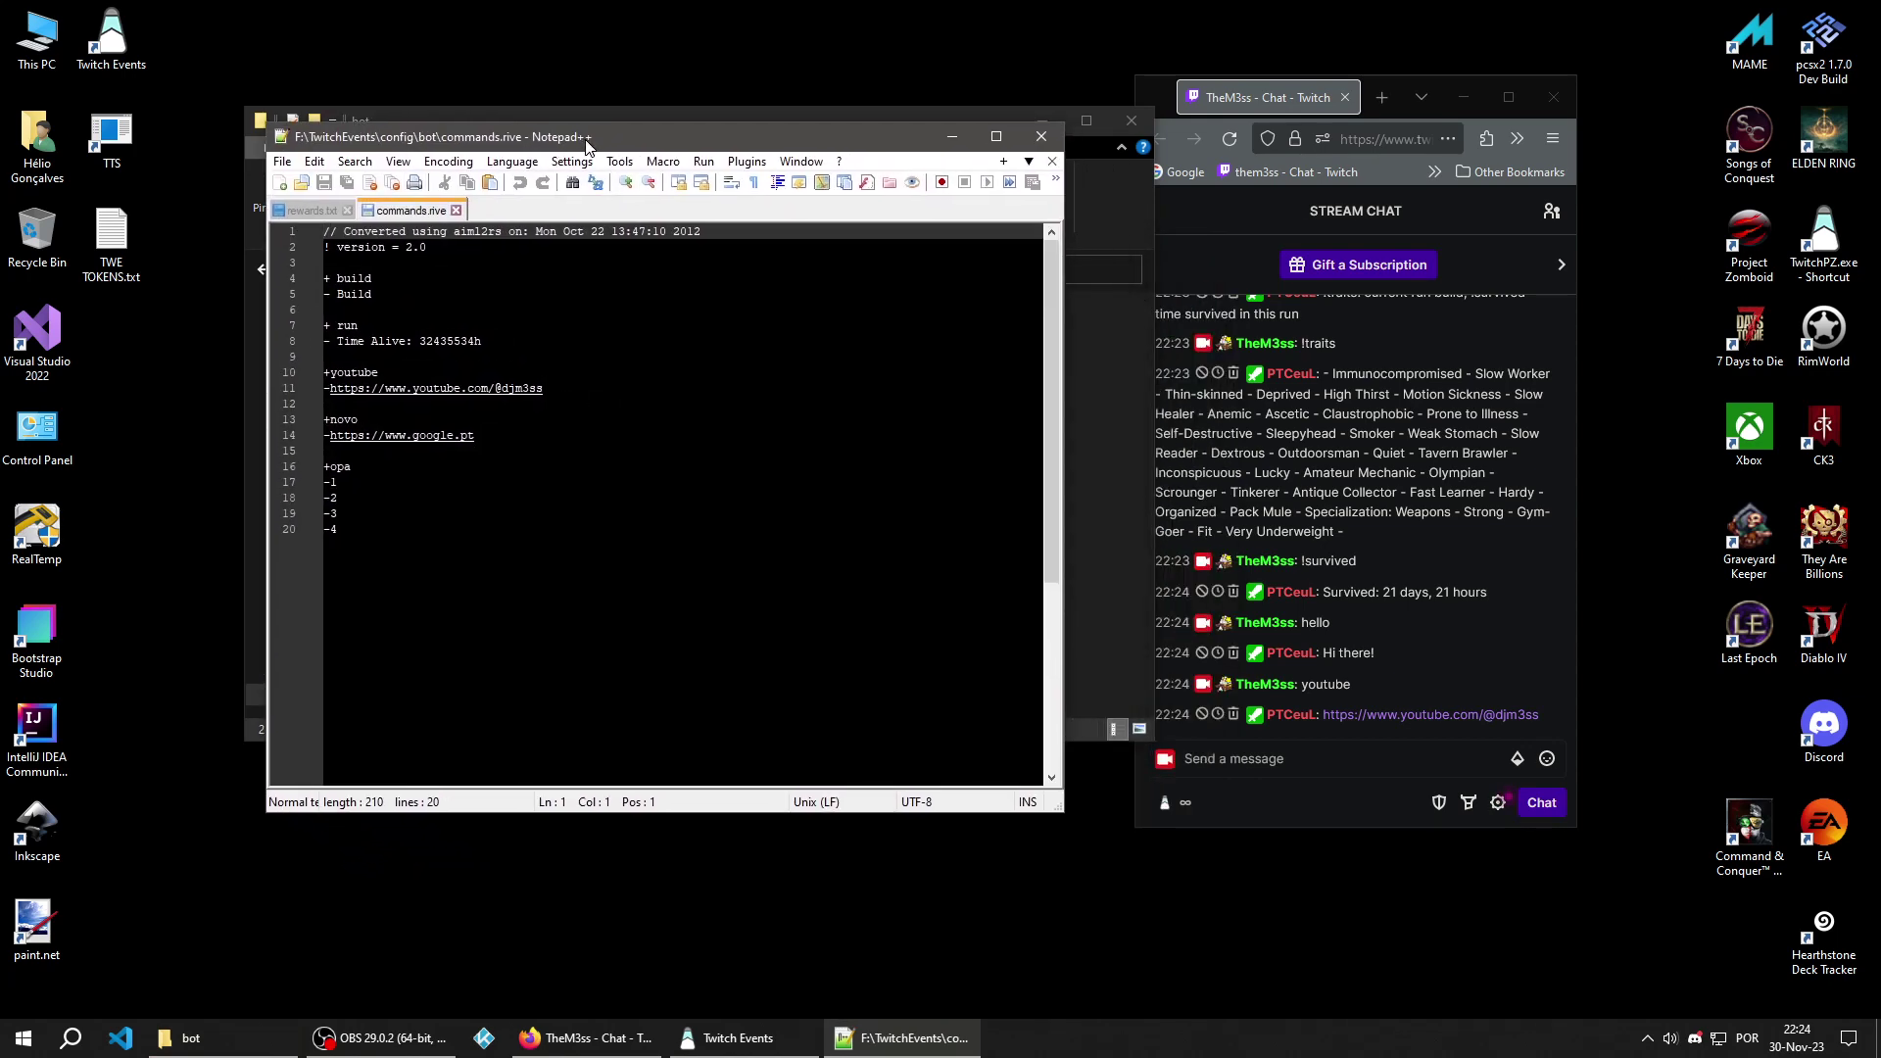
pyautogui.moveTo(543, 392); pyautogui.dragTo(305, 279)
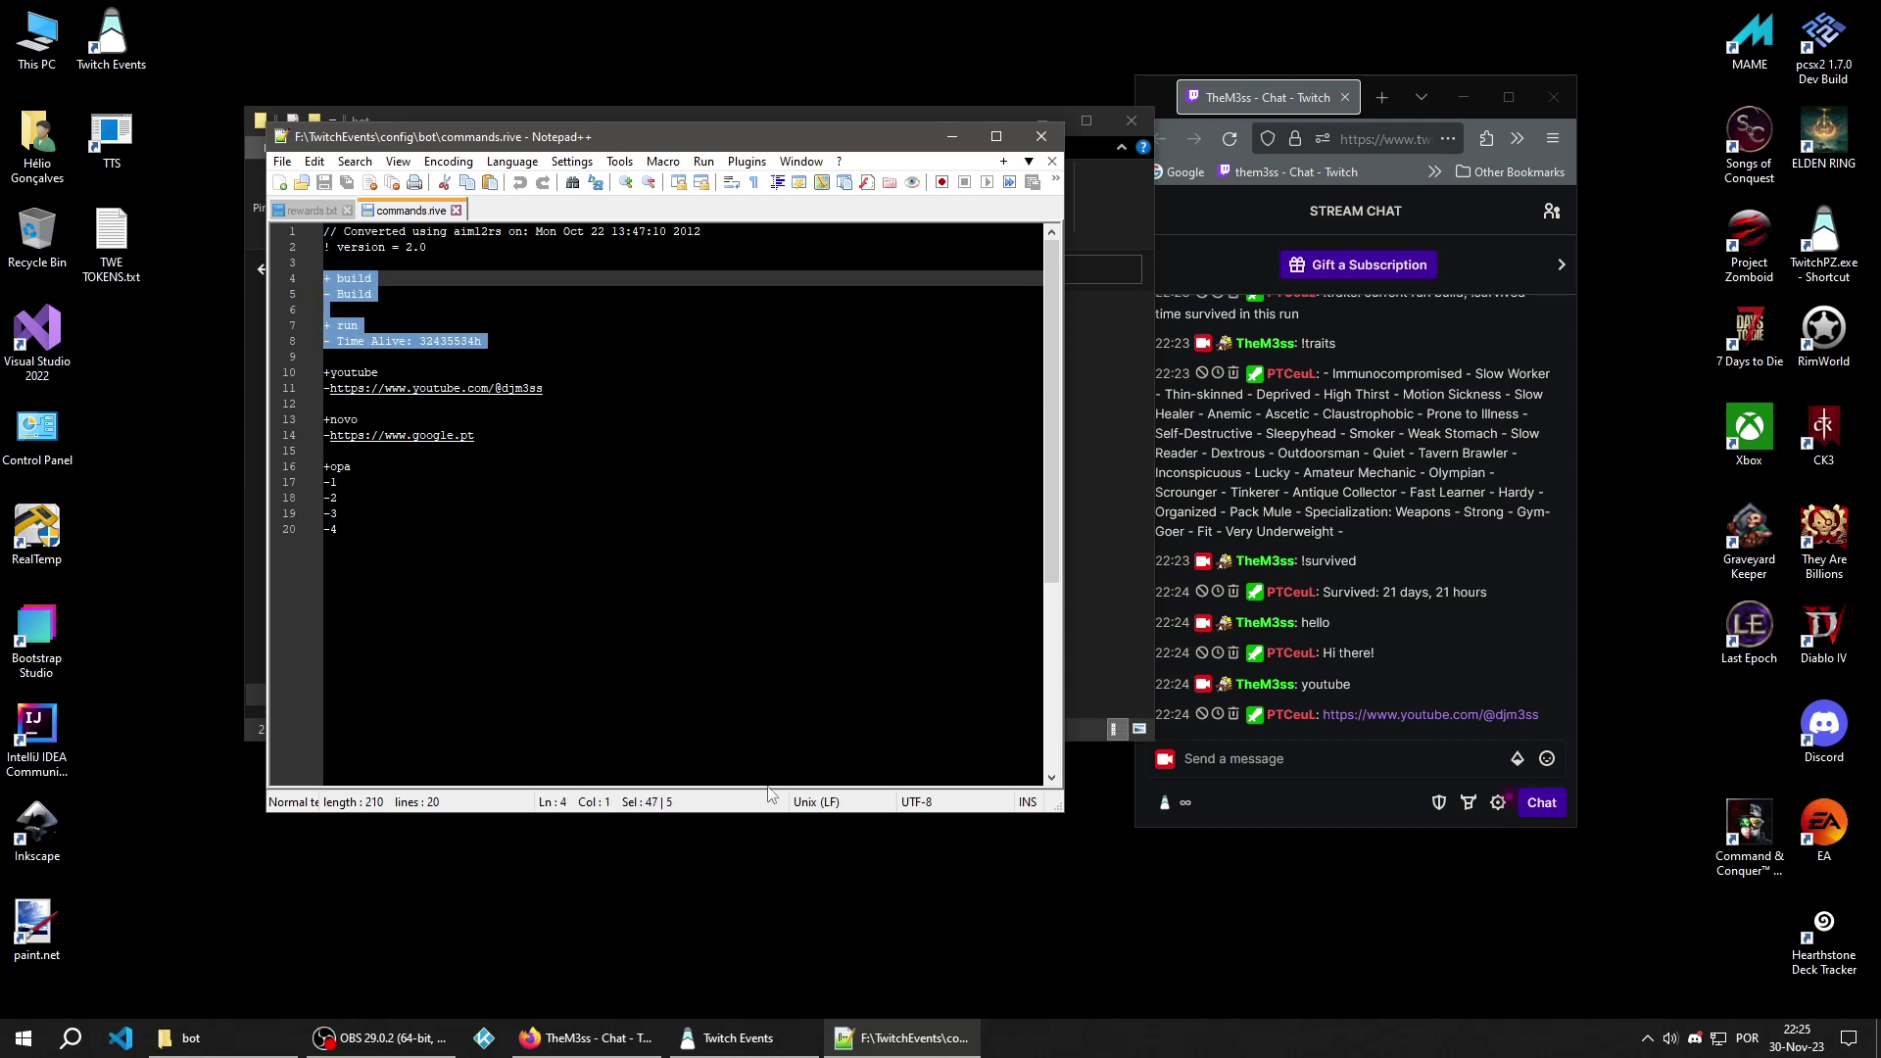
pyautogui.press('Delete')
pyautogui.press('Delete')
pyautogui.press('Down')
pyautogui.press('Down')
pyautogui.press('Down')
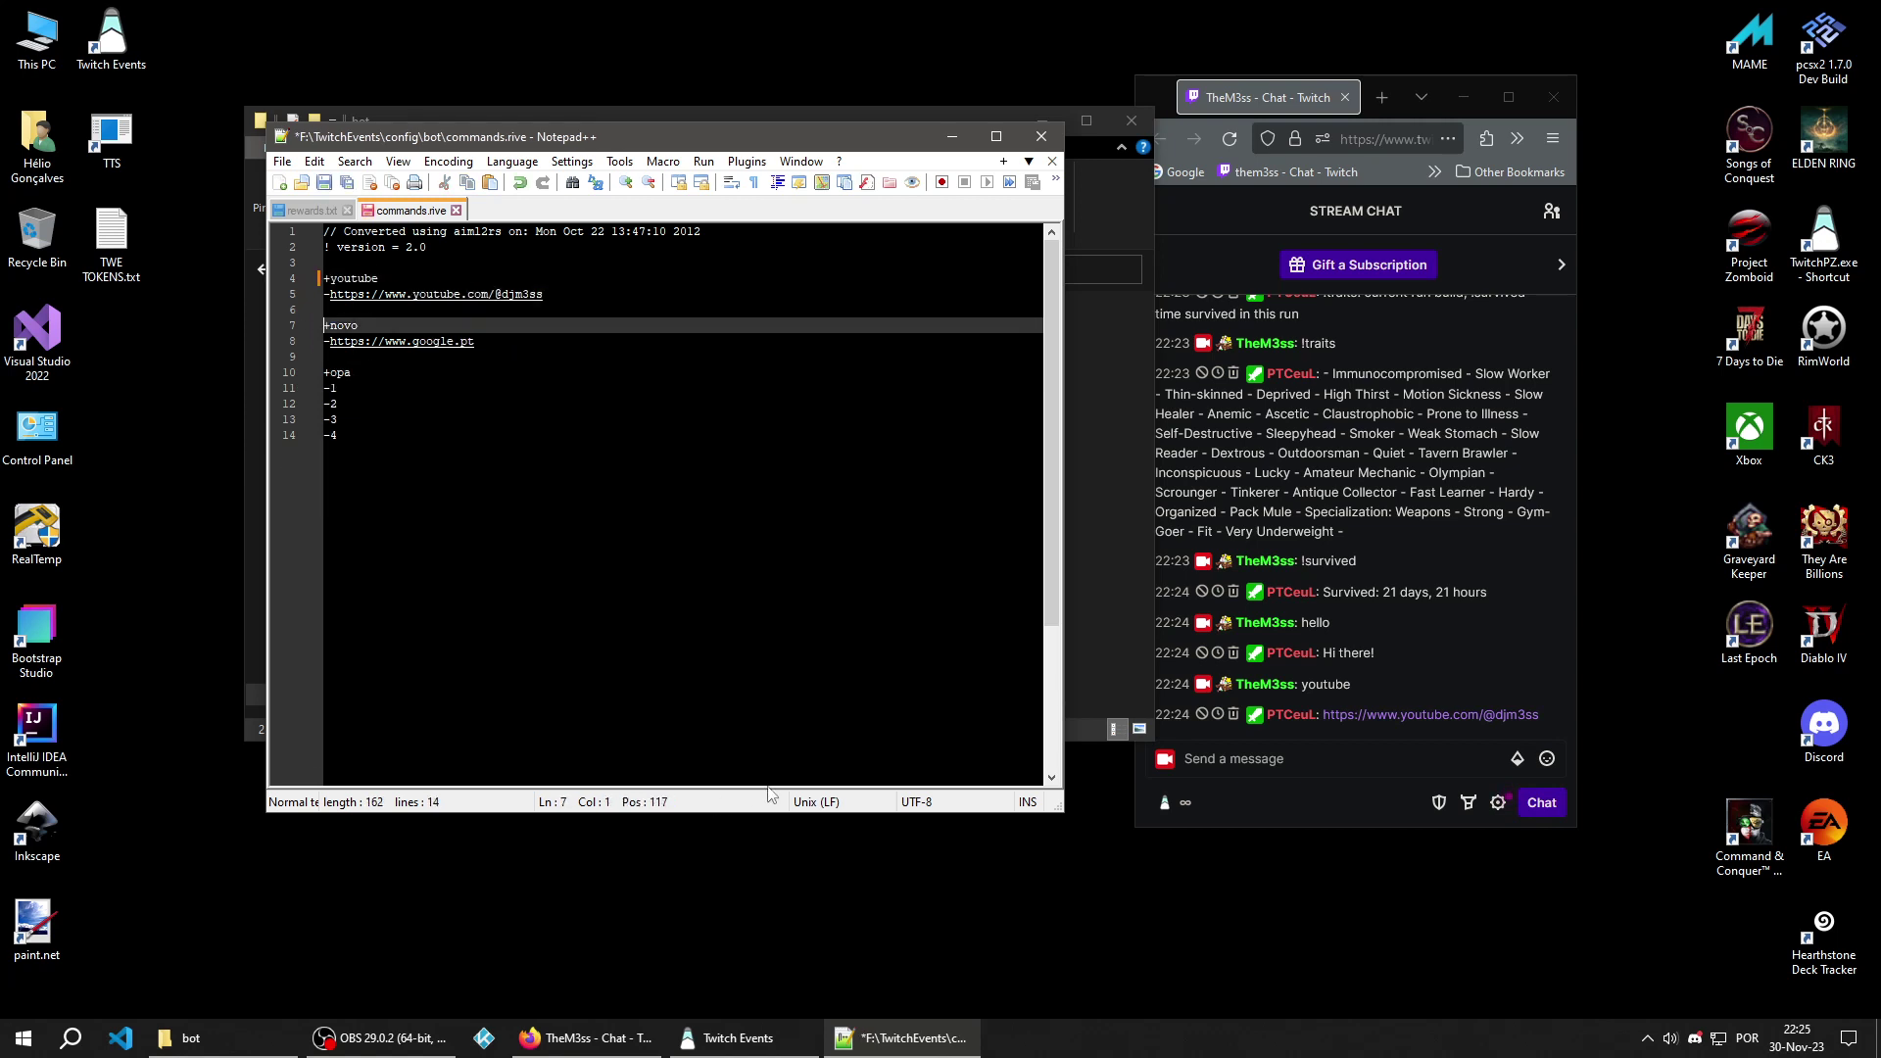
pyautogui.hotkey('shift', 'Down')
pyautogui.hotkey('shift', 'Down')
pyautogui.press('Delete')
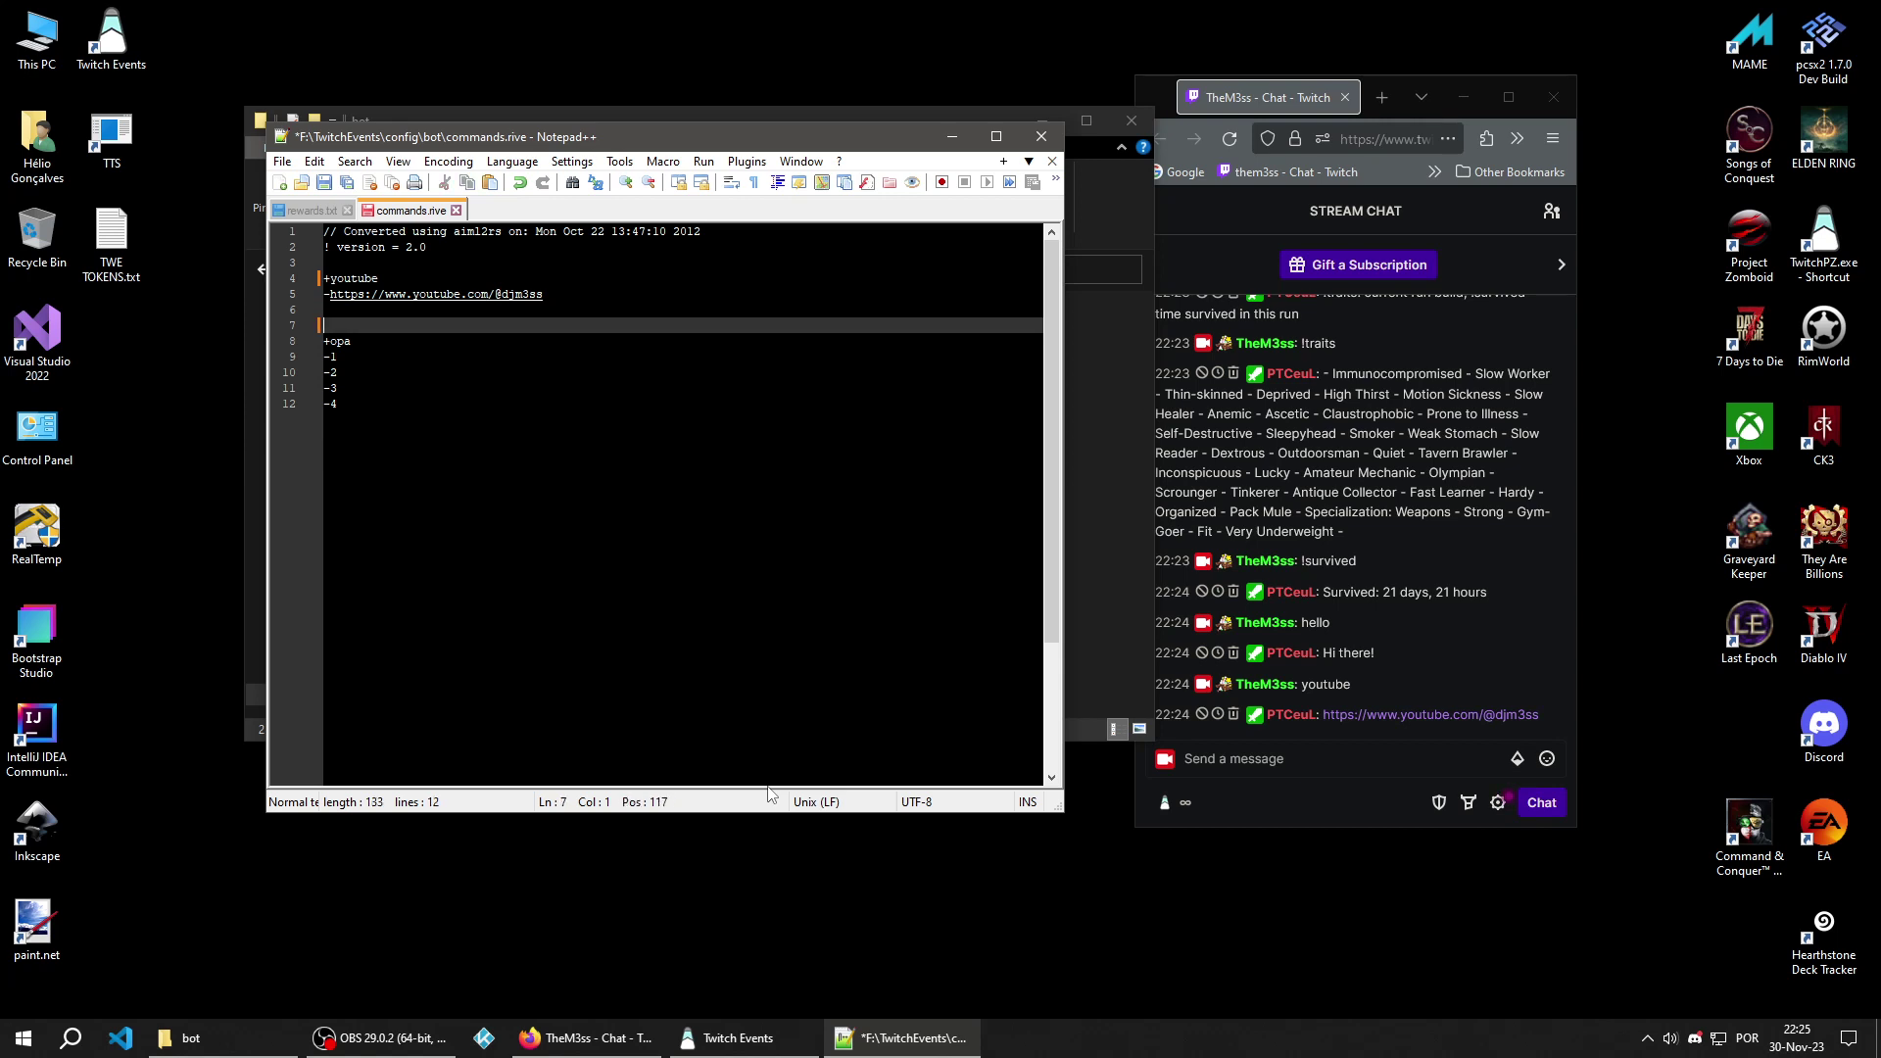
pyautogui.hotkey('shift', 'Down')
pyautogui.hotkey('shift', 'Down')
pyautogui.hotkey('shift', 'Down')
pyautogui.hotkey('shift', 'Down')
pyautogui.hotkey('shift', 'Down')
pyautogui.hotkey('shift', 'End')
pyautogui.press('Delete')
# - Add a +mod trigger with the reply 'what so do when someone says mod'
pyautogui.write('+mod')
pyautogui.press('Return')
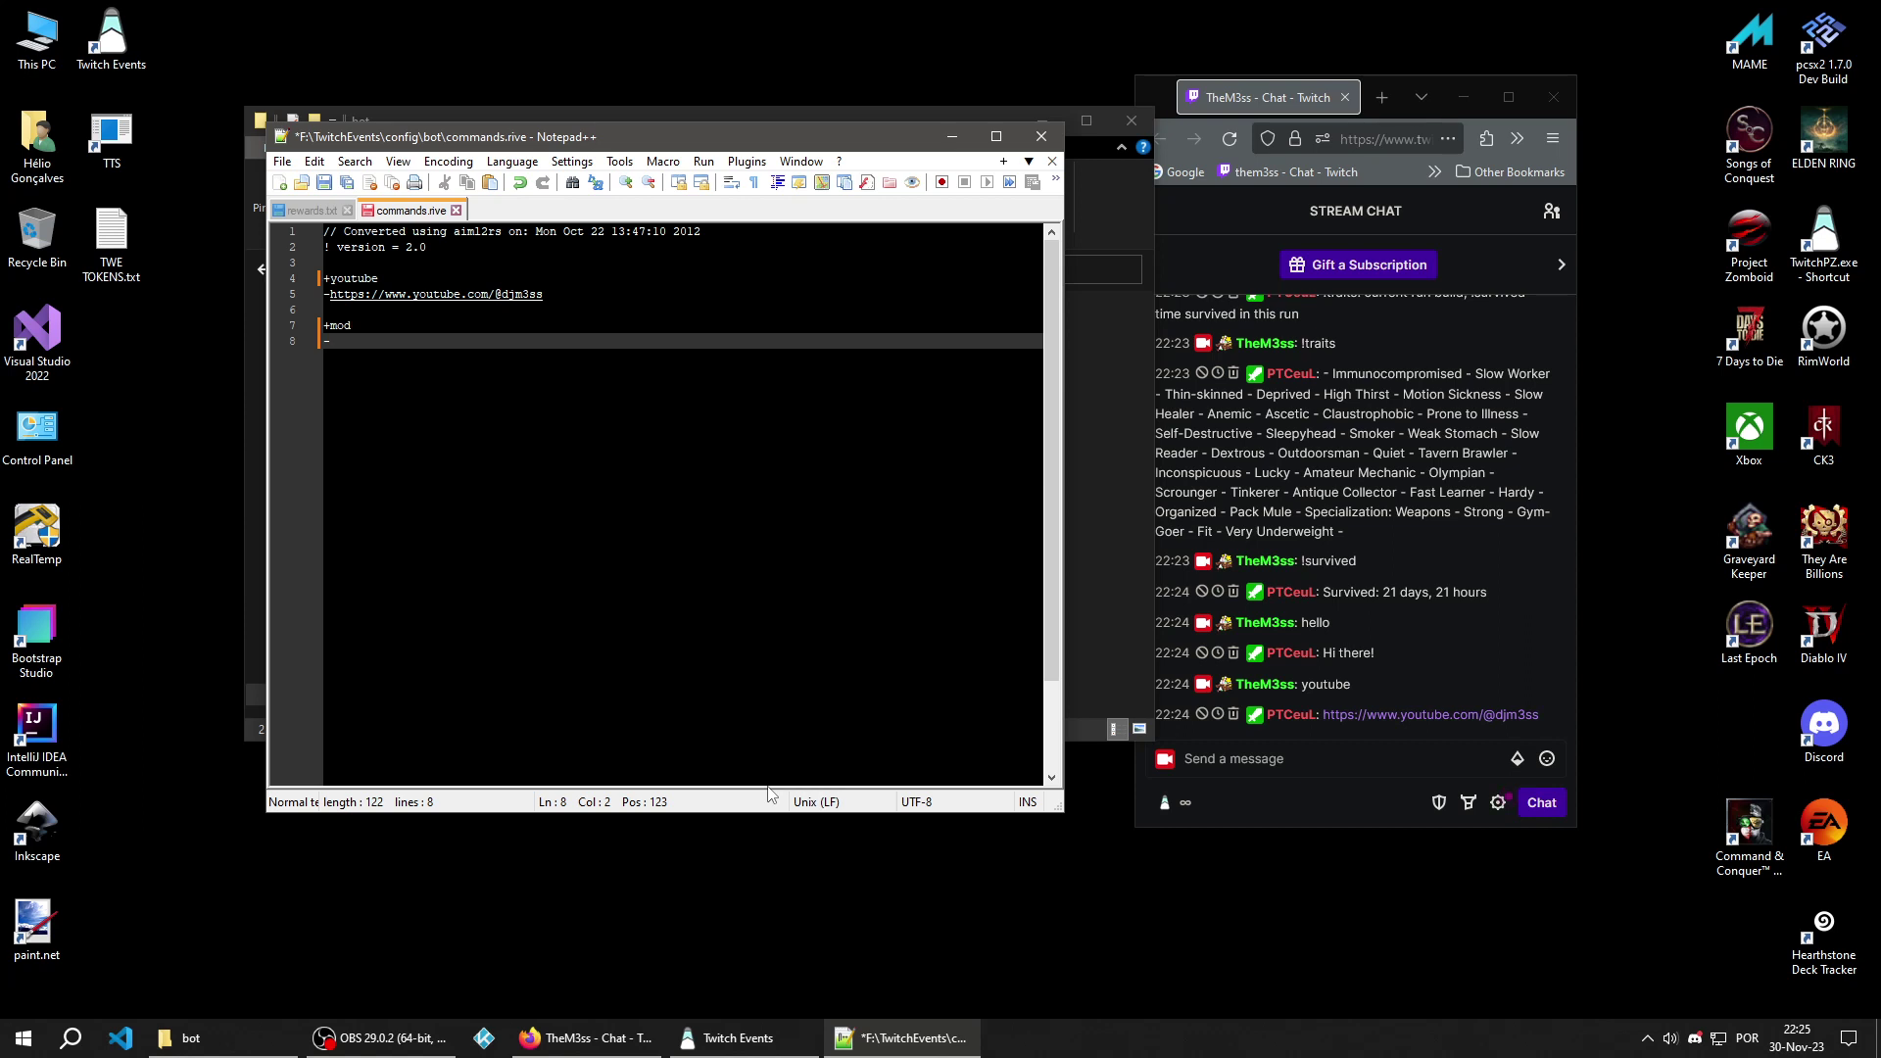
pyautogui.write('-what so do when someone s')
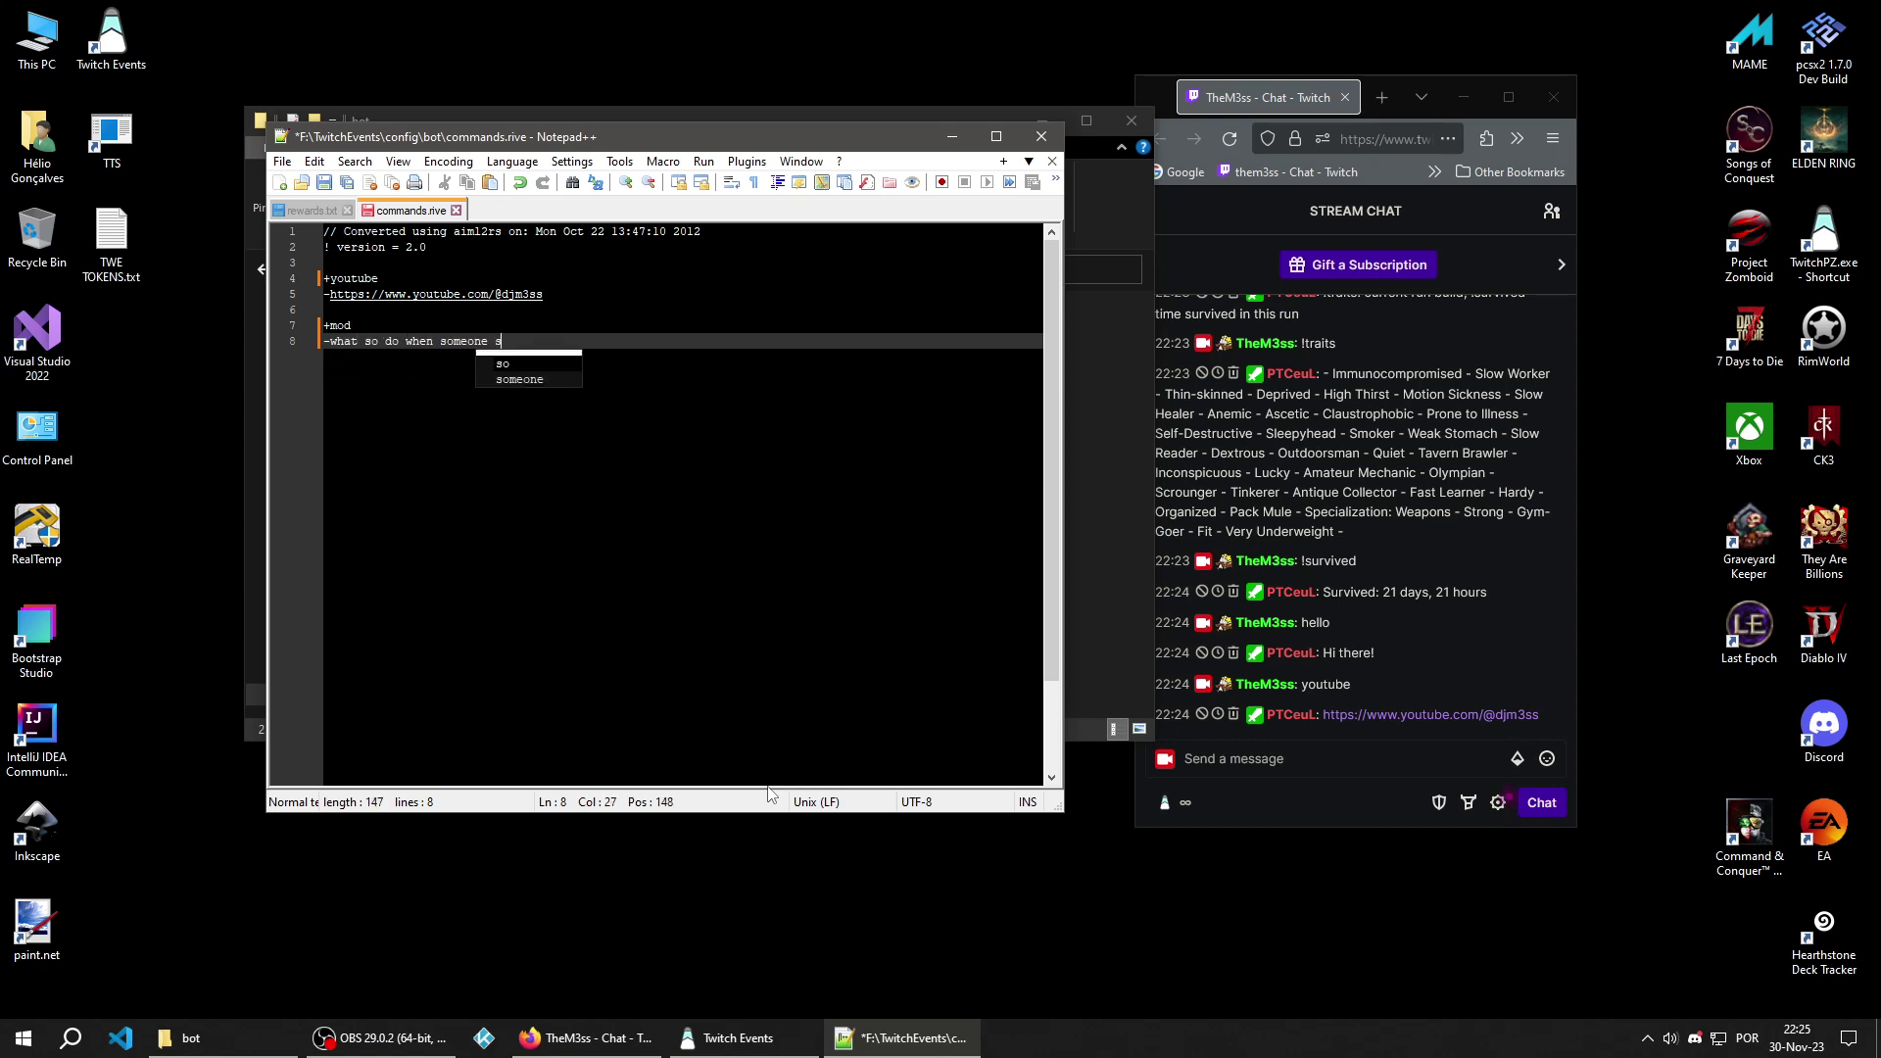
pyautogui.write('ays mod')
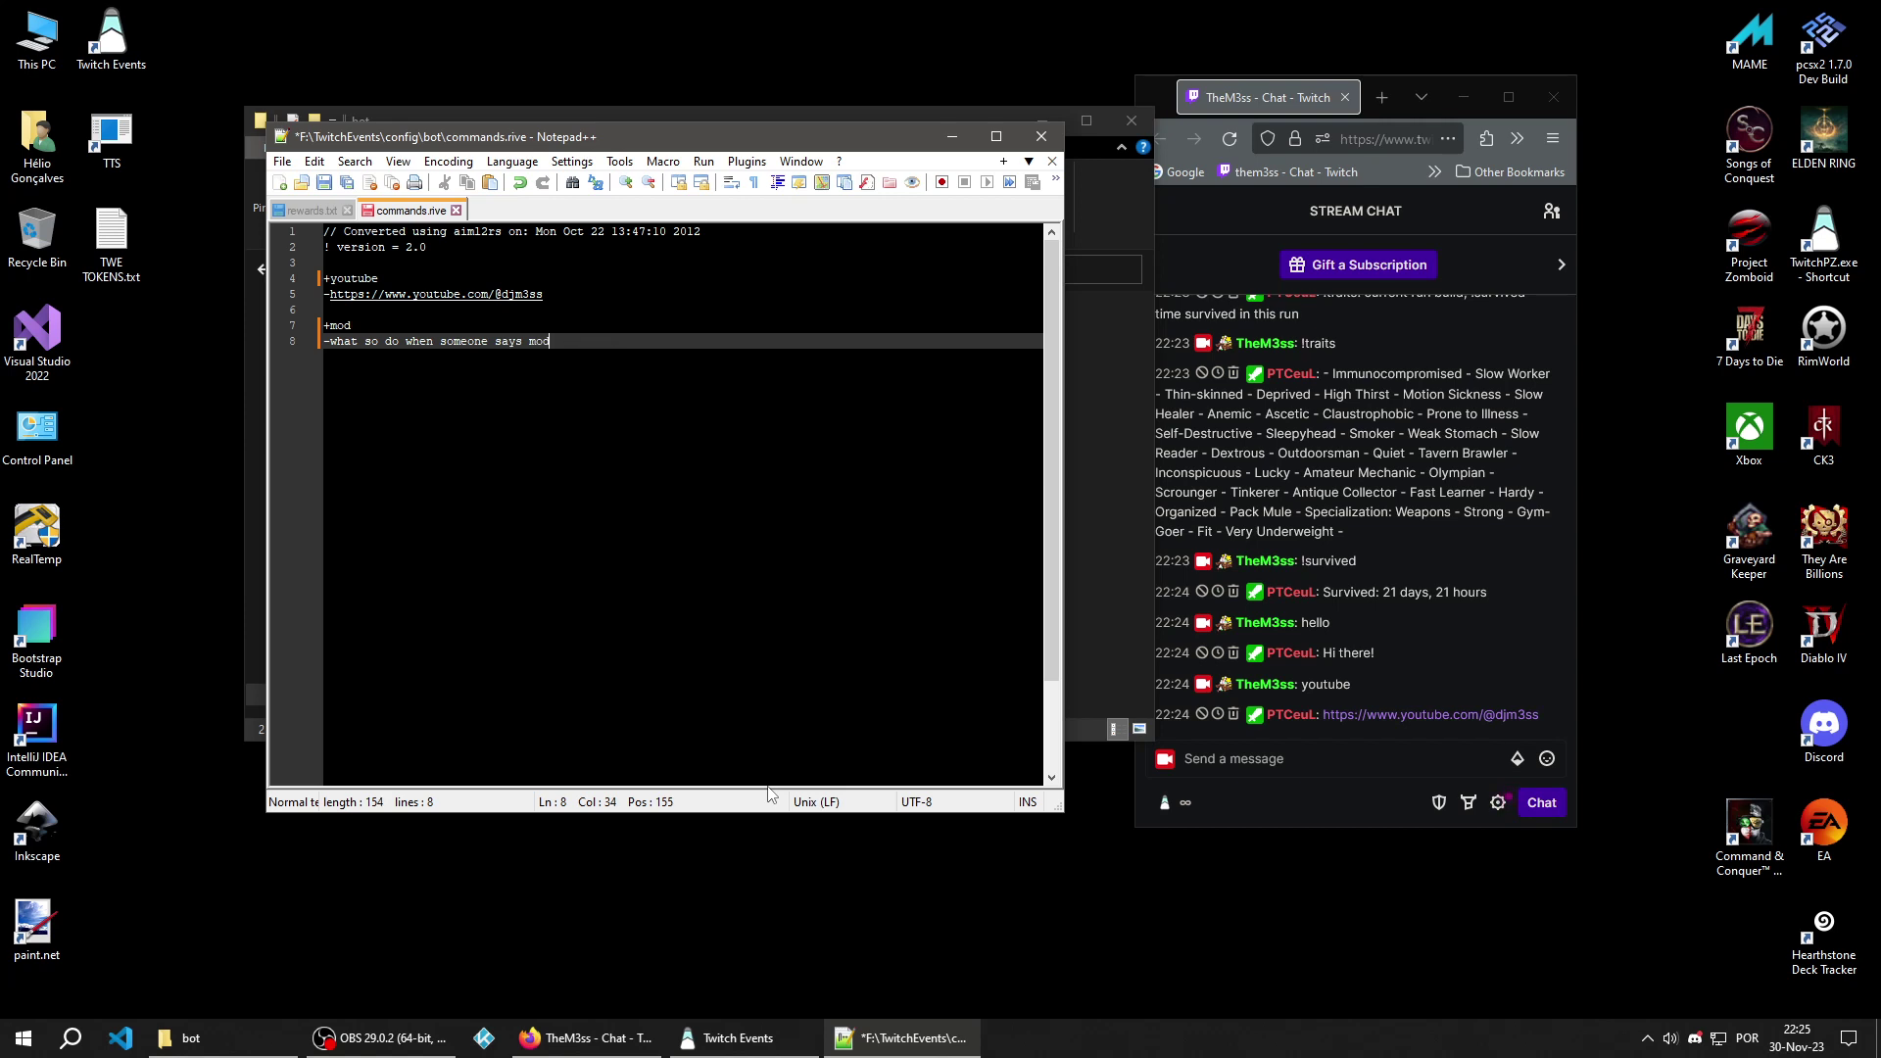
pyautogui.press('Return')
pyautogui.press('Return')
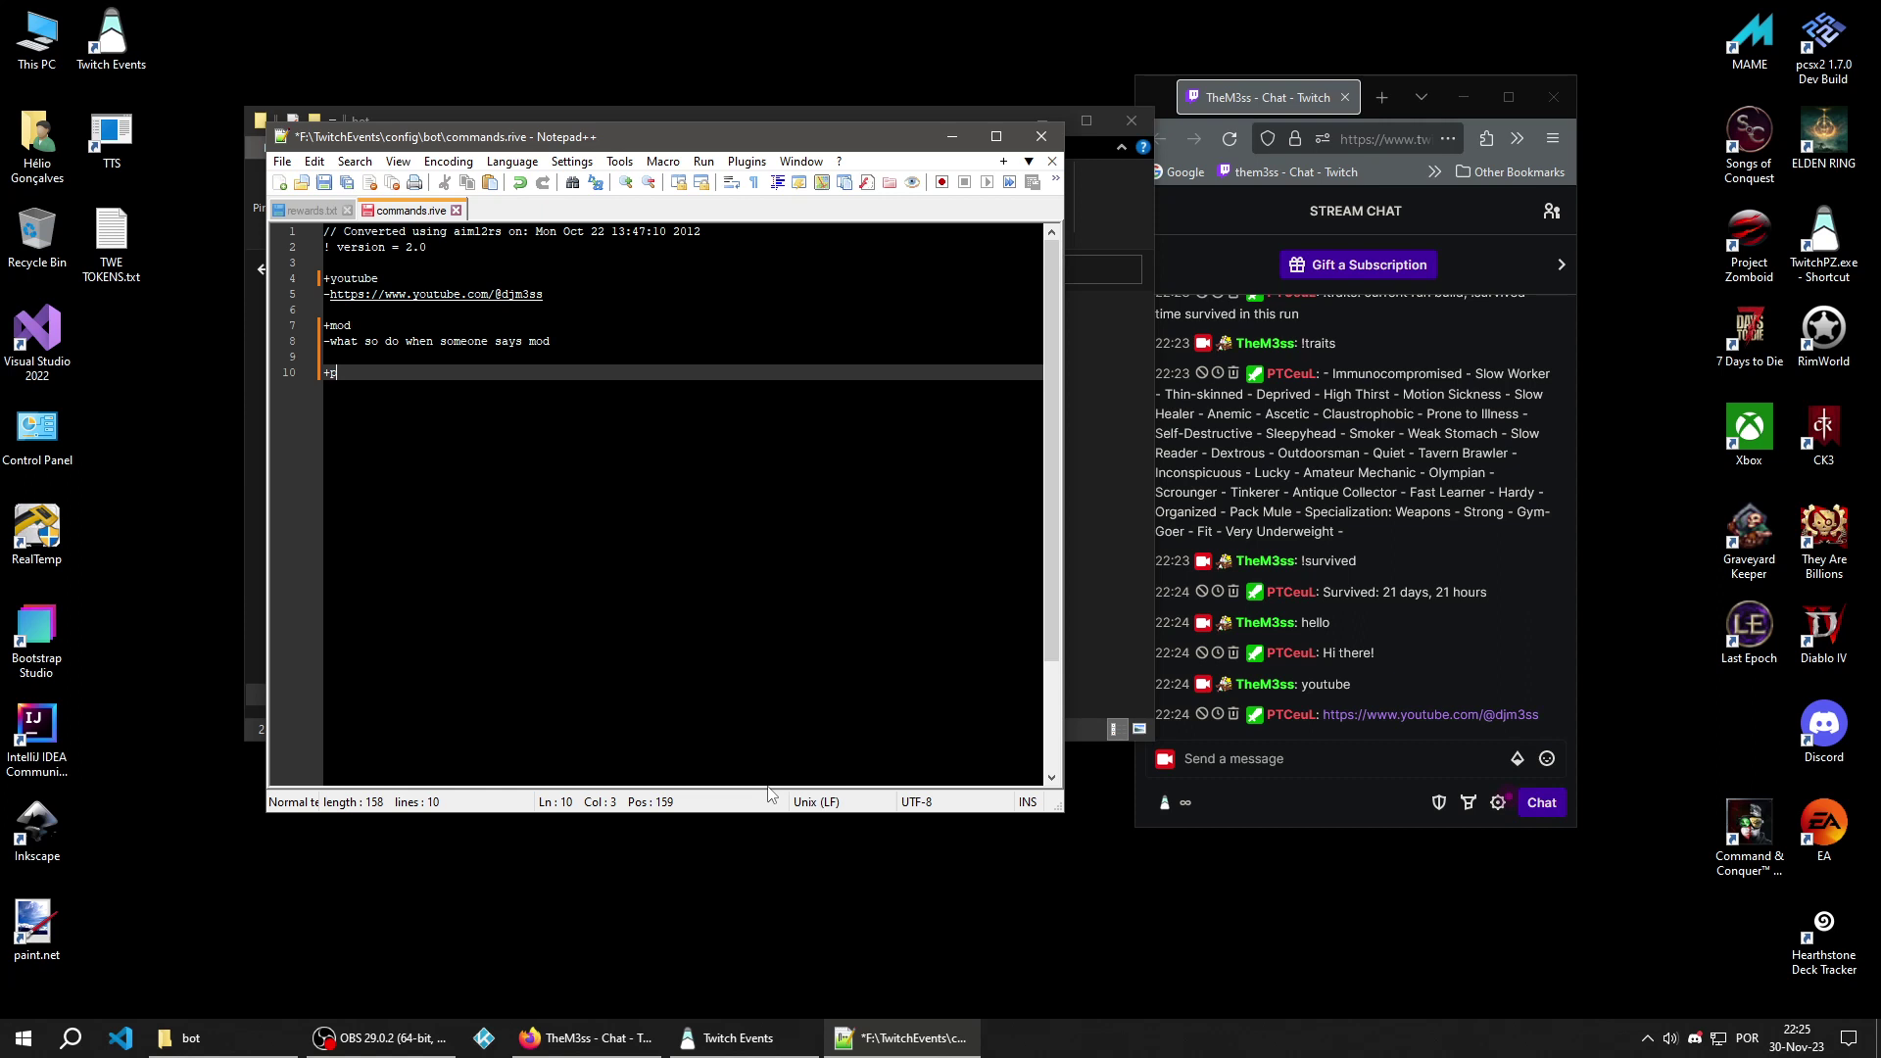
# - Add a +zomboid trigger with four replies ending 'I play pz everyday.', then save
pyautogui.write('+zomboid')
pyautogui.press('Return')
pyautogui.write('-i like t')
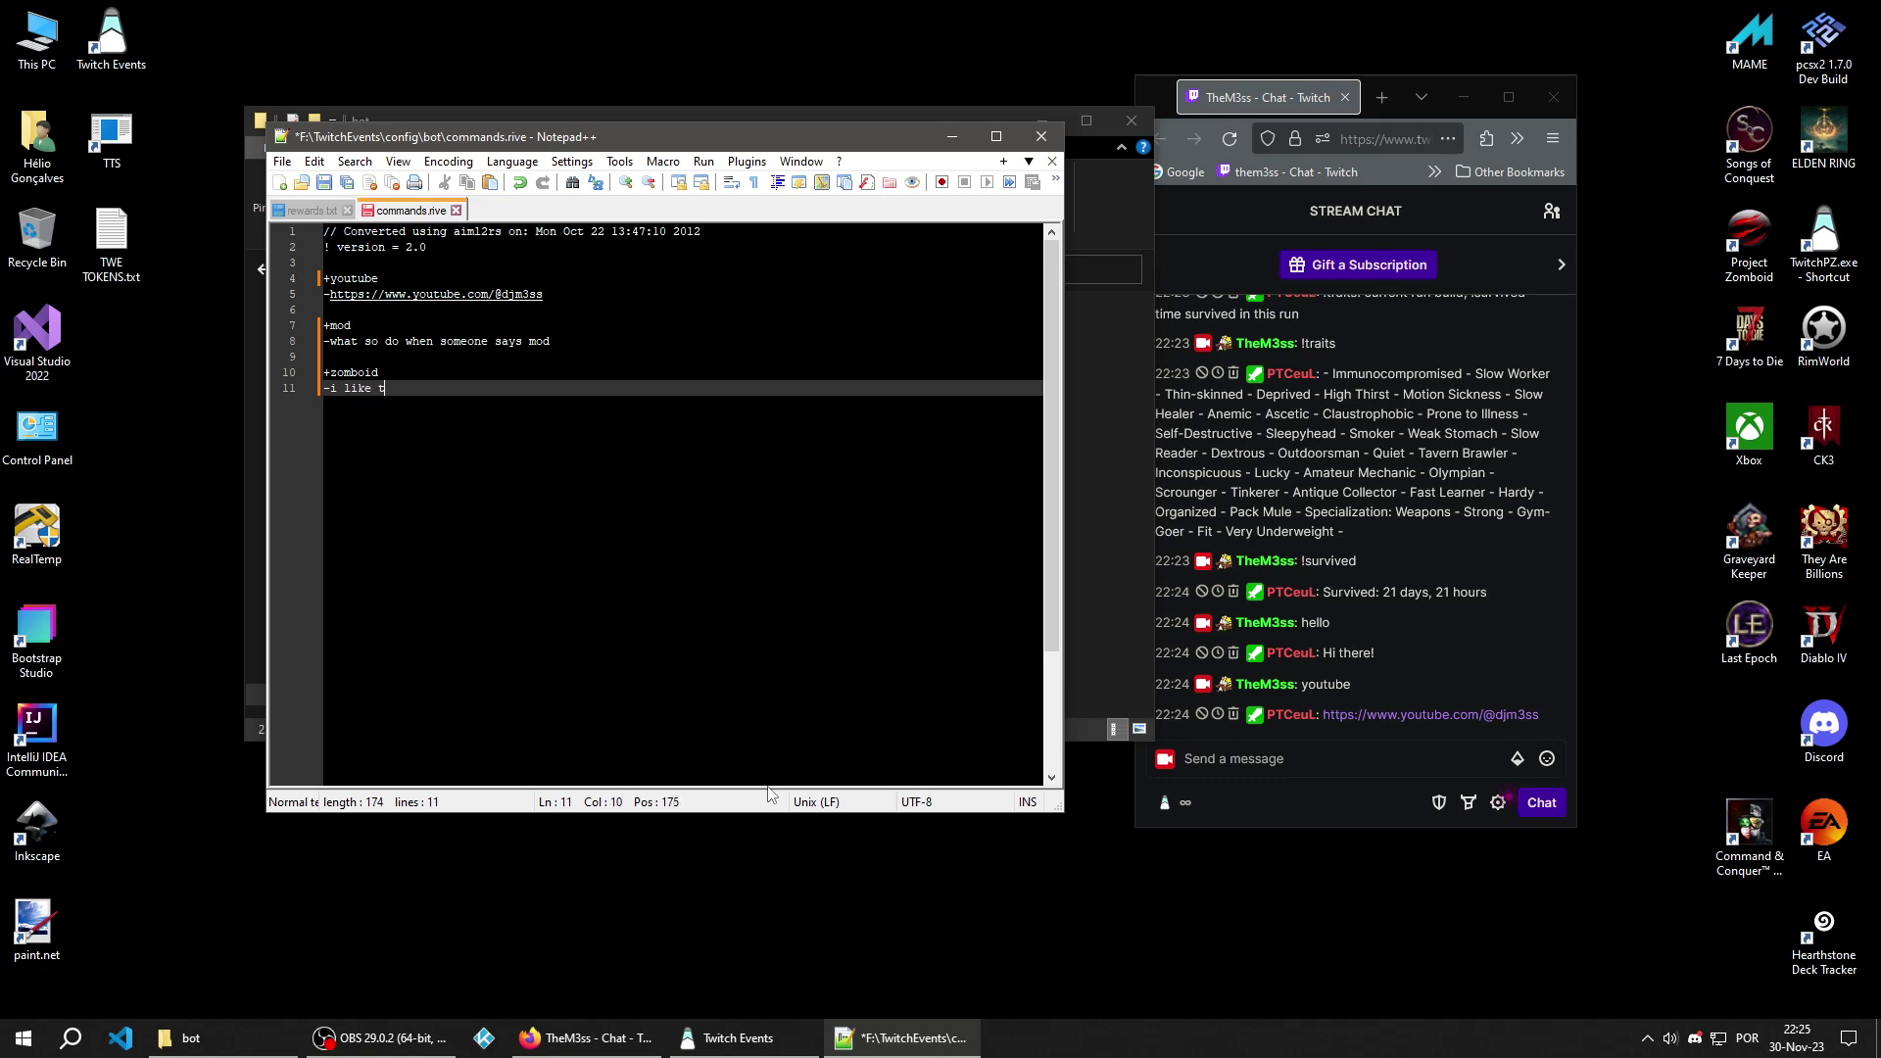
pyautogui.write('hat game, pretty awesopm')
pyautogui.write('e')
pyautogui.press('Return')
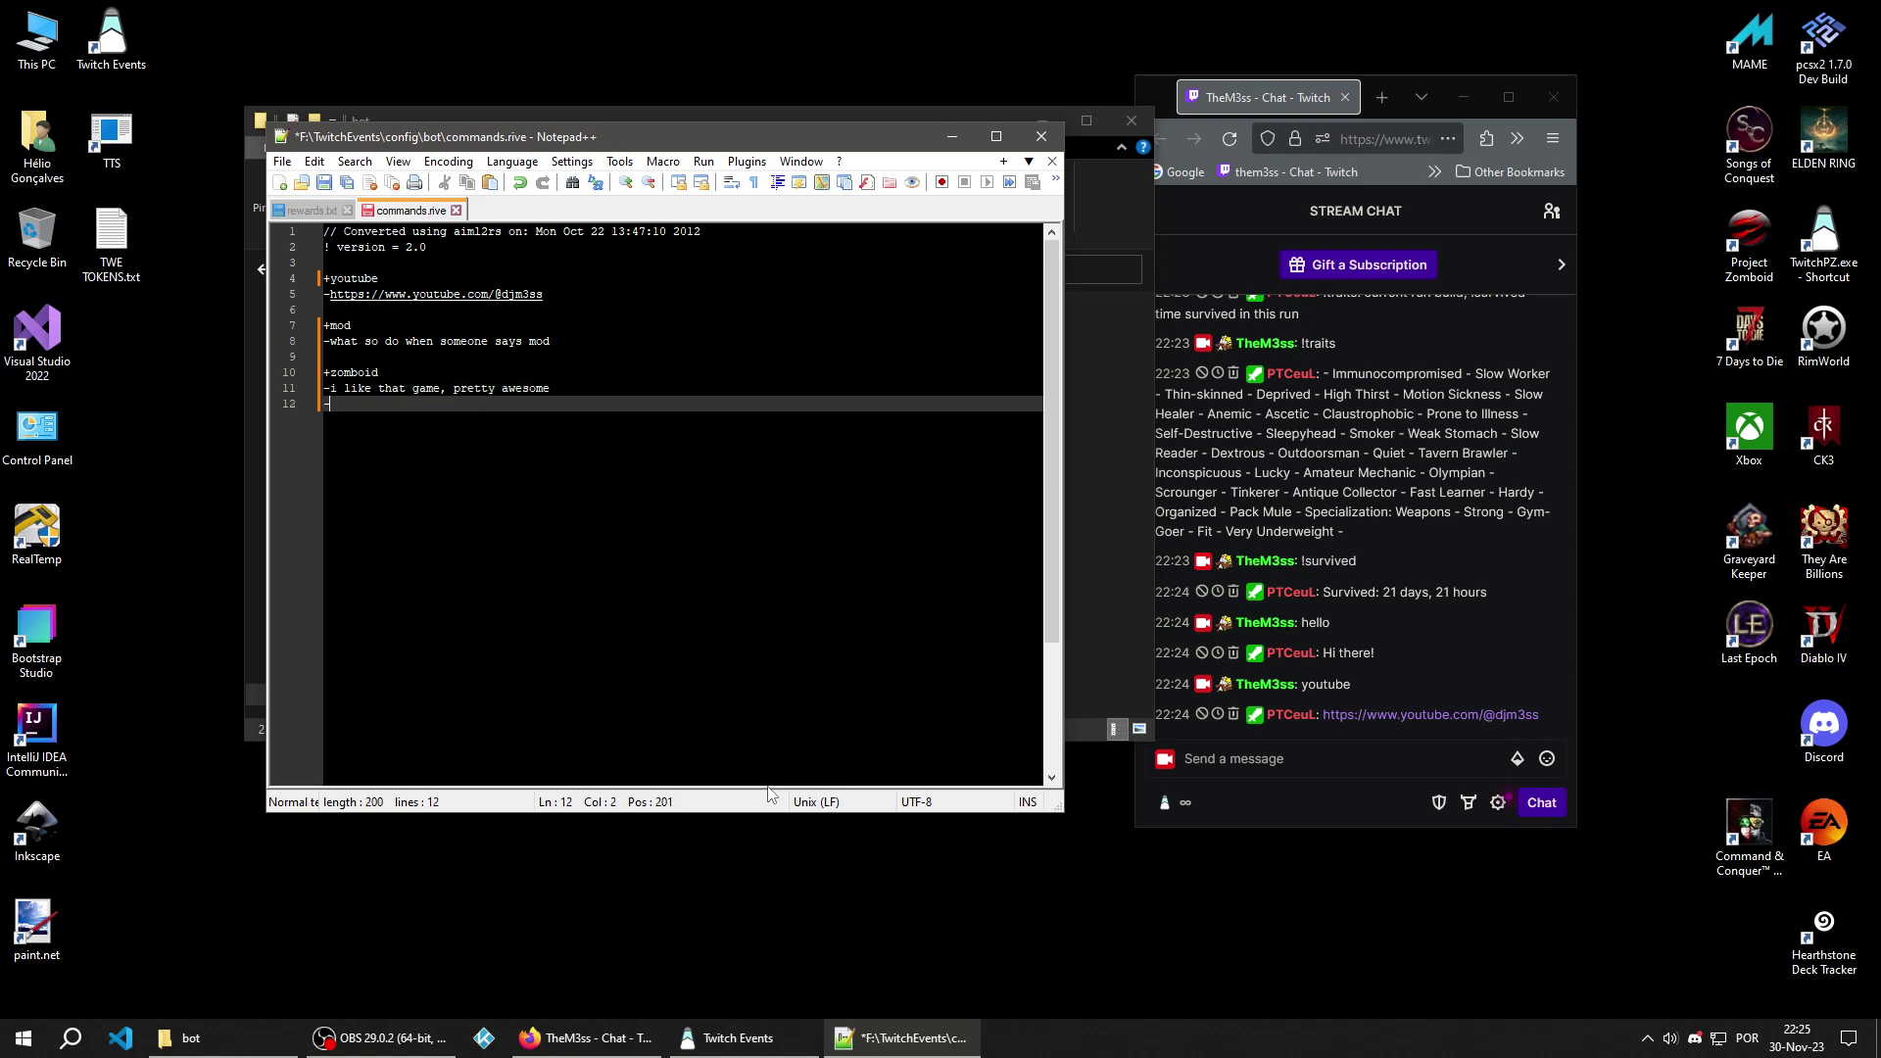
pyautogui.write('-oooh i love pz.')
pyautogui.press('Return')
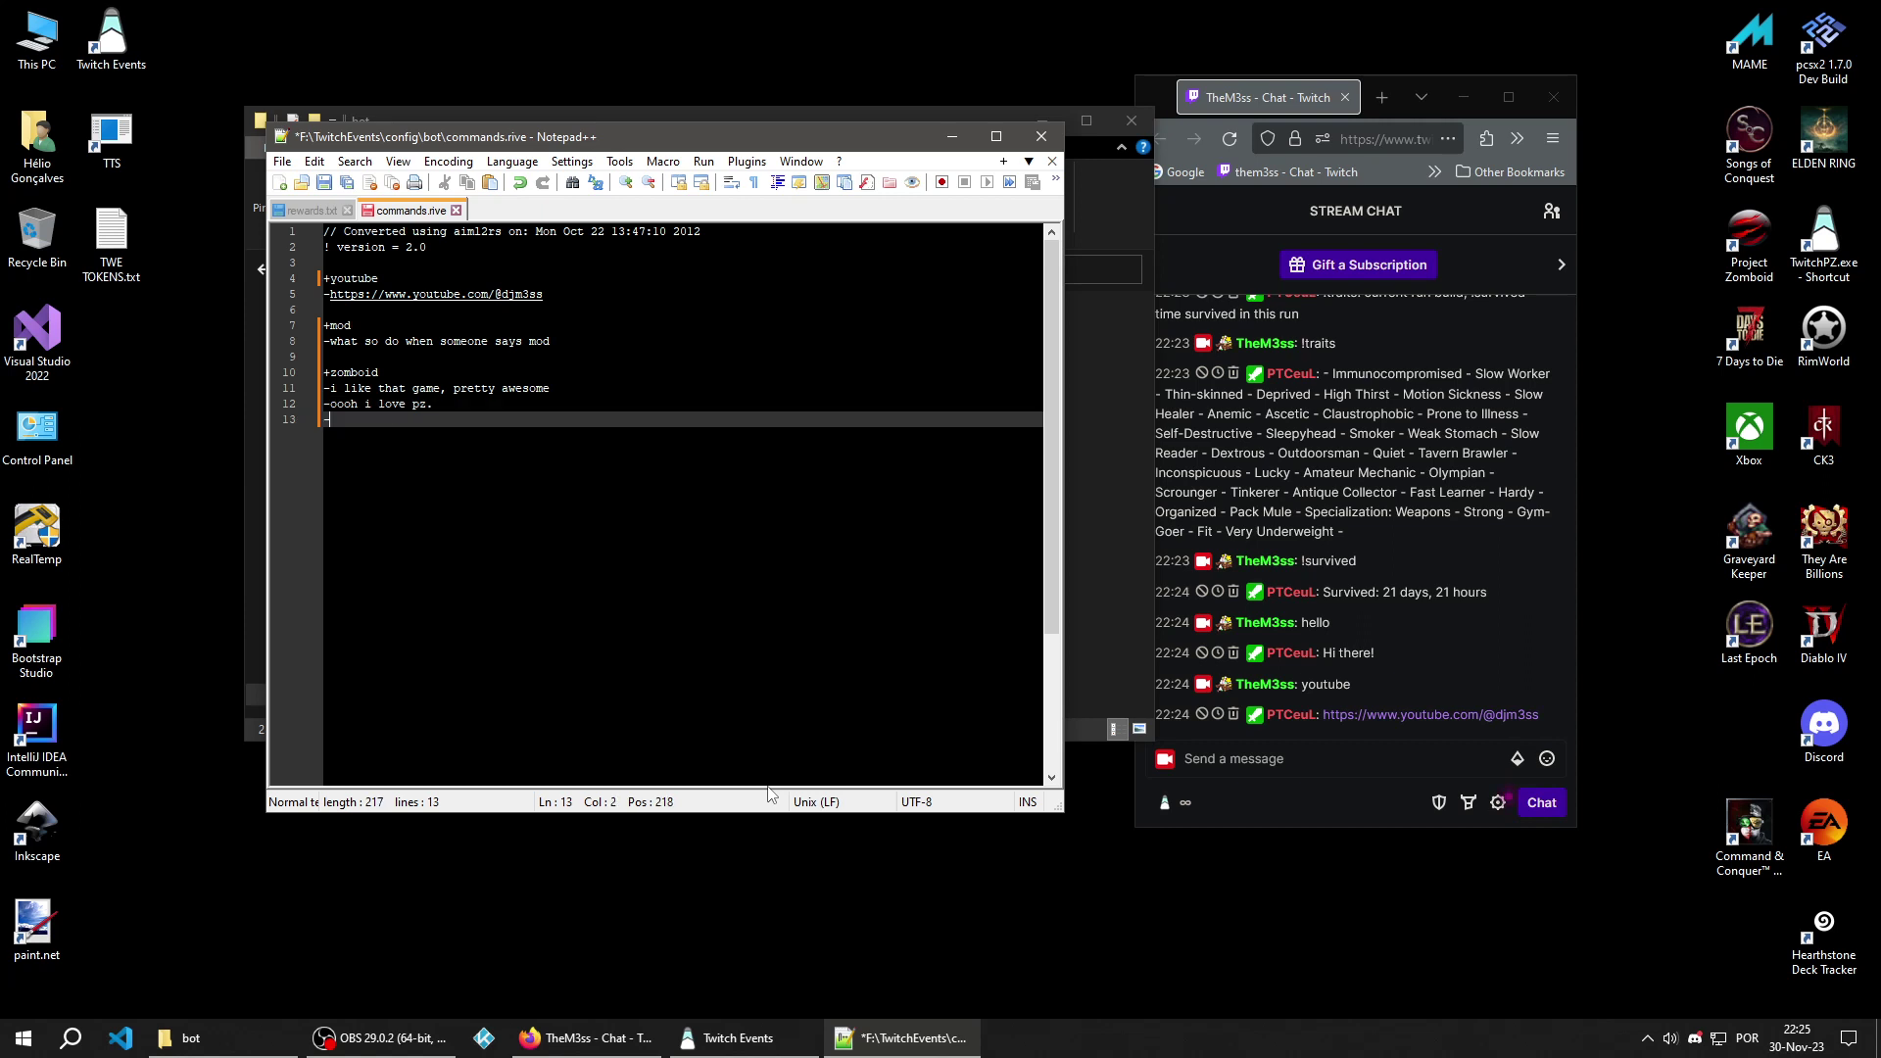
pyautogui.write('-can i join ya? I love p')
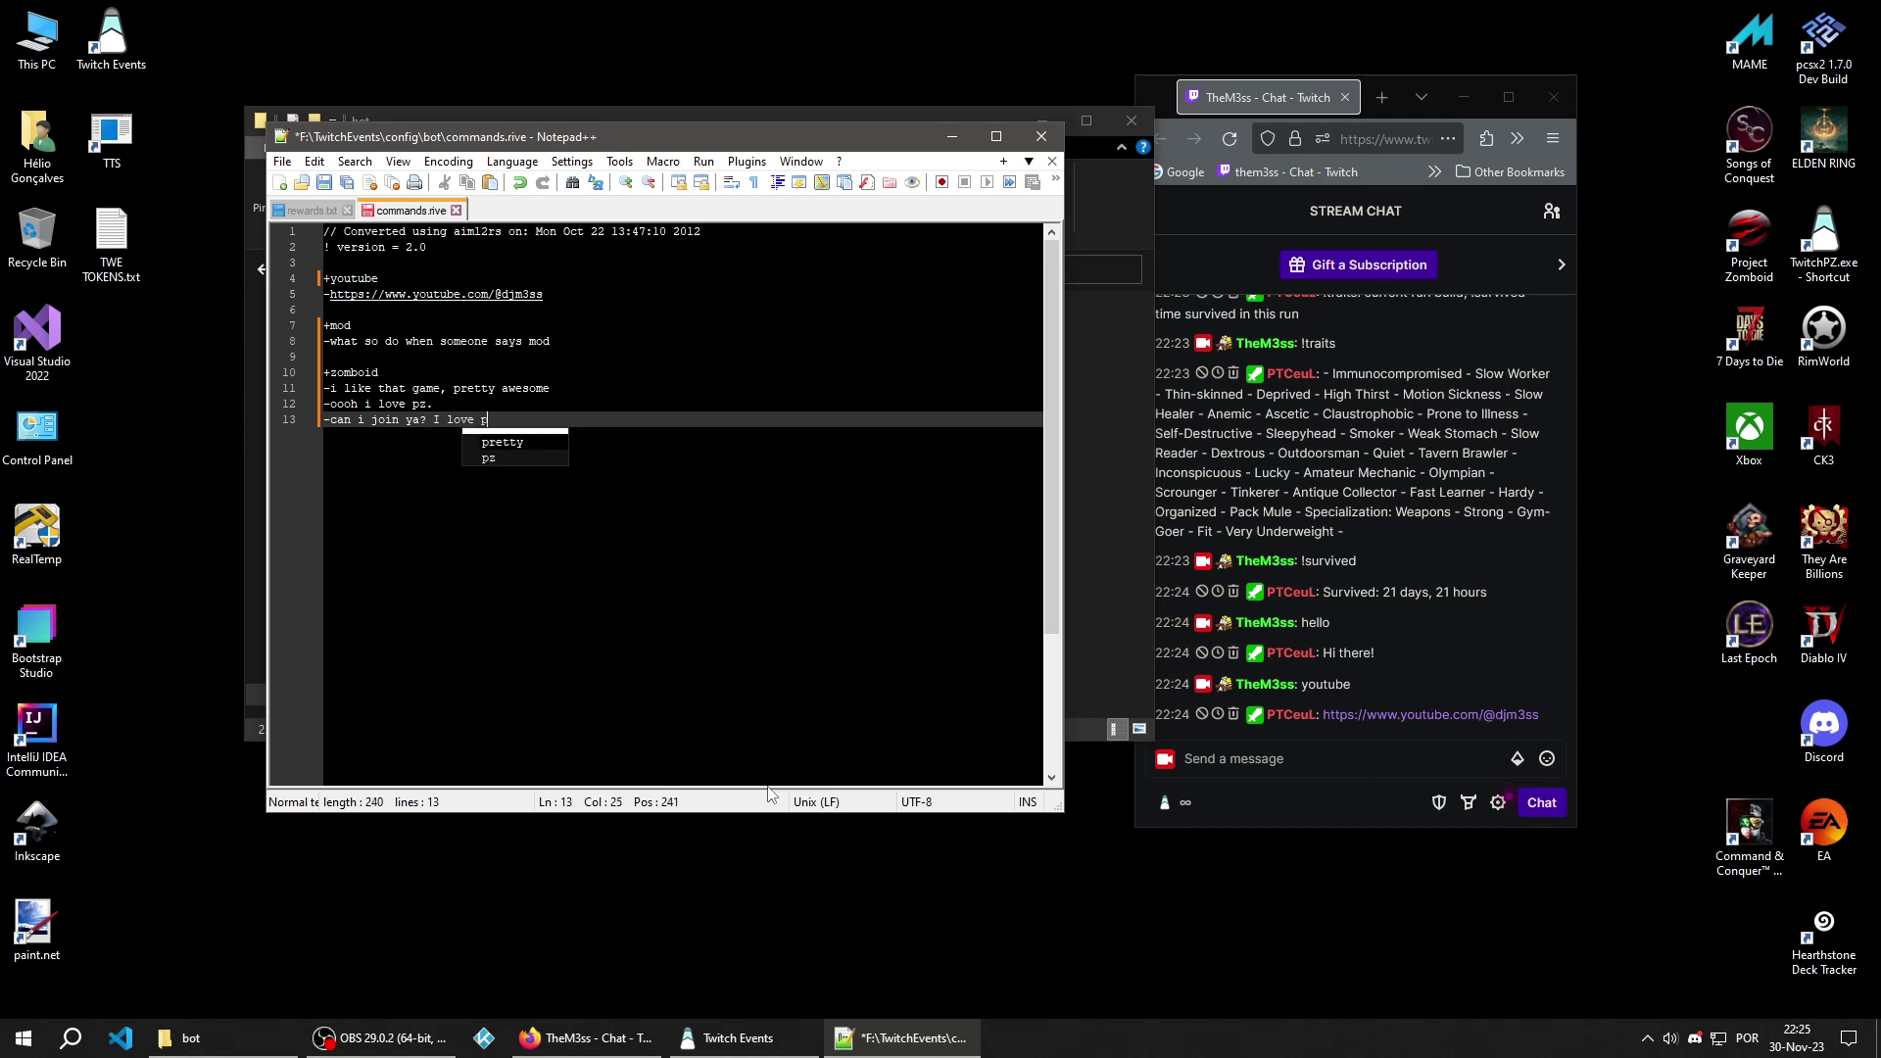
pyautogui.press('Return')
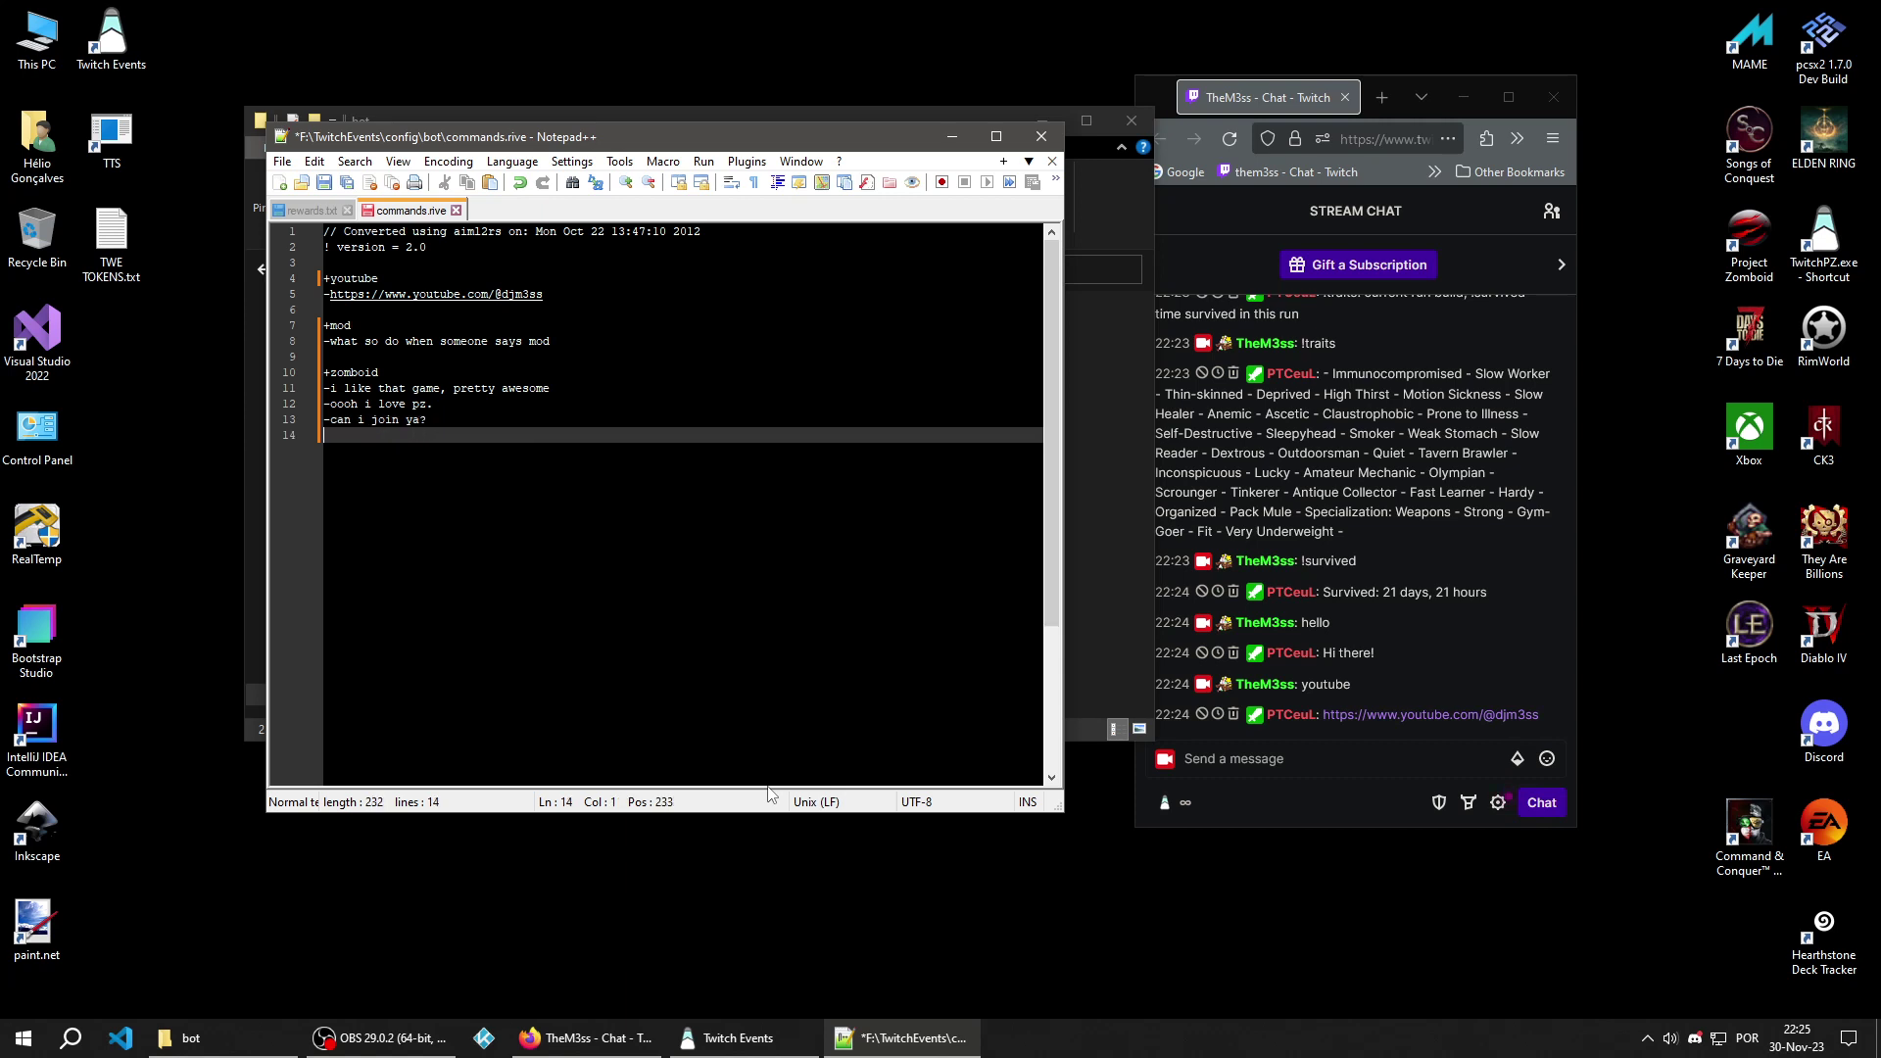
pyautogui.write('-I play p+')
pyautogui.write(' everyday')
pyautogui.write('.')
pyautogui.hotkey('ctrl', 's')
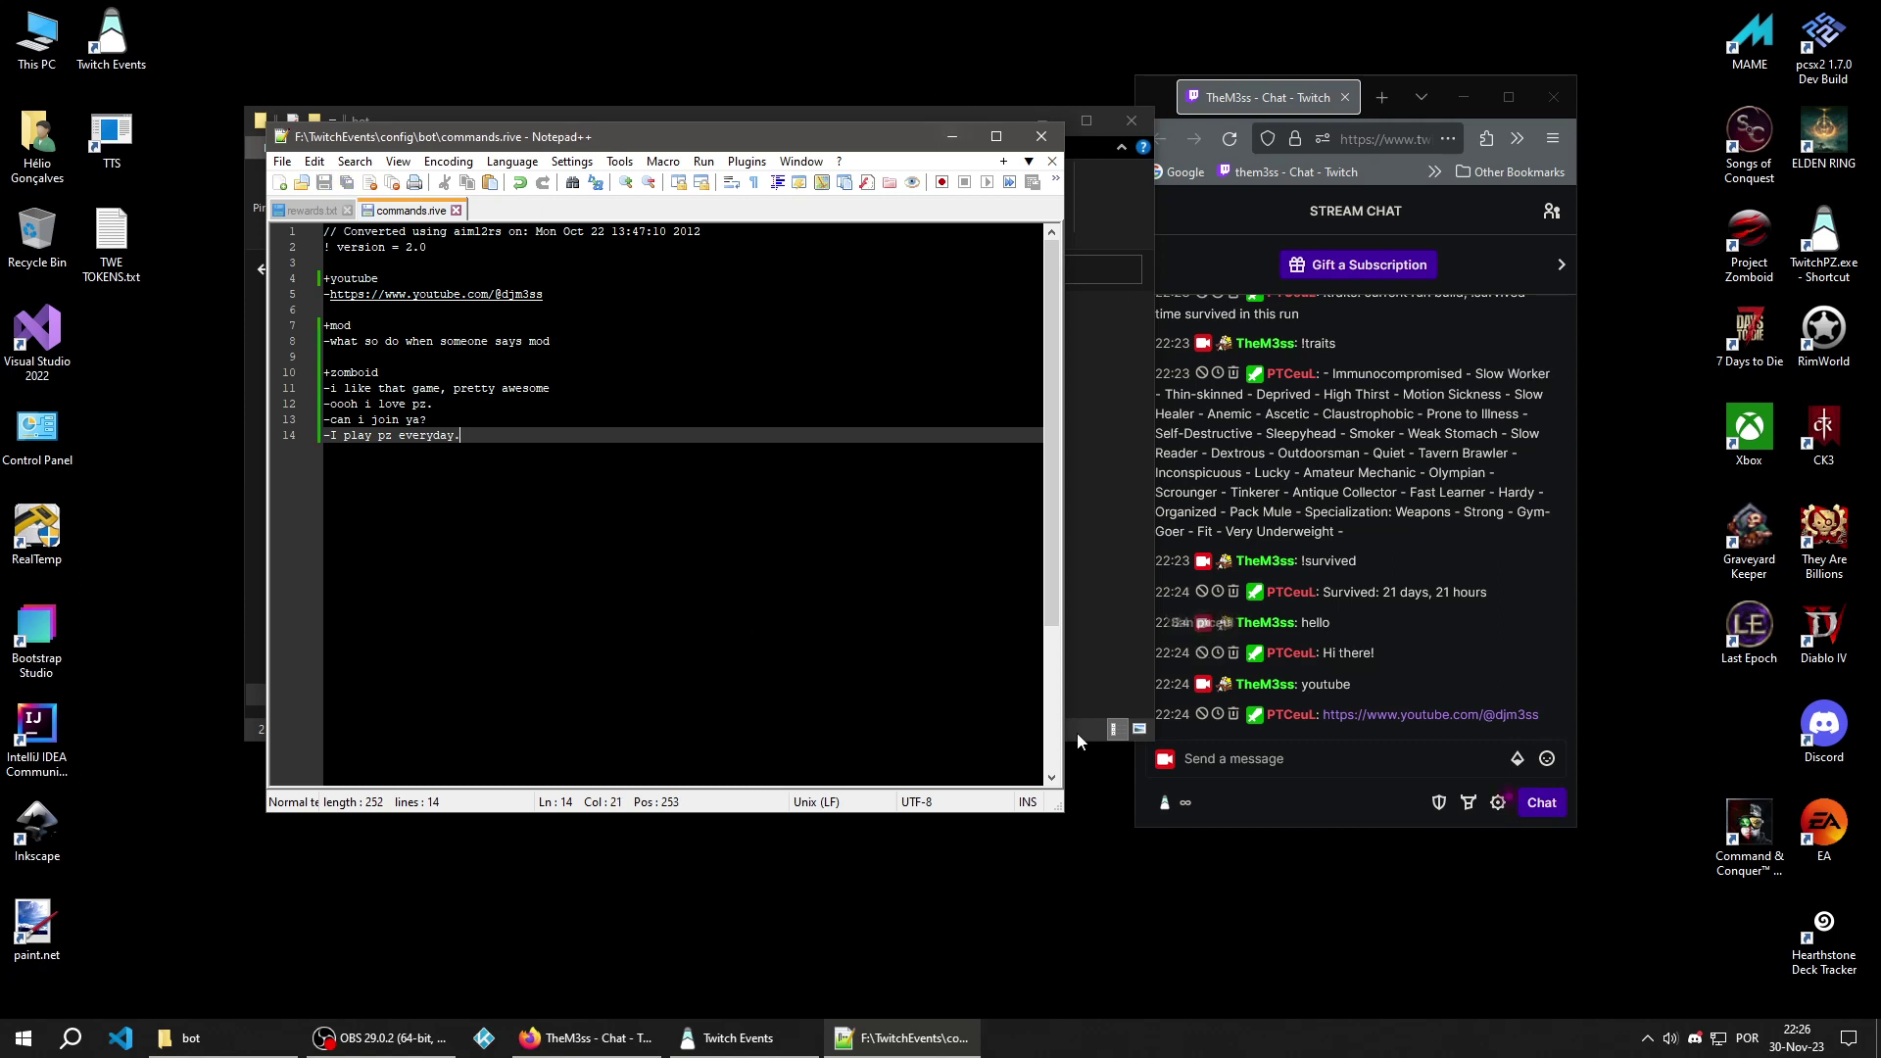
# - Reconnect the chat bot to reload replies and place the editor beside Twitch Events
pyautogui.click(951, 136)
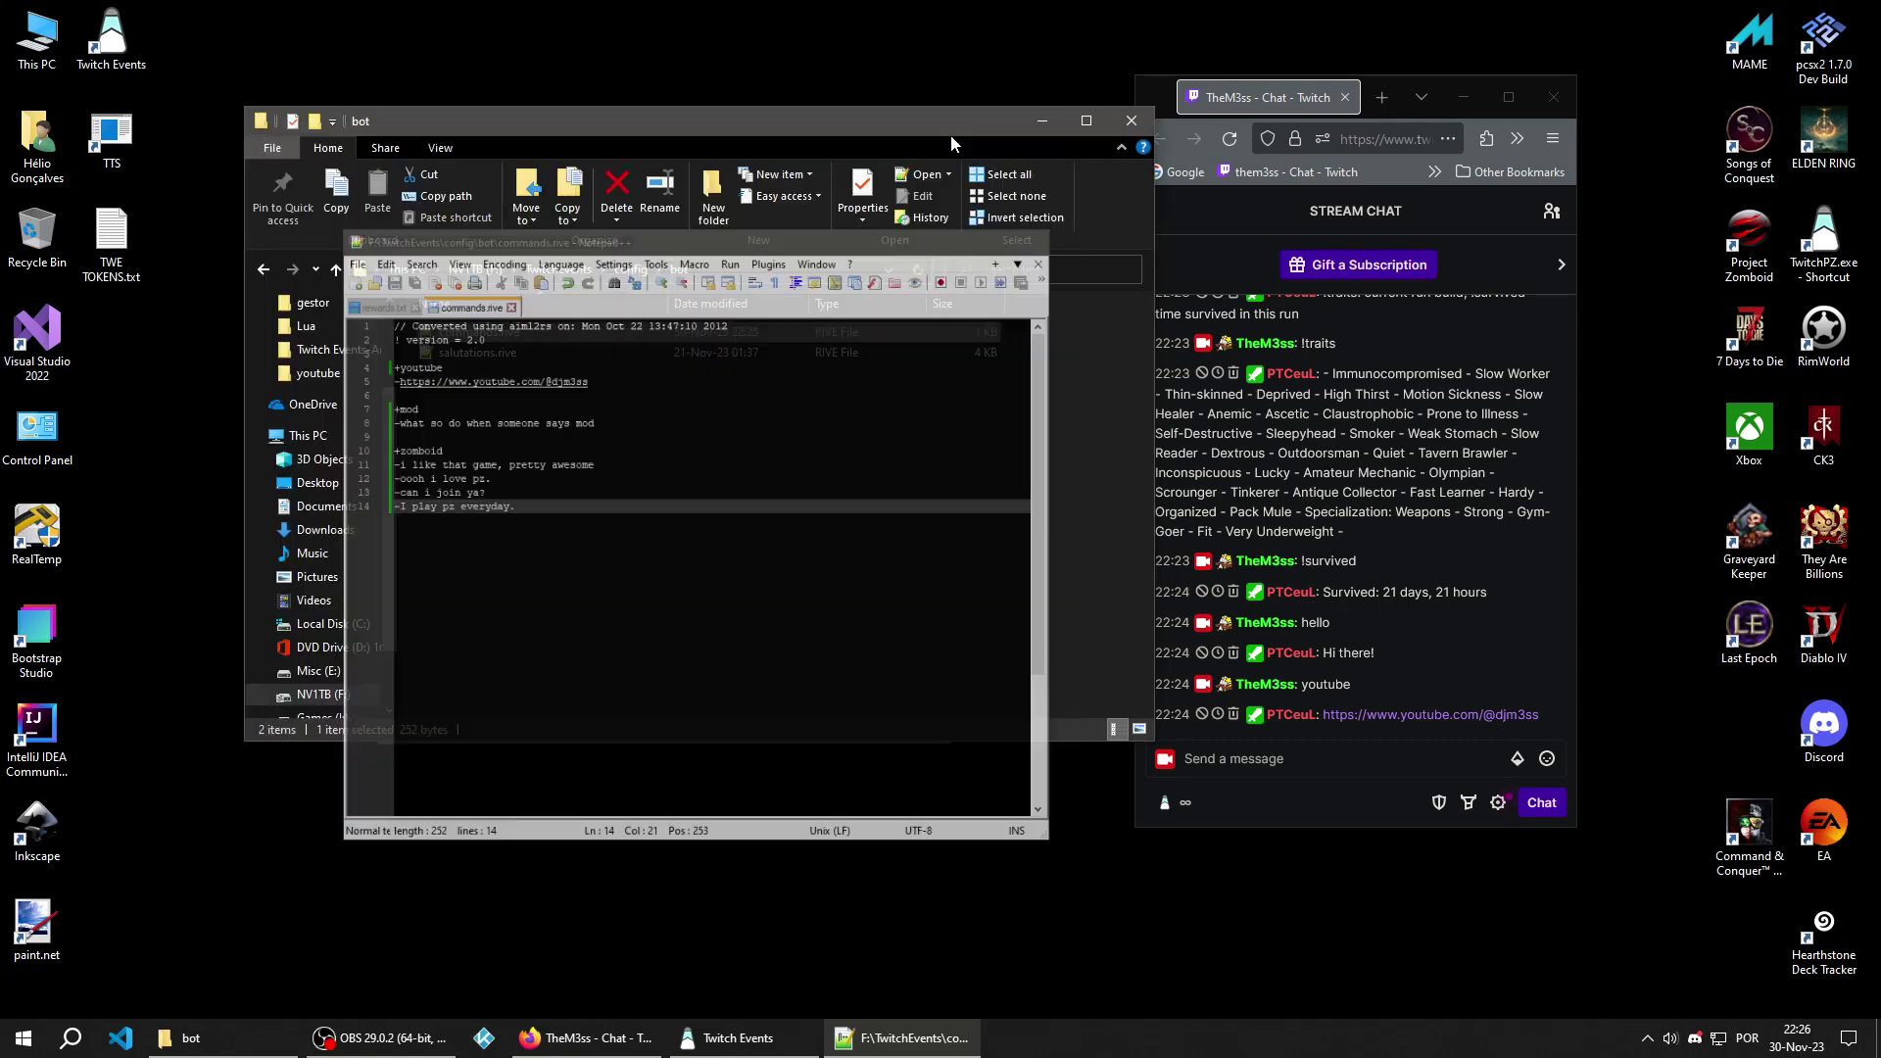
pyautogui.click(1041, 121)
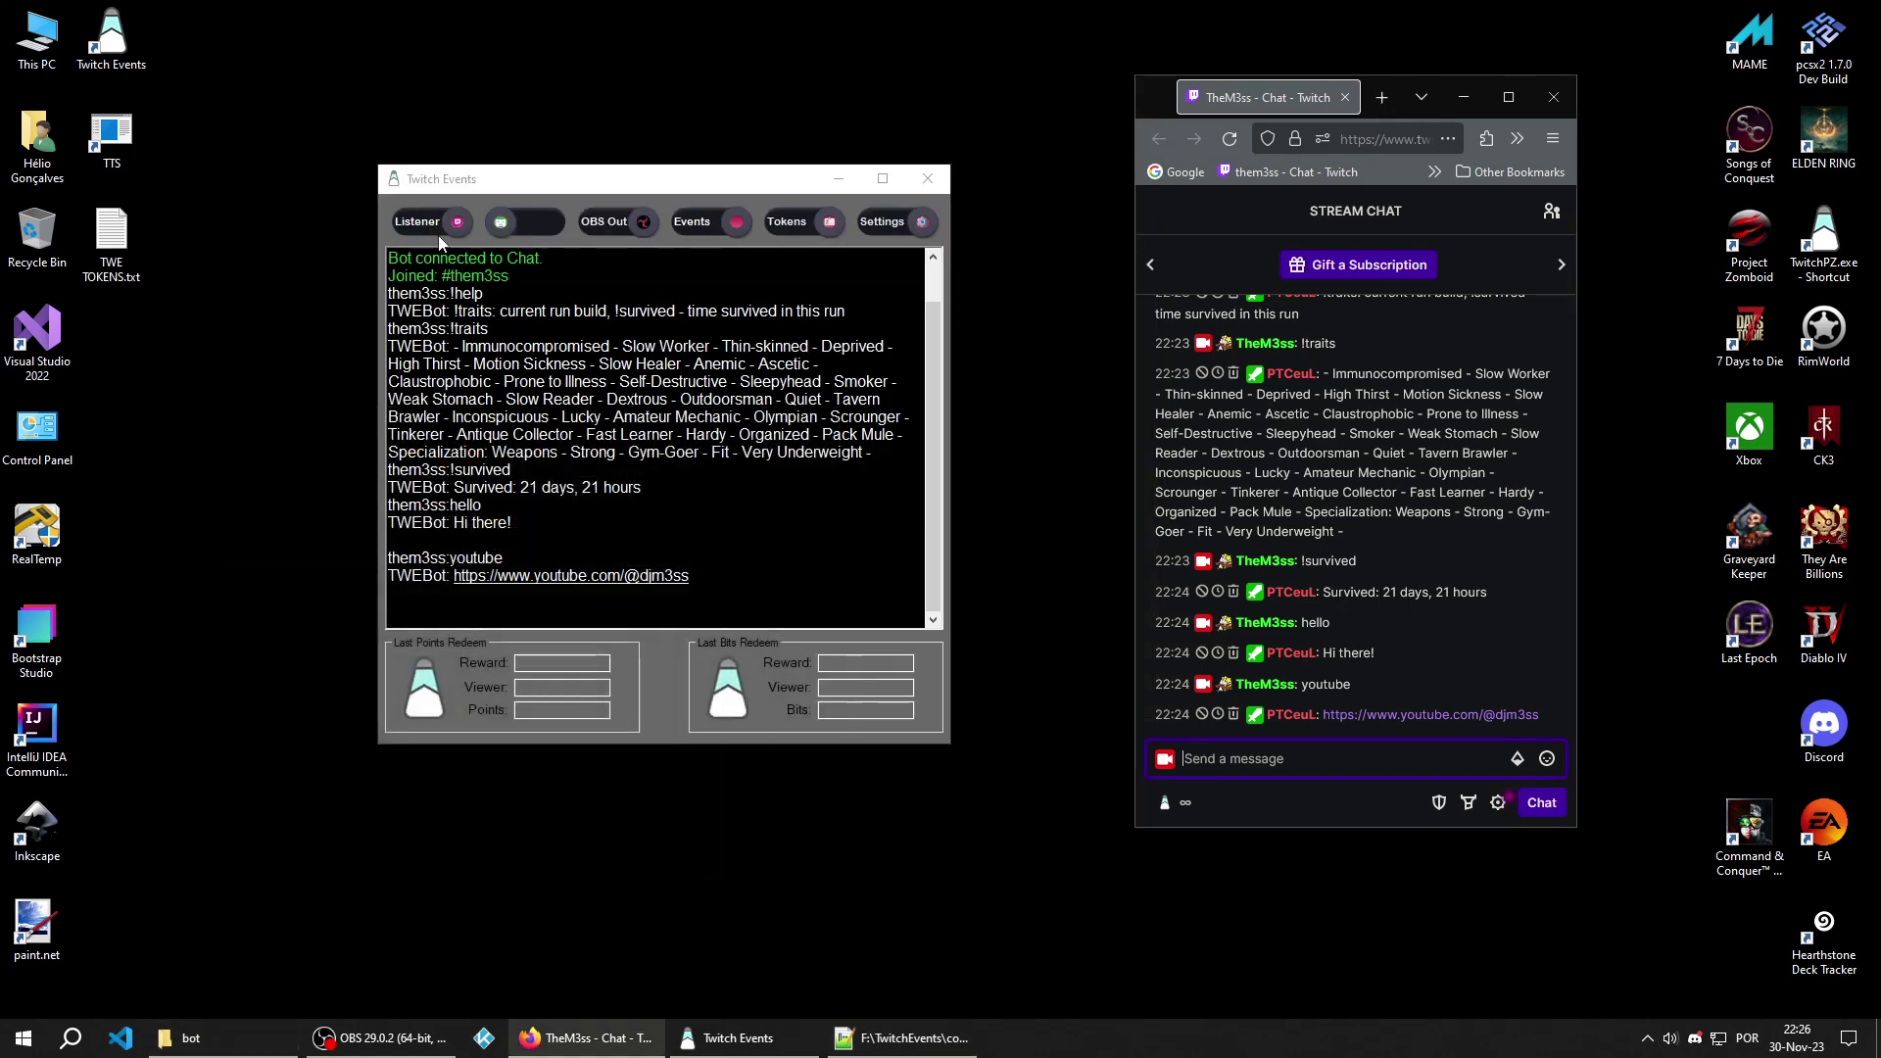
pyautogui.click(519, 224)
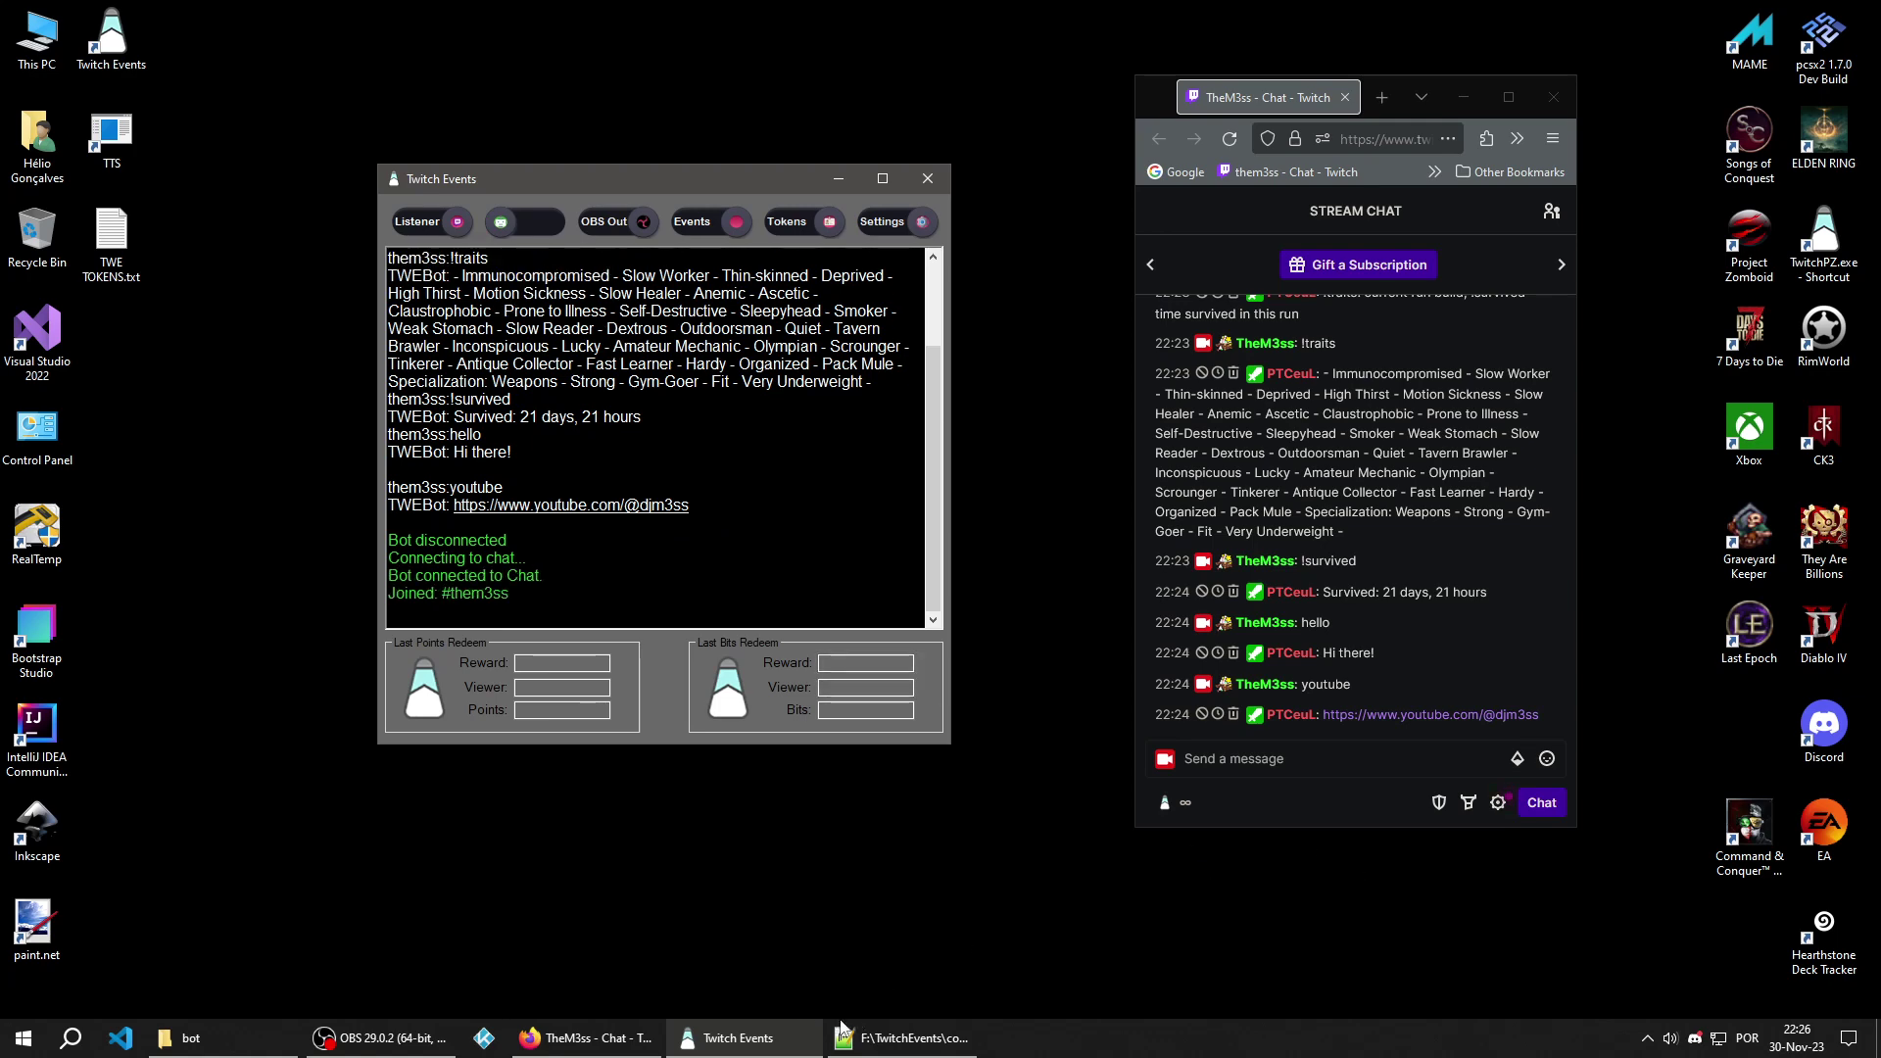
pyautogui.click(840, 1030)
pyautogui.moveTo(688, 146); pyautogui.dragTo(526, 147)
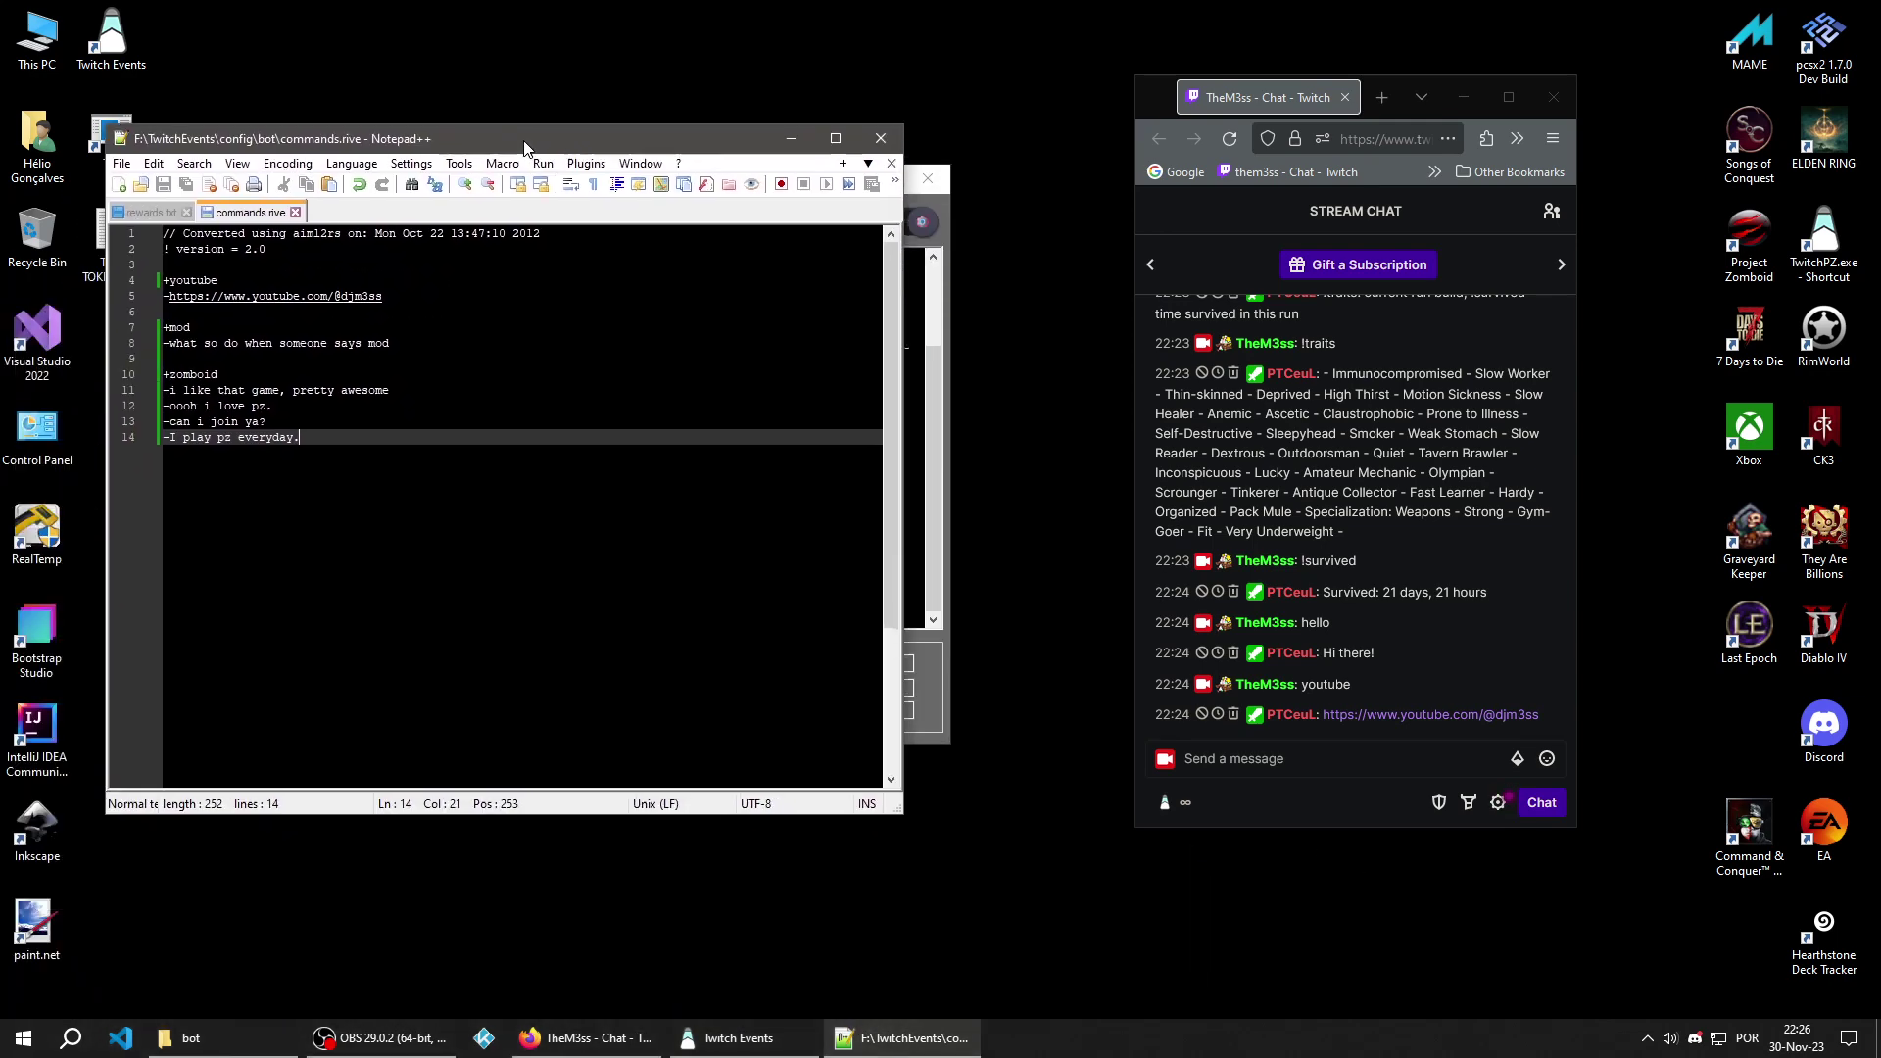
# - Test the mod and youtube replies in chat
pyautogui.click(1202, 762)
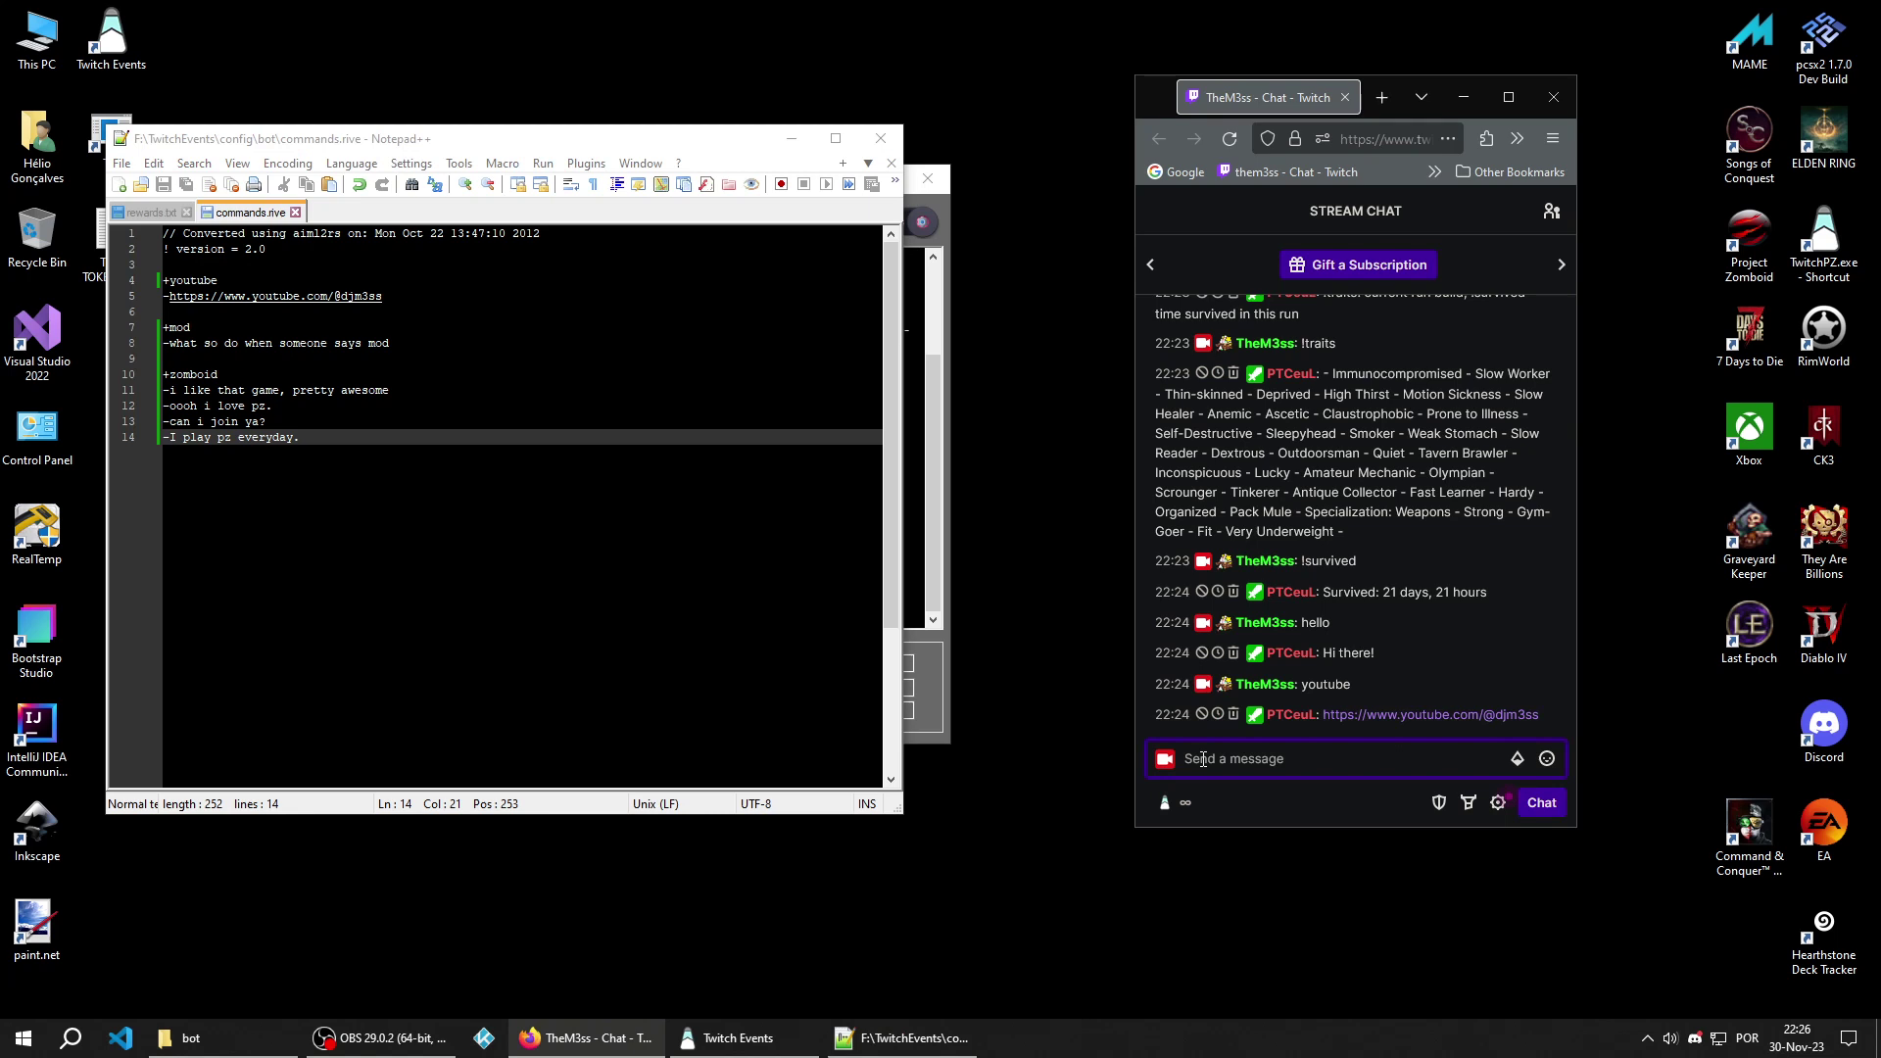
pyautogui.write('mod')
pyautogui.press('Return')
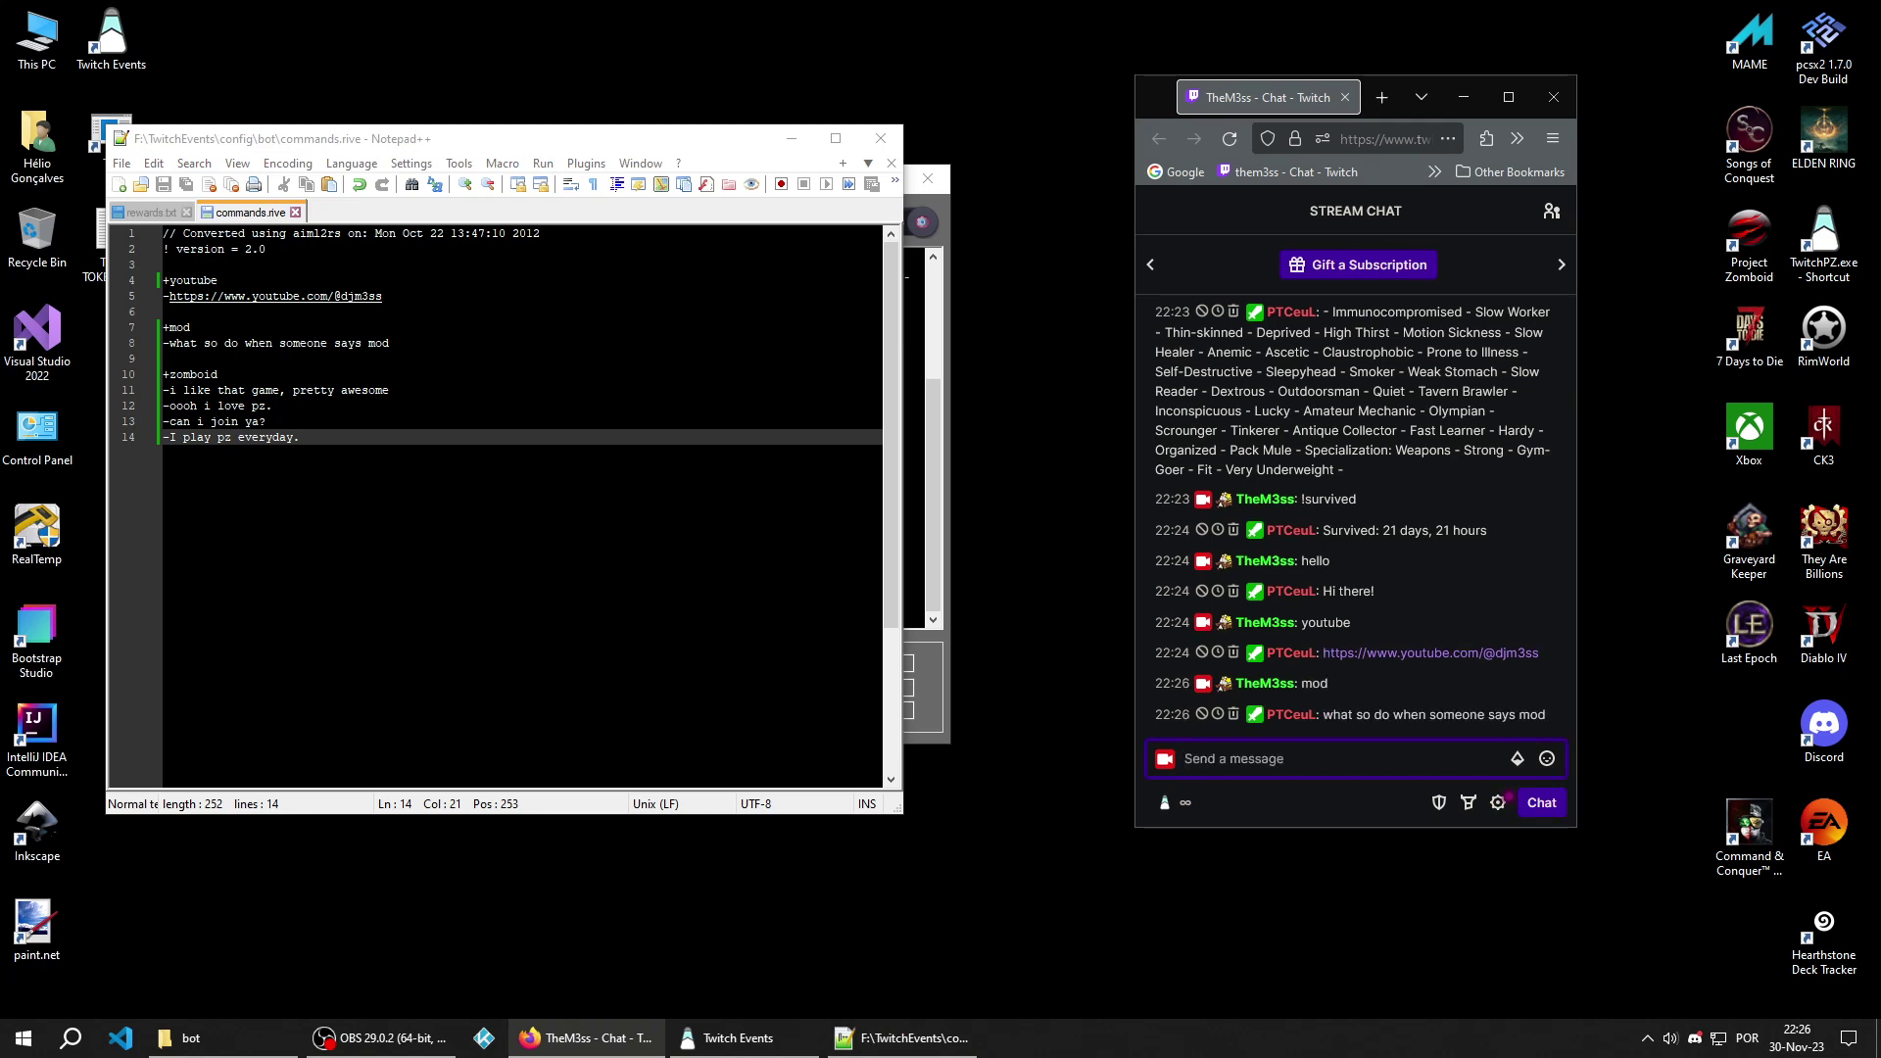
pyautogui.write('youtube')
pyautogui.press('Return')
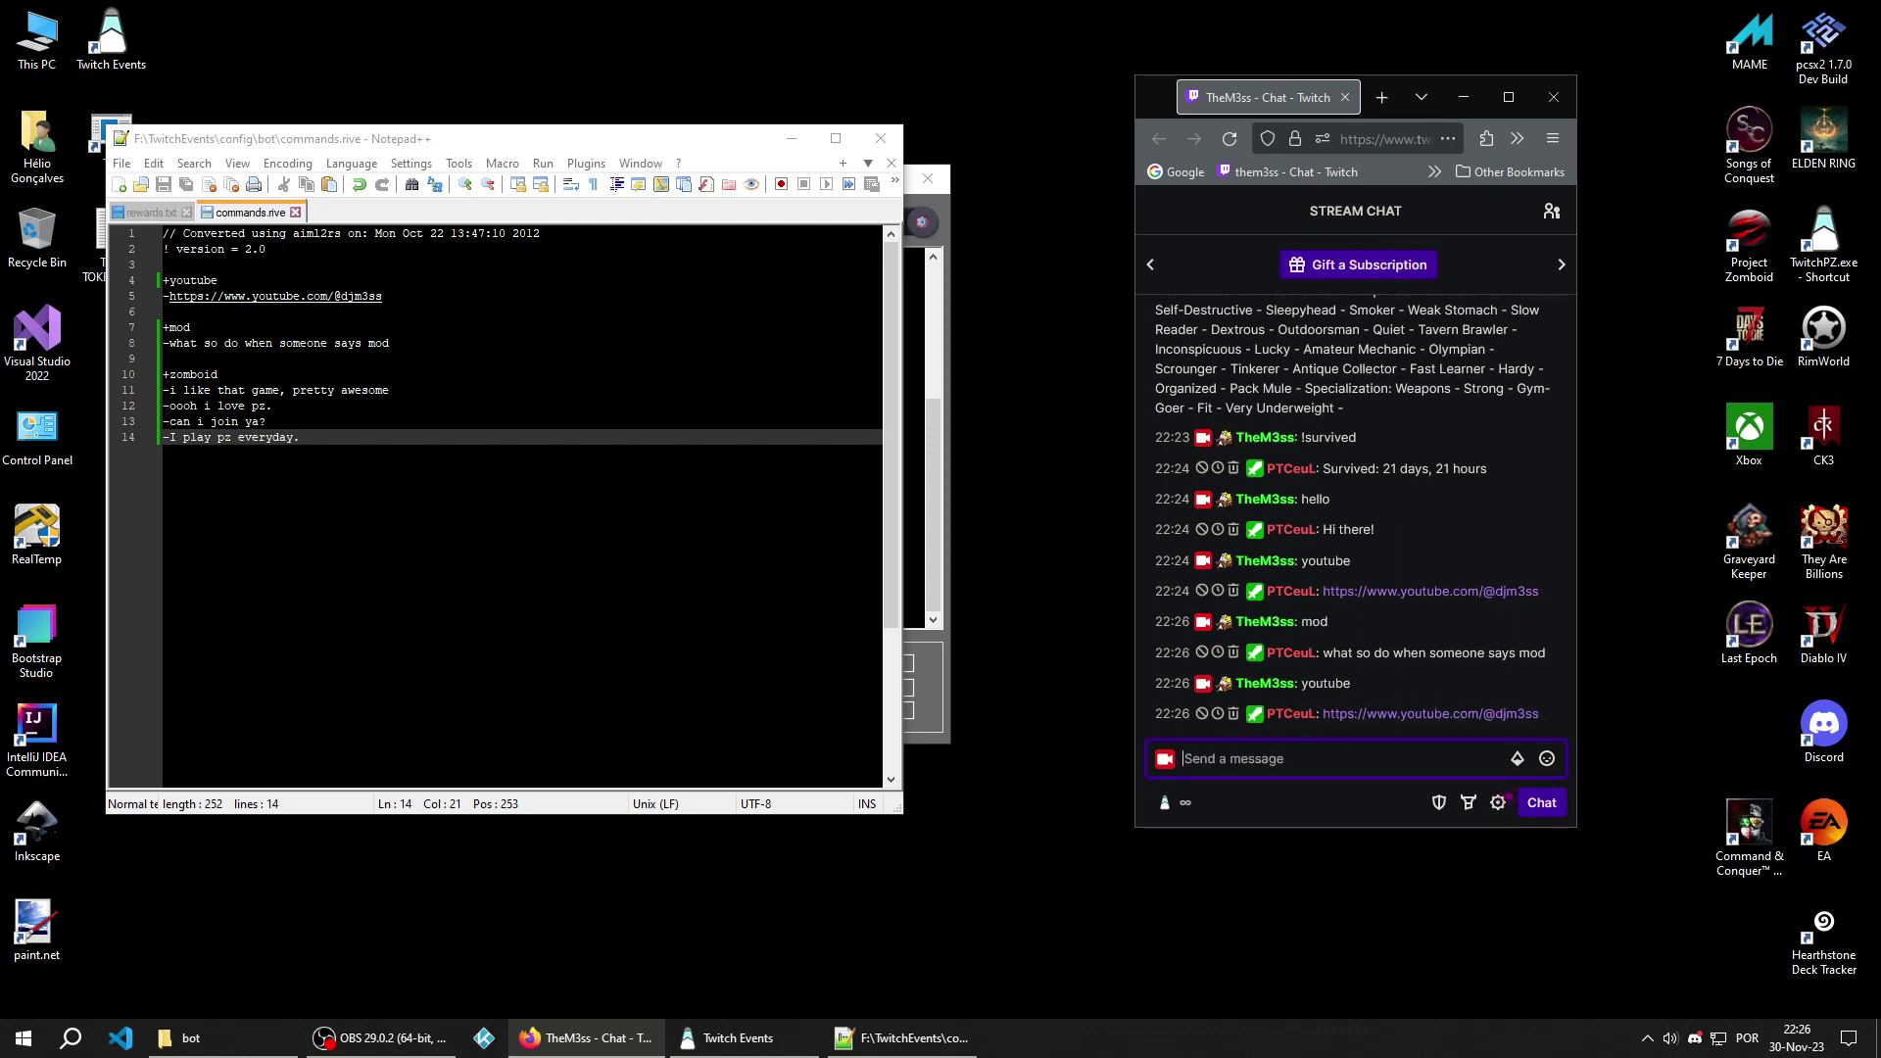
# - Send zomboid to chat three times to see the bot's varied replies
pyautogui.write('zomboid')
pyautogui.press('Return')
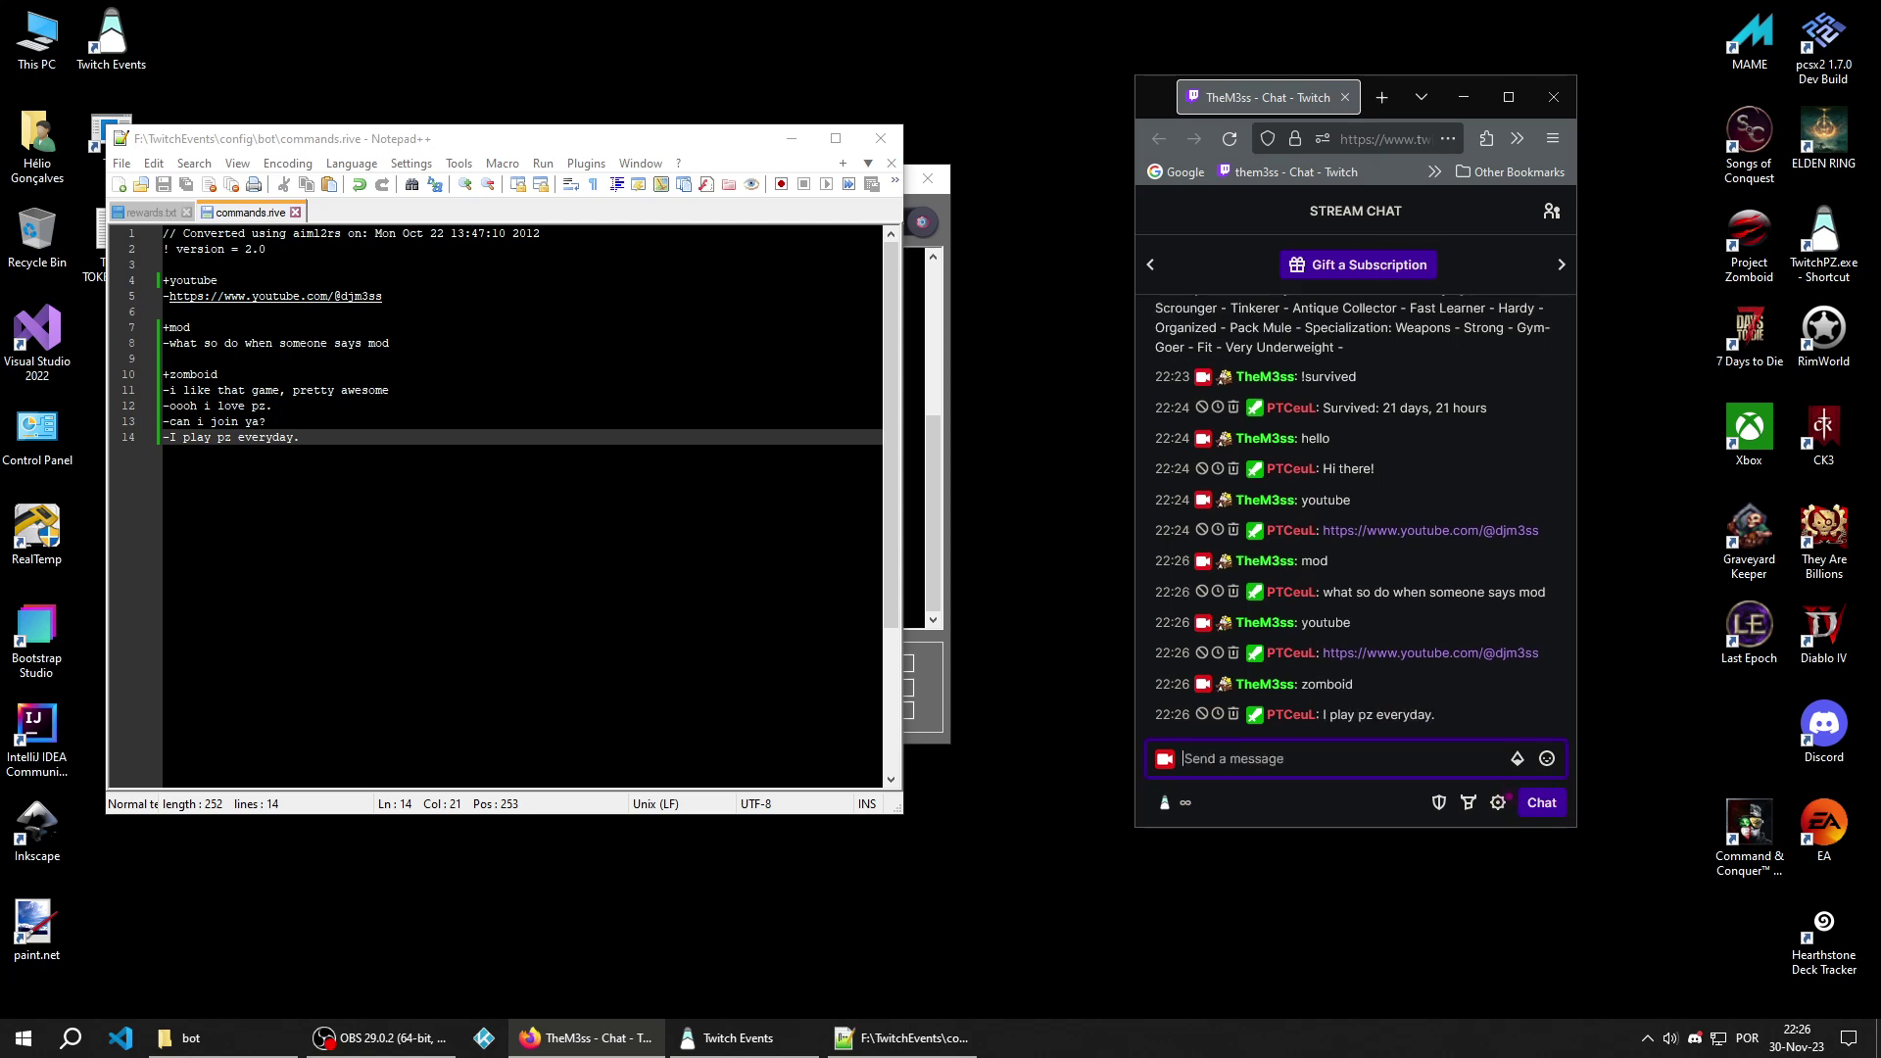
pyautogui.press('Up')
pyautogui.press('Return')
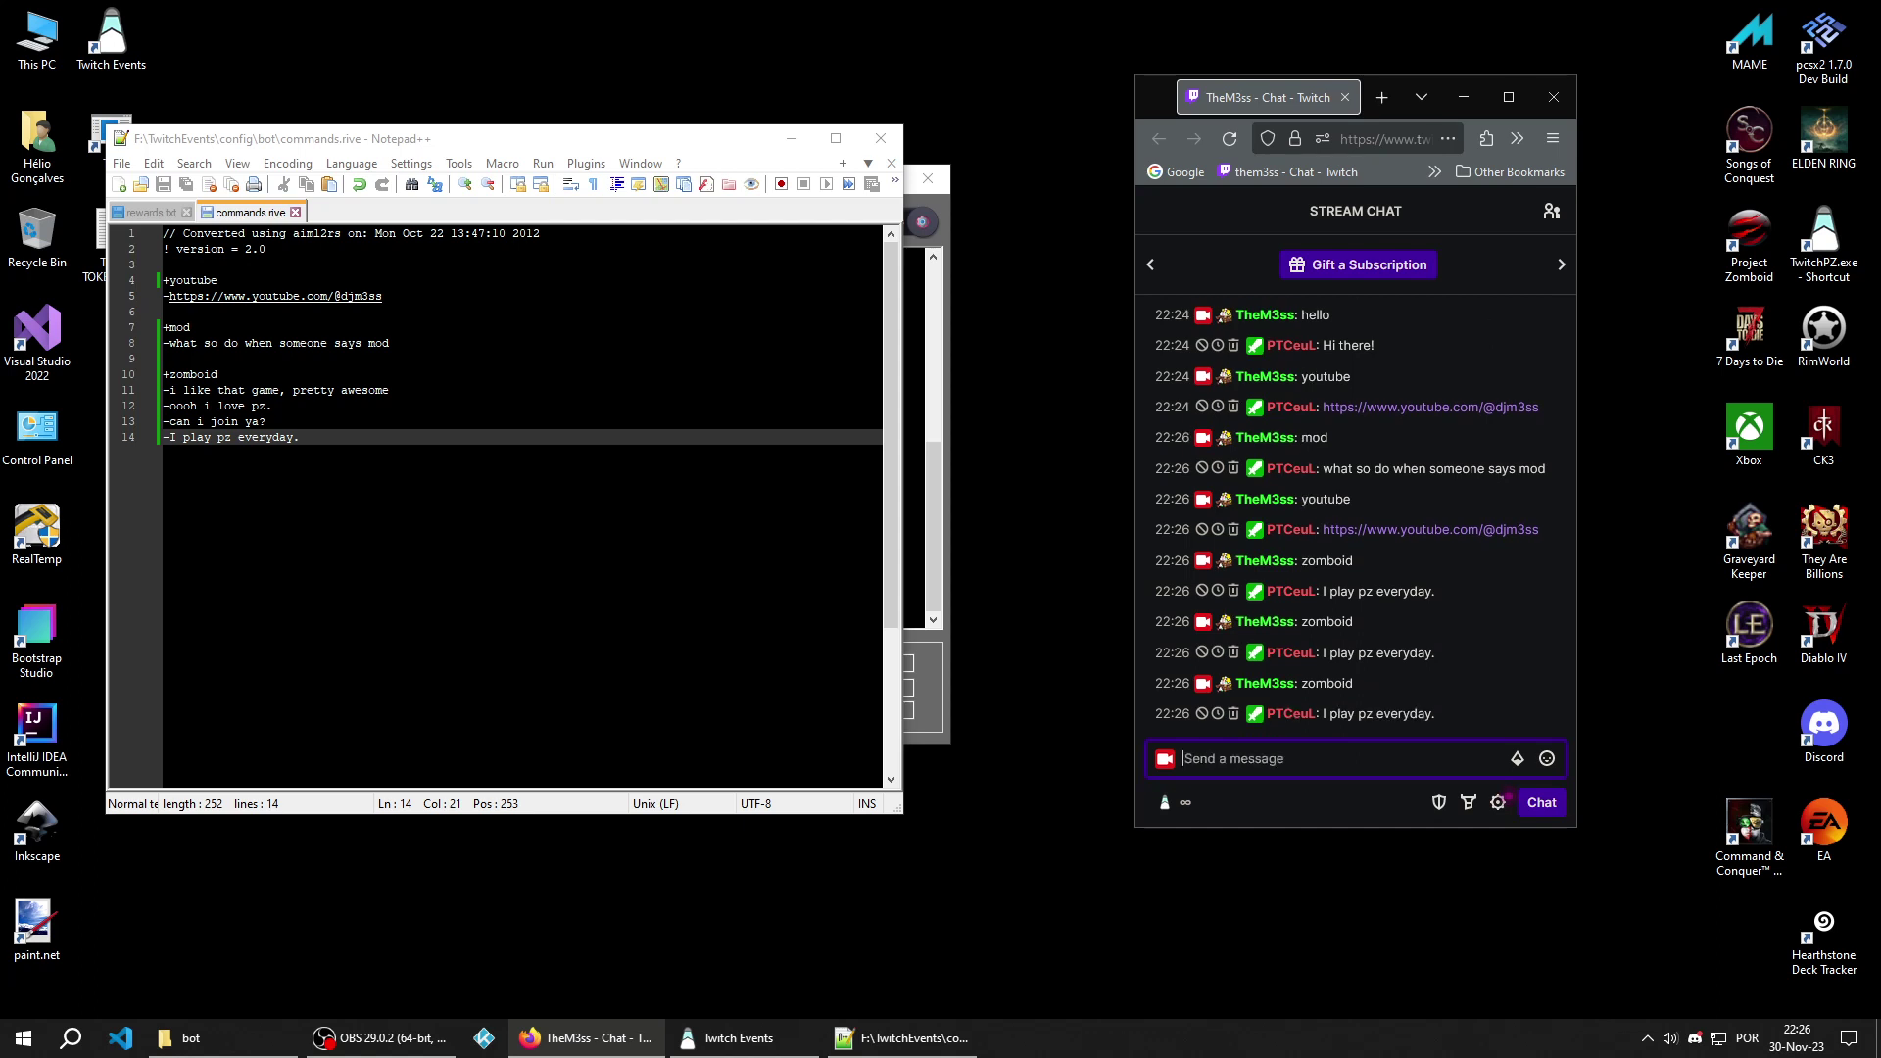
pyautogui.press('Up')
pyautogui.press('Return')
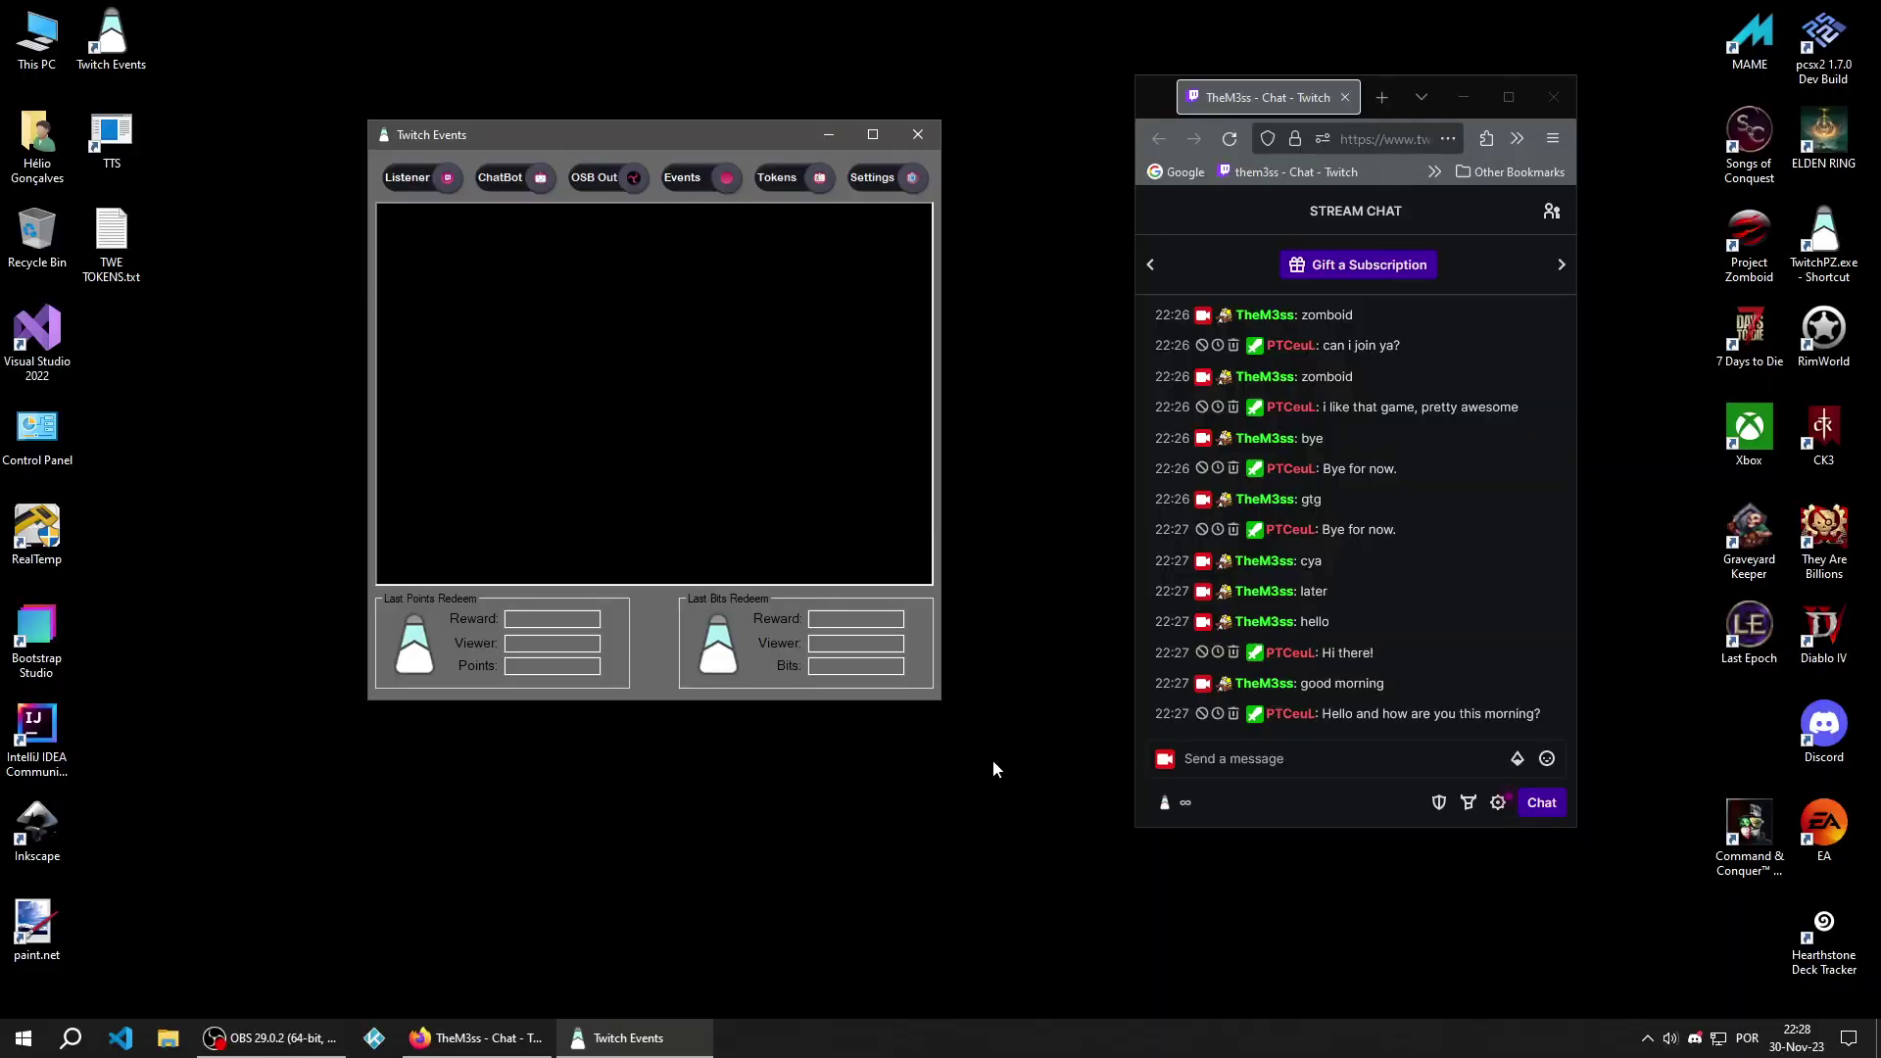
# - Preview the Microsoft Mark TTS voice speaking 'my name is mark'
pyautogui.click(889, 179)
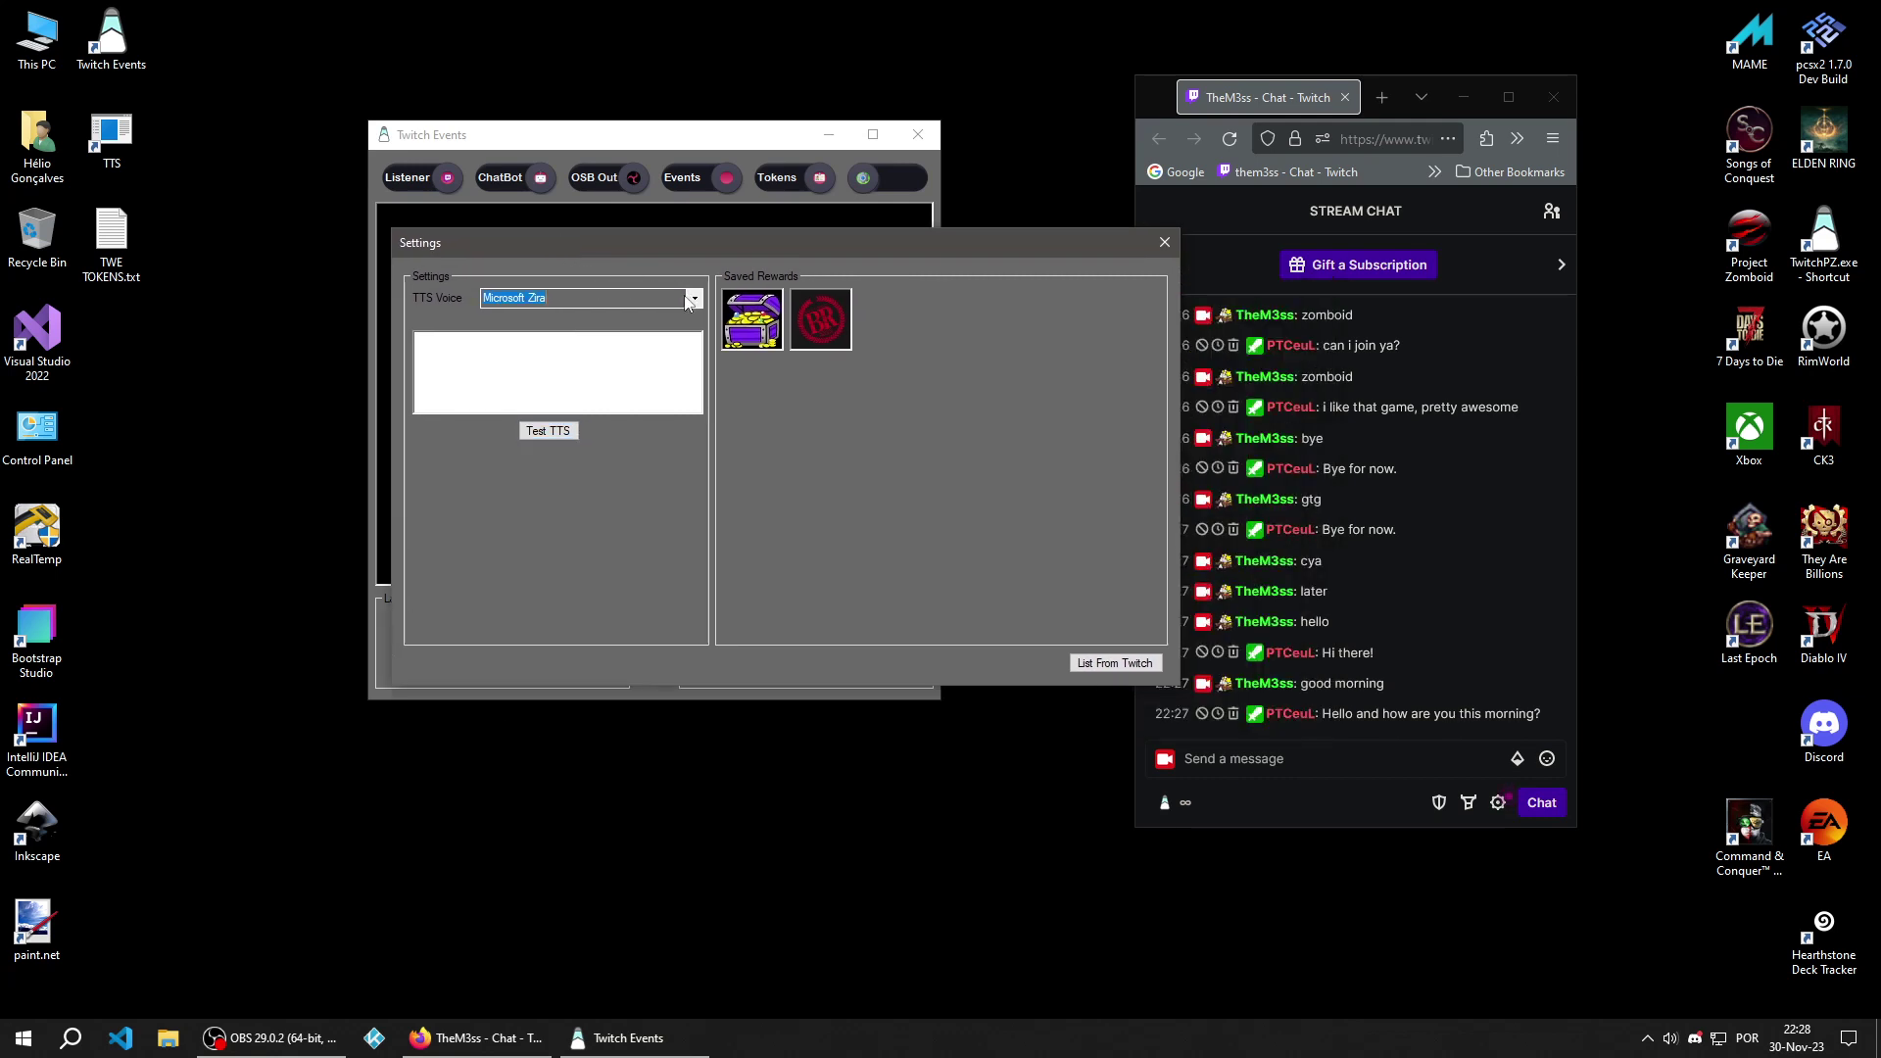
pyautogui.click(692, 298)
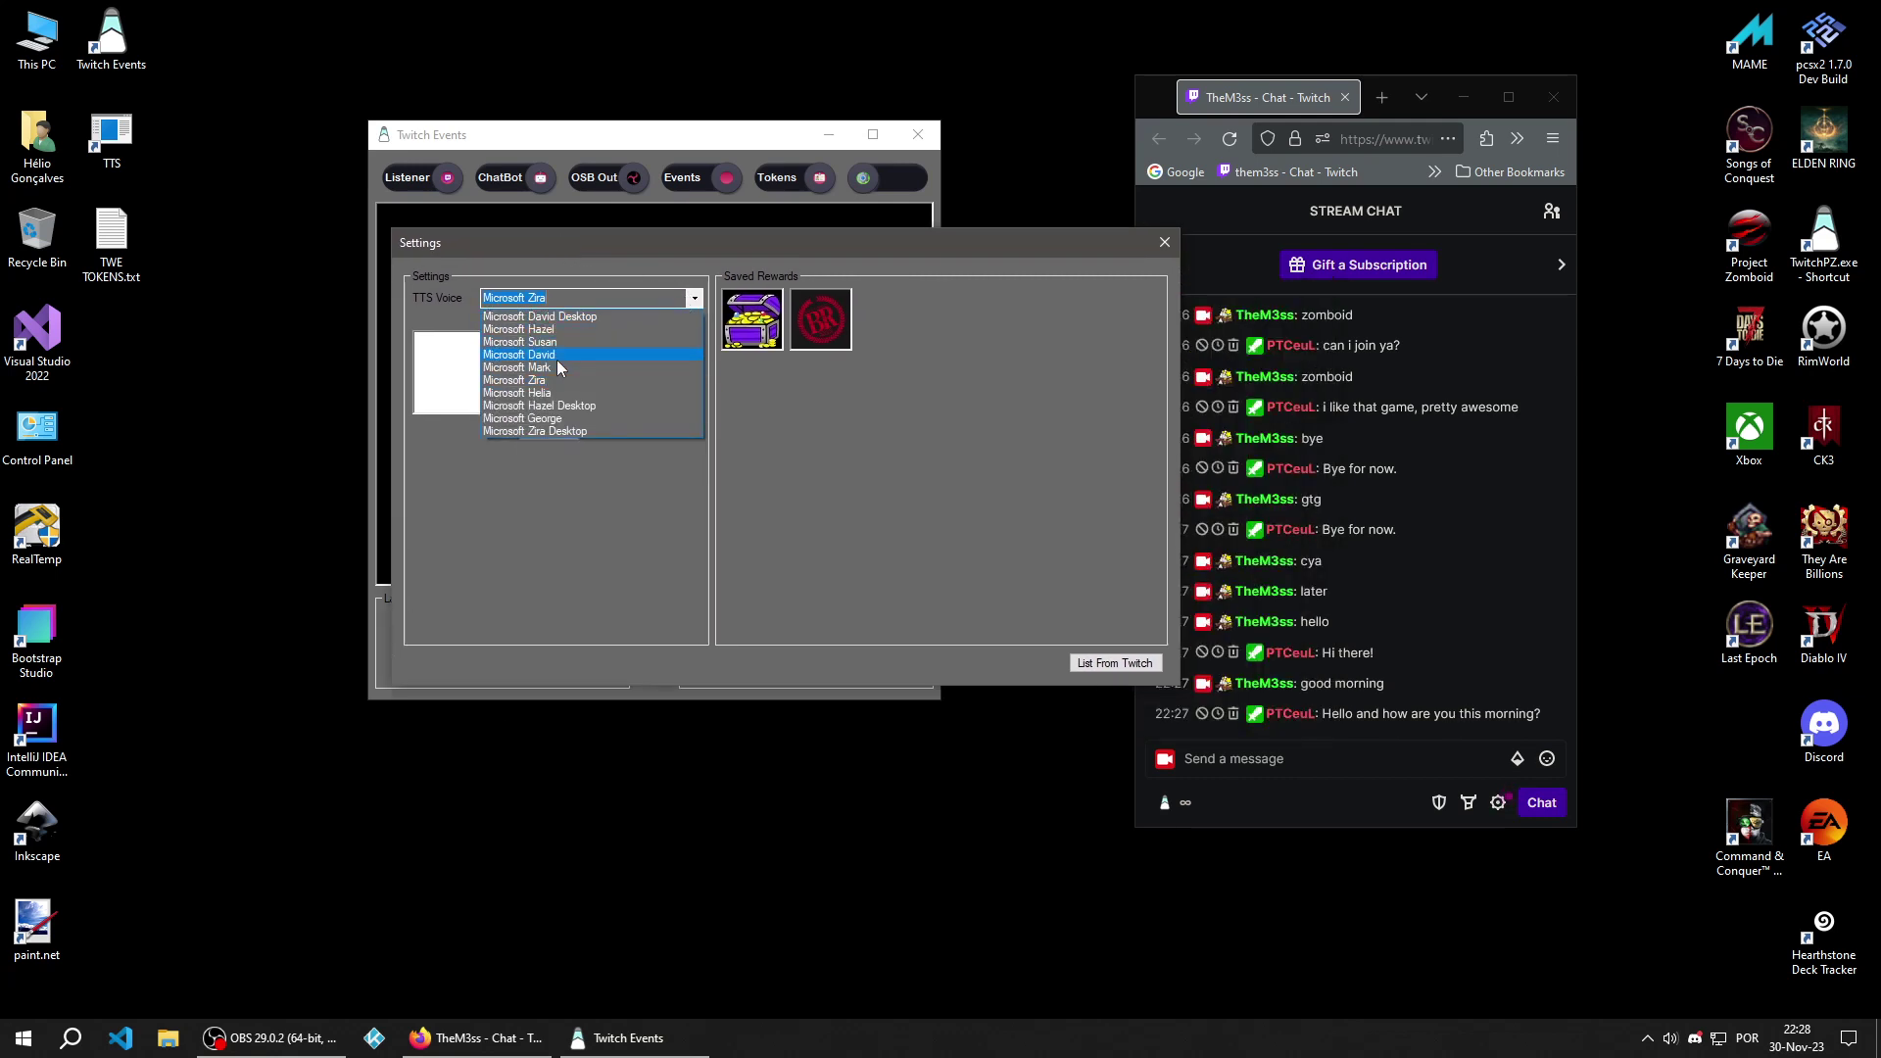
pyautogui.click(563, 368)
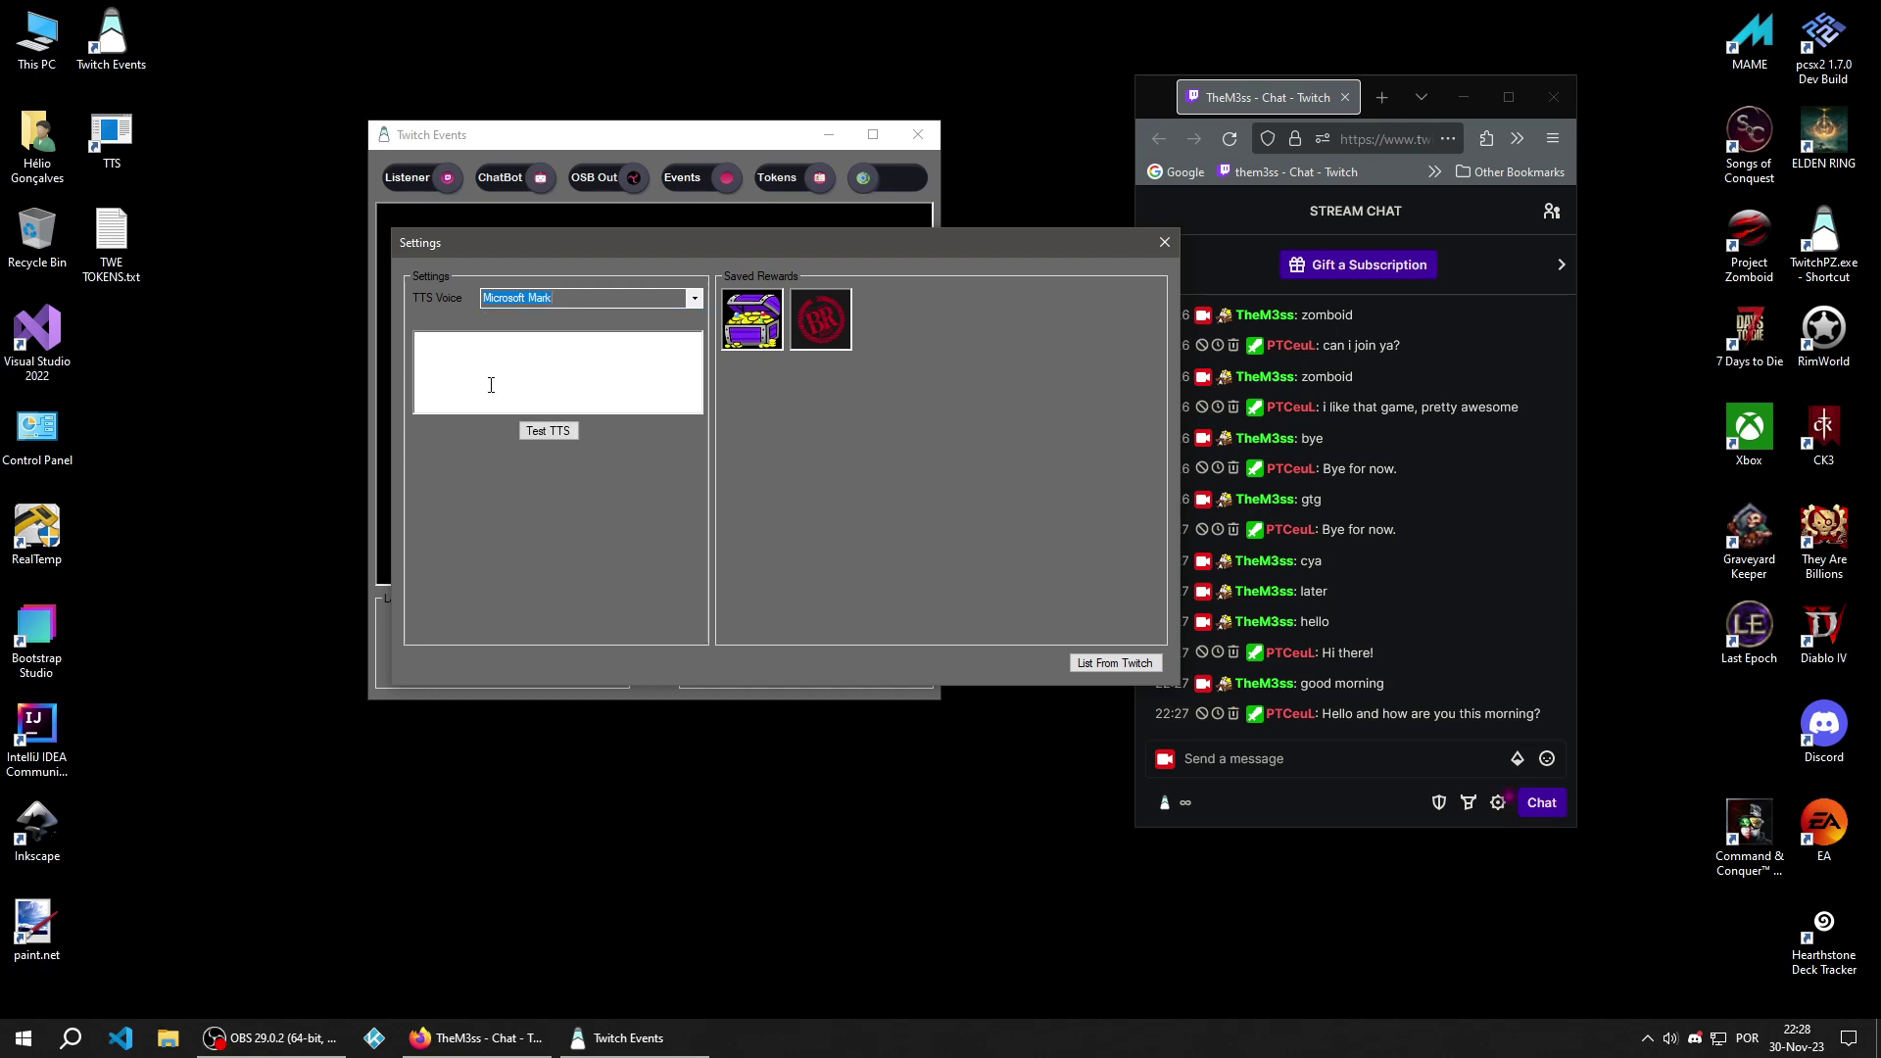
pyautogui.write('Hi there')
pyautogui.moveTo(466, 345); pyautogui.dragTo(325, 337)
pyautogui.write('my name is mark')
pyautogui.click(563, 434)
pyautogui.moveTo(499, 341); pyautogui.dragTo(196, 320)
pyautogui.press('BackSpace')
# - Select the Microsoft Hazel TTS voice with test text 'test'
pyautogui.click(692, 299)
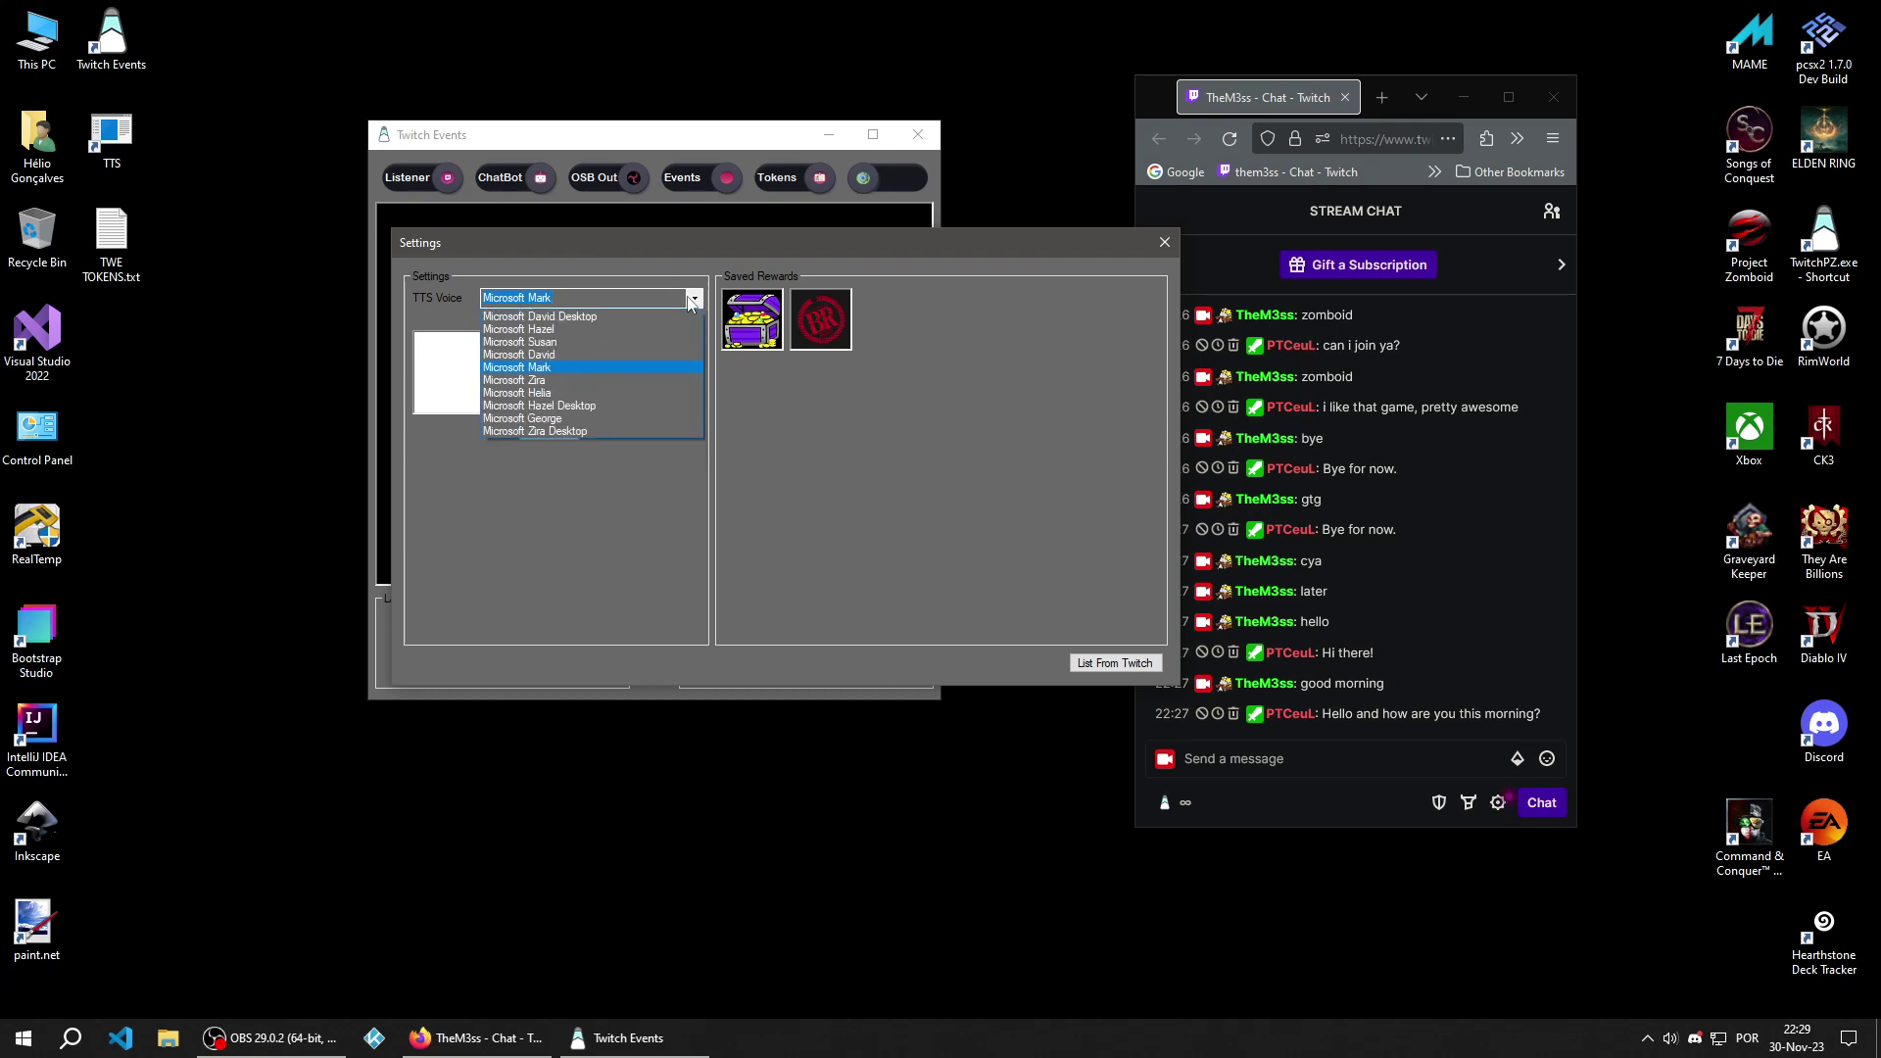
pyautogui.click(558, 330)
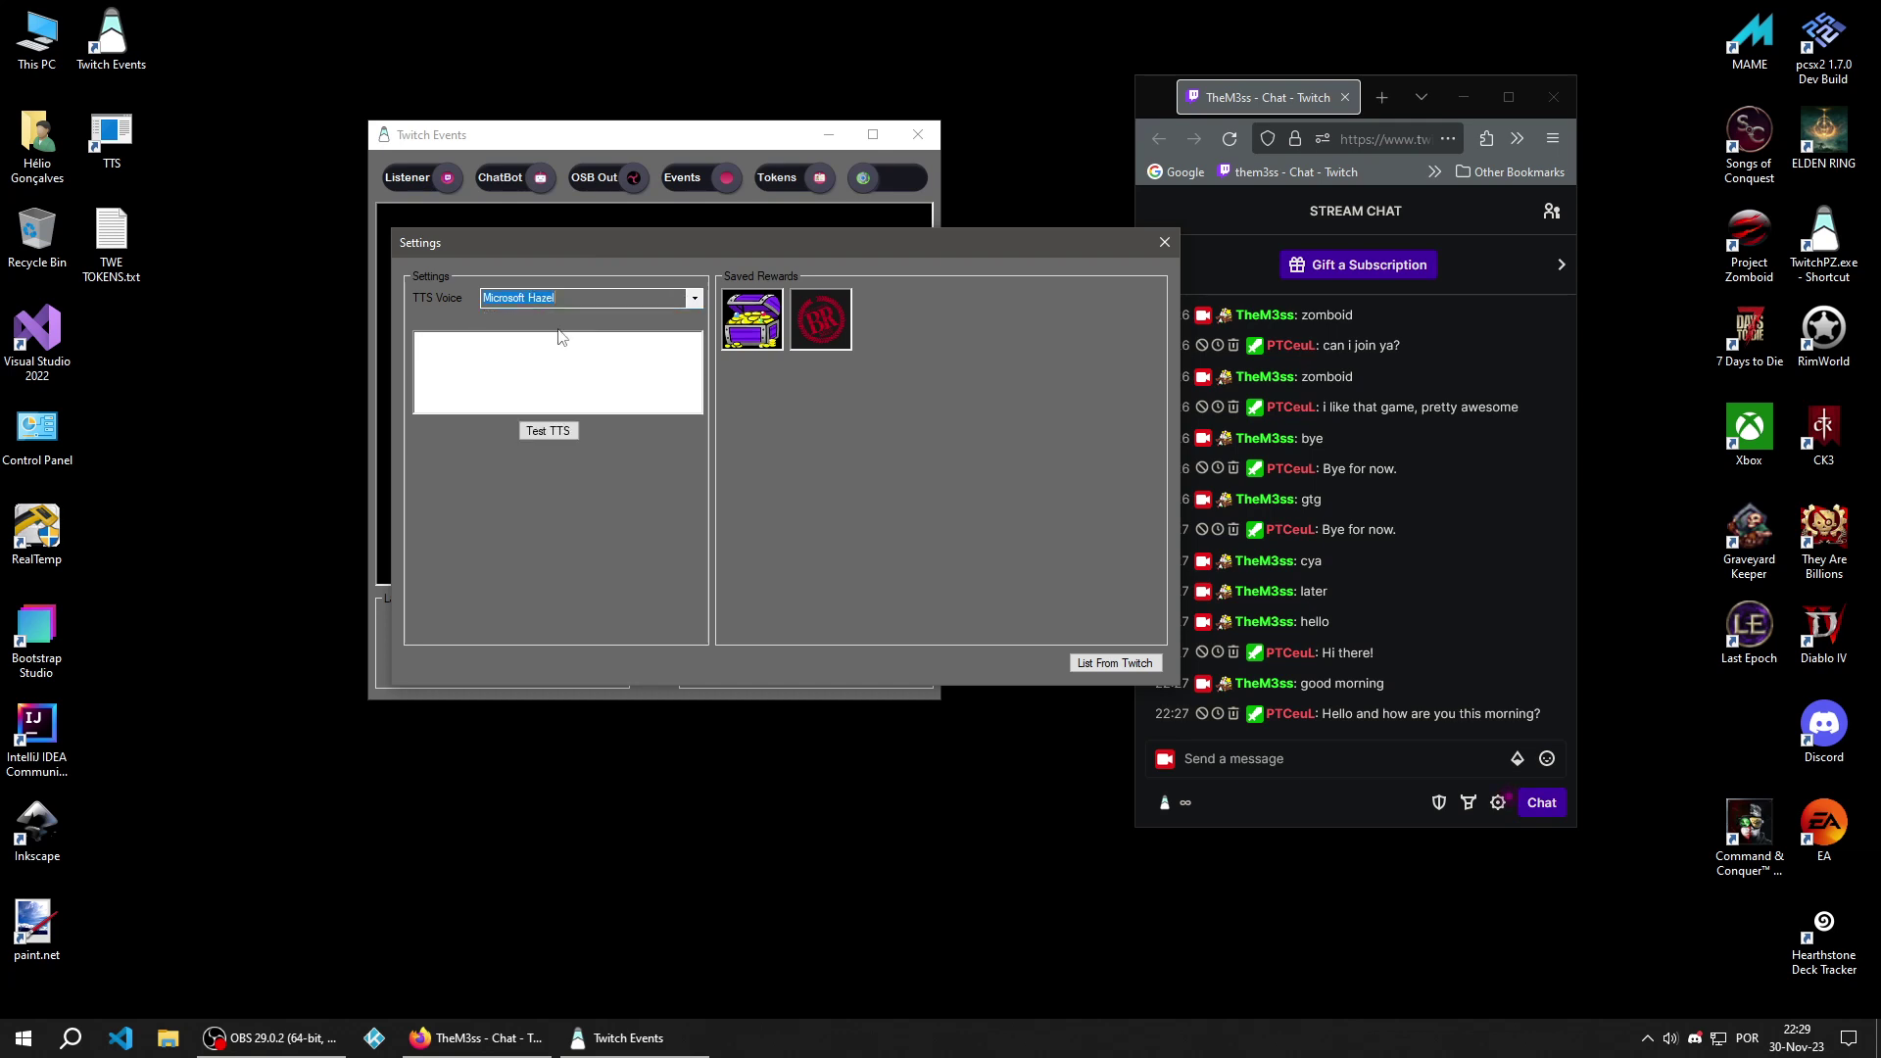
pyautogui.click(492, 384)
pyautogui.write('test 1 2 3')
pyautogui.click(1164, 243)
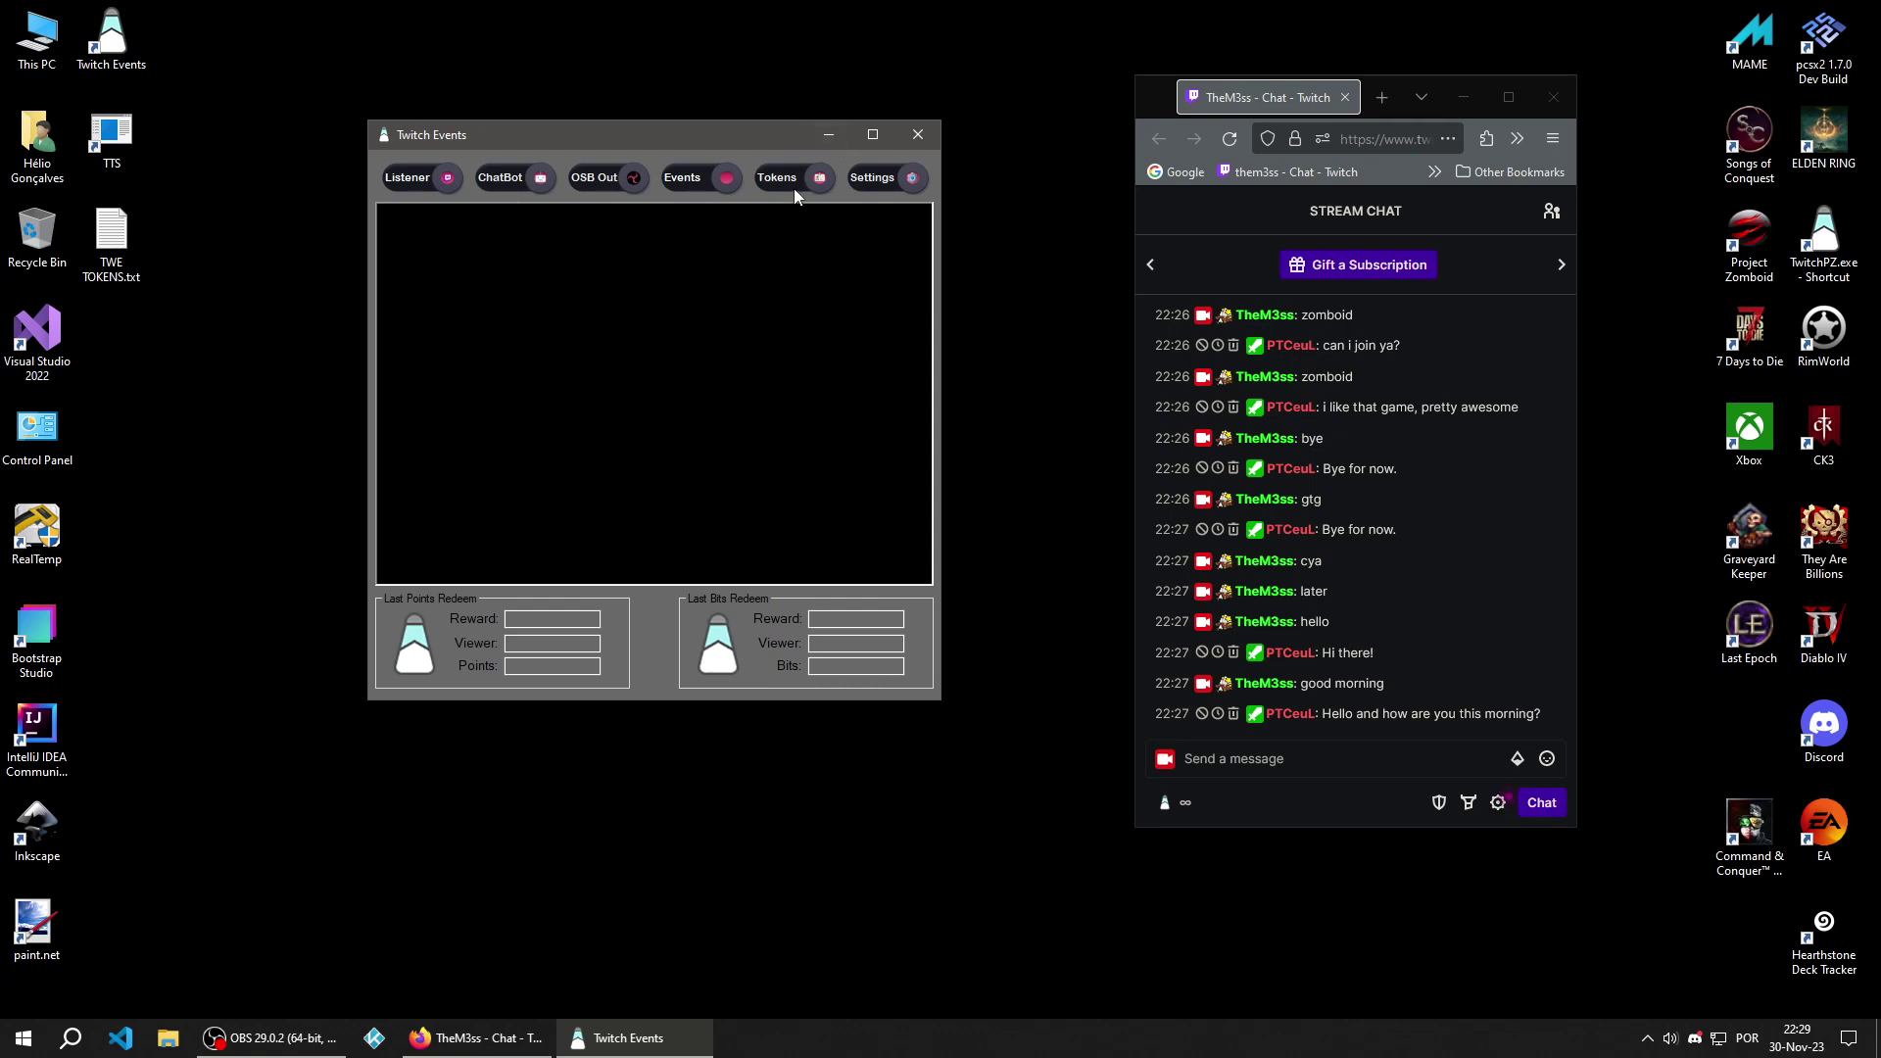
# - Save the Mensagem de Voz, pssst reward with TTS on and start the Listener
pyautogui.click(879, 178)
pyautogui.moveTo(999, 299); pyautogui.dragTo(775, 241)
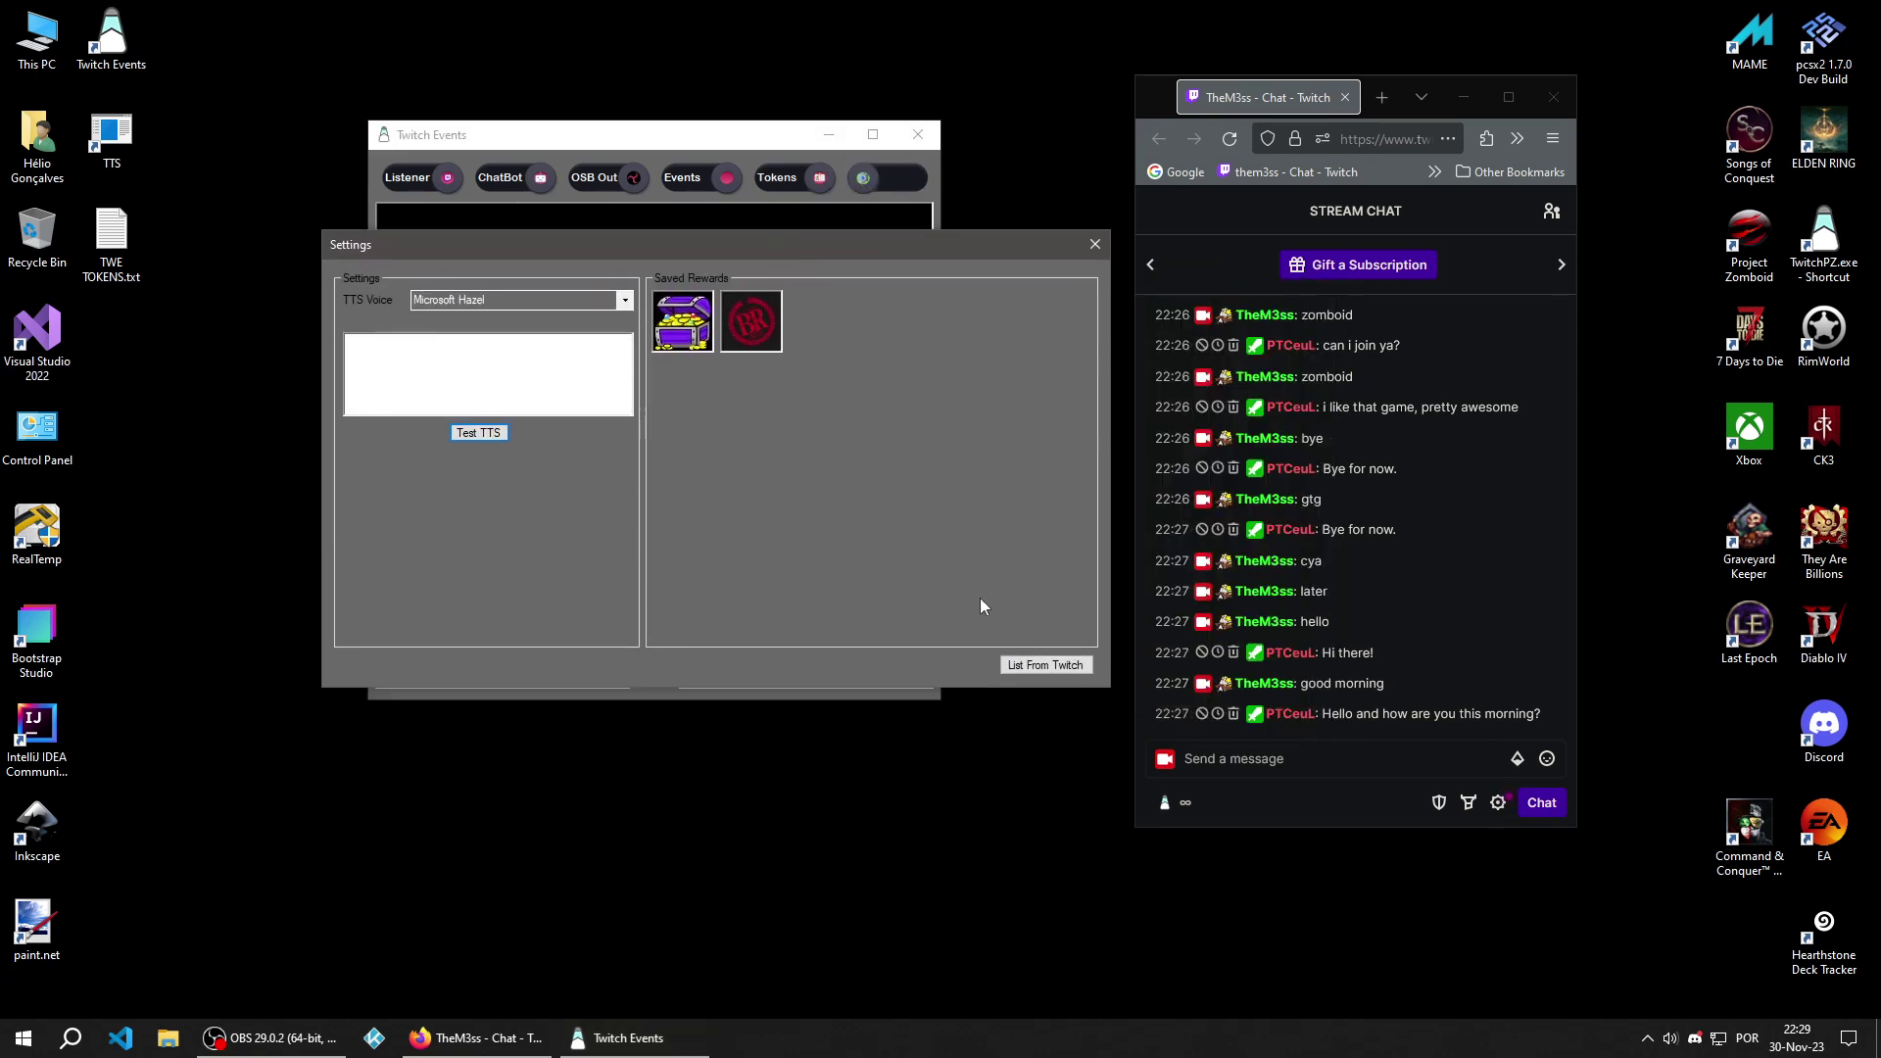
pyautogui.click(1044, 665)
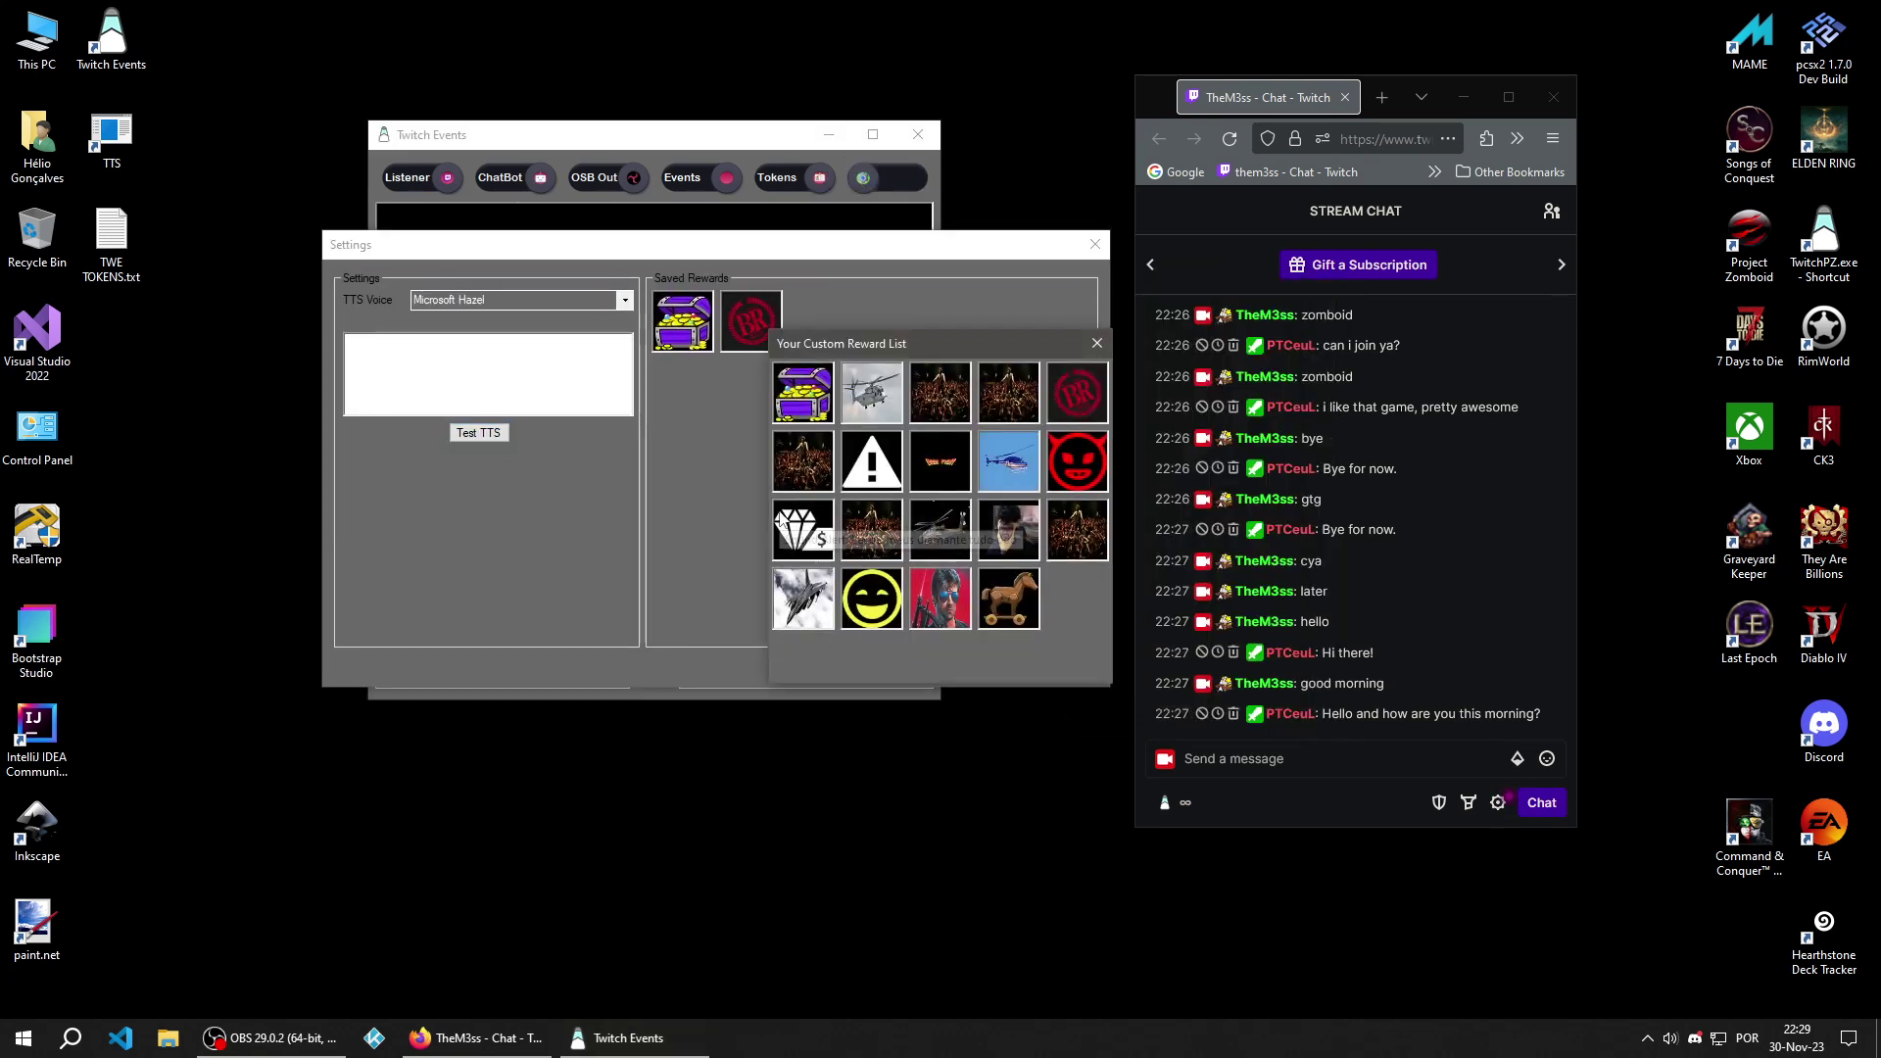
pyautogui.click(870, 460)
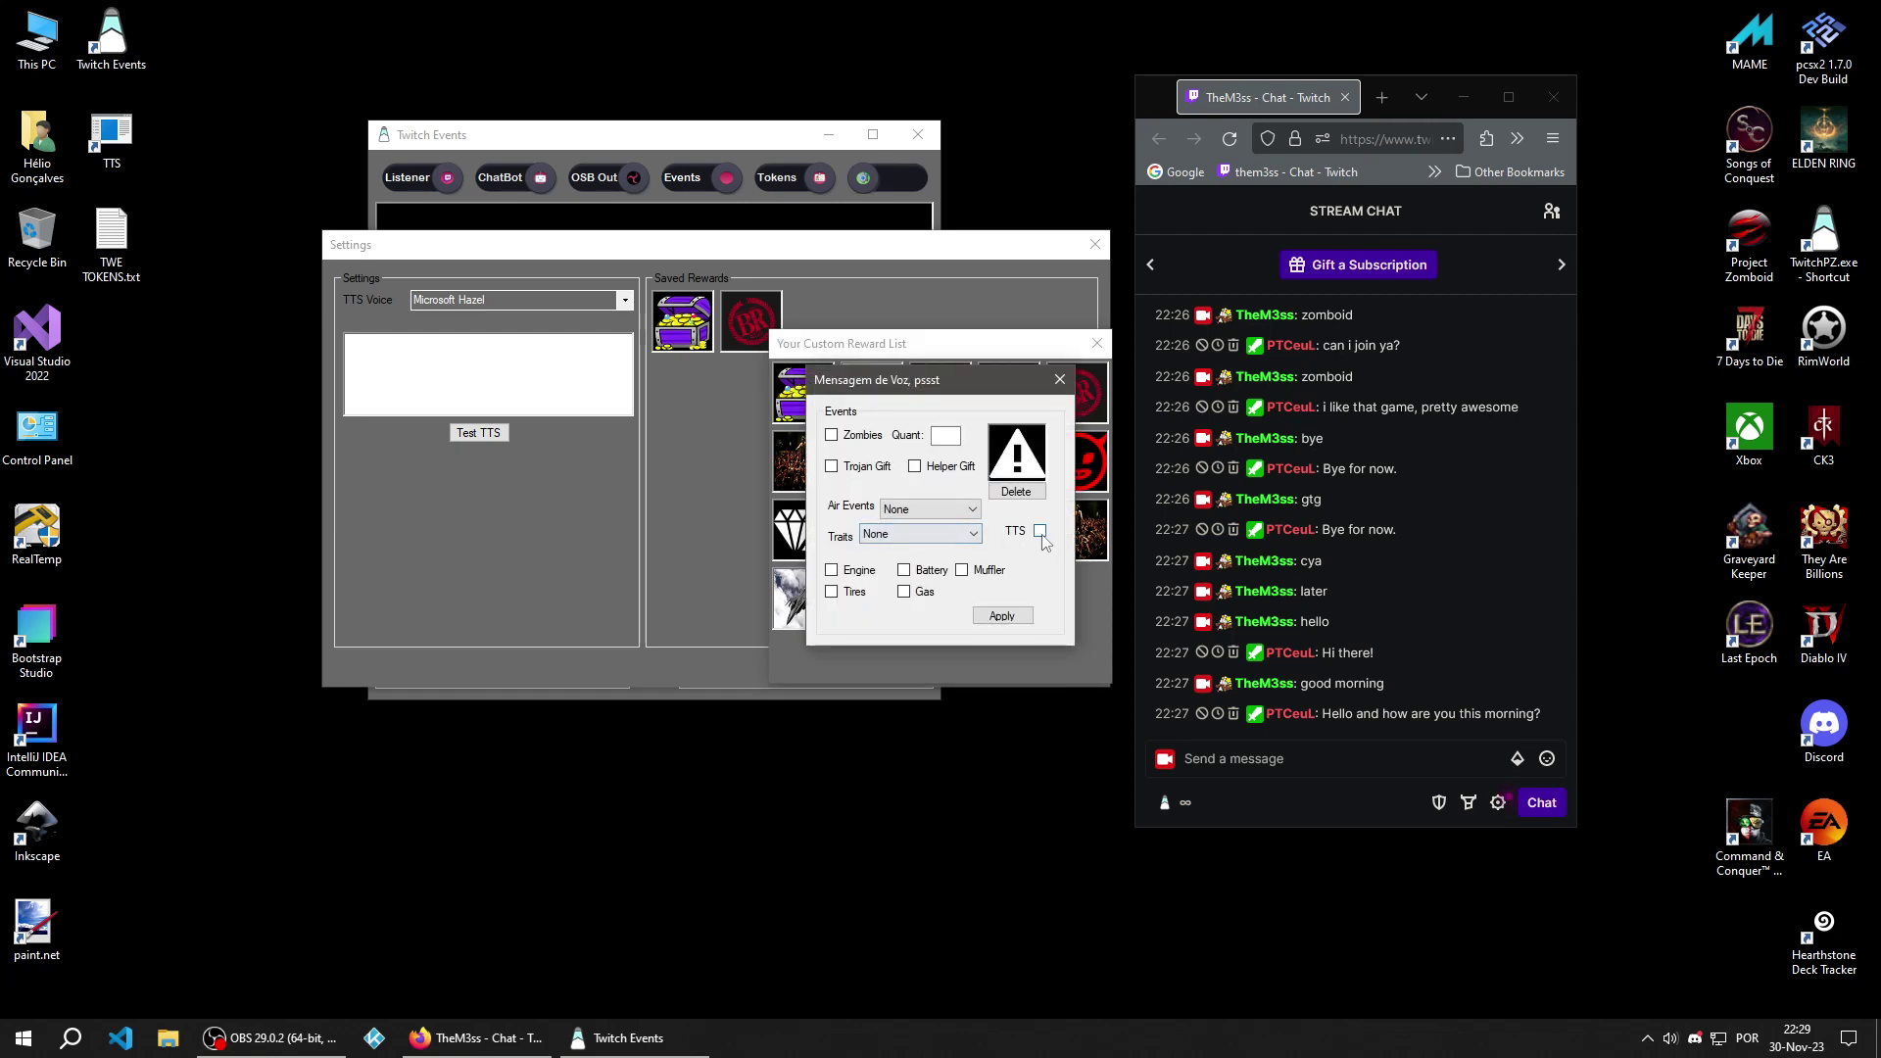
pyautogui.click(999, 617)
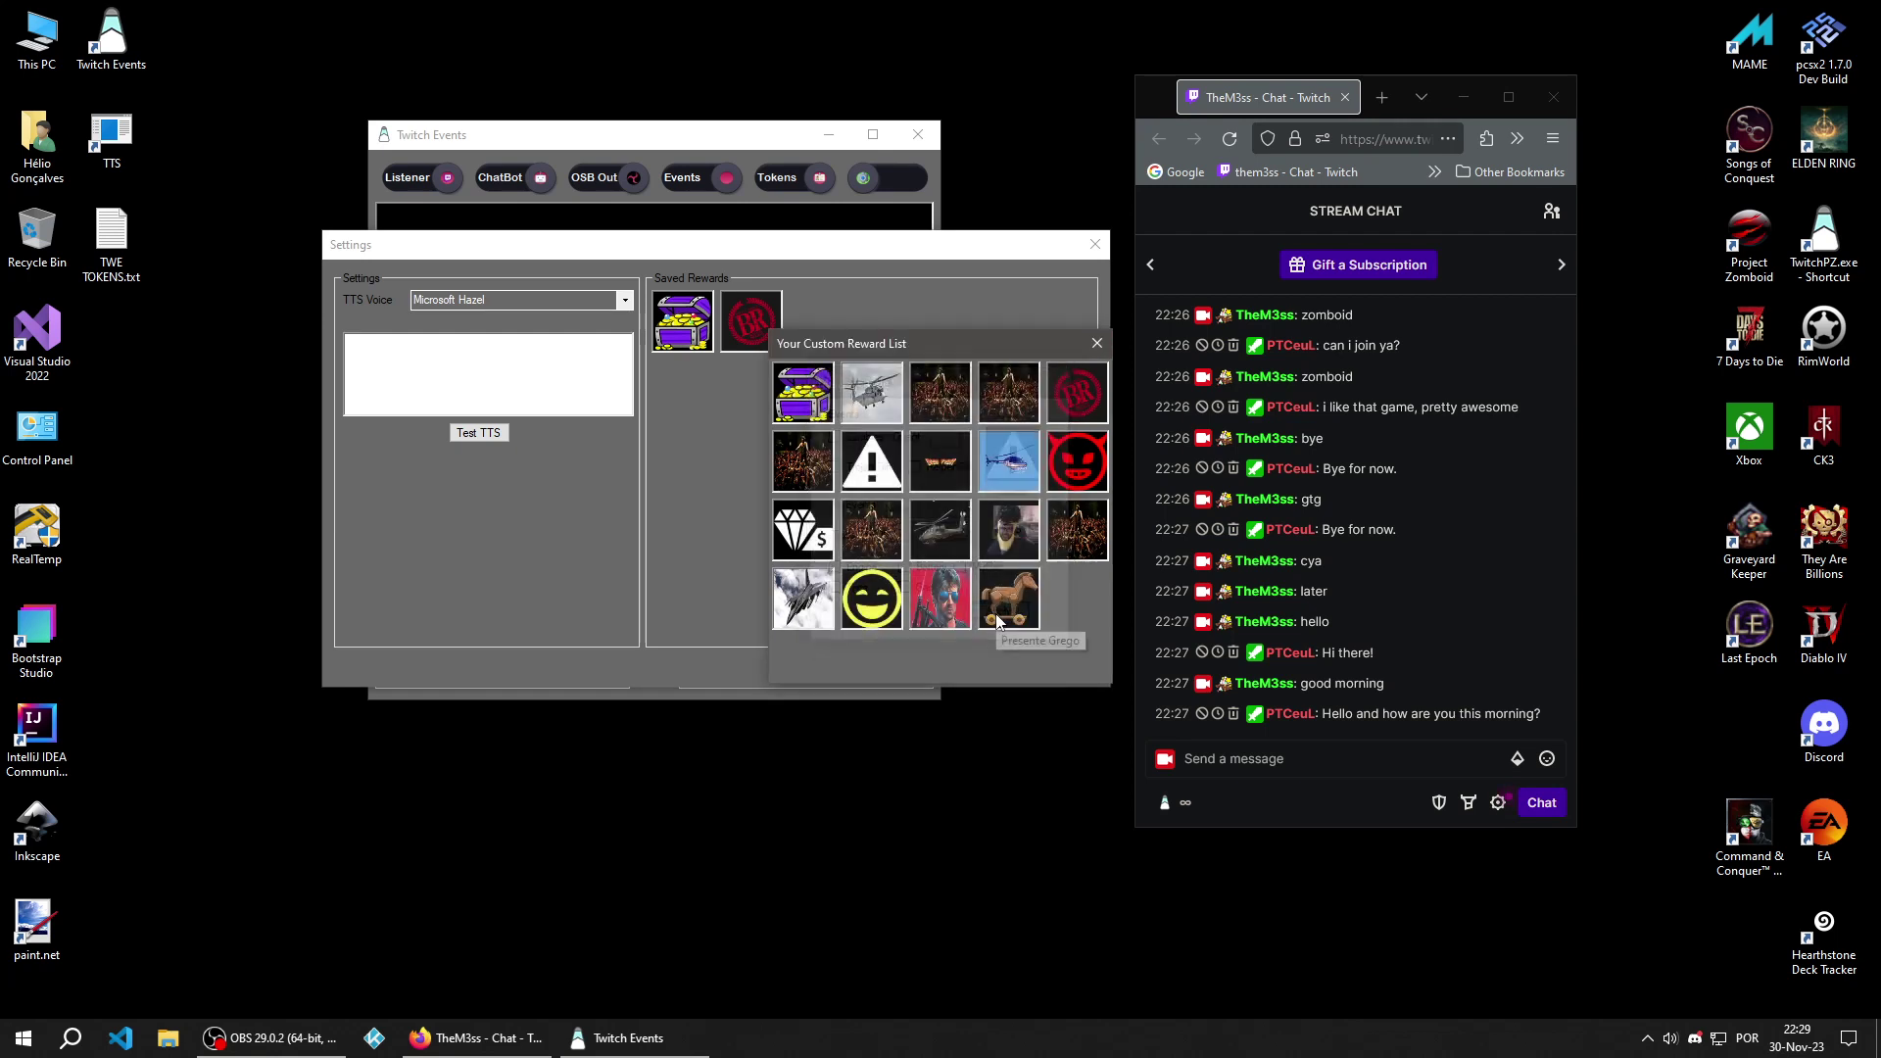
pyautogui.click(1096, 343)
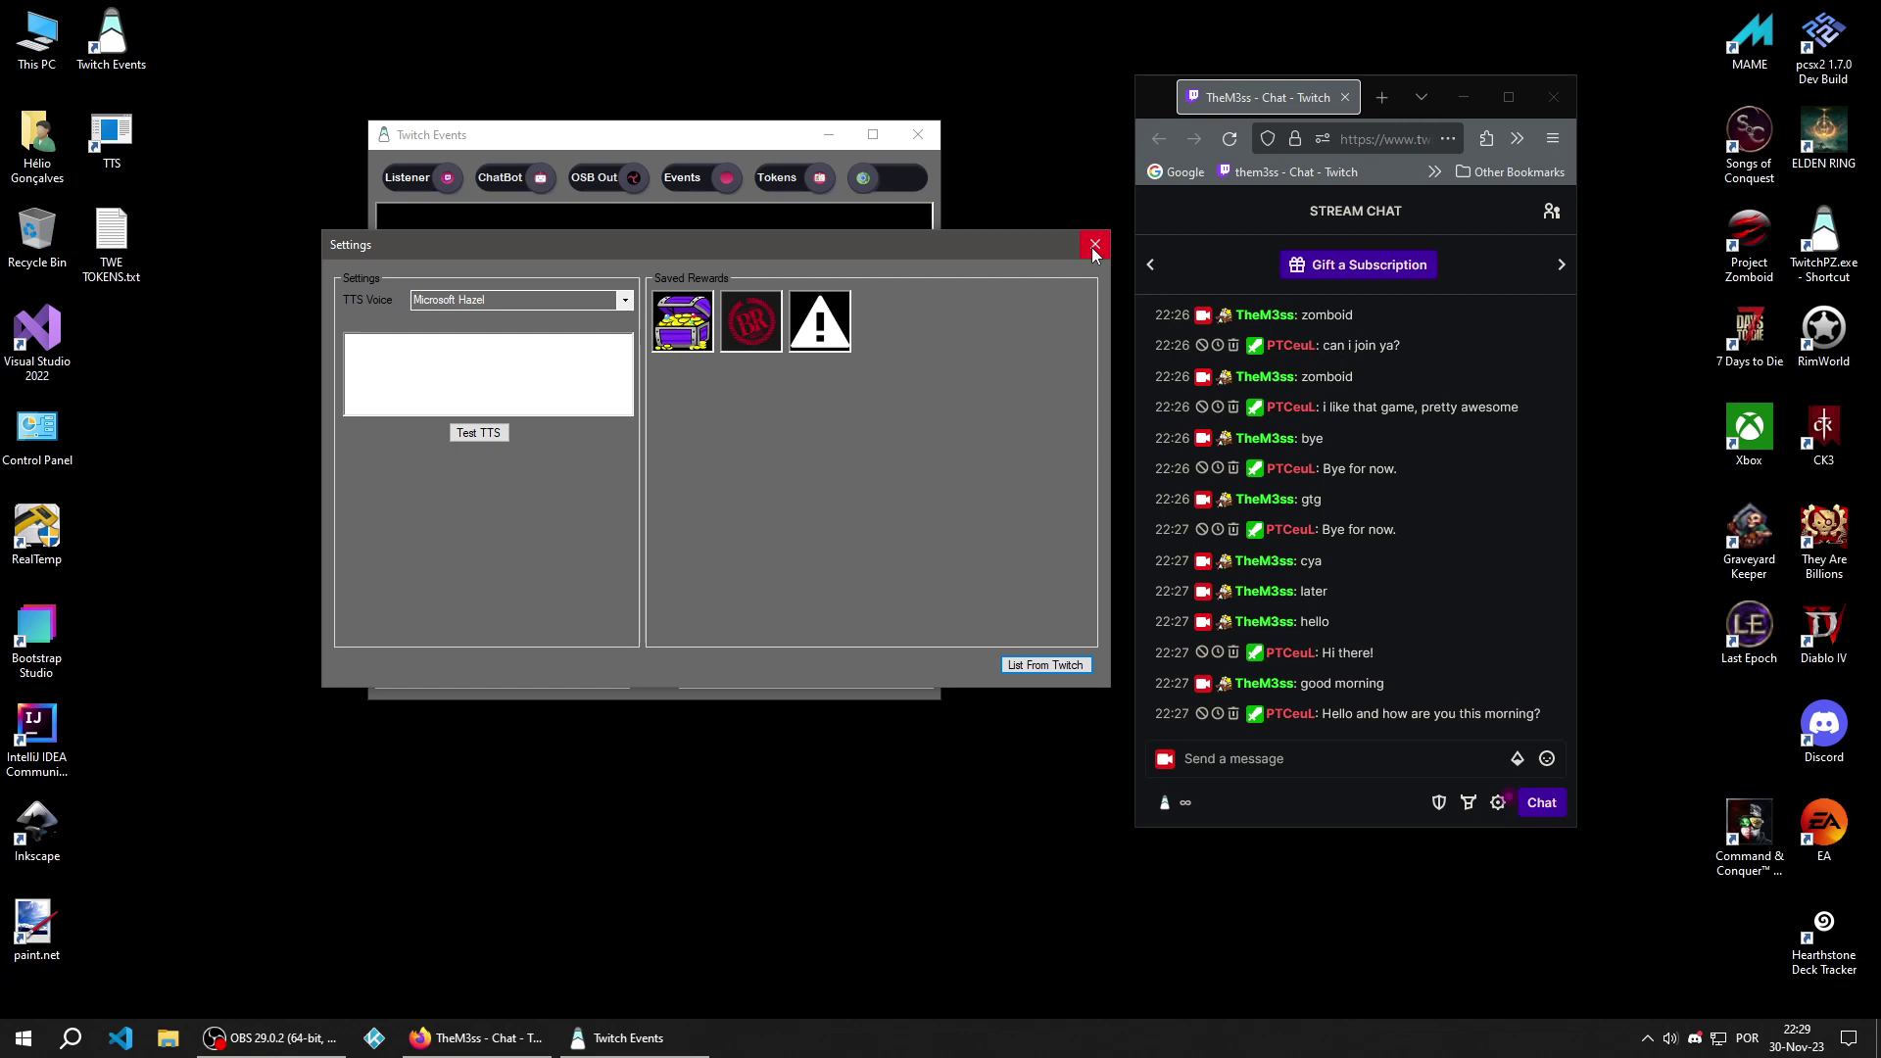
pyautogui.click(1095, 246)
pyautogui.click(414, 179)
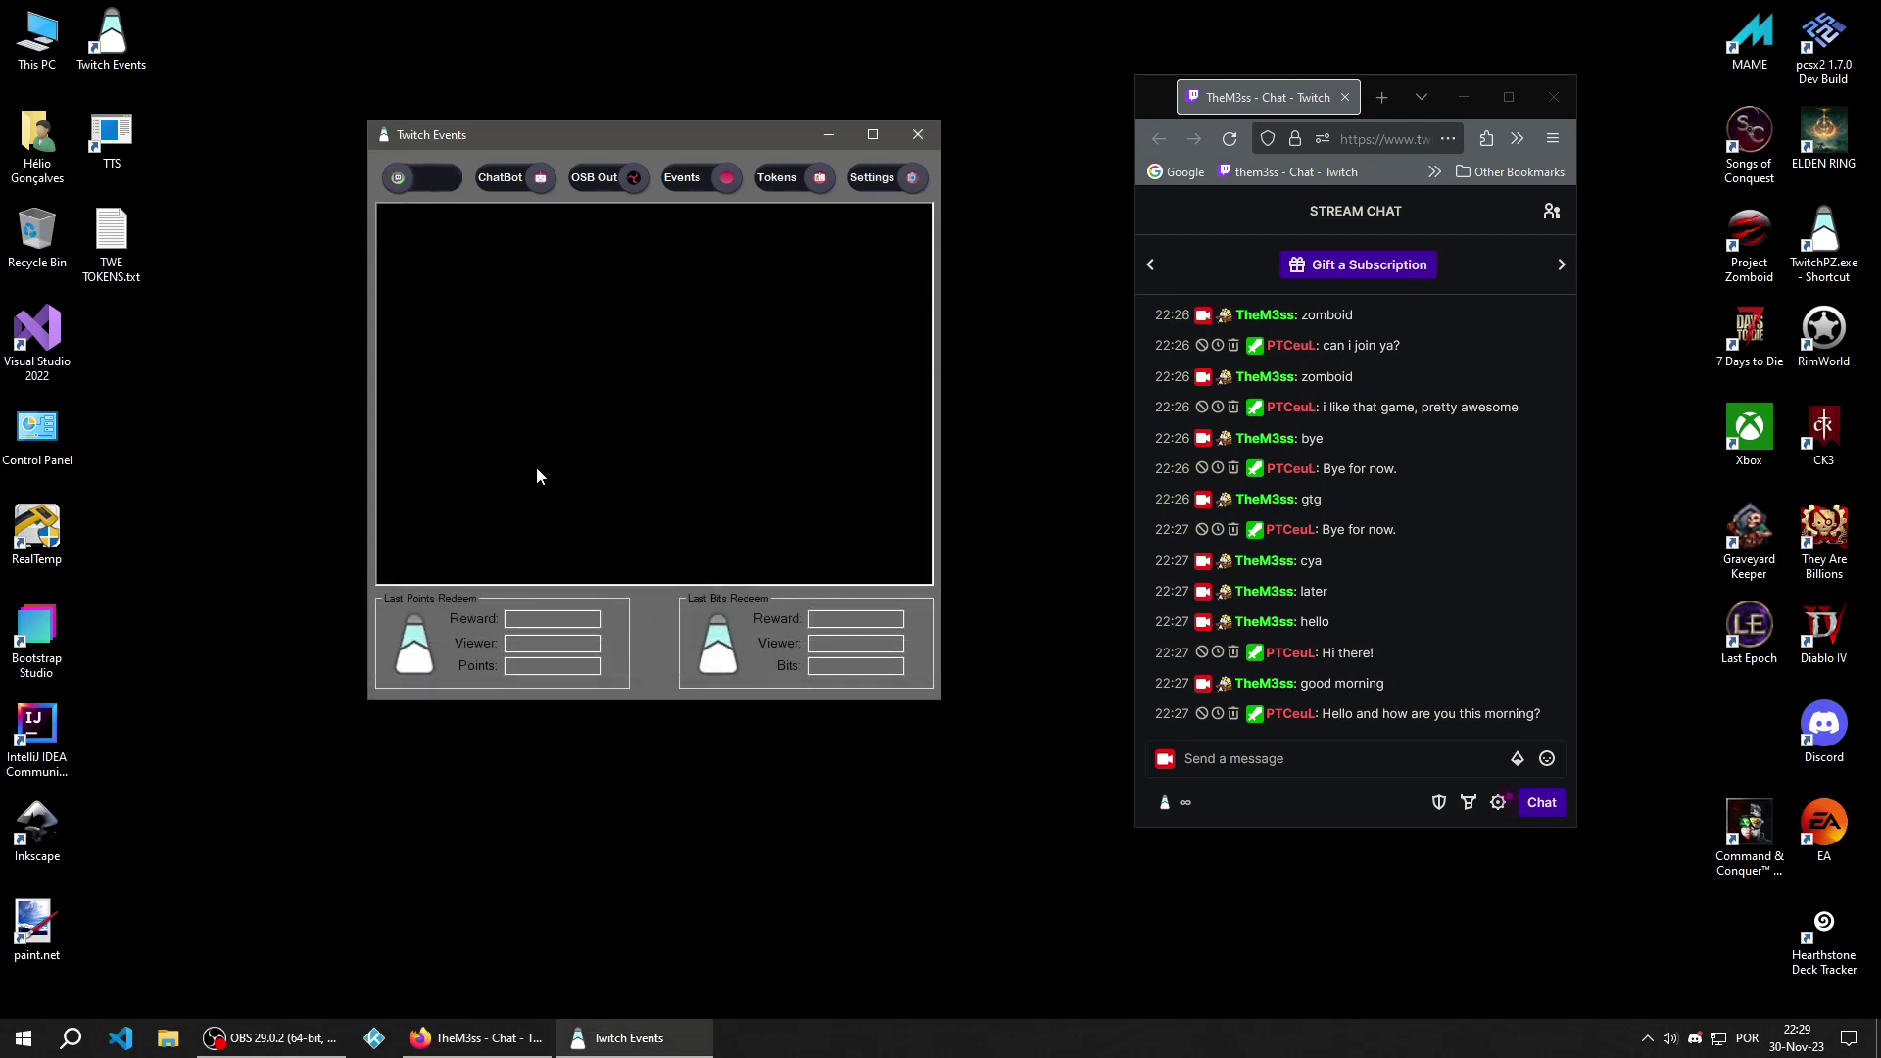
# - Redeem Mensagem de Voz, pssst with 'testing the tts bit of the app! Hello there'
pyautogui.click(1161, 802)
pyautogui.scroll(-3, 1215, 597)
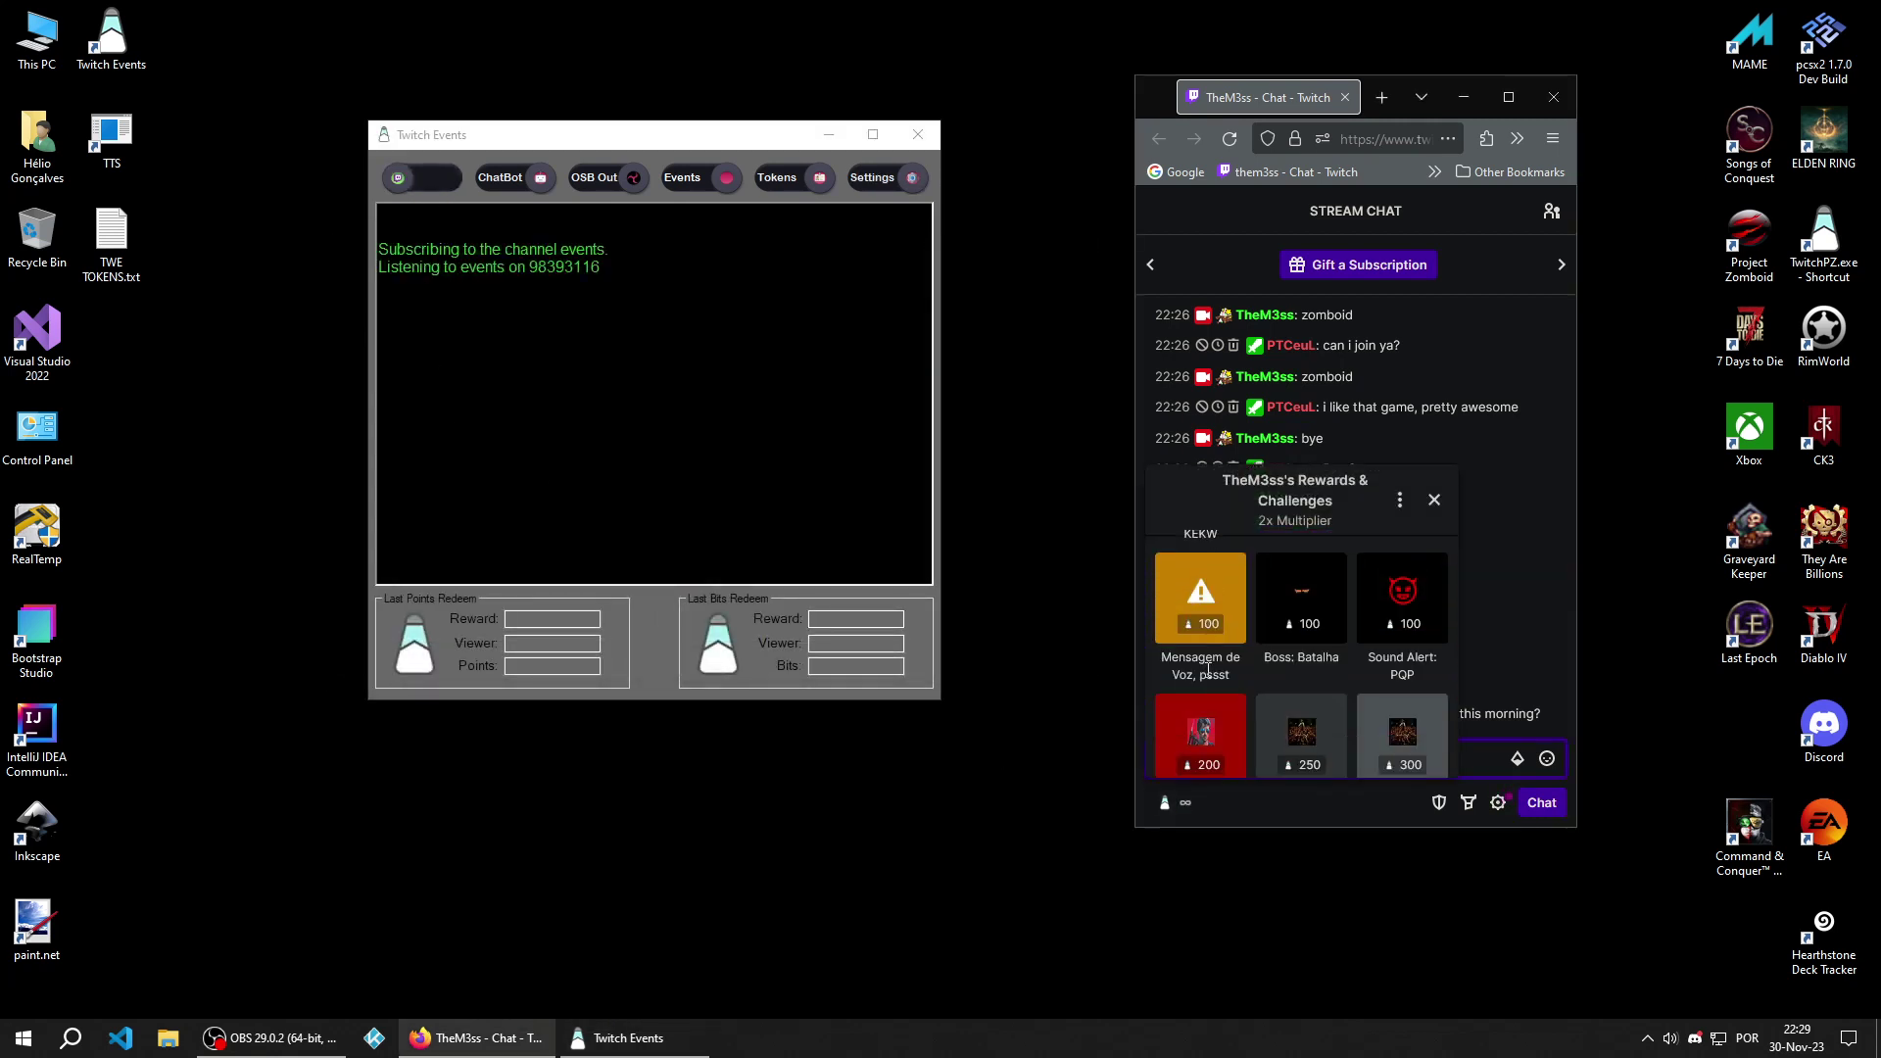
pyautogui.click(1205, 573)
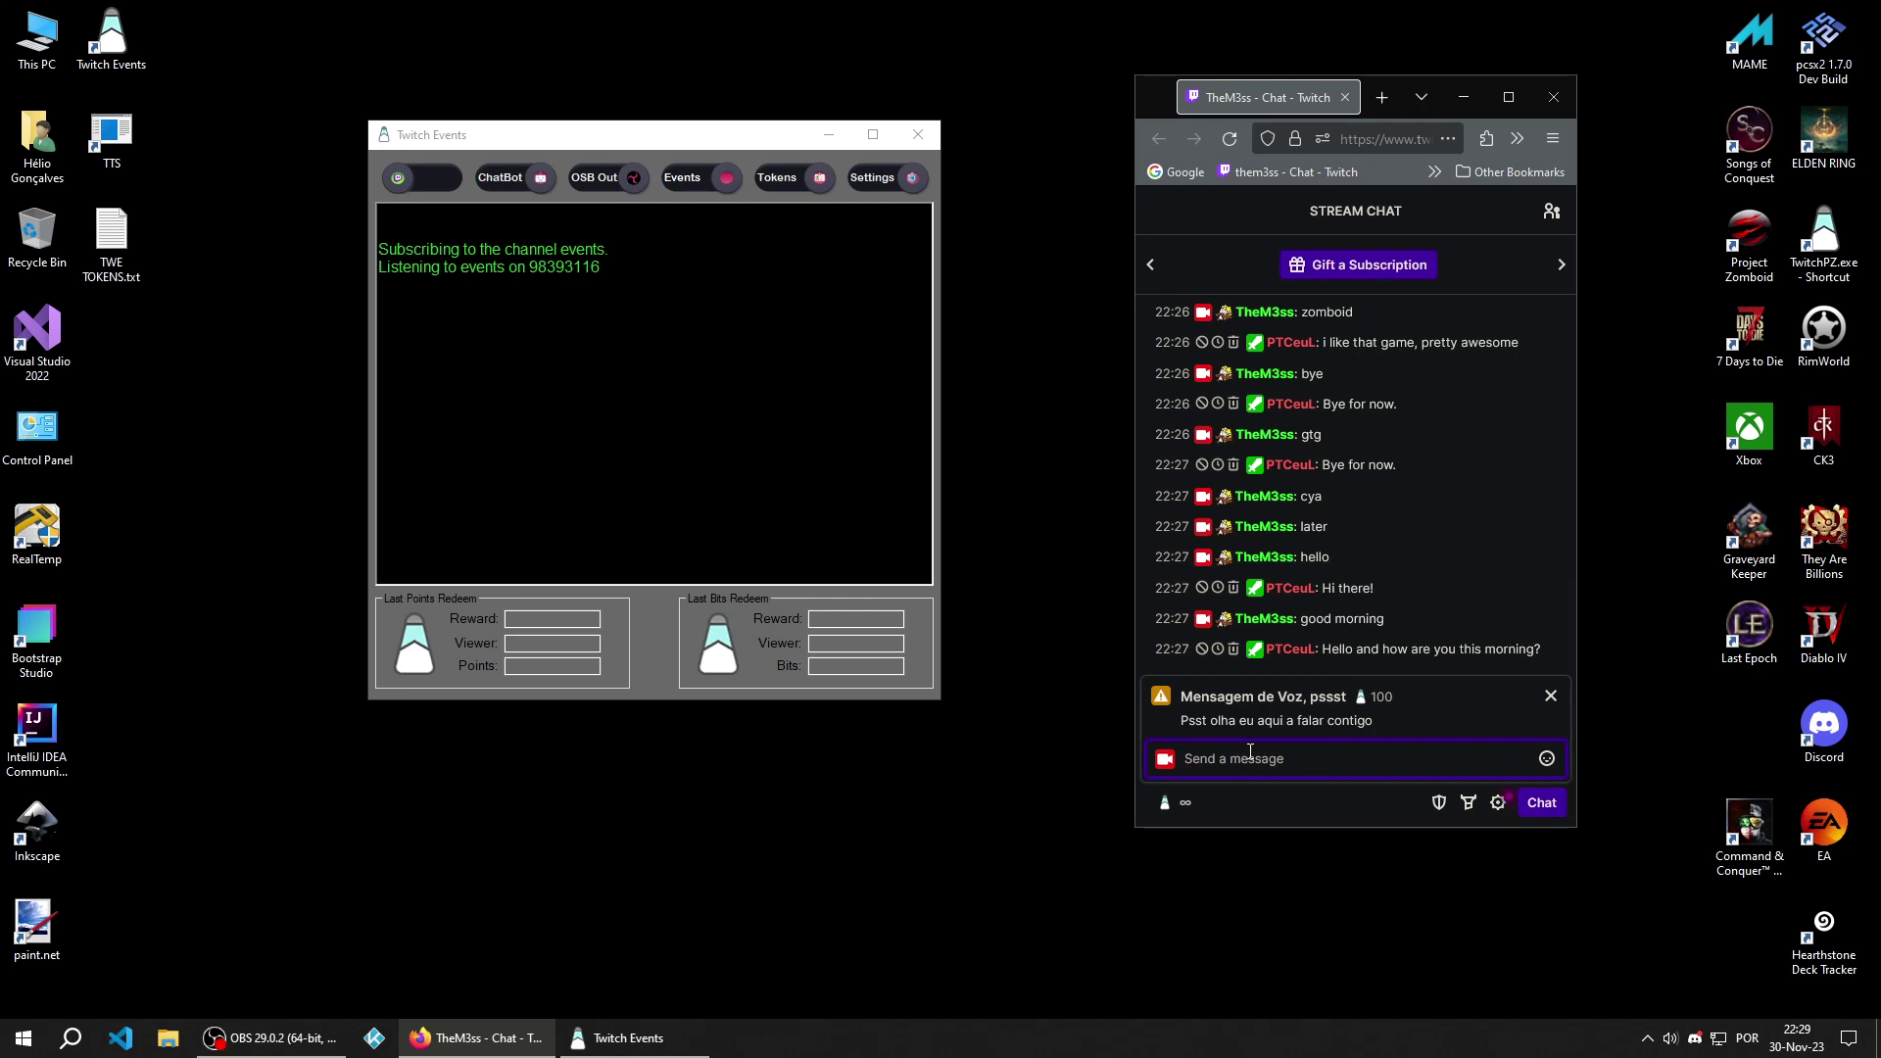
pyautogui.write('testing the tts bit of the app! Hello there!')
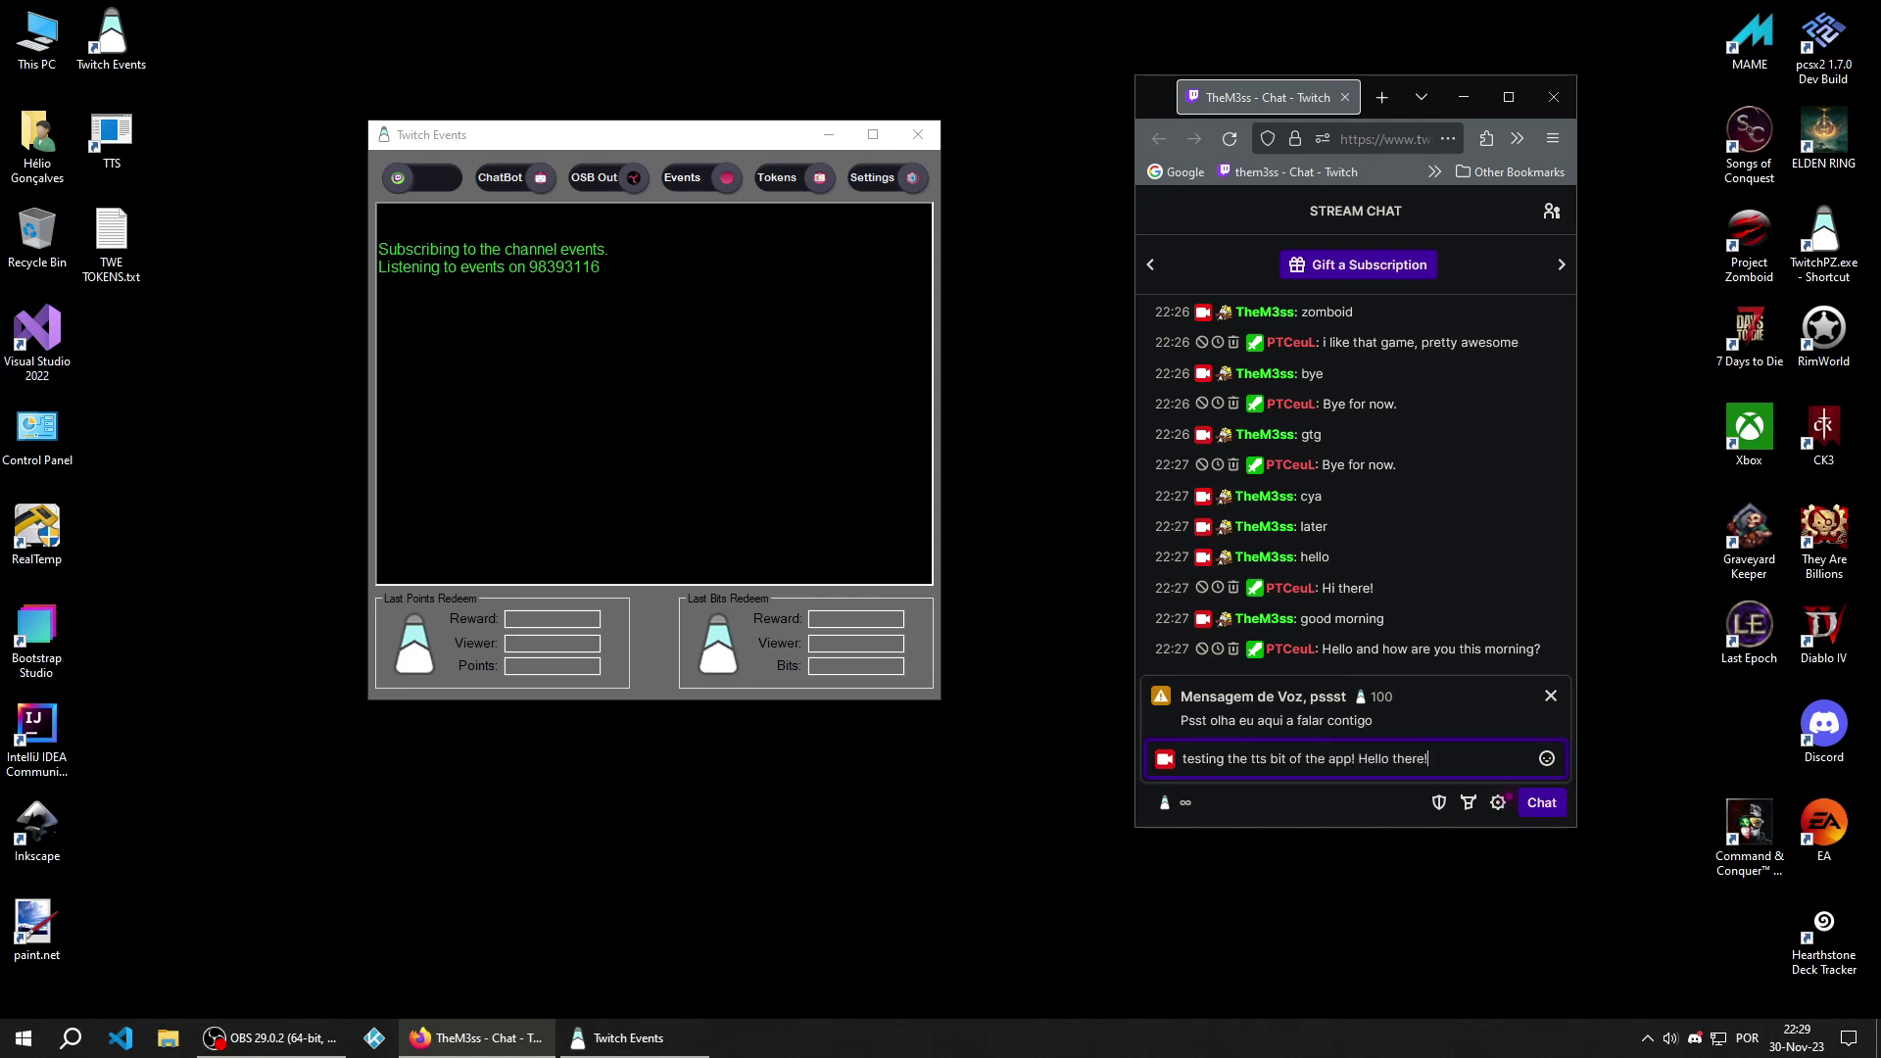
pyautogui.press('Return')
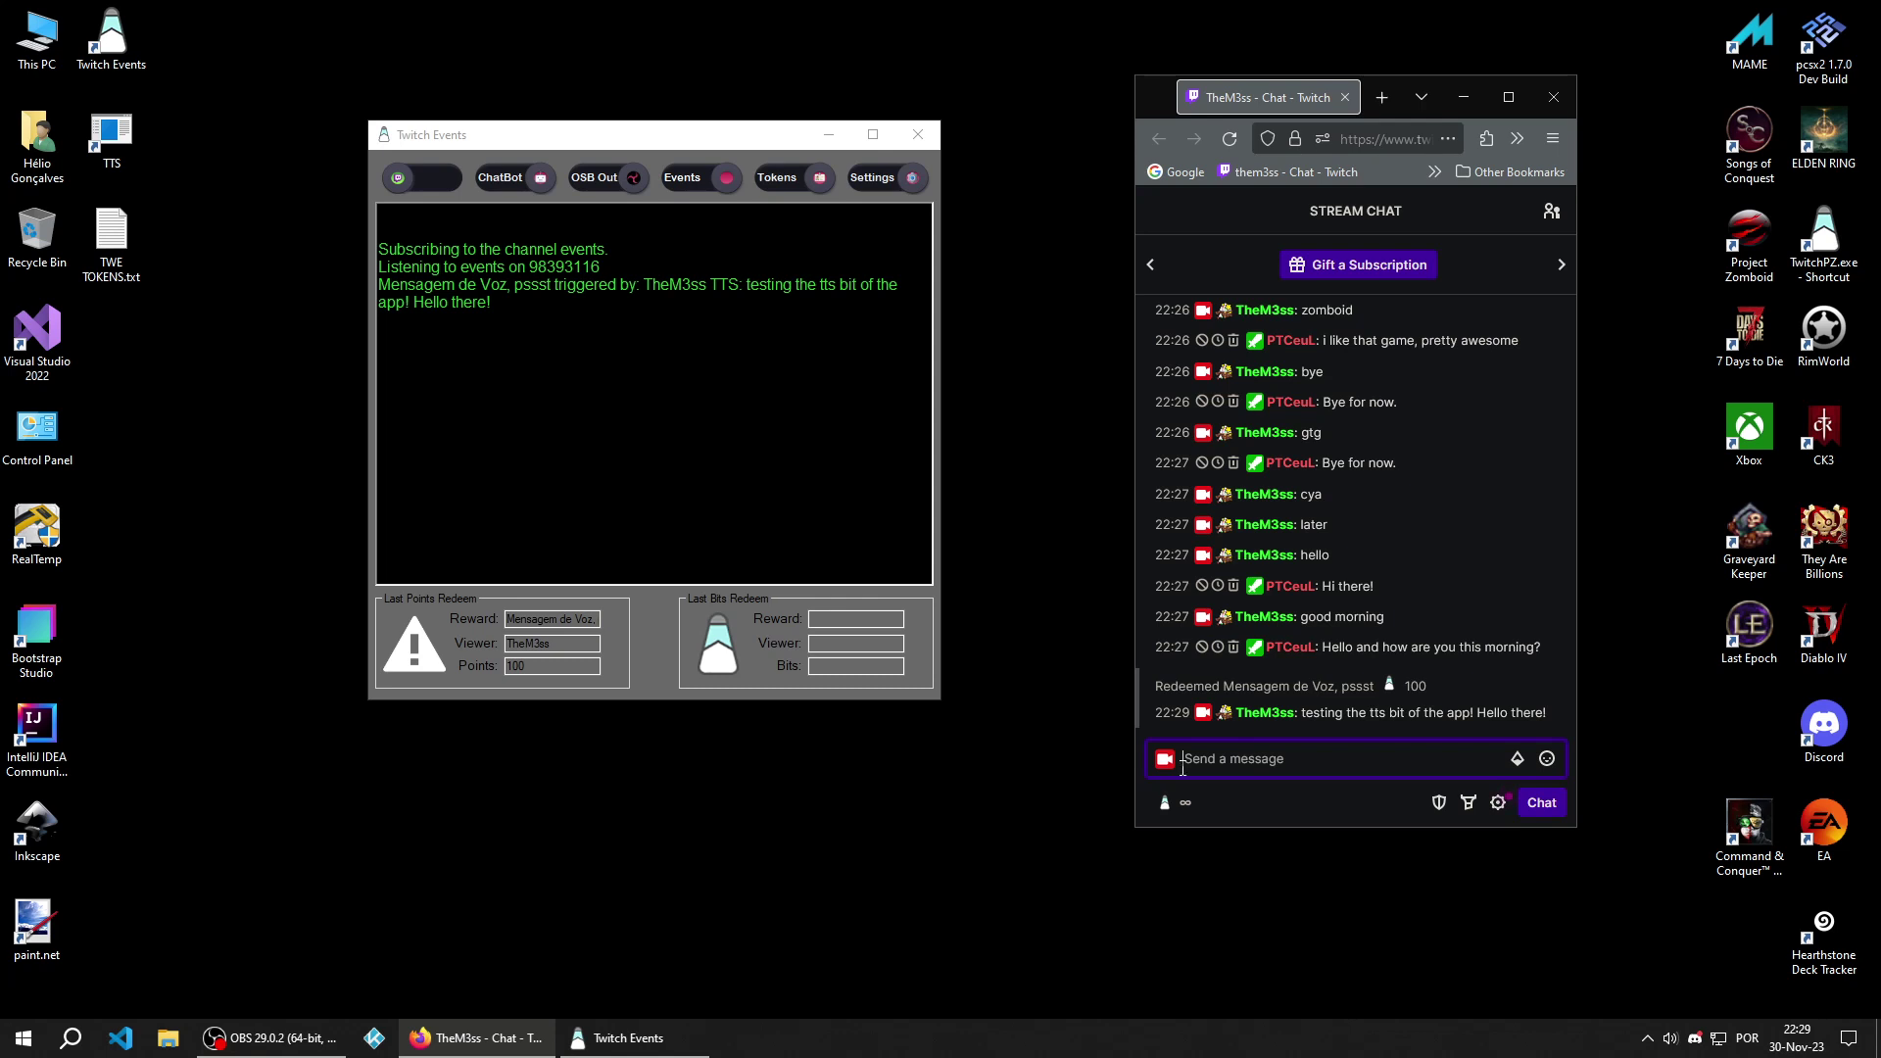
# - Switch the Twitch Events TTS voice to Microsoft David
pyautogui.click(1163, 803)
pyautogui.click(1163, 802)
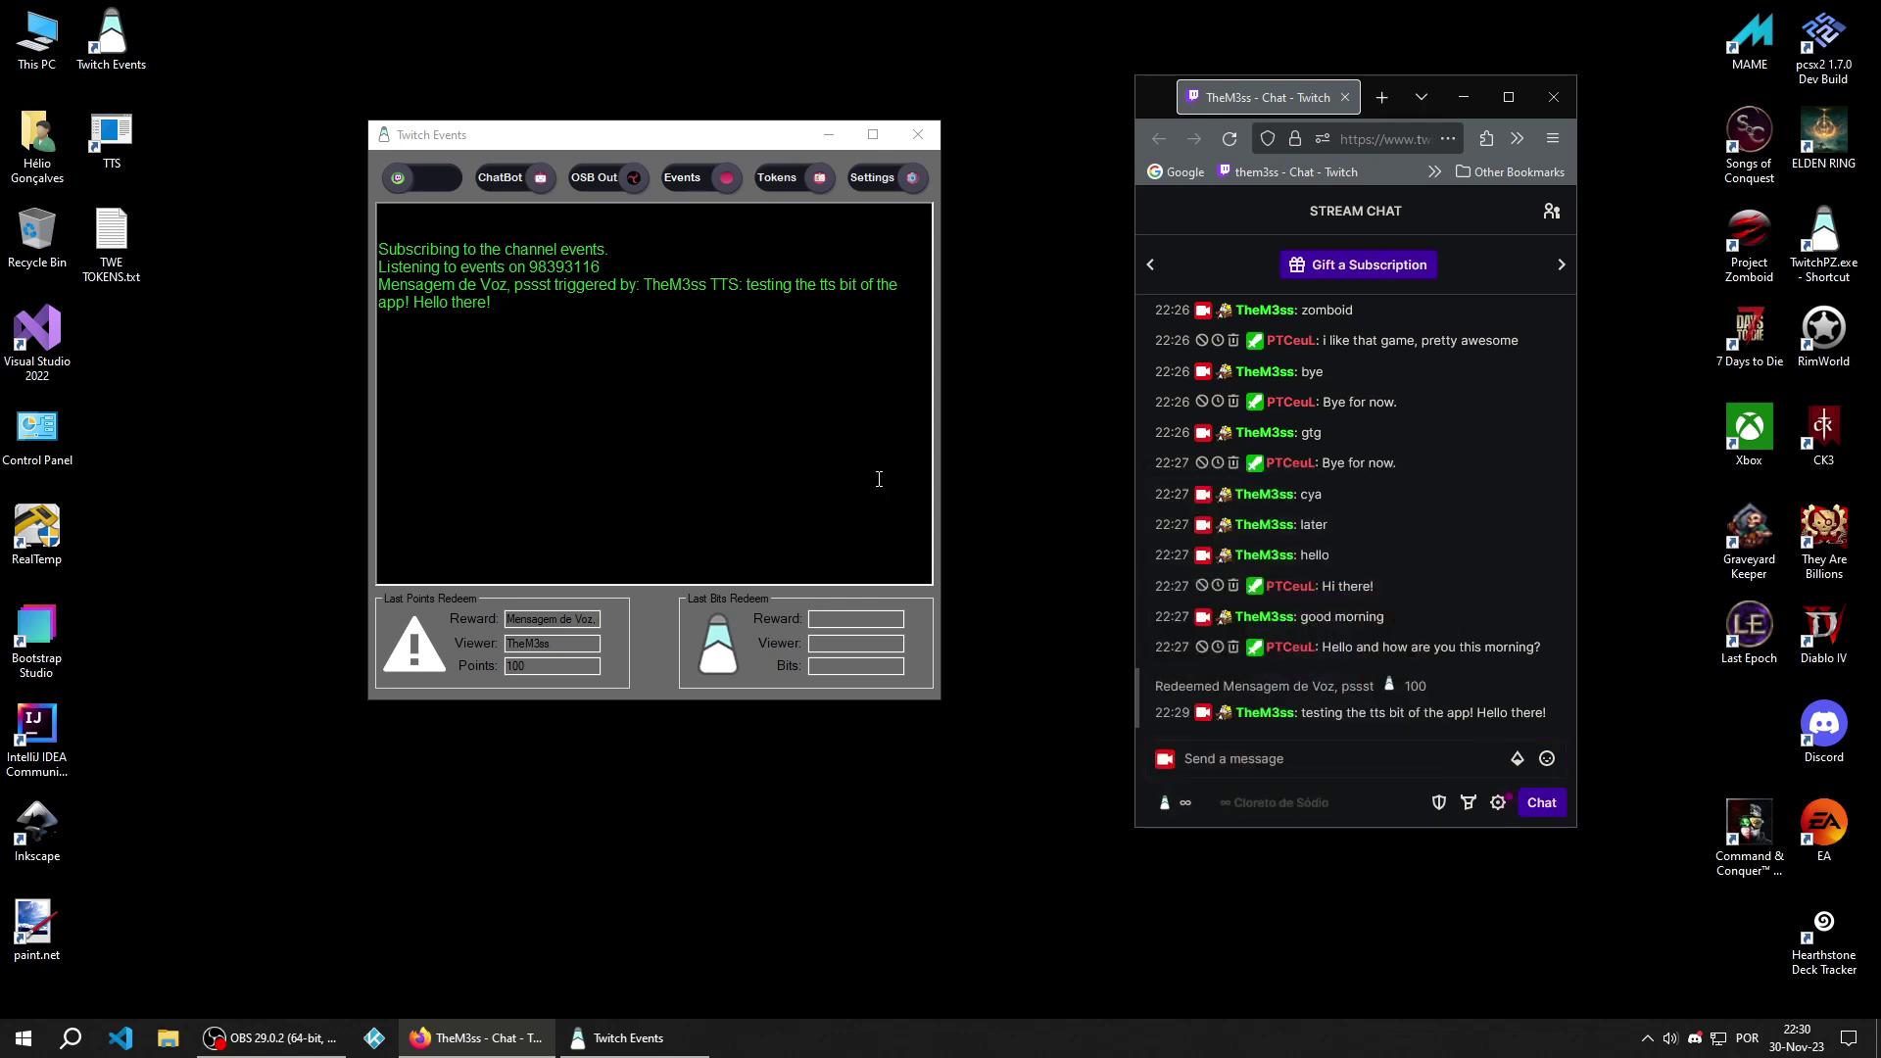
pyautogui.click(876, 190)
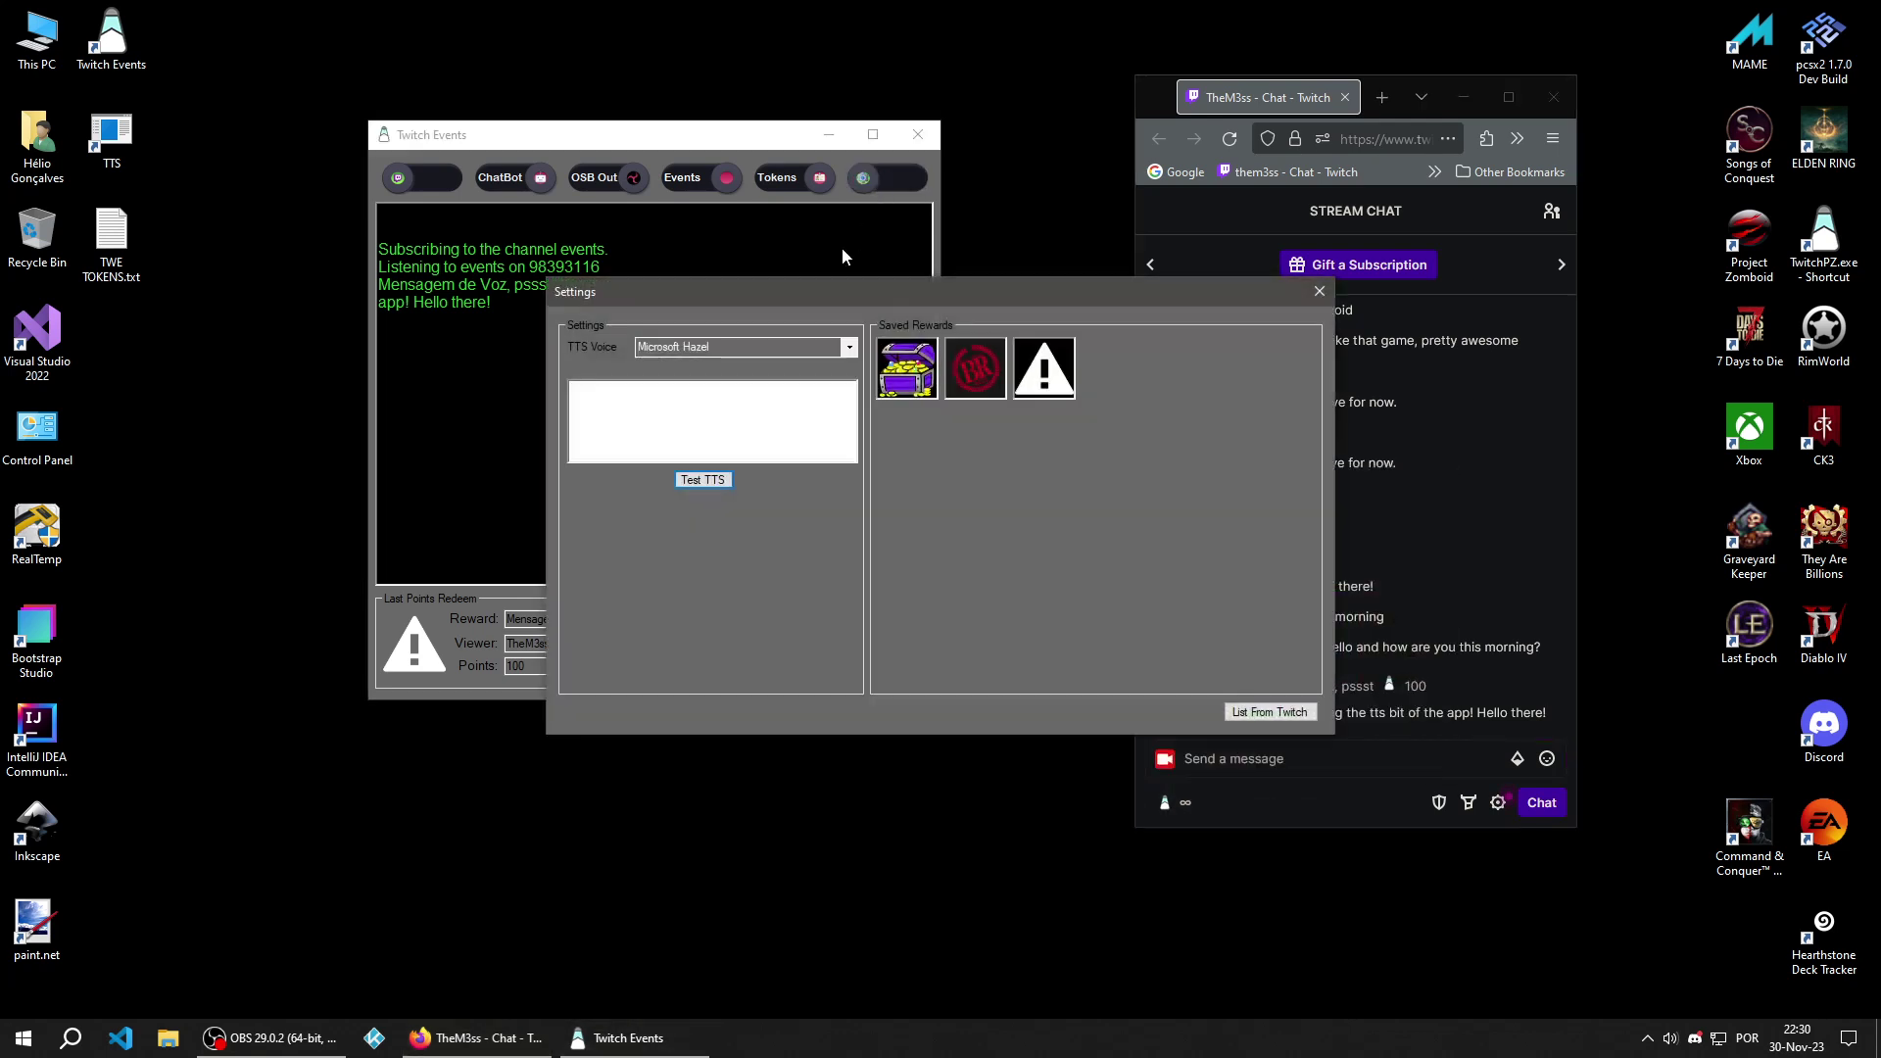
pyautogui.click(847, 347)
pyautogui.click(753, 404)
pyautogui.click(1319, 291)
# - Redeem Mensagem de Voz, pssst again with 'Once again just a test to see if this TTS works! Hello everyone!'
pyautogui.click(1258, 762)
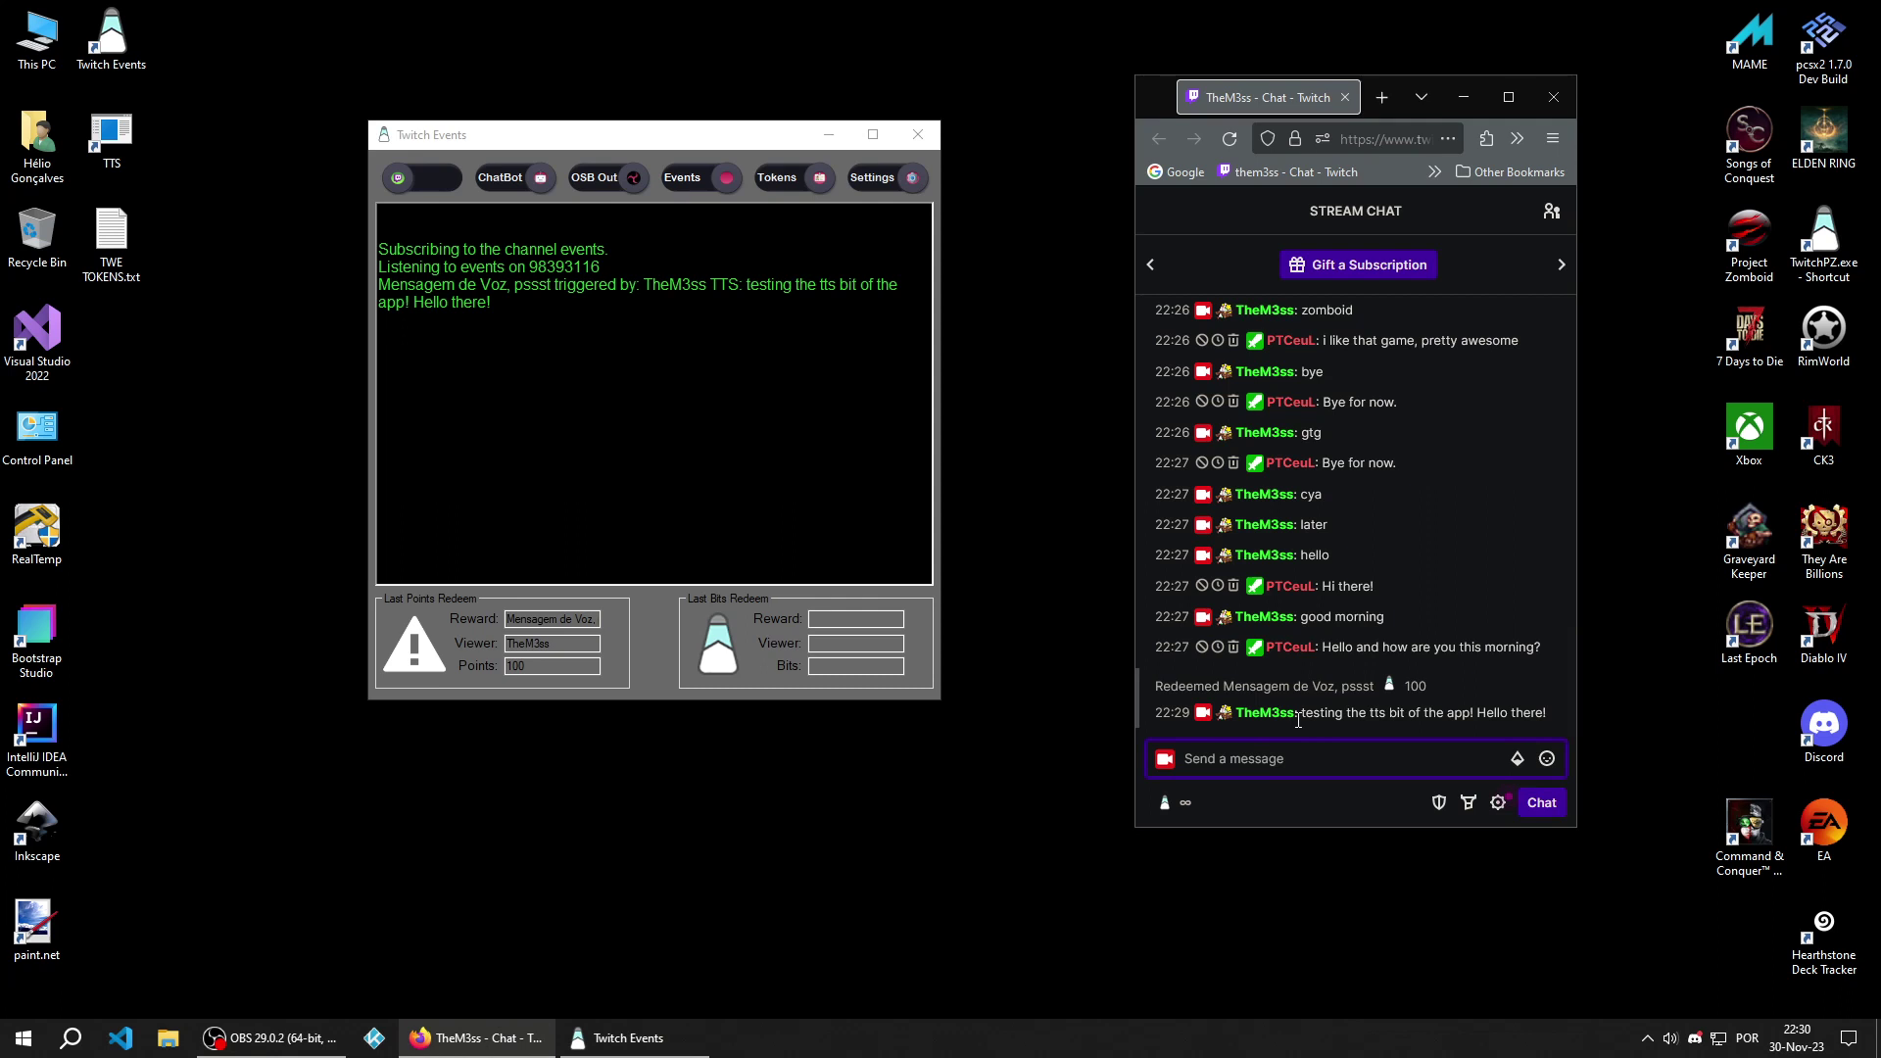
pyautogui.press('Up')
pyautogui.press('Up')
pyautogui.press('Down')
pyautogui.press('Down')
pyautogui.click(1165, 802)
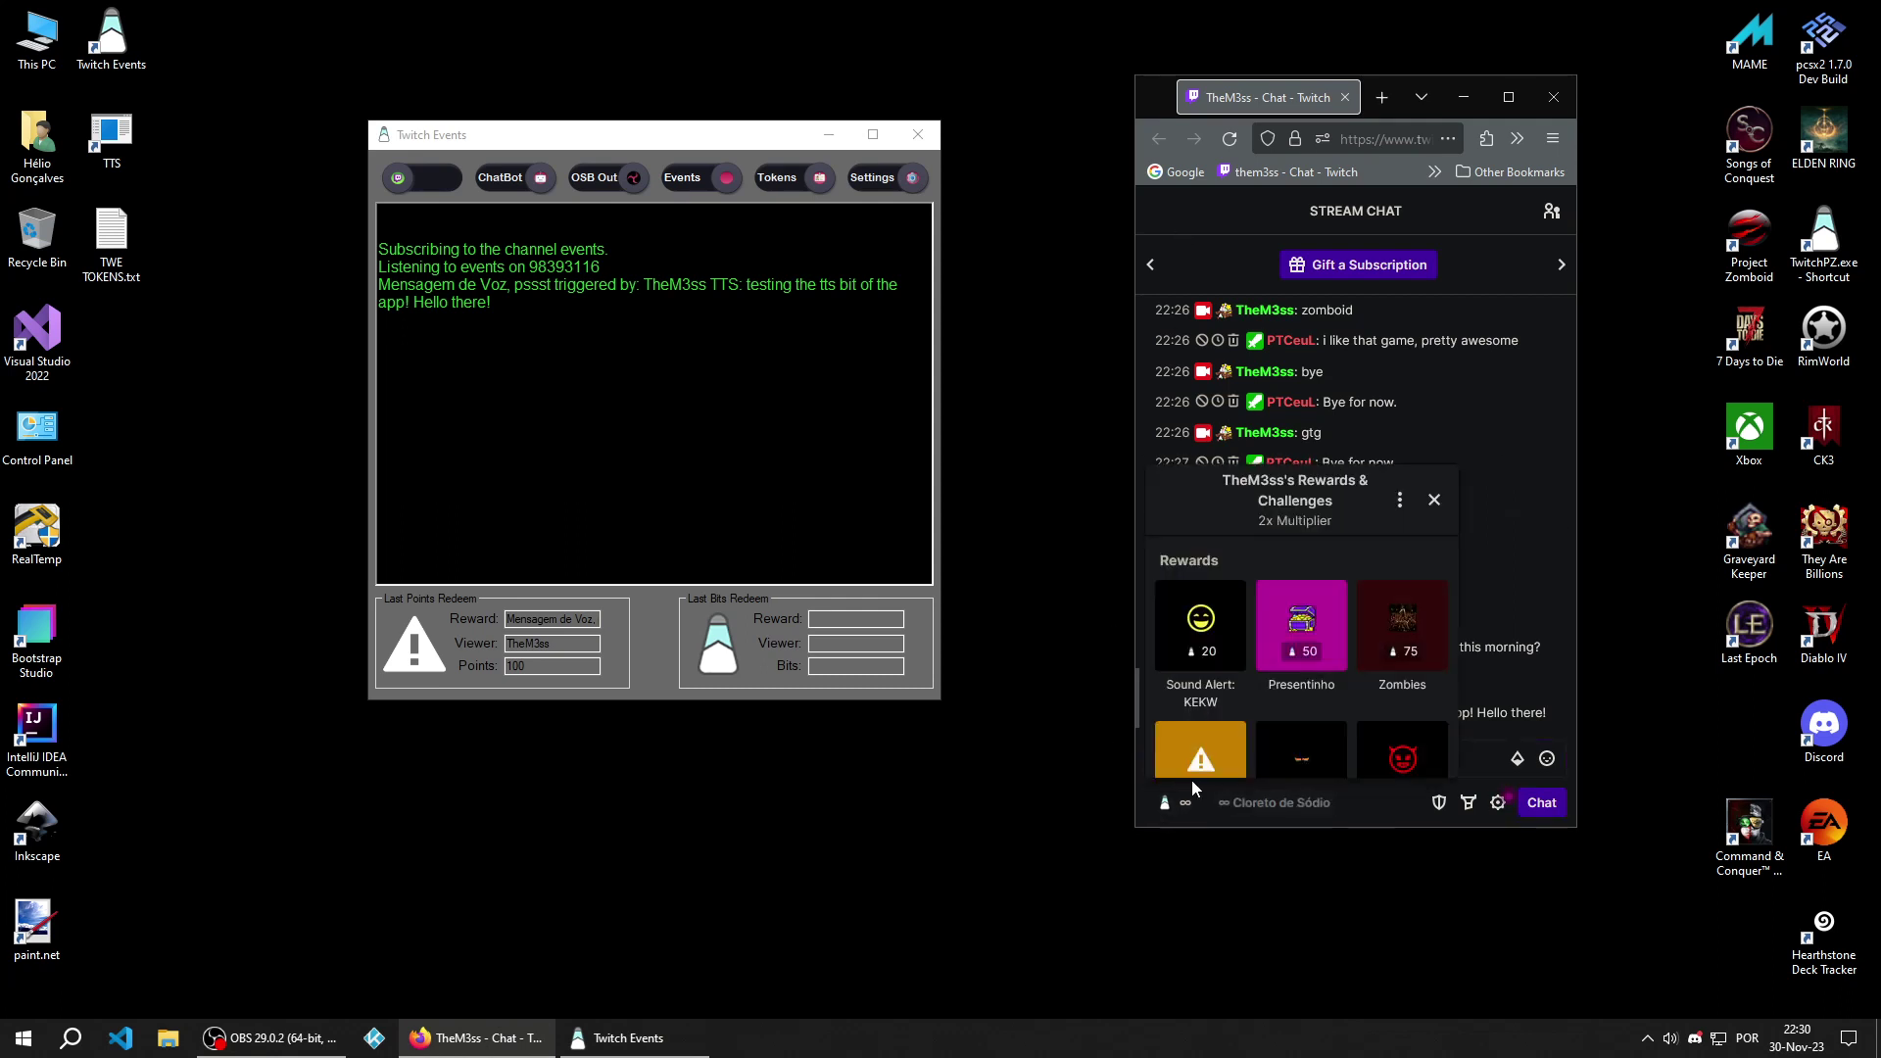
pyautogui.click(1197, 764)
pyautogui.write('On')
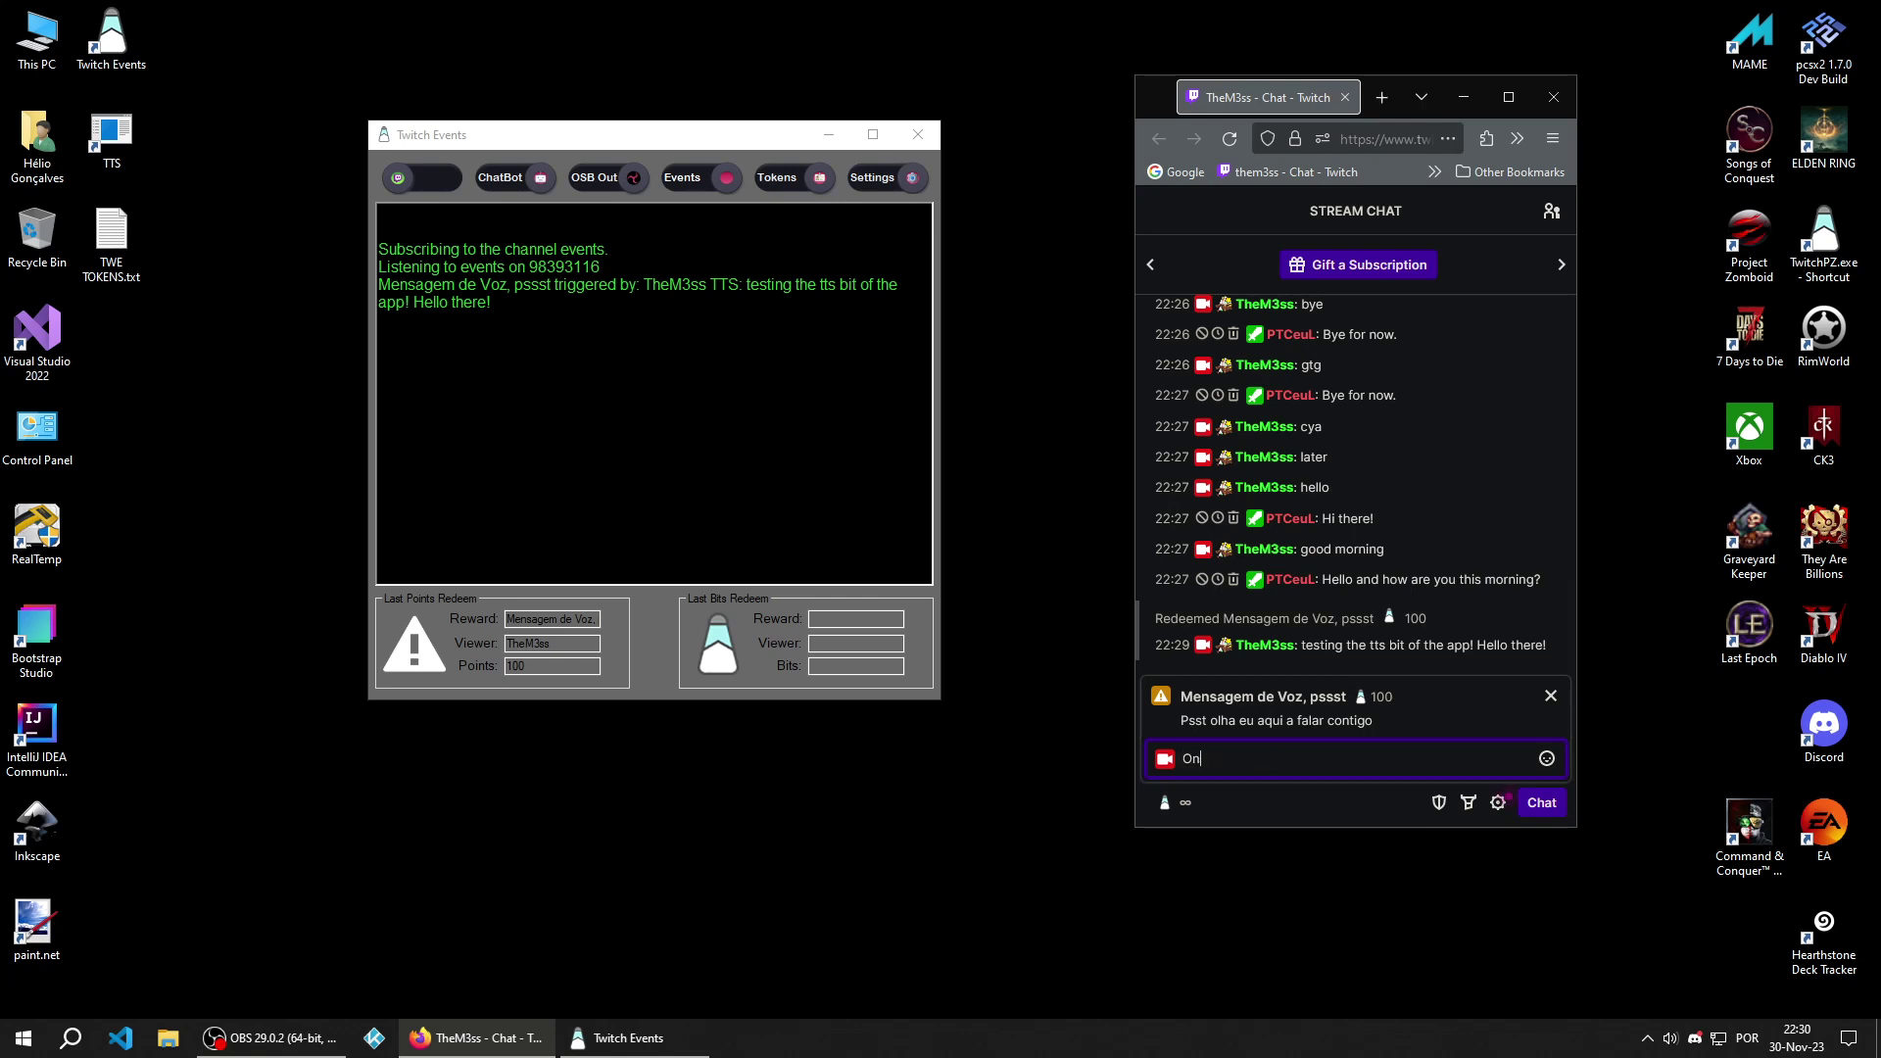
pyautogui.write('ce again just a test to see if this TTS works!')
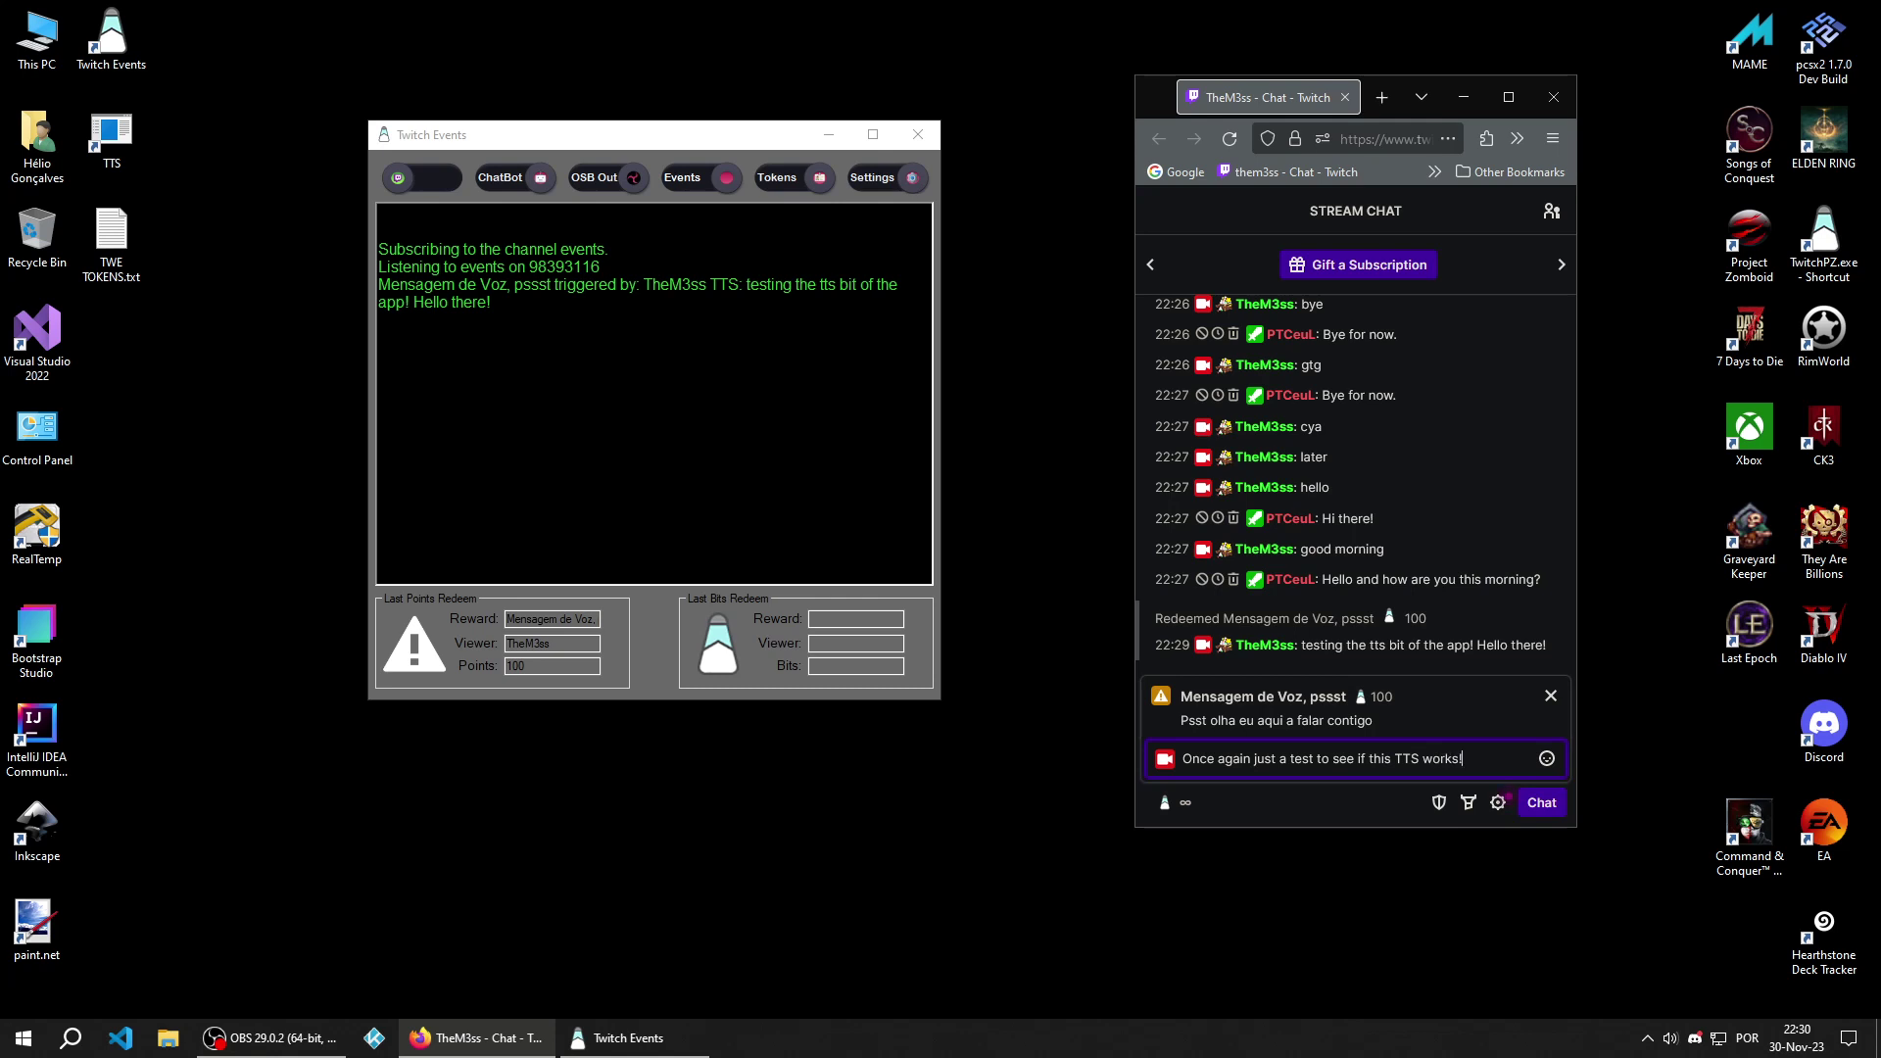
pyautogui.write(' Hello eve')
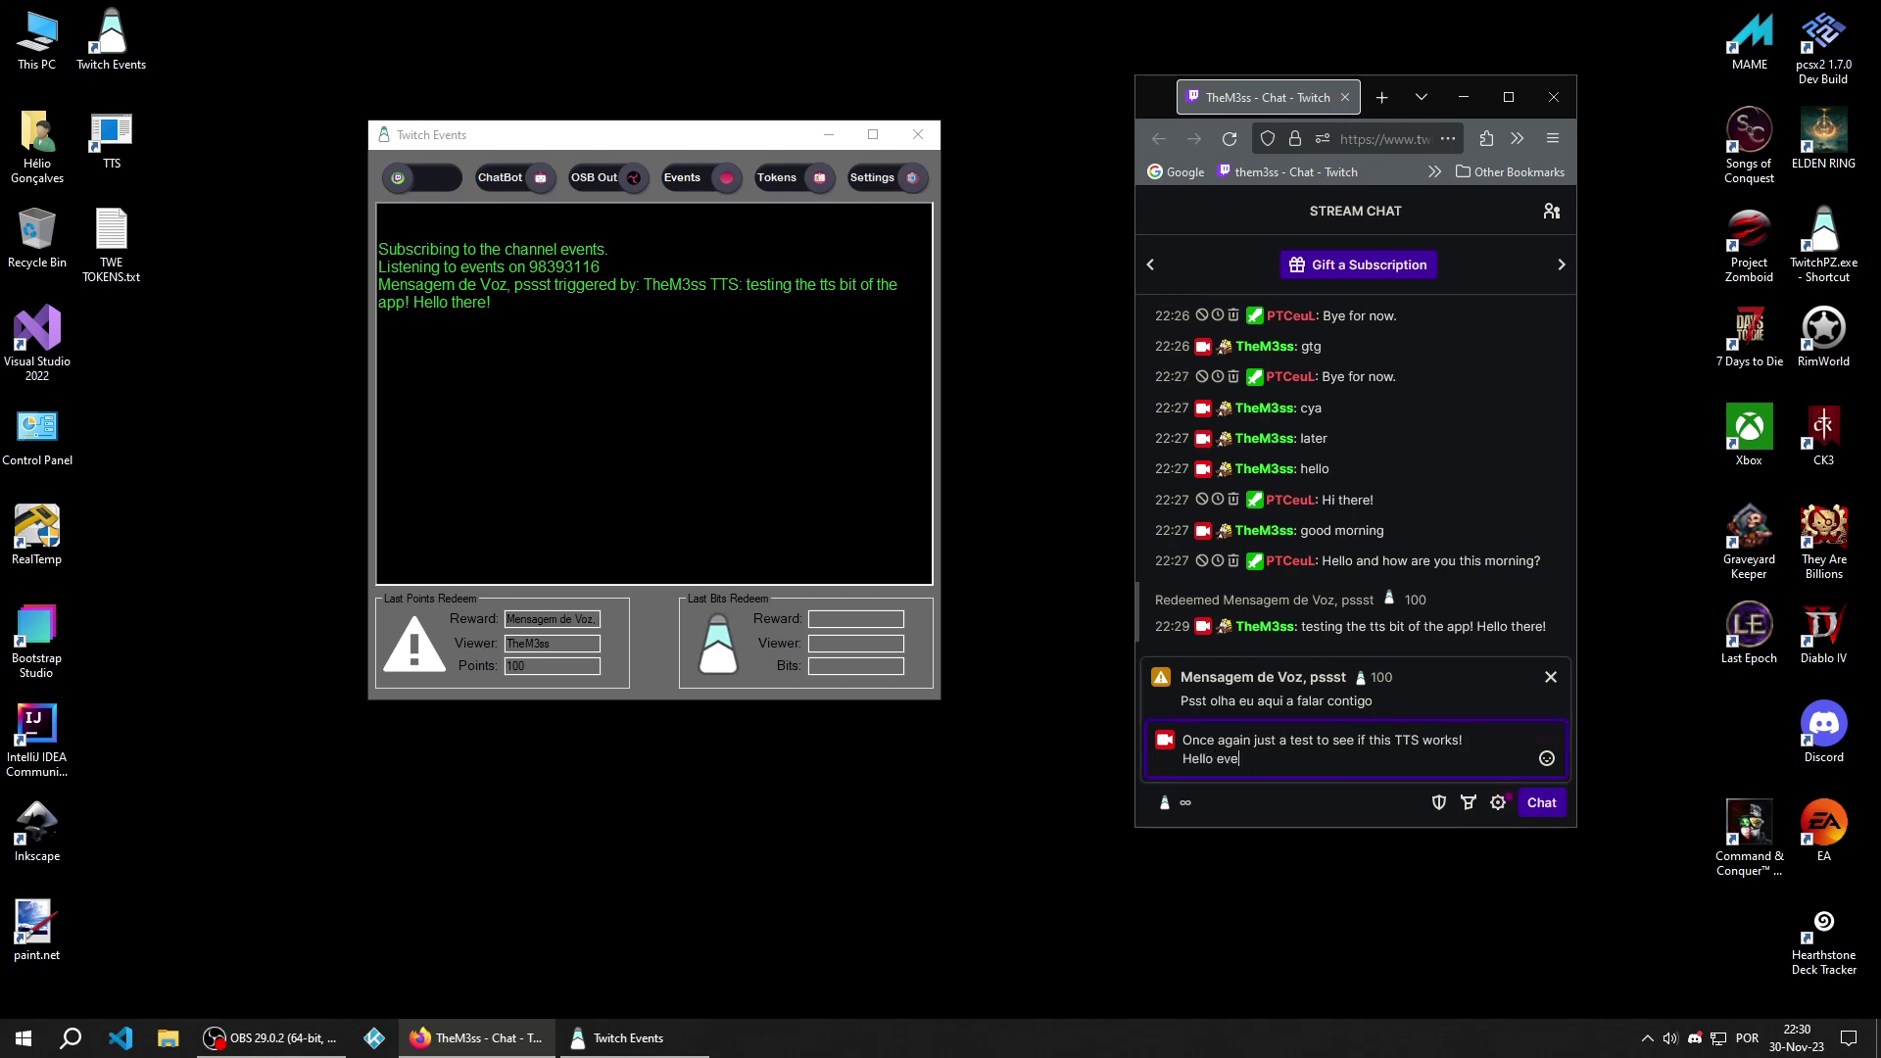
pyautogui.write('ryone!')
pyautogui.press('Return')
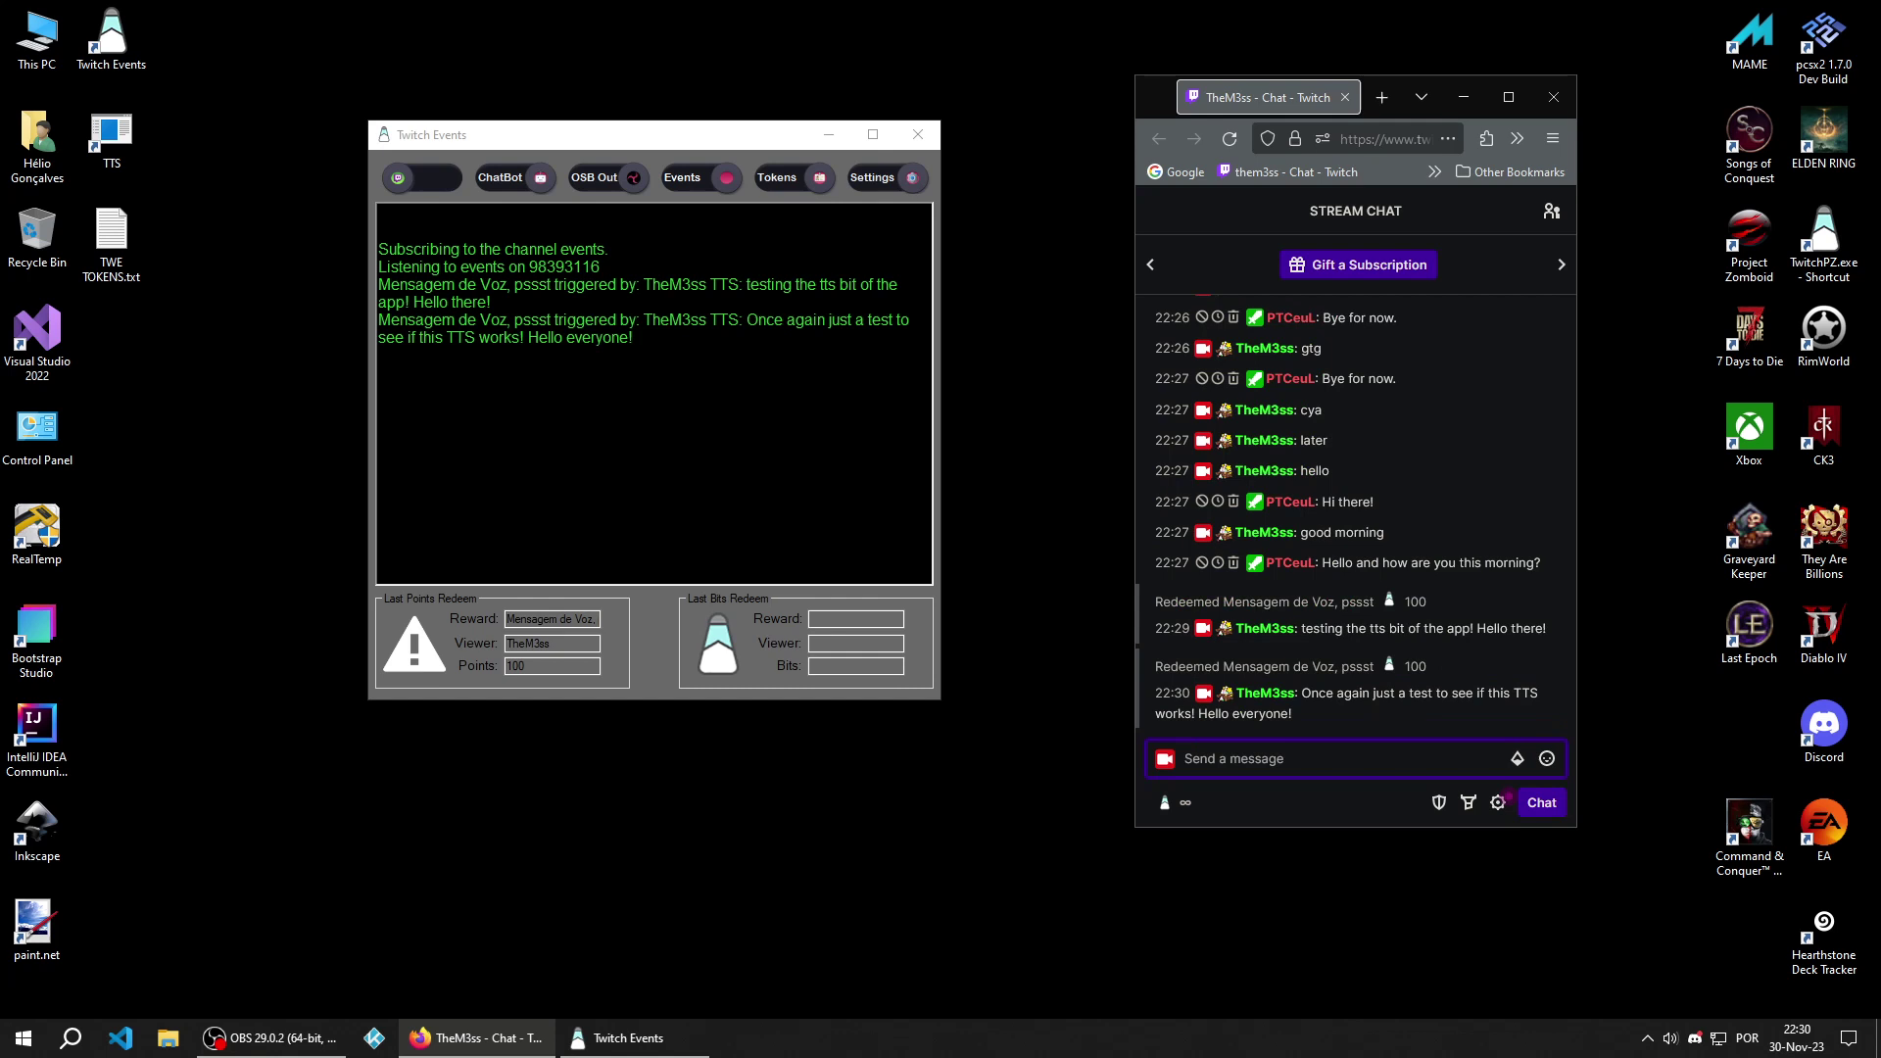